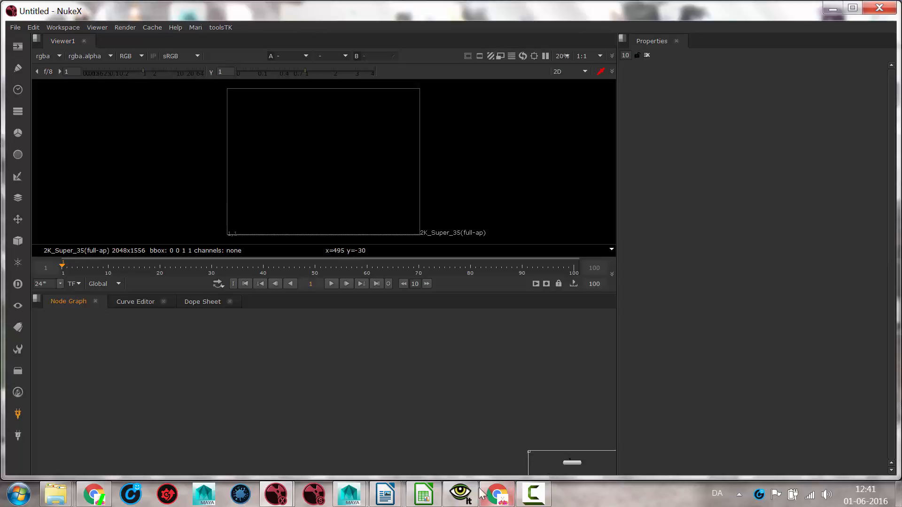
Import MVI_5904.MOV and the images folder's sequences from the dekubaba folder into the node graph as Read nodes.
mouse_move(56, 493)
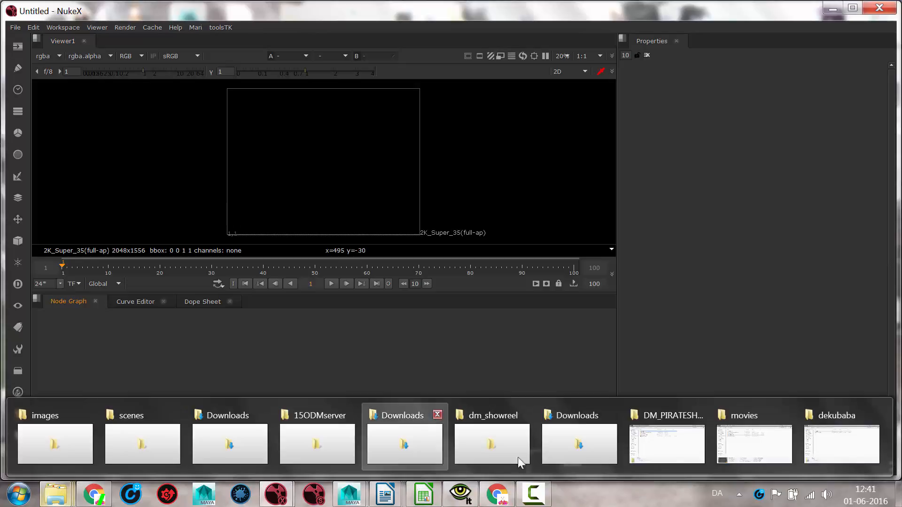
left_click(827, 444)
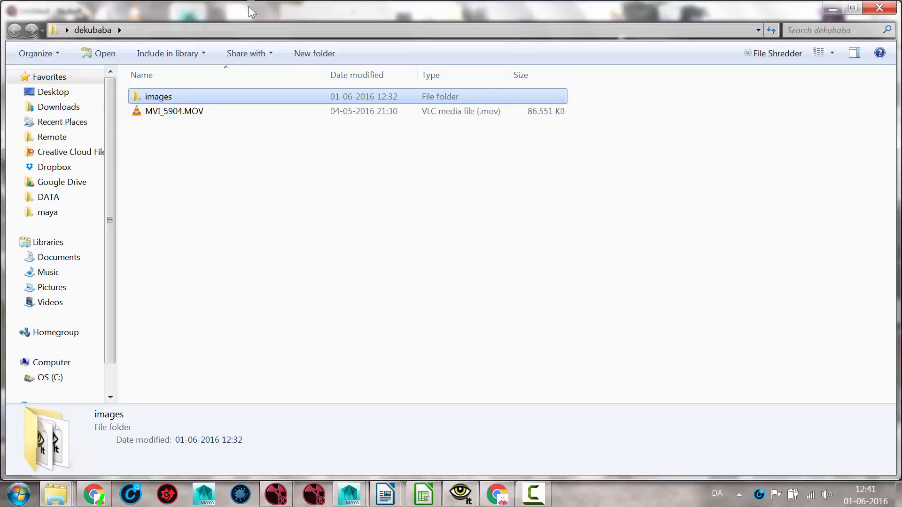
left_click_drag(252, 12, 587, 14)
left_click(497, 112)
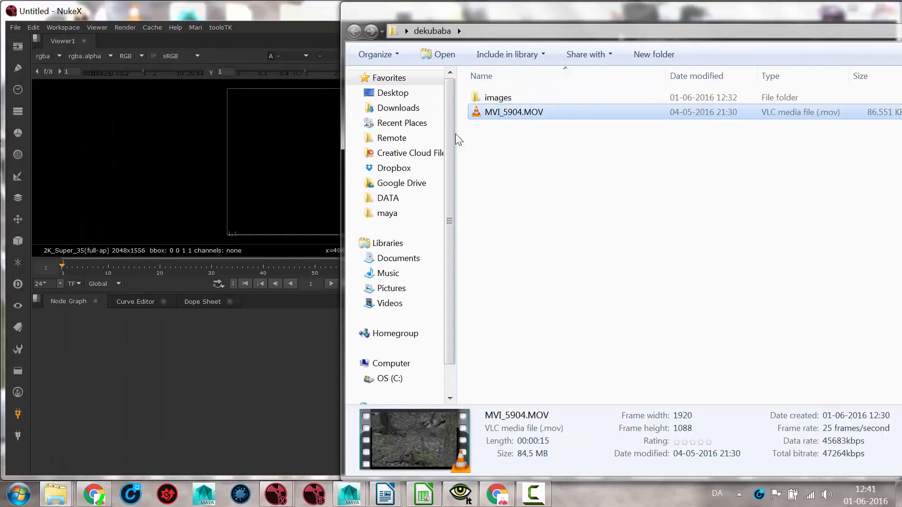
left_click_drag(498, 111, 166, 353)
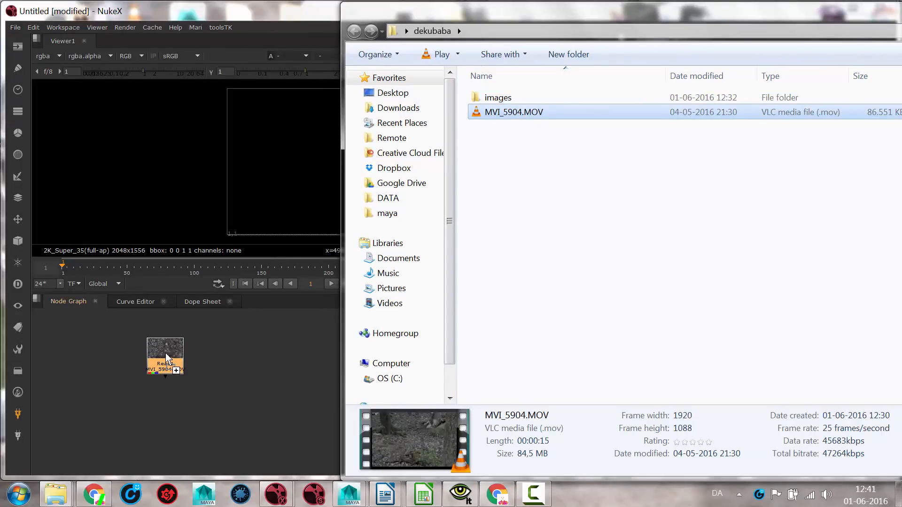
left_click_drag(493, 98, 275, 364)
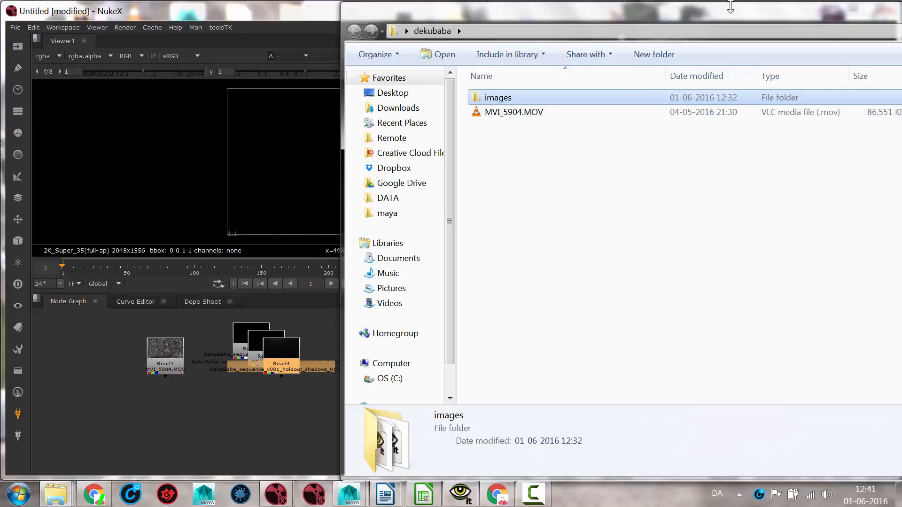
left_click_drag(732, 8, 255, 84)
left_click(686, 85)
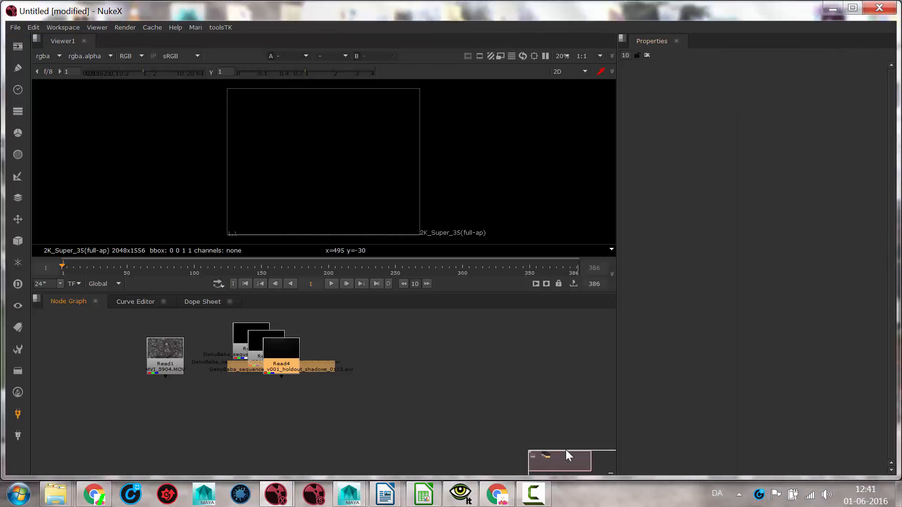
Spread the three overlapping image-sequence Read nodes into a row beside the MVI_5904.MOV node.
left_click_drag(290, 348, 433, 341)
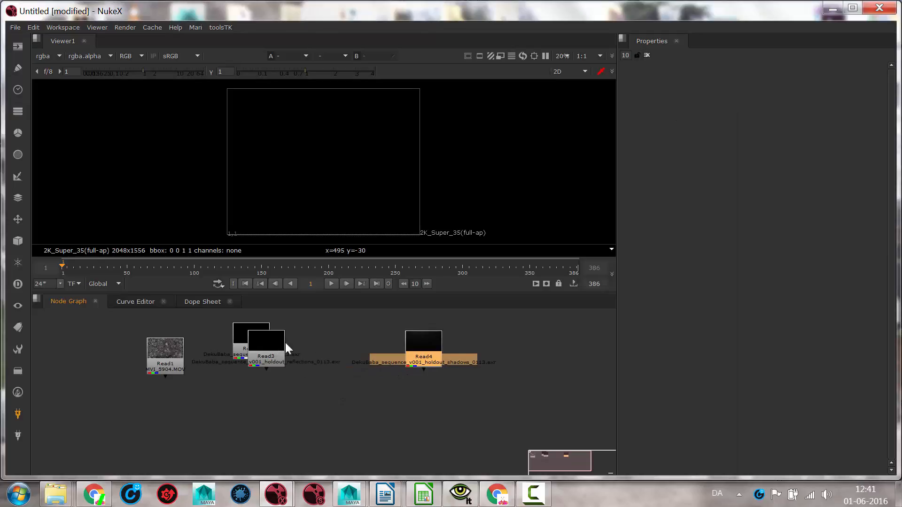
left_click_drag(286, 342, 331, 338)
left_click_drag(250, 327, 235, 338)
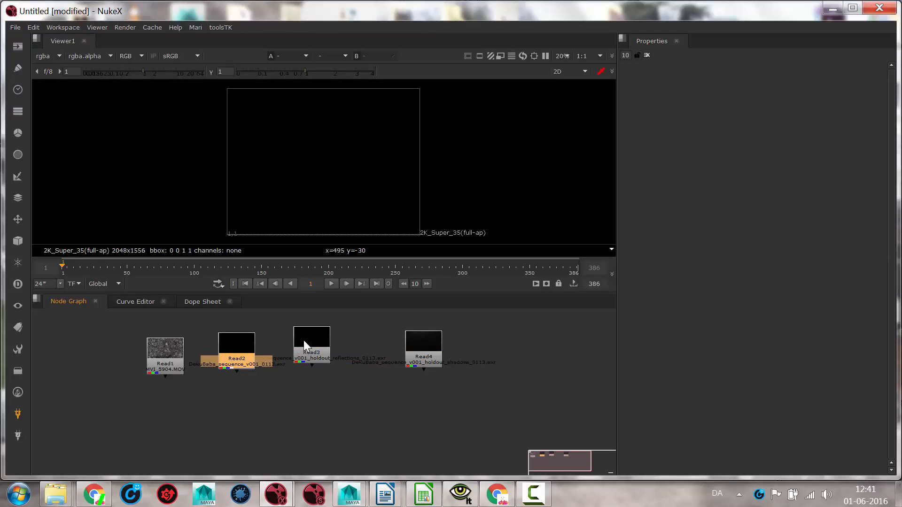
left_click_drag(304, 340, 301, 348)
left_click_drag(430, 348, 393, 351)
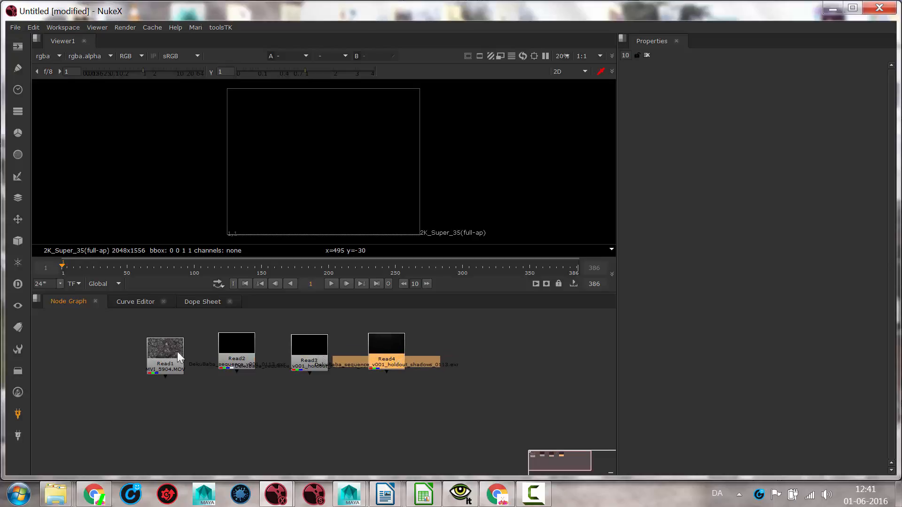
View the MVI_5904.MOV footage and the DekuBaba_sequence_v001 render in the viewer.
left_click(164, 360)
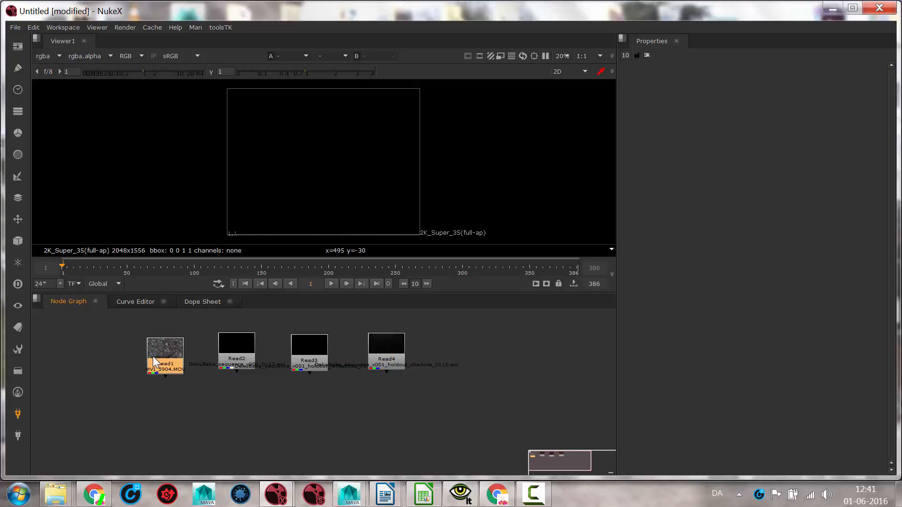
key("1")
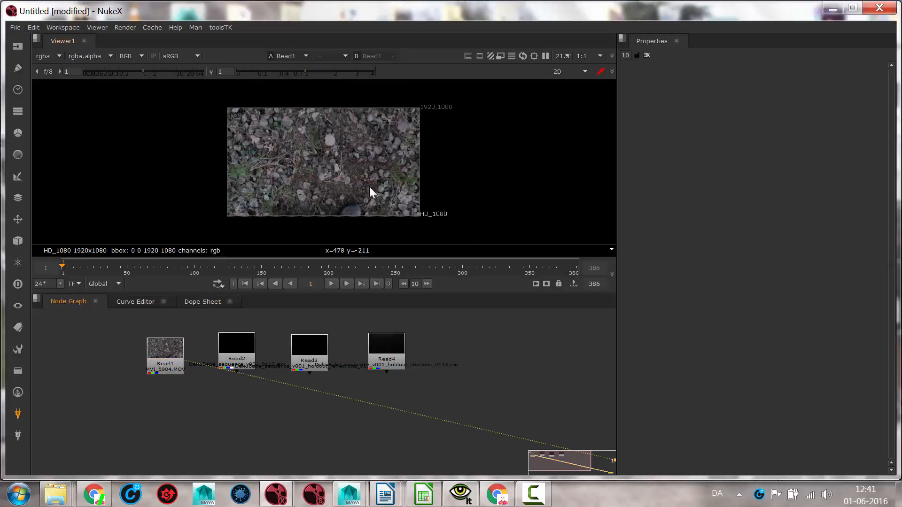
left_click(244, 353)
key("1")
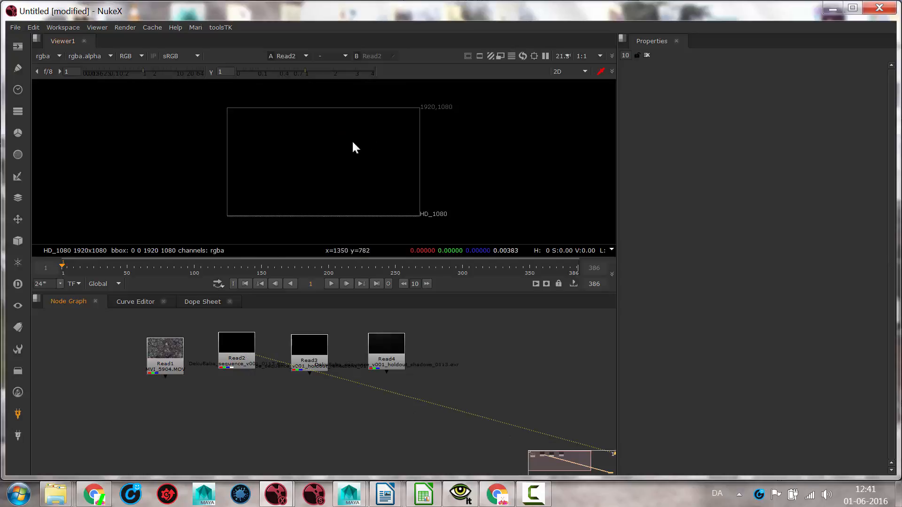
left_click(162, 357)
left_click(138, 415)
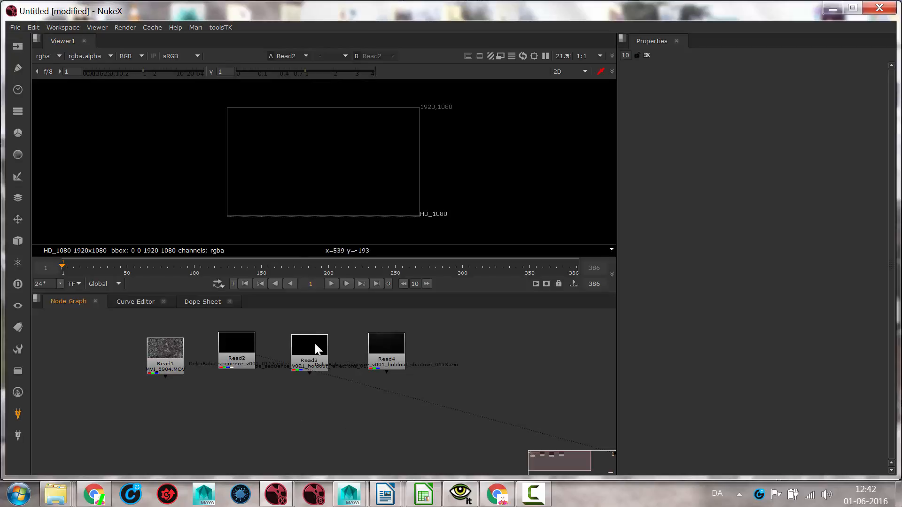
Set the project's full size format to HD_1080 1920x1080 and its frame rate to 25 fps.
key("s")
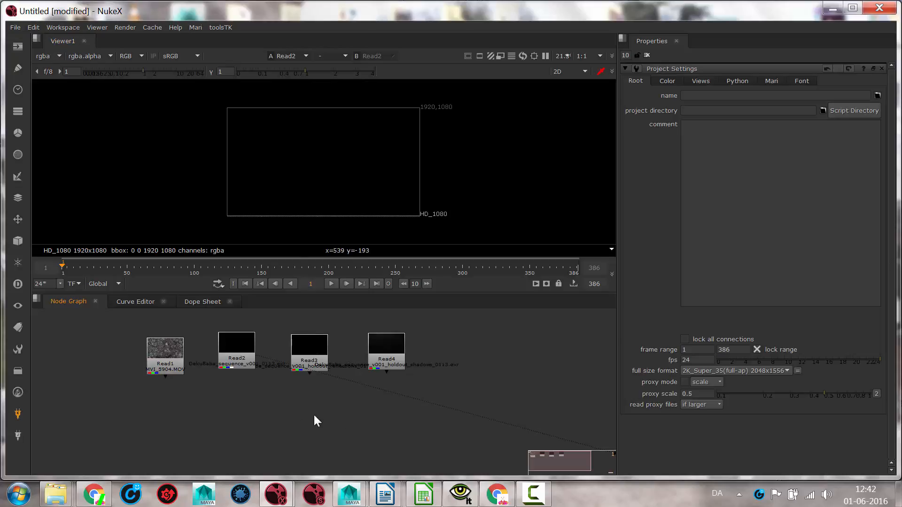
left_click(750, 369)
left_click(712, 335)
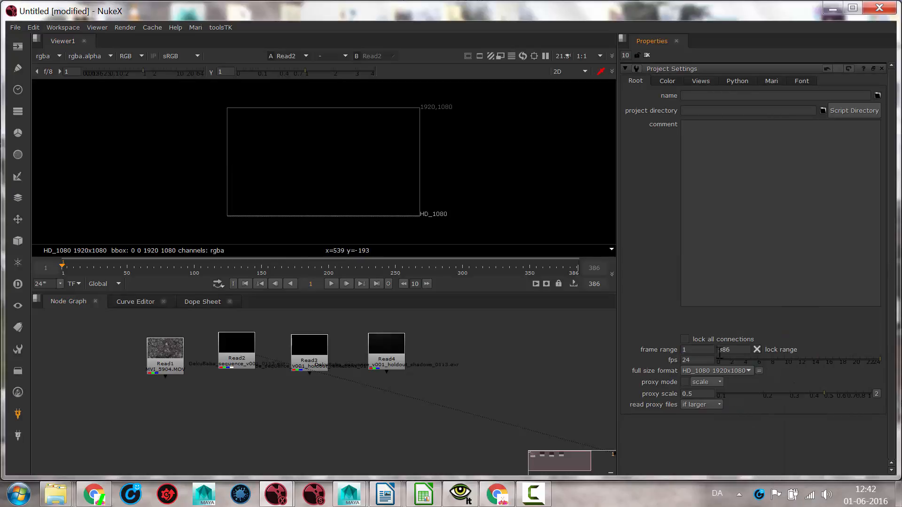
double_click(698, 360)
type("25")
key("Return")
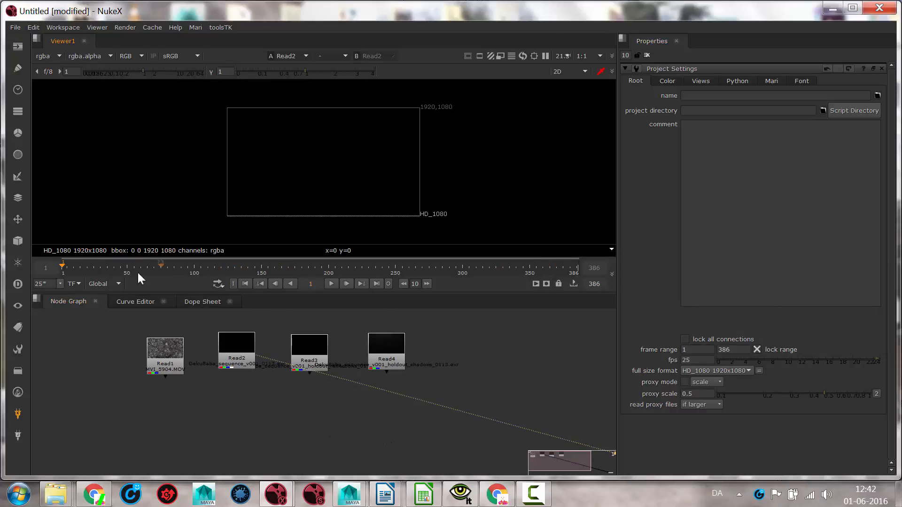
Scrub the plant render to frame 203 and view the holdout shadows pass at that frame.
left_click(79, 267)
left_click_drag(98, 271, 332, 266)
left_click(394, 347)
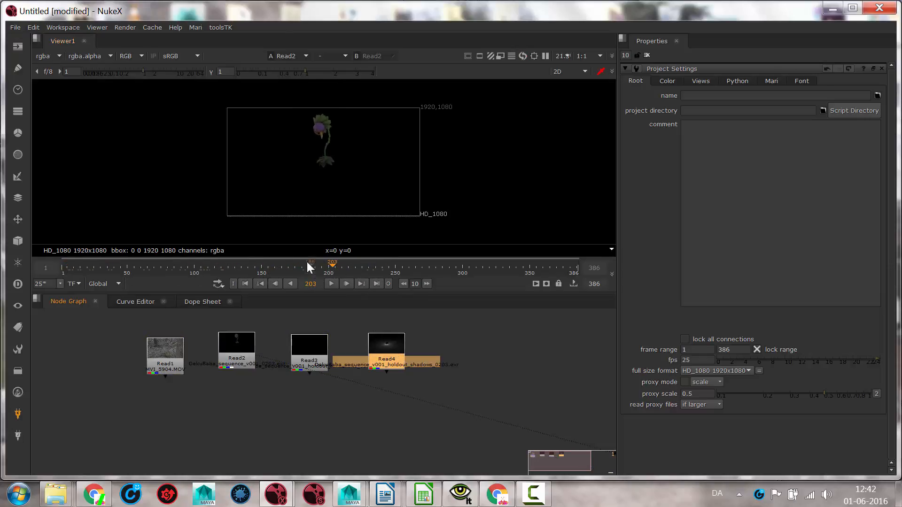
key("1")
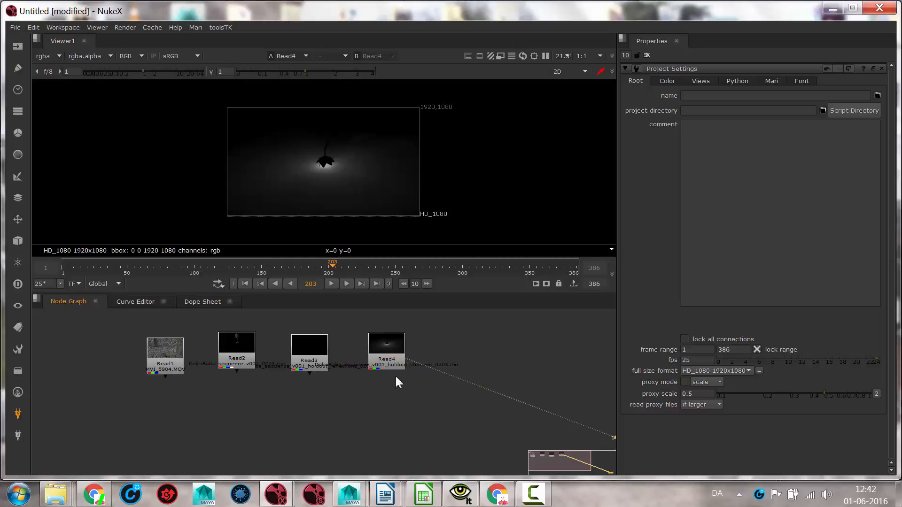
Check the holdout reflections pass in single channels and at frame 187, and delete its Read node.
left_click(307, 349)
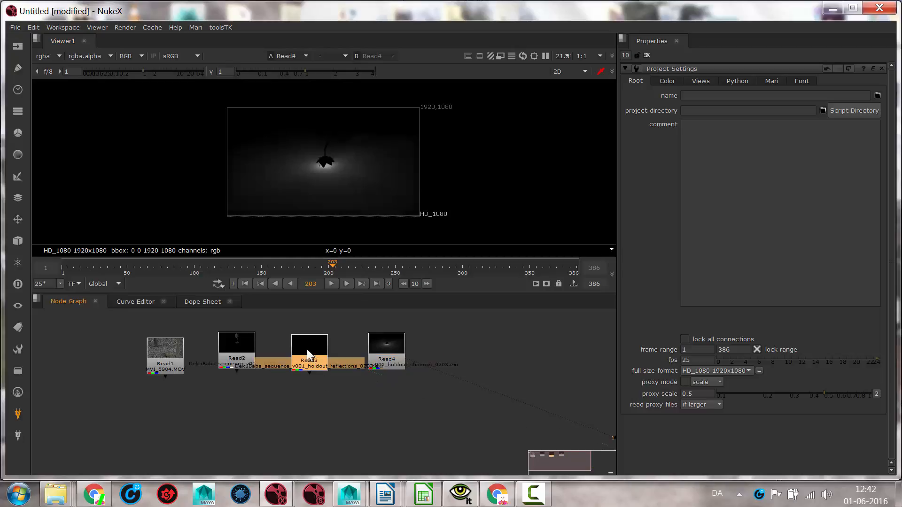
key("1")
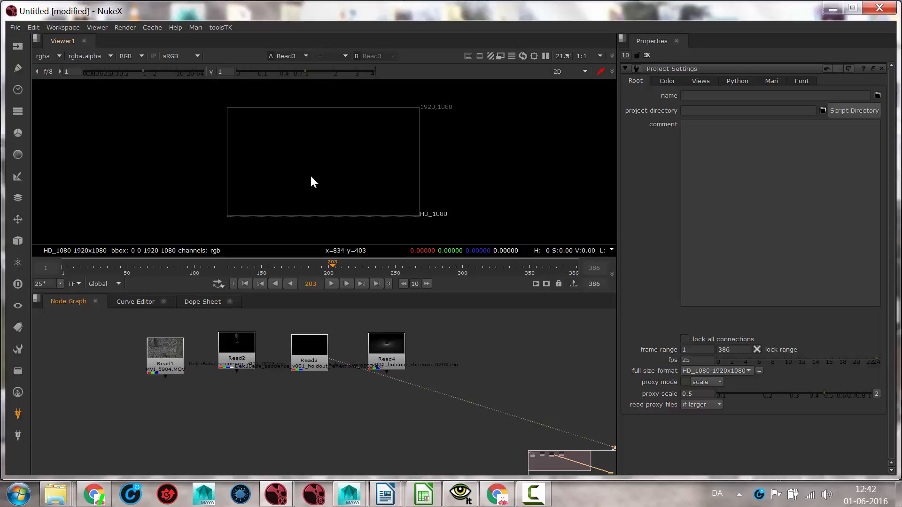
key("g")
left_click_drag(332, 266, 304, 258)
key("a")
left_click(301, 359)
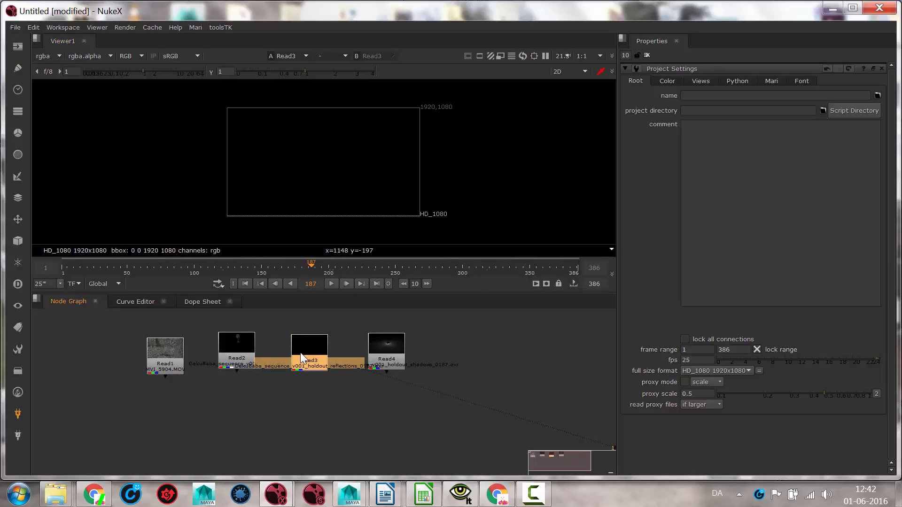
key("Delete")
View the MVI_5904.MOV footage and move the plant render's Read node between and slightly above the other two.
left_click(171, 350)
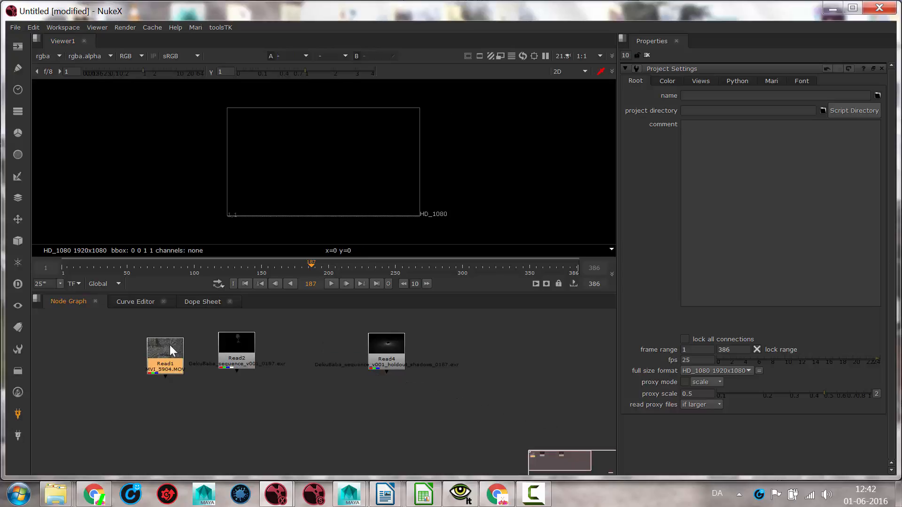
key("1")
left_click_drag(238, 345, 258, 346)
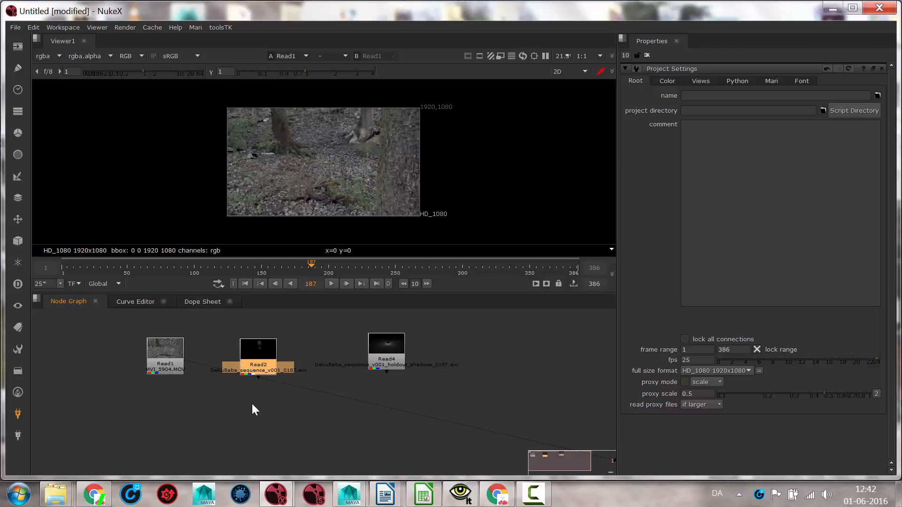
left_click_drag(272, 354, 308, 332)
left_click(299, 389)
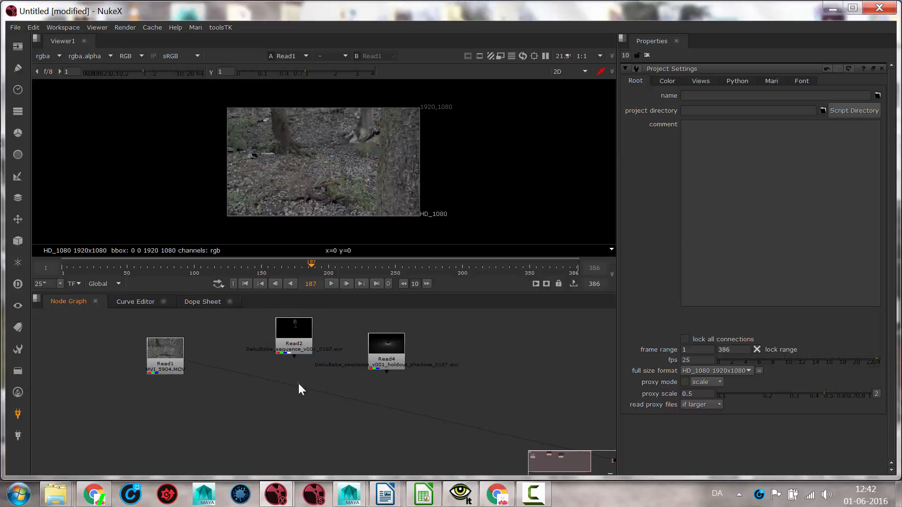
Merge the plant render over the MVI_5904.MOV footage and view the composite at frame 197 in an enlarged viewer.
key("m")
left_click_drag(298, 387, 153, 347)
left_click_drag(260, 400, 295, 350)
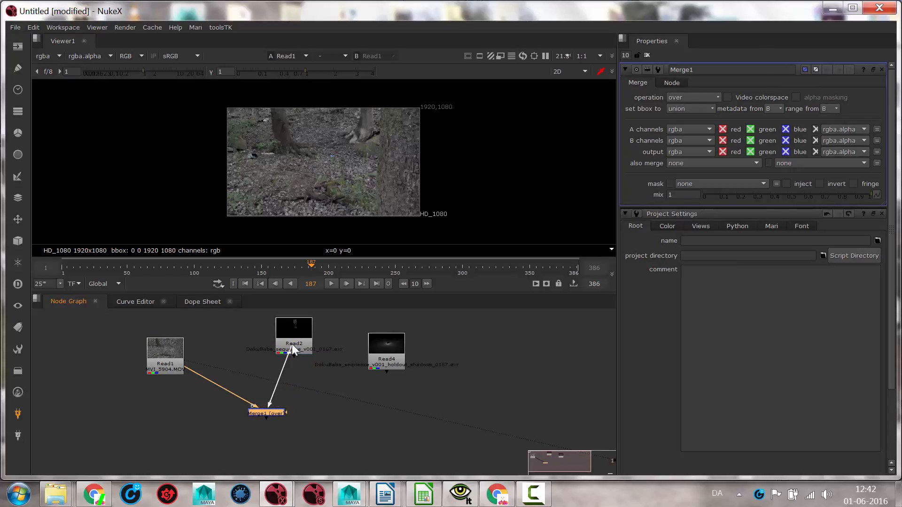
key("1")
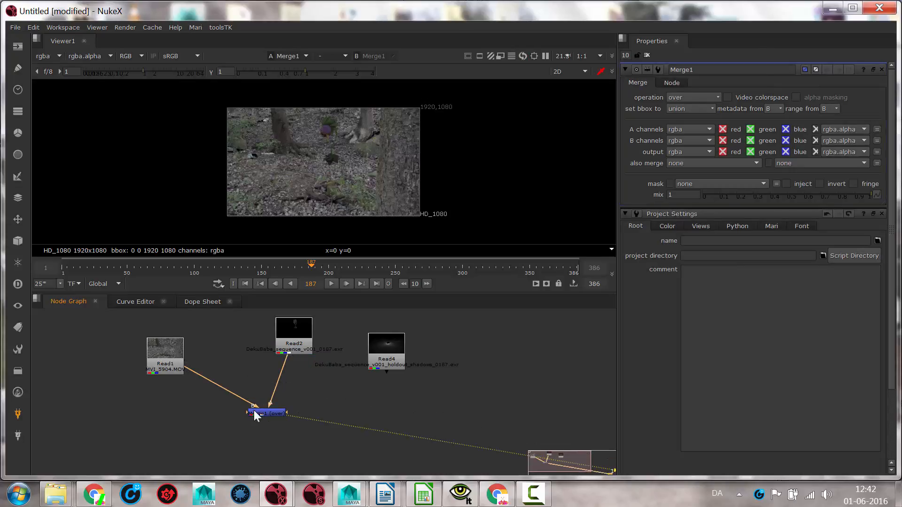
left_click_drag(307, 266, 326, 351)
left_click(264, 450)
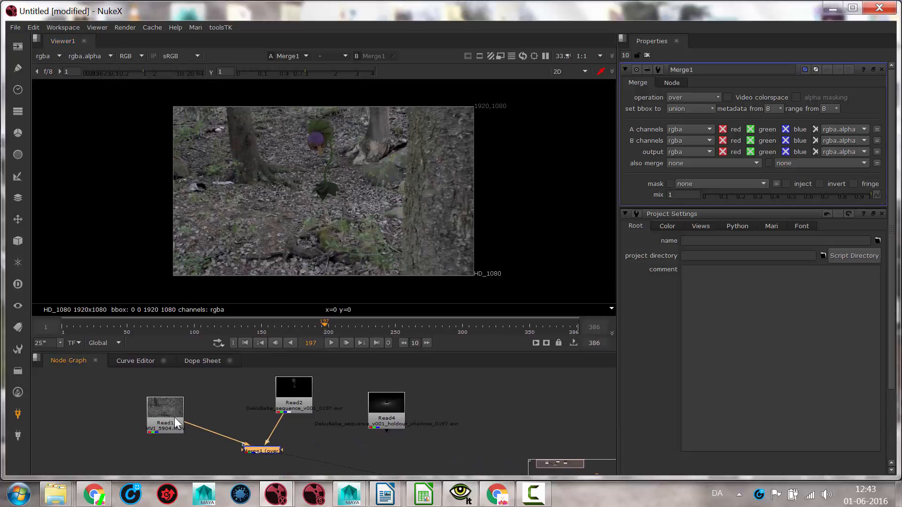
Move the shadows node next to the footage node and insert a second Merge combining both ahead of the plant merge.
left_click_drag(158, 416, 154, 390)
left_click_drag(384, 417, 234, 421)
key("m")
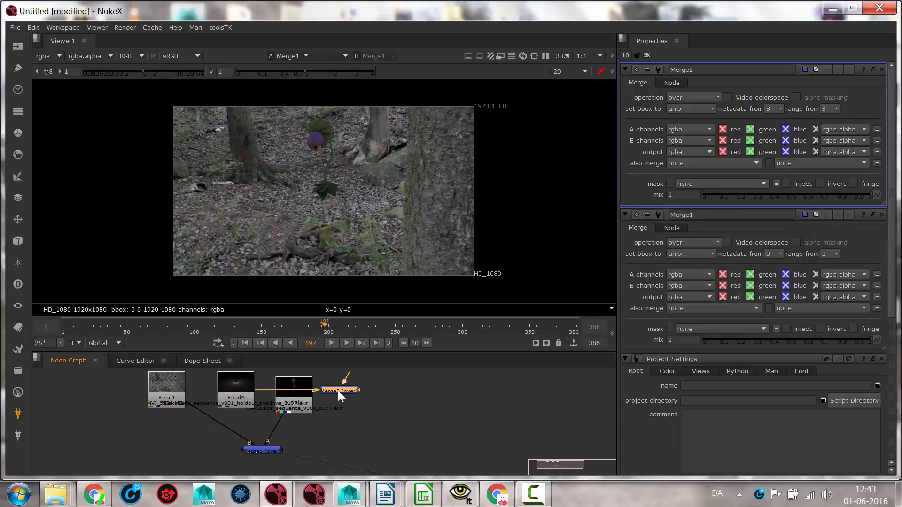
left_click_drag(338, 390, 218, 424)
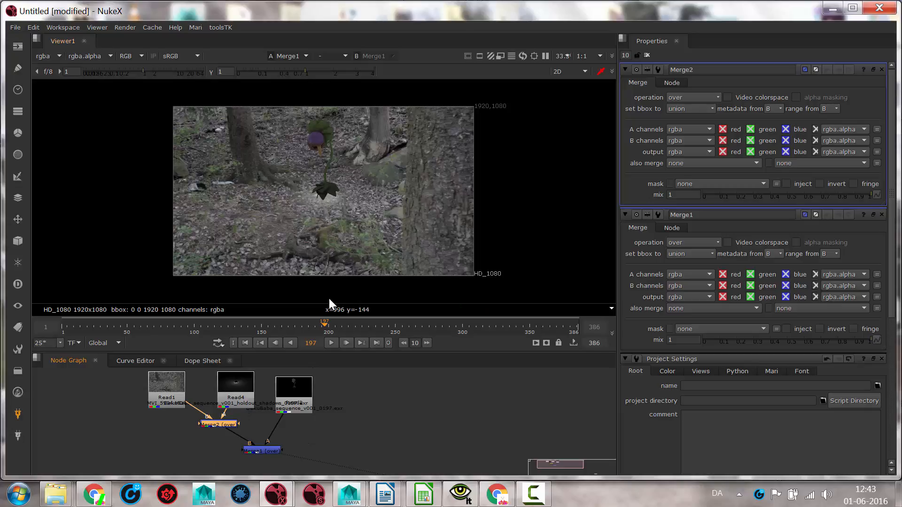
Set the shadows Merge operation to minus, swap its A and B inputs, and test its mix on a close view of the plant base.
left_click(233, 394)
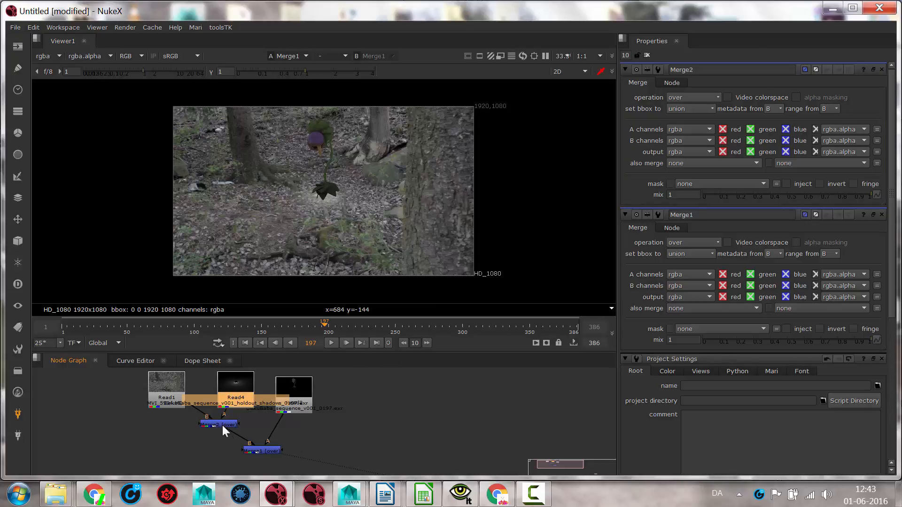
left_click(692, 97)
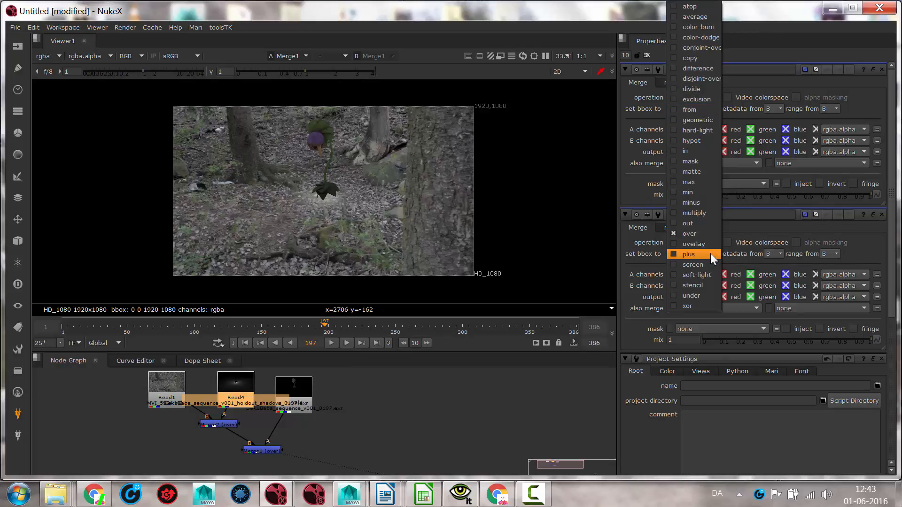
left_click(695, 203)
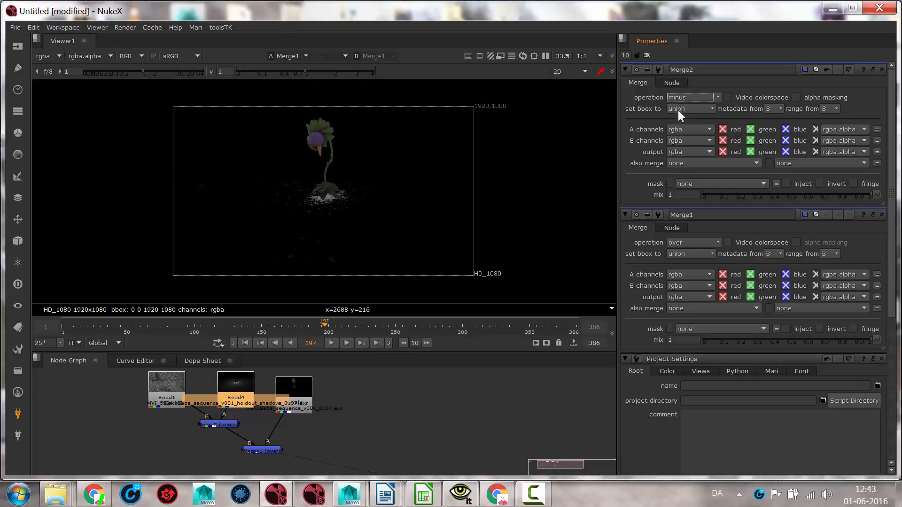
left_click(215, 425)
key("shift+x")
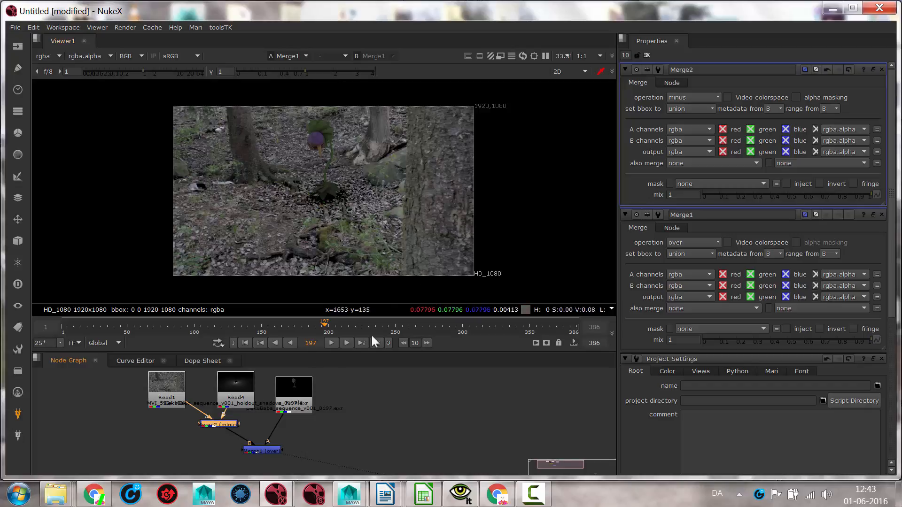
scroll(328, 202, "up", 3)
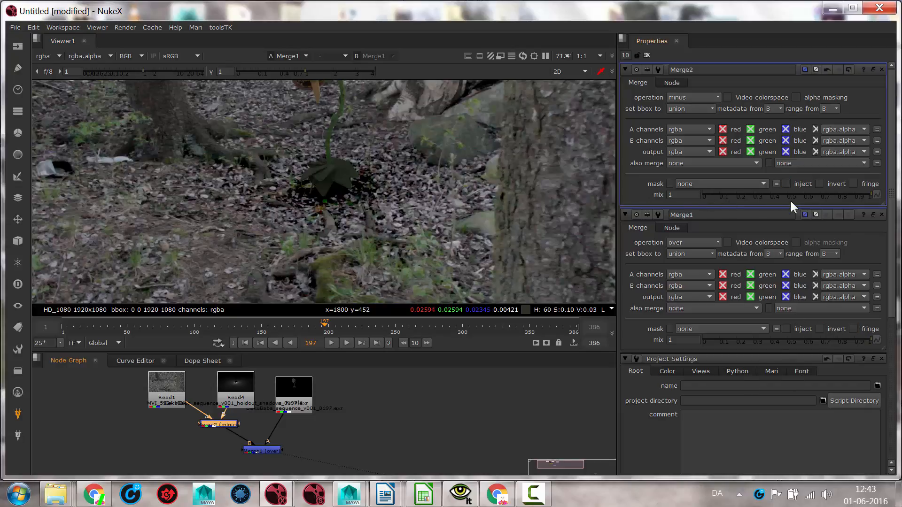
mouse_move(868, 196)
left_mouse_down()
mouse_move(717, 191)
mouse_move(869, 193)
left_mouse_up()
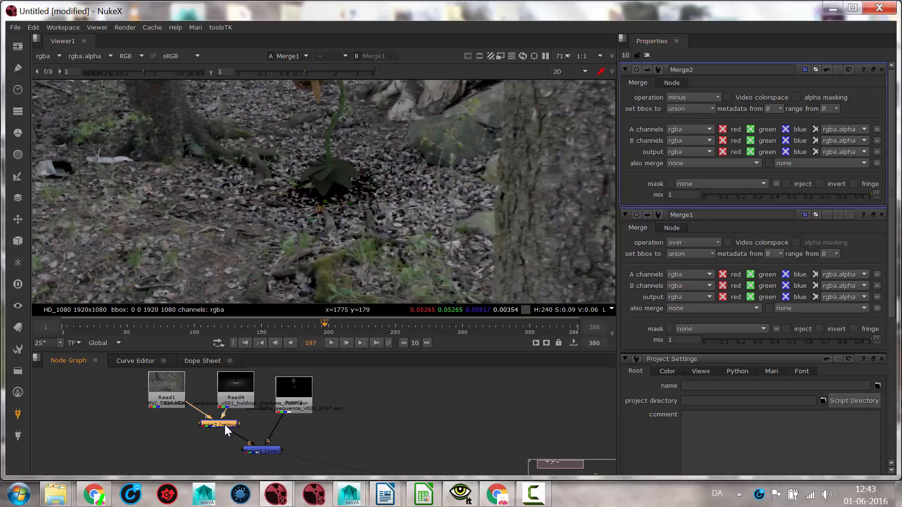
Swap the minus Merge's A and B inputs back and spread the shadows and plant Read nodes farther apart.
key("shift+x")
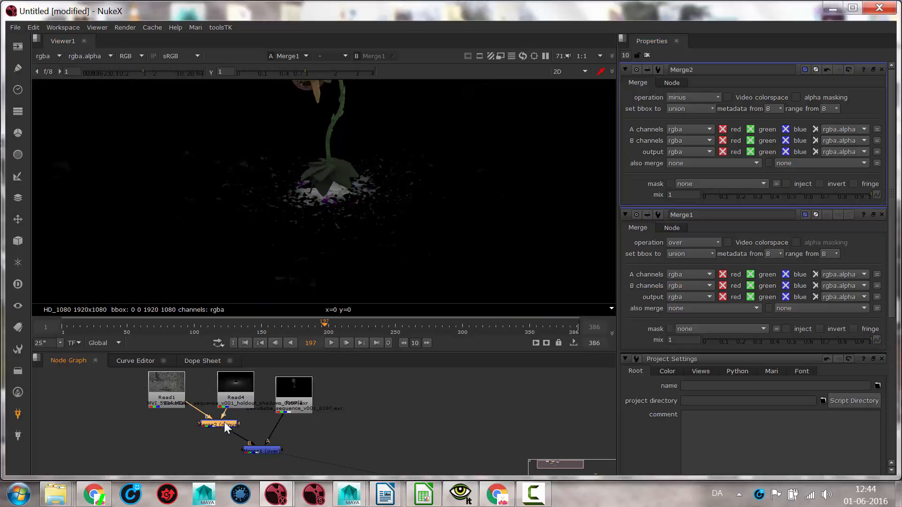
left_click_drag(294, 384, 402, 384)
left_click_drag(246, 389, 294, 373)
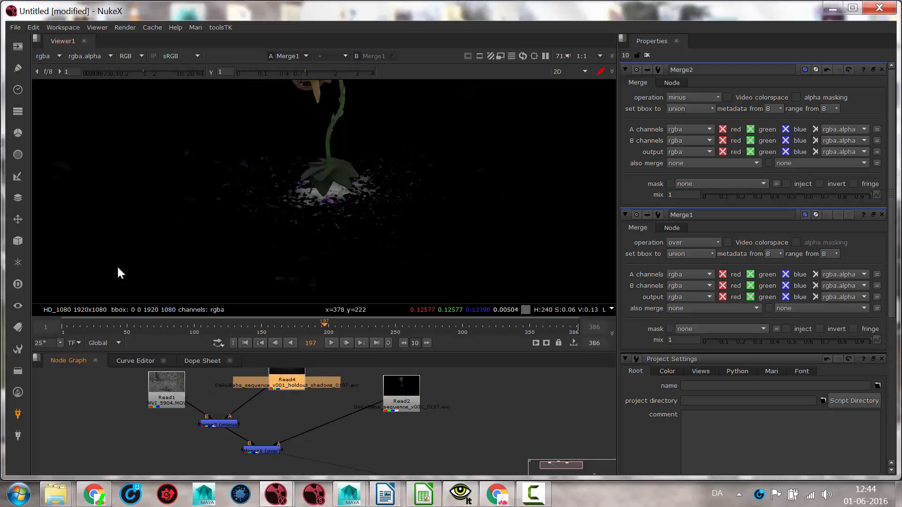
Add an Invert node after the shadows Read node and view the whole inverted shadow pass.
left_click(18, 135)
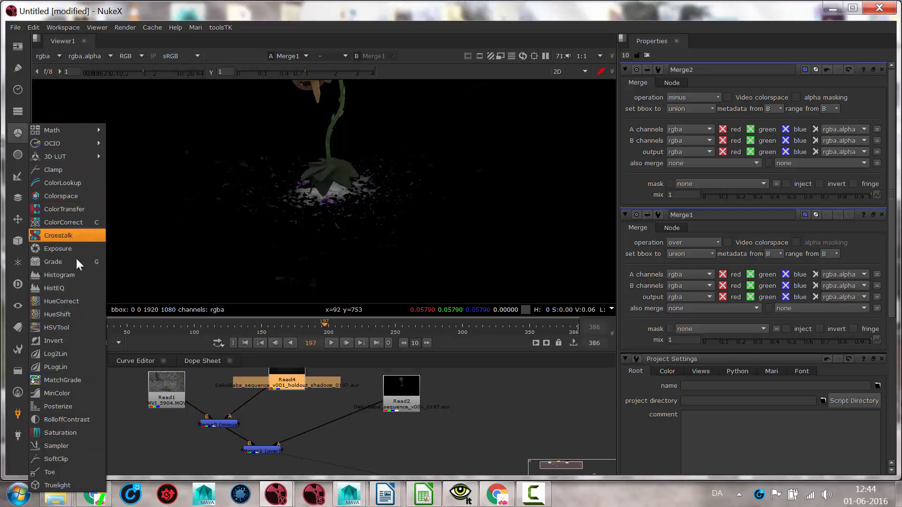
left_click(66, 340)
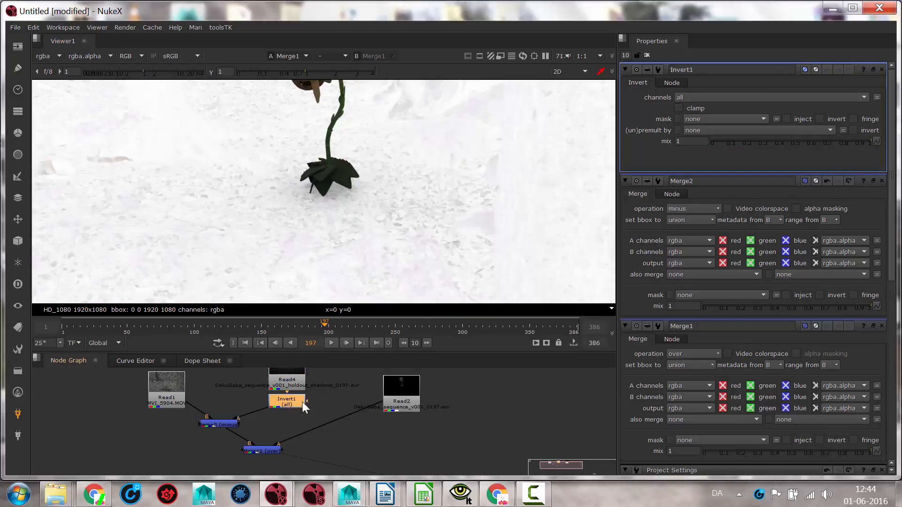
key("1")
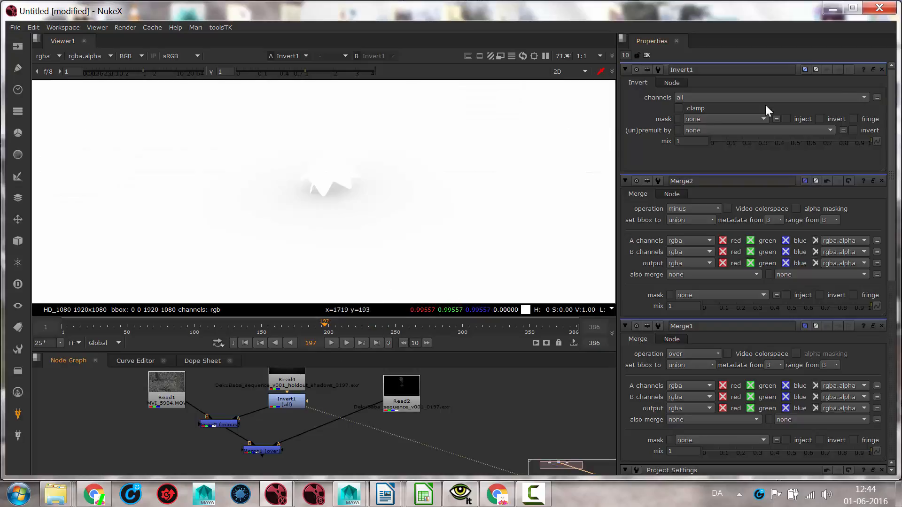
scroll(320, 178, "down", 2)
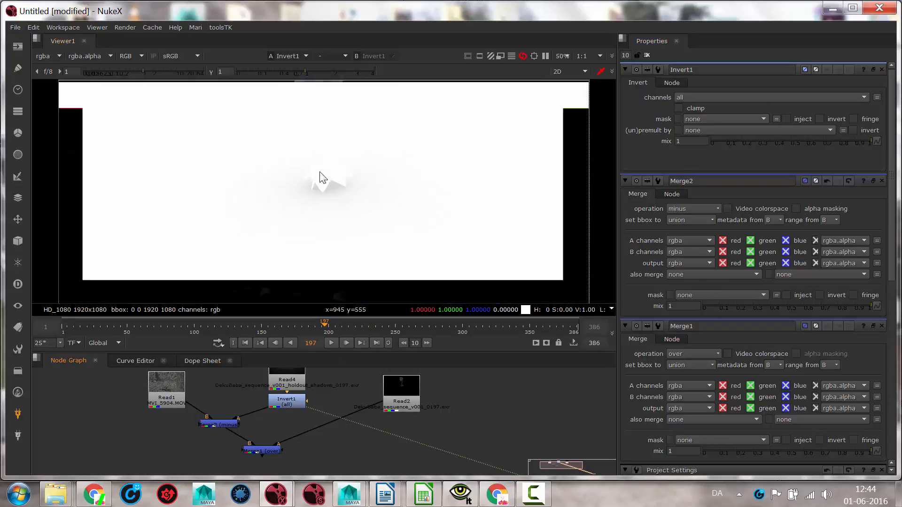
scroll(319, 178, "down", 3)
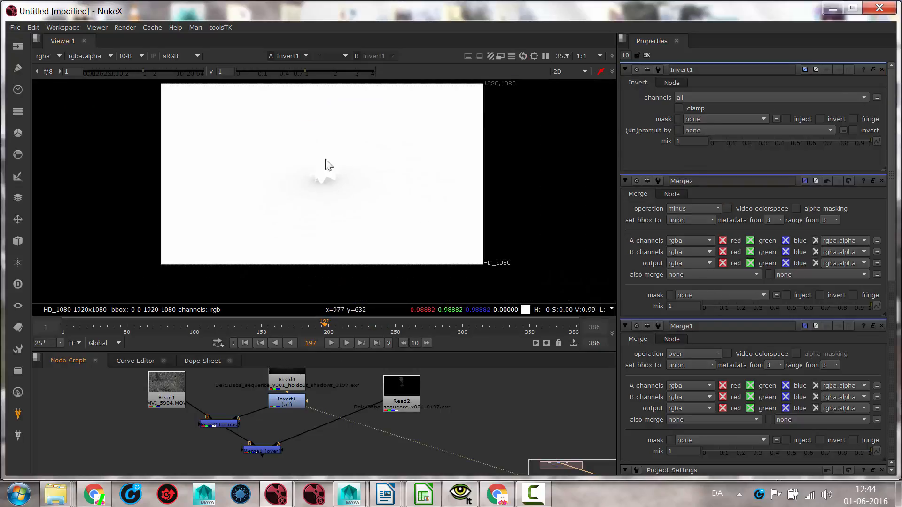
Set the shadows Merge operation to multiply and view its result close up on the forest floor.
left_click(223, 426)
key("1")
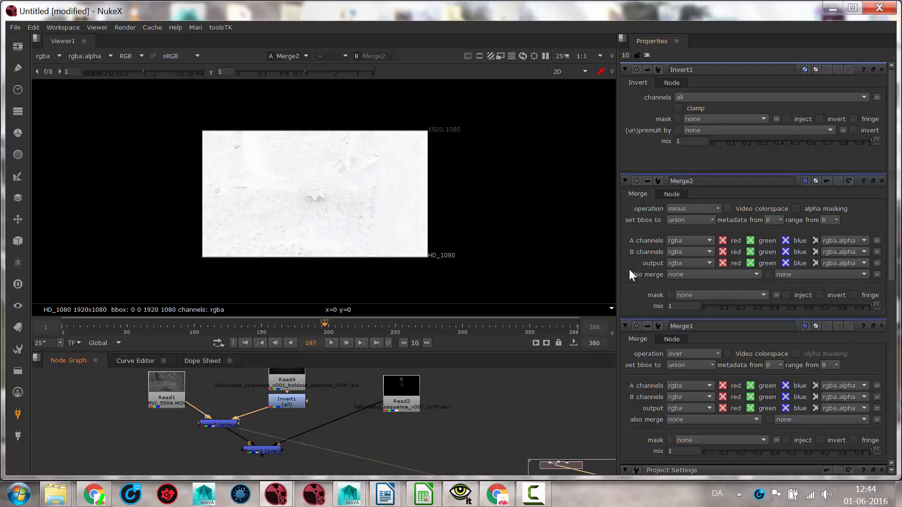
left_click(691, 209)
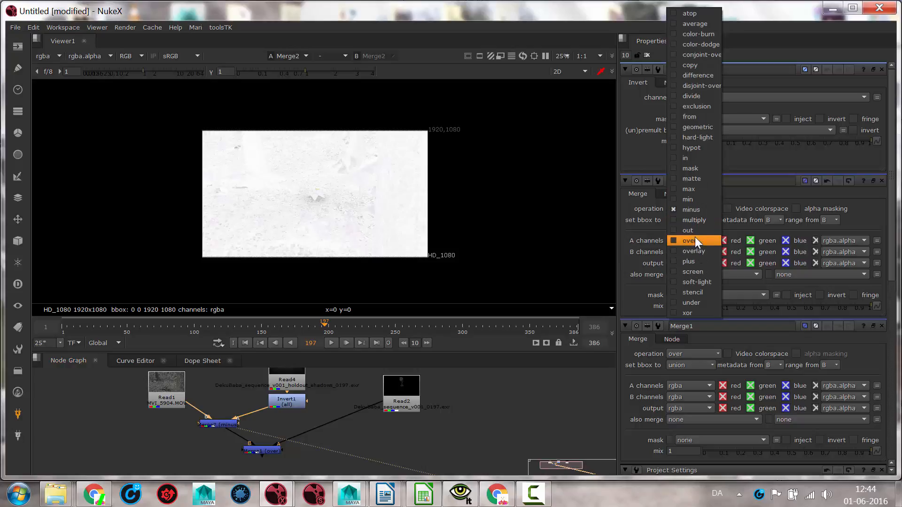
left_click(694, 220)
scroll(312, 204, "up", 5)
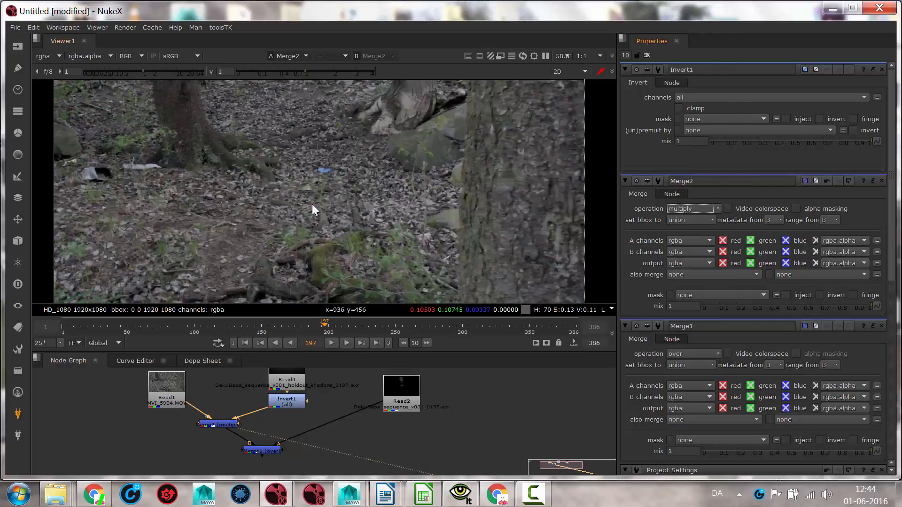
middle_click_drag(344, 173, 315, 274)
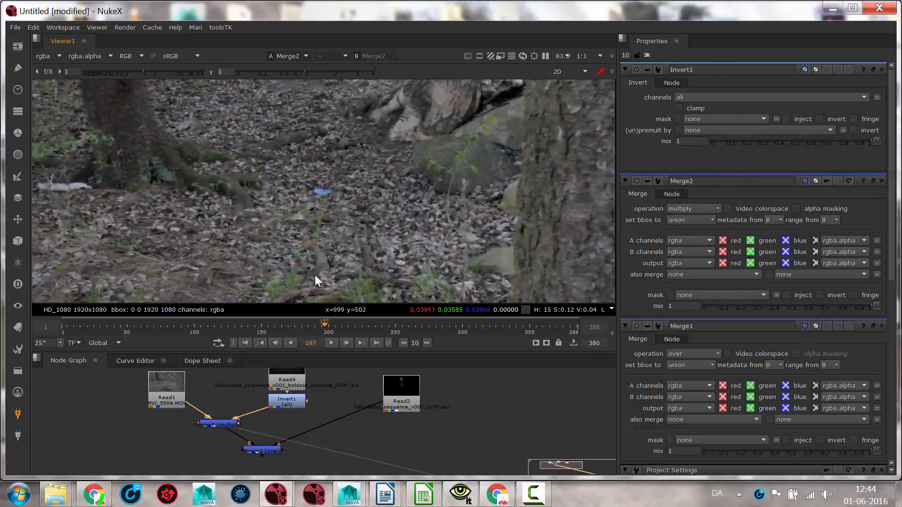
Compare the multiplied shadows with the original footage, test the Merge mix, and check other frames, ending at frame 117.
left_click(215, 425)
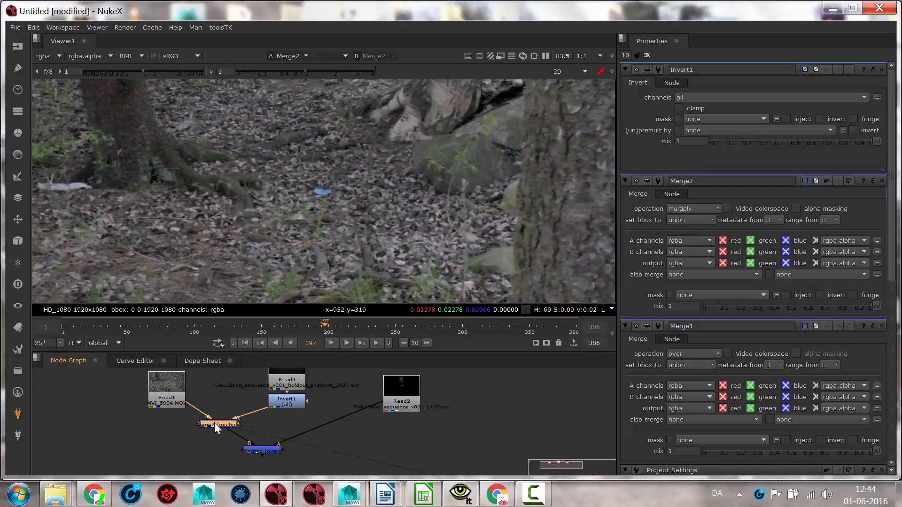
left_click(171, 396)
key("1")
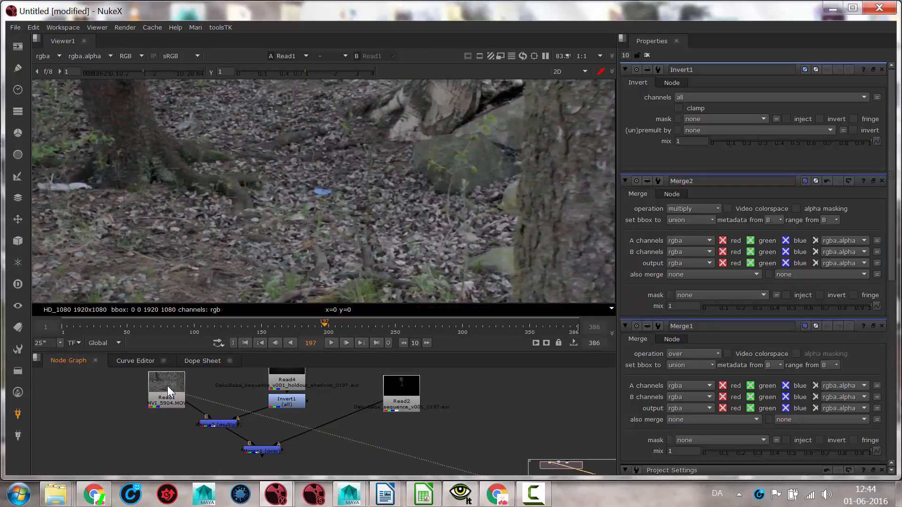
key("1")
double_click(224, 423)
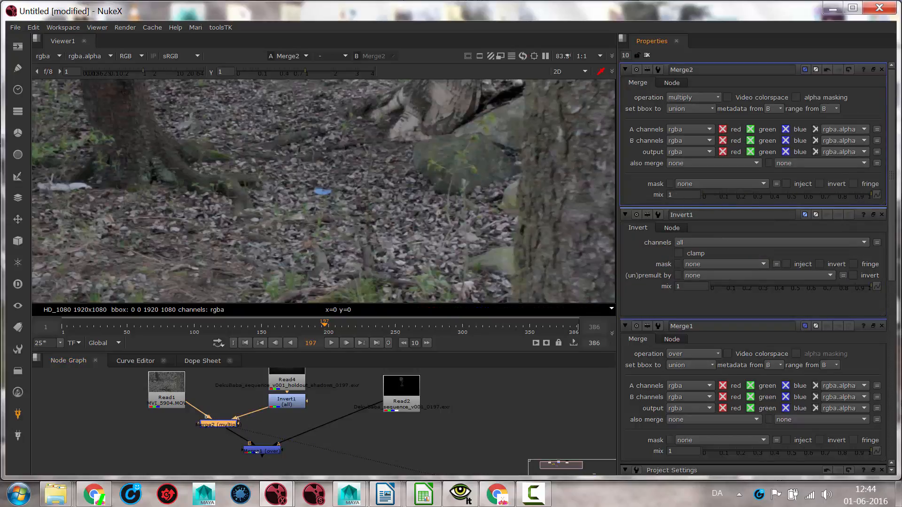
left_click_drag(636, 199, 877, 190)
left_click(403, 324)
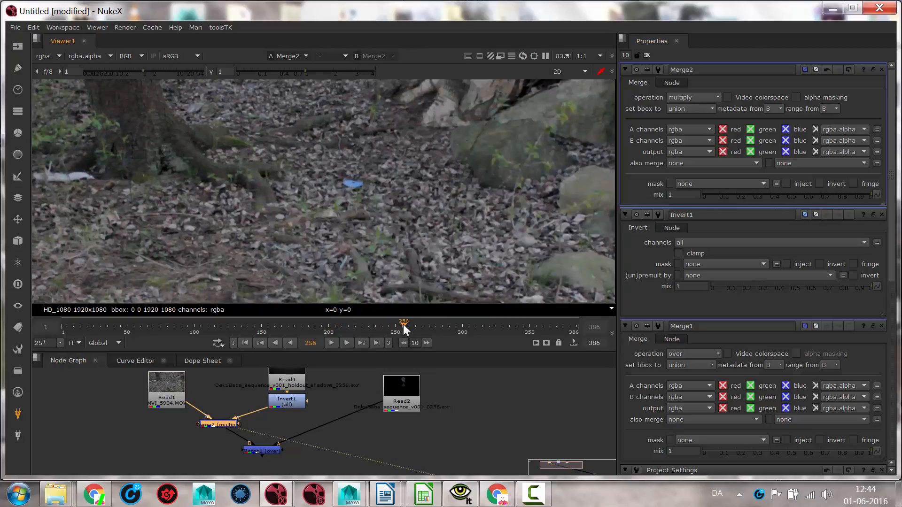
left_click(474, 325)
left_click_drag(475, 325, 217, 329)
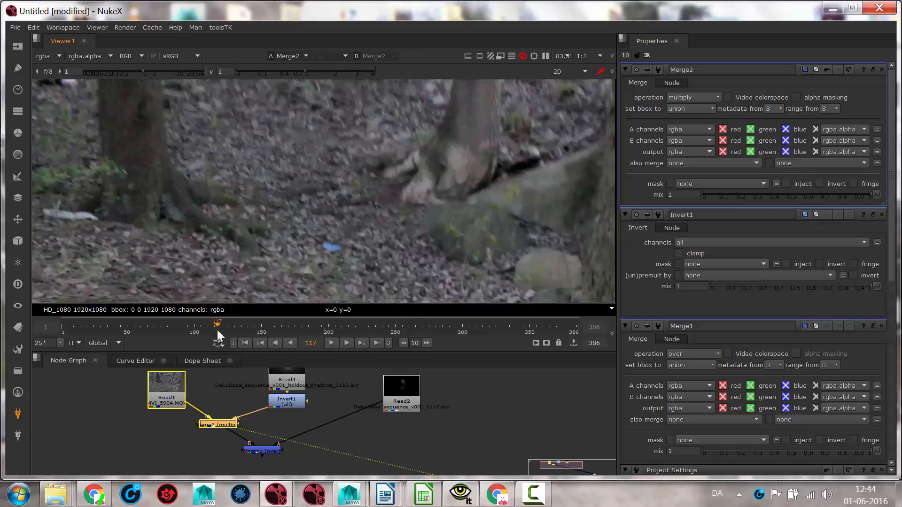
Insert a Grade node after the Invert and set its gamma to 0.2 while viewing the shadow pass.
left_click(286, 401)
key("1")
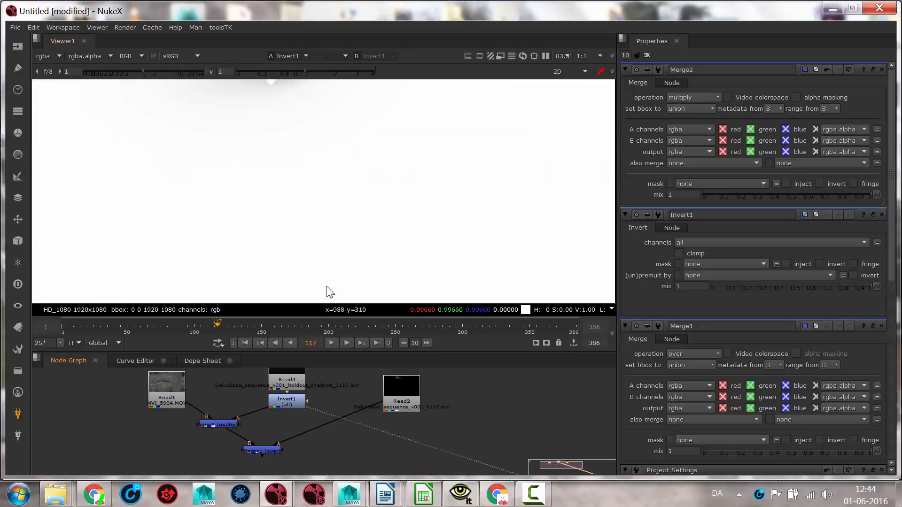
scroll(324, 244, "down", 5)
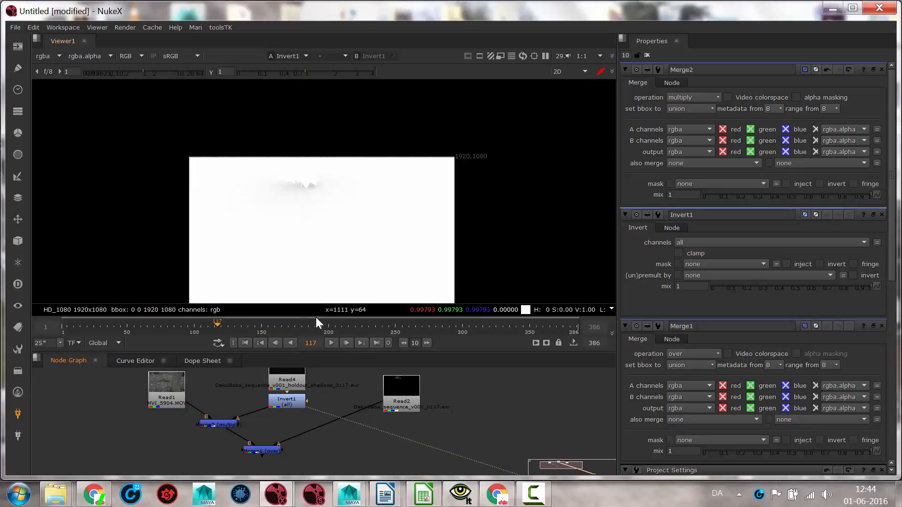
left_click(291, 400)
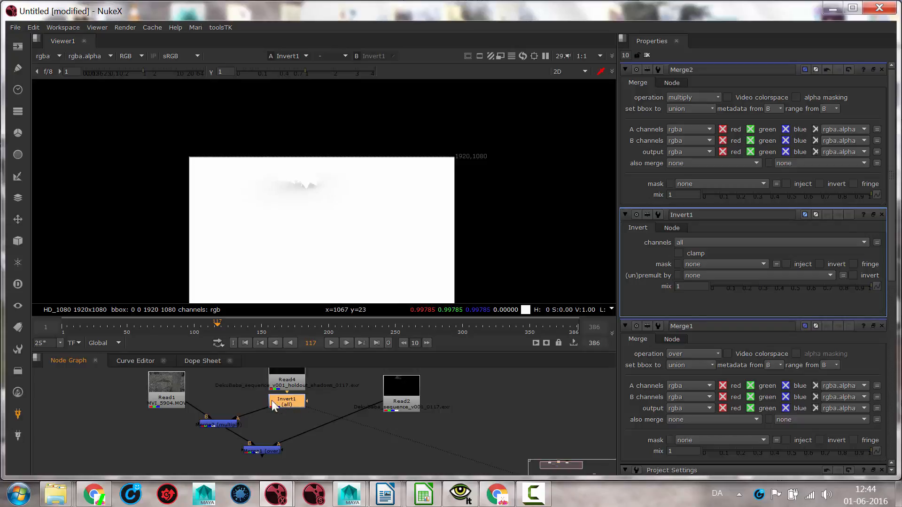
left_click(21, 132)
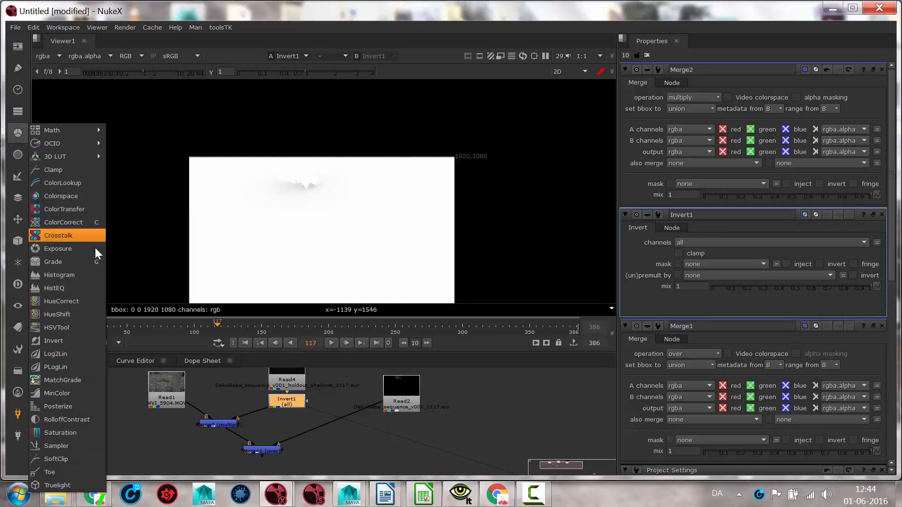
left_click(67, 260)
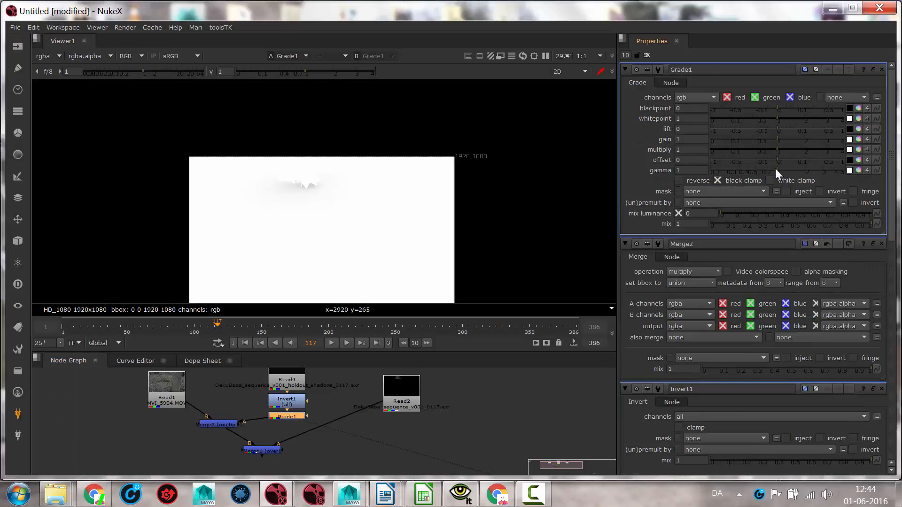
mouse_move(775, 168)
left_mouse_down()
mouse_move(692, 171)
mouse_move(788, 172)
left_mouse_up()
left_click_drag(858, 171, 621, 222)
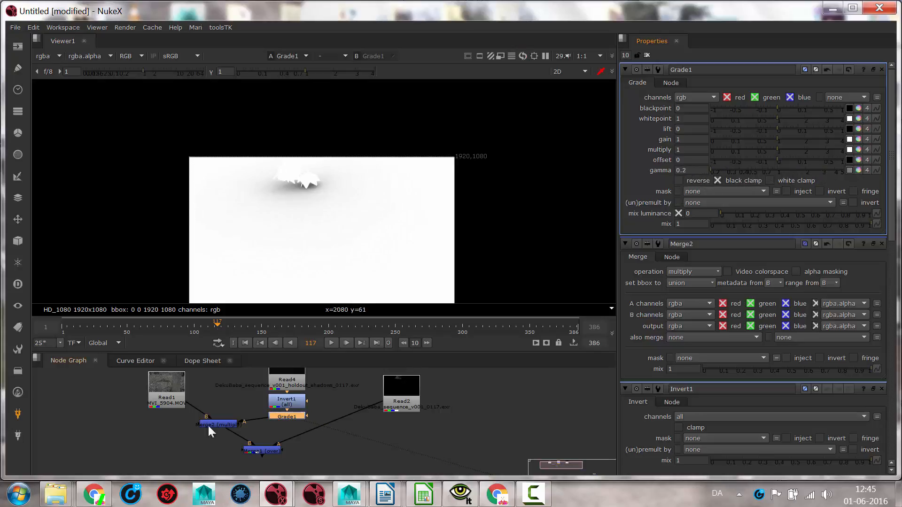
Check the graded shadow at frame 246 with the multiply Merge disabled and enabled, and view the final plant composite.
left_click(220, 422)
key("1")
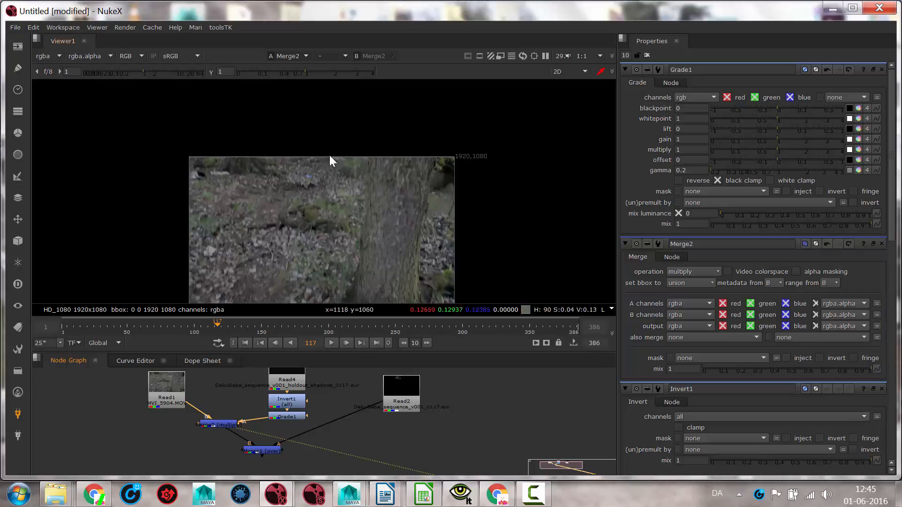
left_click_drag(240, 329, 390, 325)
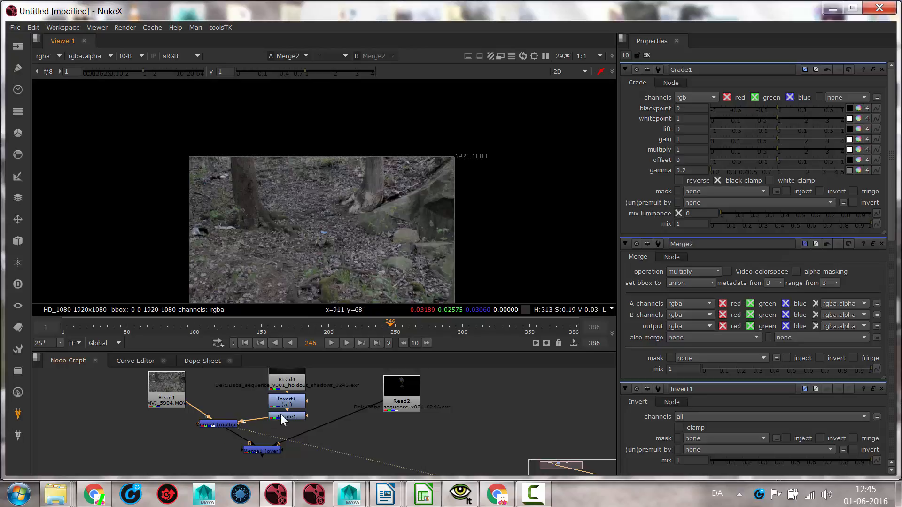
left_click(221, 421)
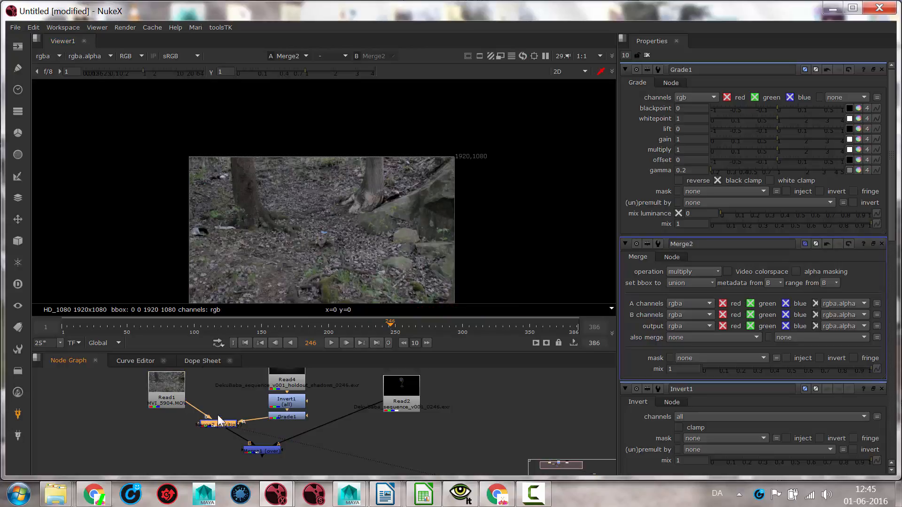
key("d")
scroll(306, 259, "up", 4)
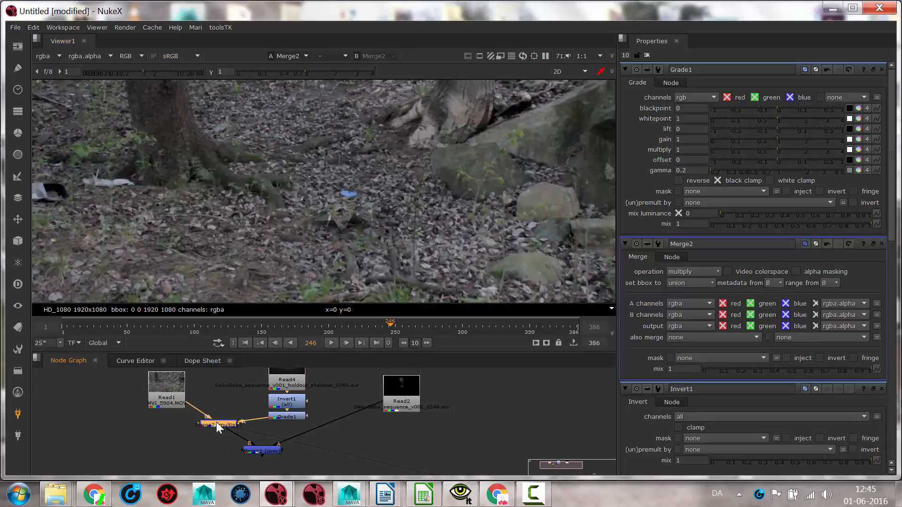
key("d")
left_click(263, 447)
key("1")
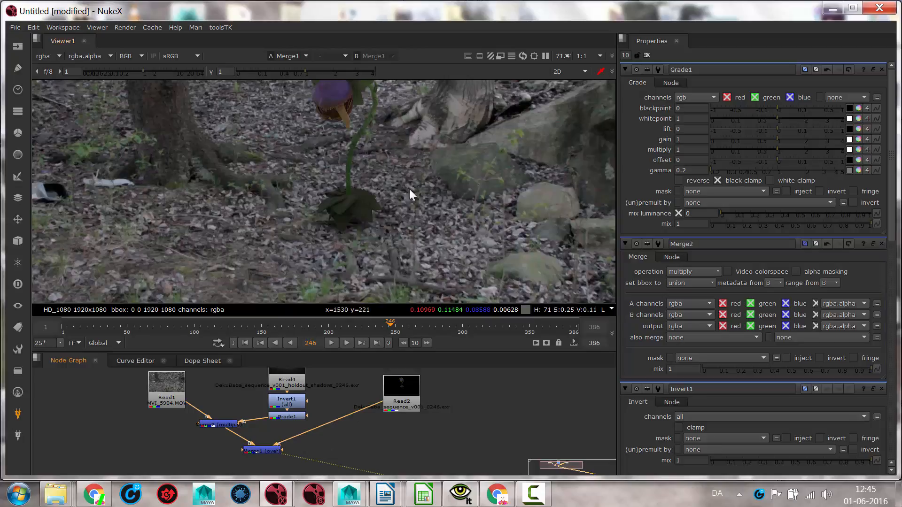
Tidy the node graph by placing the footage node level with the multiply Merge and the shadow branch directly above it.
scroll(383, 202, "down", 4)
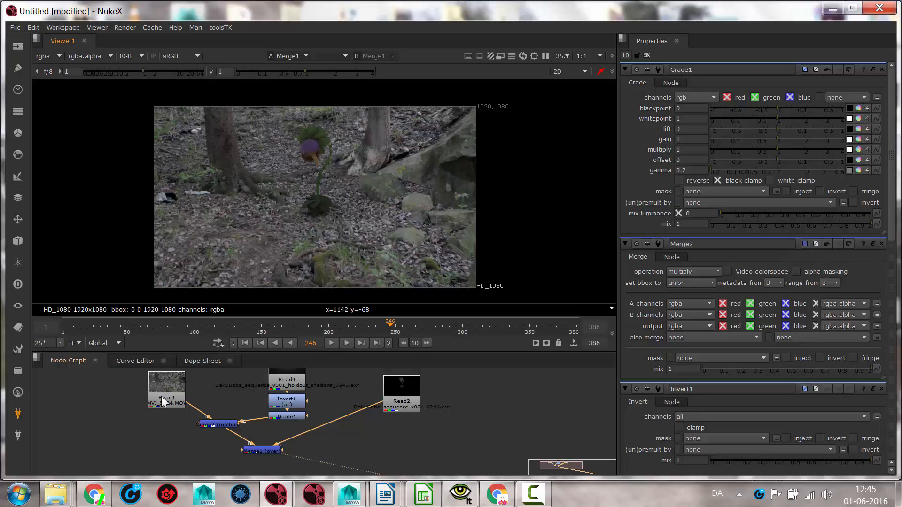
left_click_drag(162, 402, 136, 432)
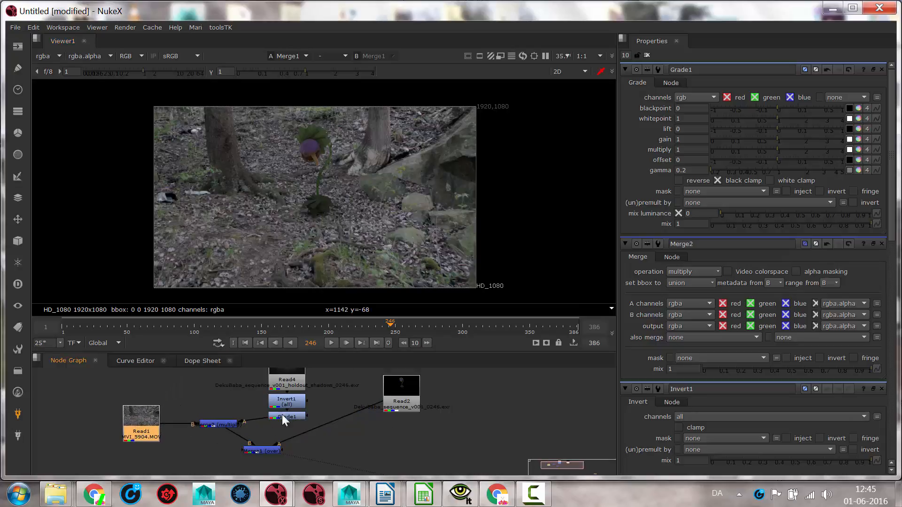
left_click_drag(284, 420, 315, 457)
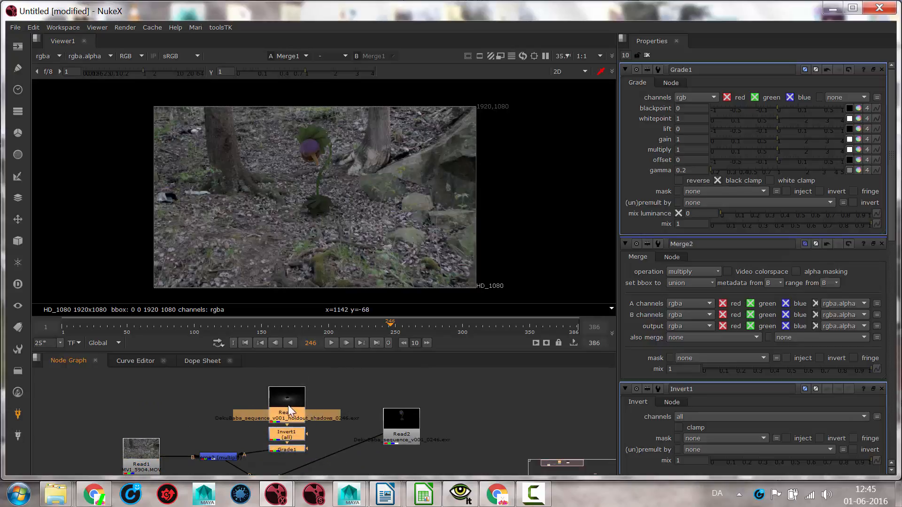
left_click_drag(288, 405, 221, 384)
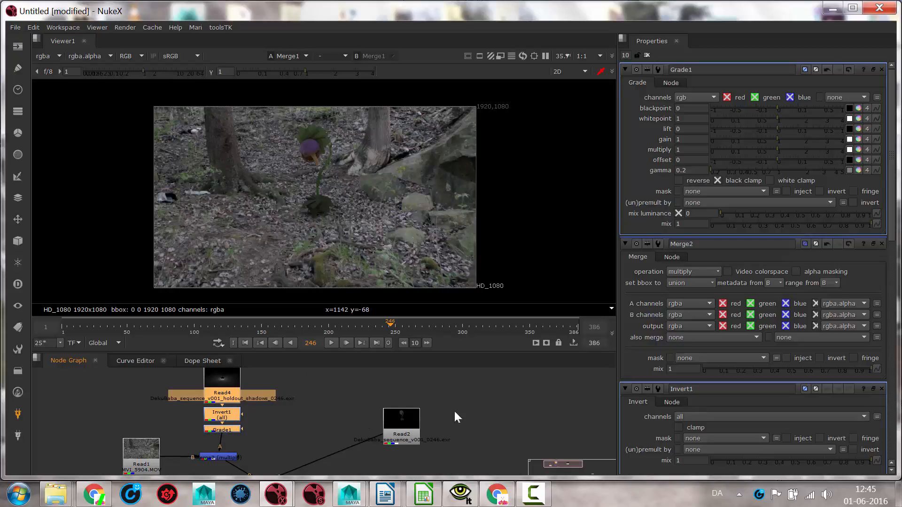
Add a Saturation node after the plant render's Read node.
left_click(399, 435)
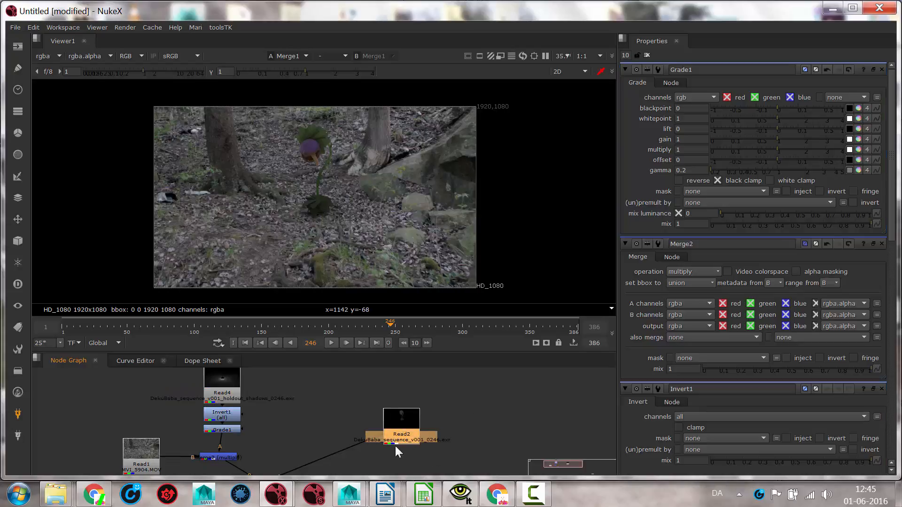
middle_click_drag(404, 427, 394, 399)
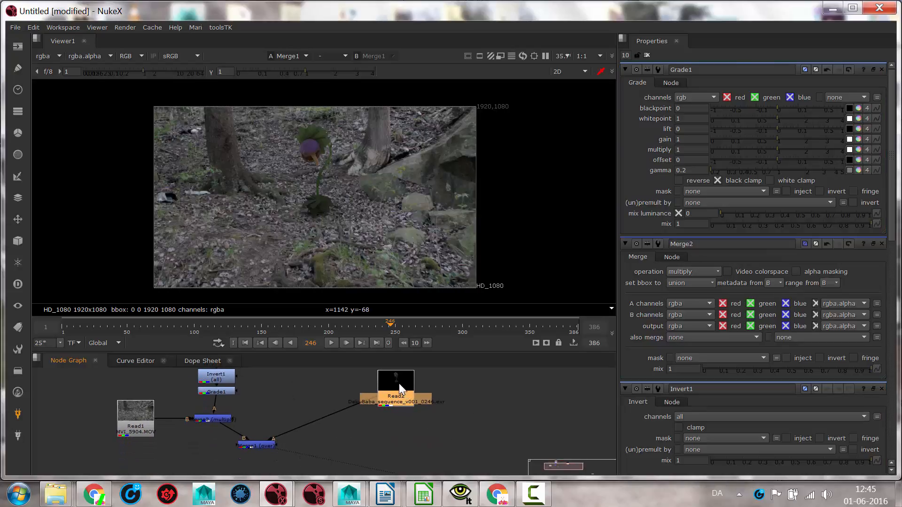
left_click(17, 134)
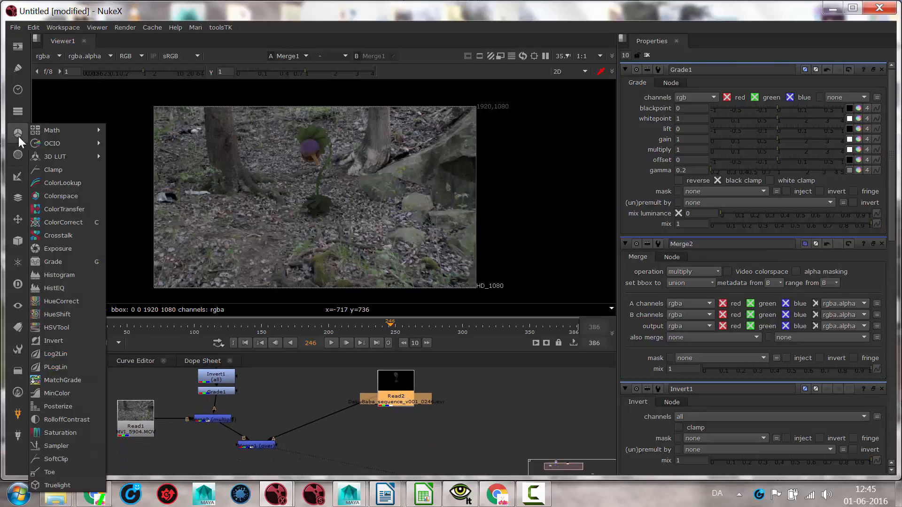
left_click(63, 432)
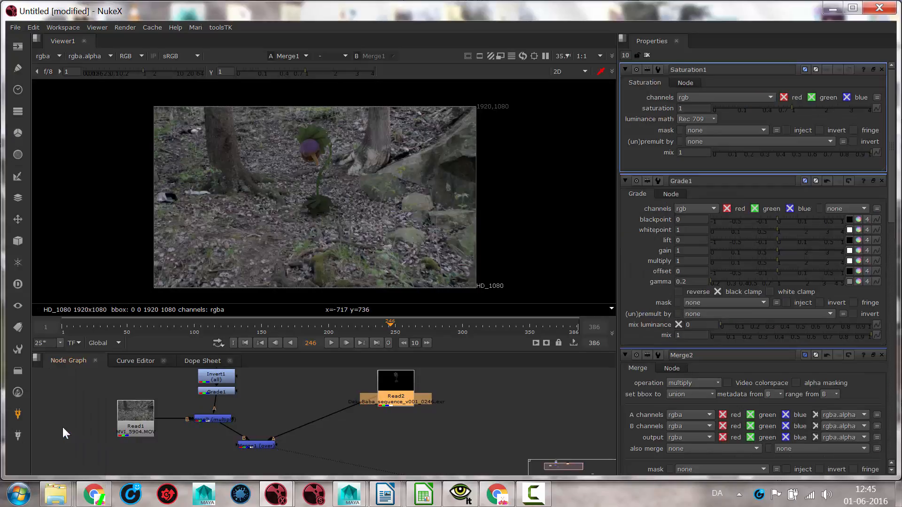
Set the plant's saturation to 0.68 in the Saturation node, comparing it with the forest footage up close.
scroll(320, 181, "up", 4)
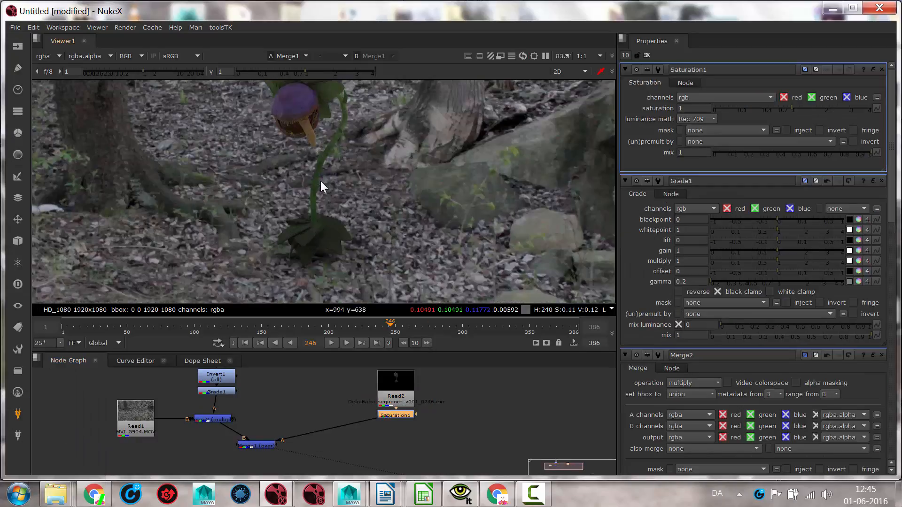
middle_click_drag(357, 167, 426, 214)
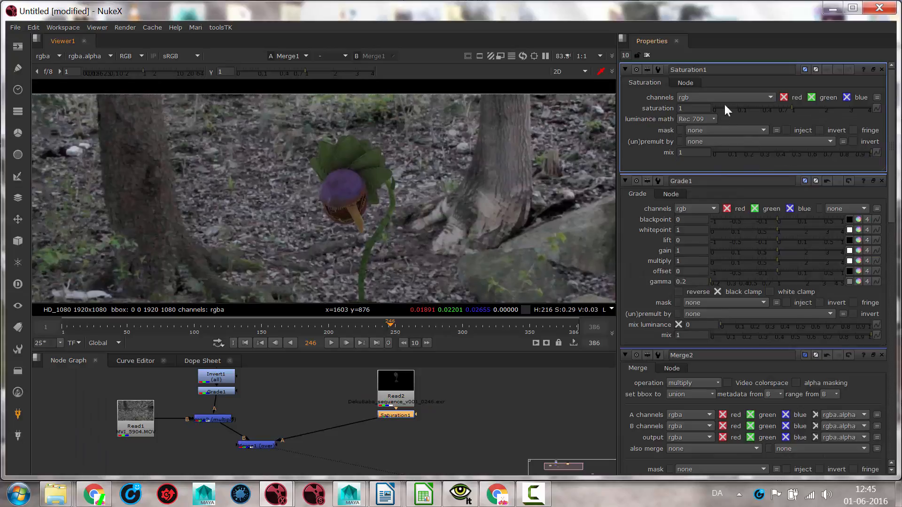
left_click_drag(790, 105, 703, 120)
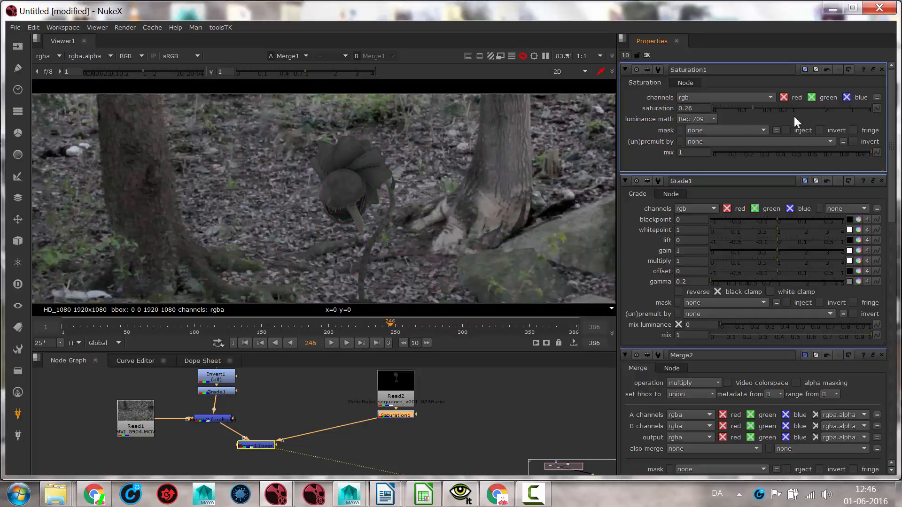
mouse_move(794, 117)
left_mouse_down()
mouse_move(829, 111)
mouse_move(781, 117)
left_mouse_up()
scroll(387, 207, "down", 2)
middle_click_drag(430, 254, 362, 213)
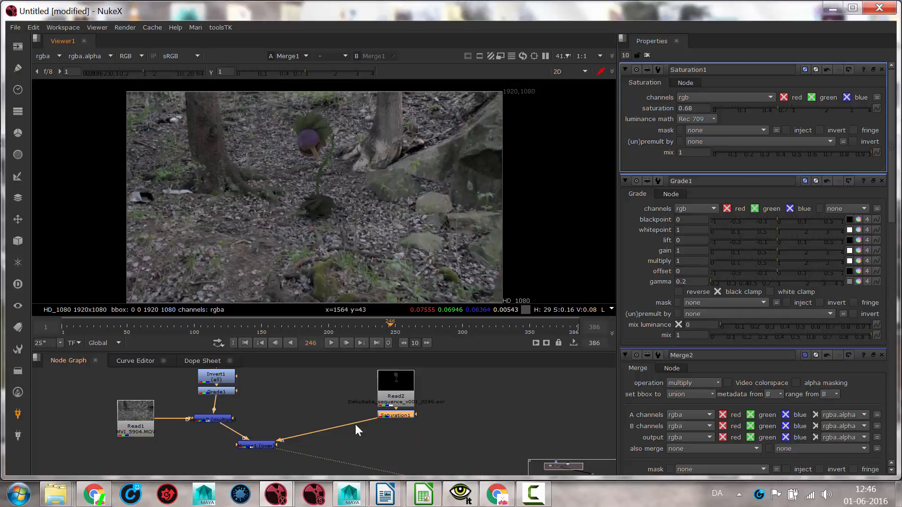
Add a Grade node after the plant's Saturation node and set its gamma to 1.02.
key("g")
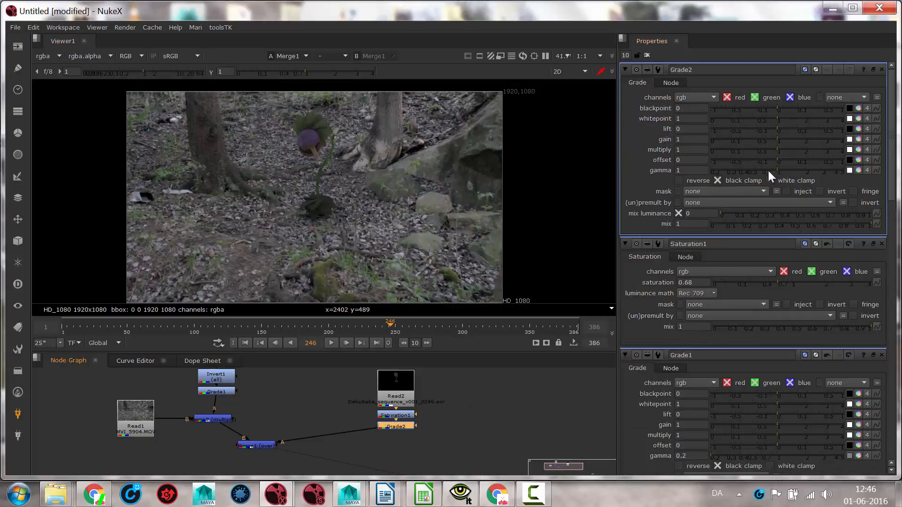
mouse_move(774, 169)
left_mouse_down()
mouse_move(848, 167)
mouse_move(711, 176)
mouse_move(787, 177)
mouse_move(777, 179)
left_mouse_up()
left_click_drag(771, 178, 776, 176)
Play back the final composite from the first frame and stop at frame 137.
middle_click_drag(359, 443, 318, 416)
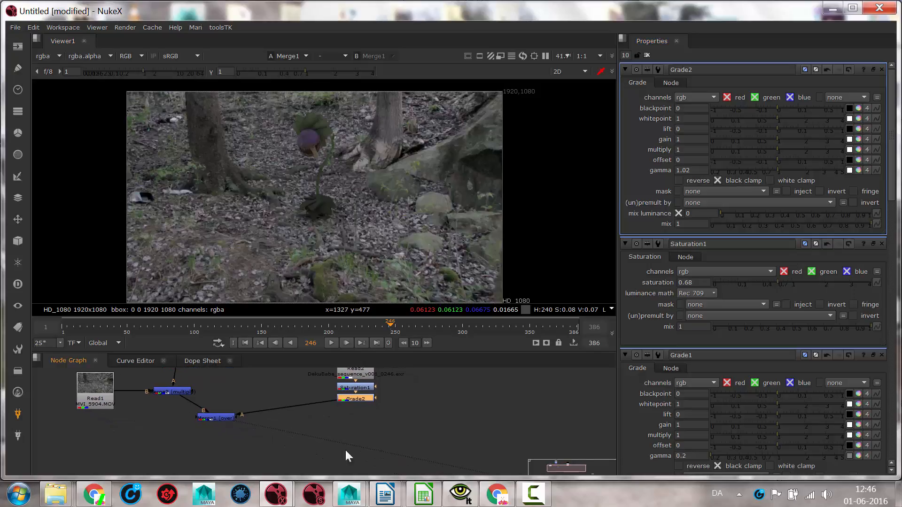
left_click(221, 418)
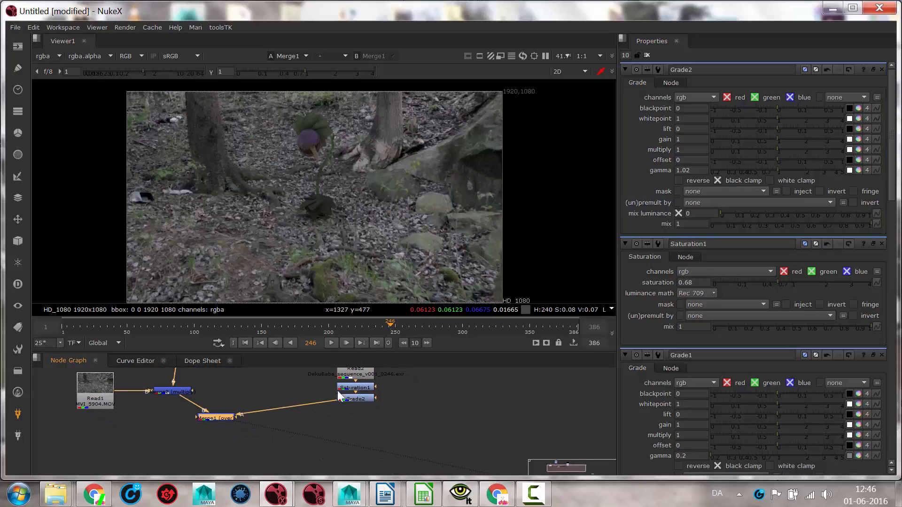
left_click(245, 343)
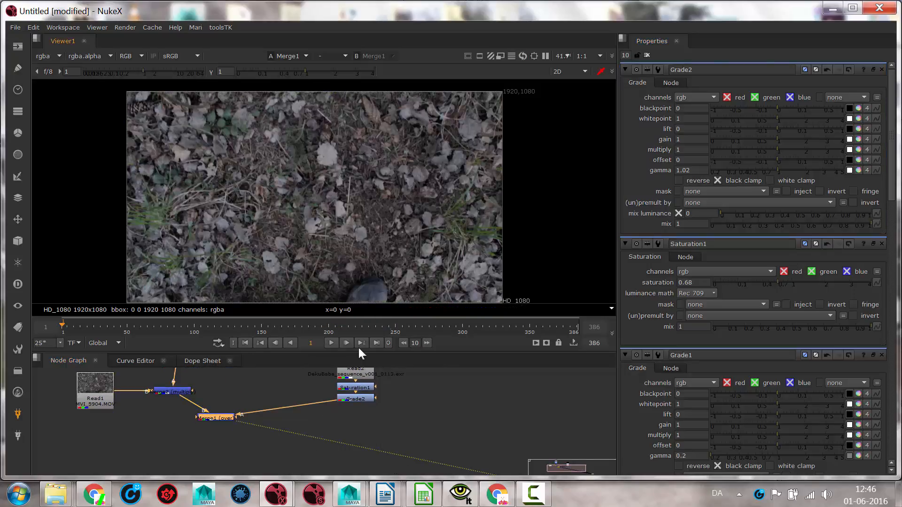
left_click(331, 344)
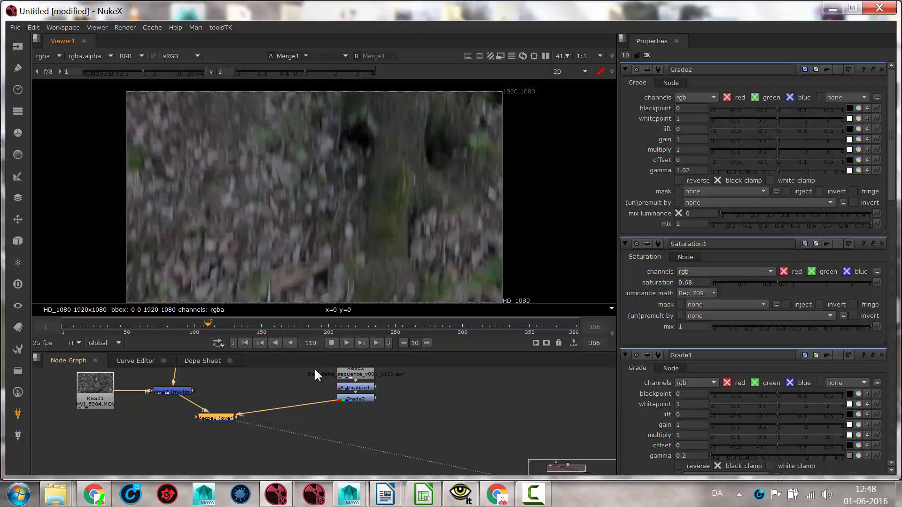
left_click(332, 343)
Inspect the plant's head, base and ground shadow up close at frames 137 and 178.
scroll(263, 183, "up", 4)
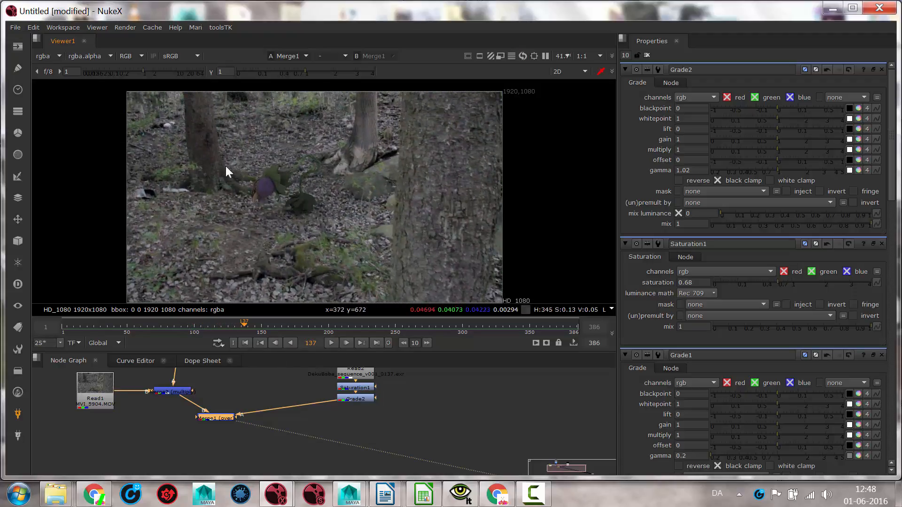
middle_click_drag(436, 94, 491, 224)
scroll(471, 242, "up", 2)
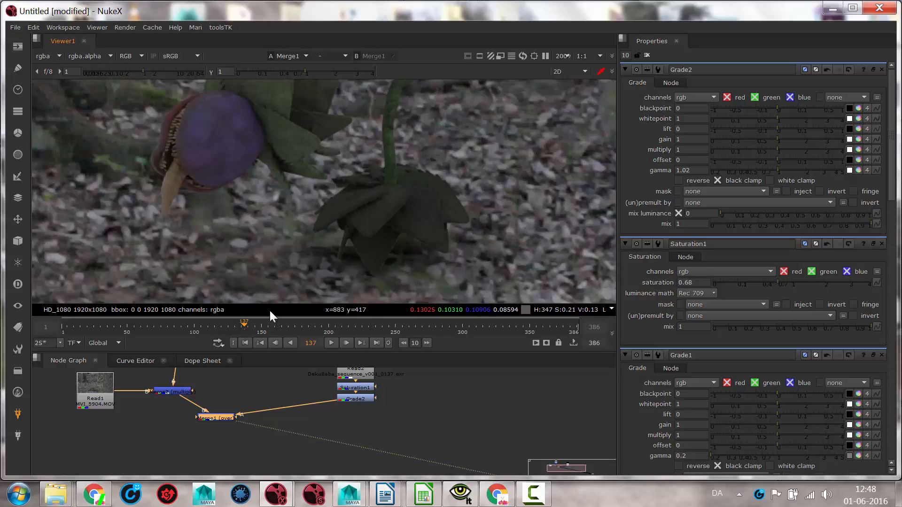
left_click_drag(243, 326, 298, 326)
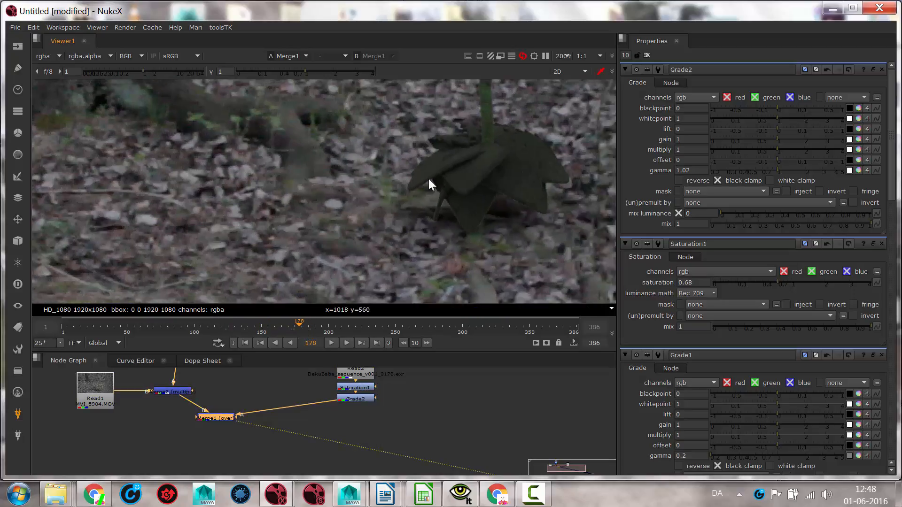
middle_click_drag(429, 179, 286, 221)
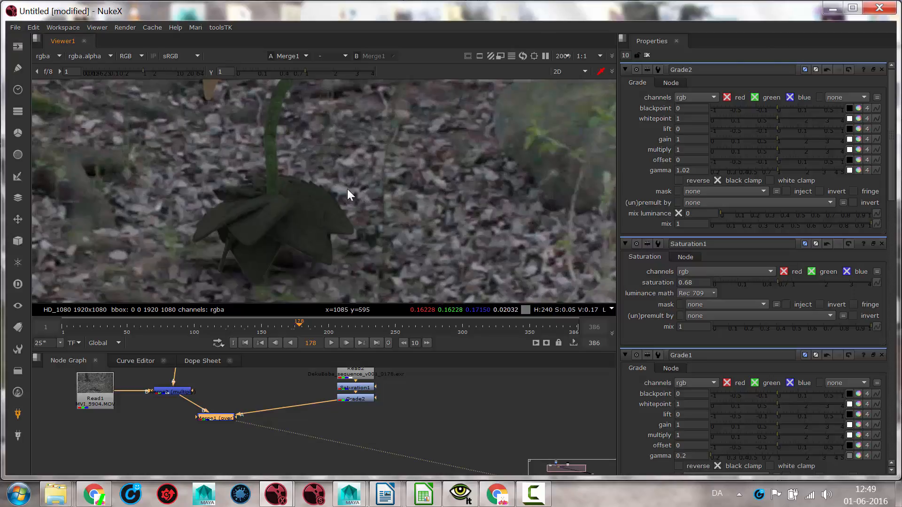
Try a Defocus node after the plant's Grade node with defocus reduced to 0, and delete the node.
left_click(348, 399)
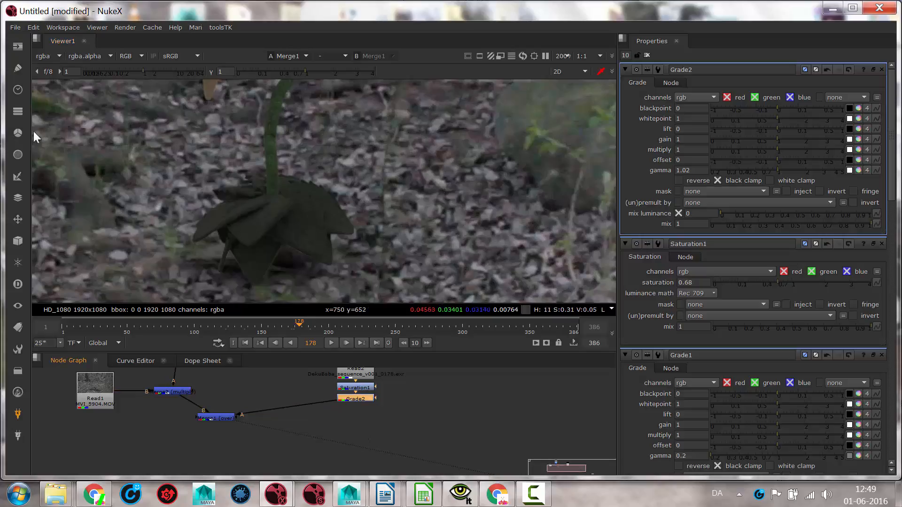
left_click(18, 134)
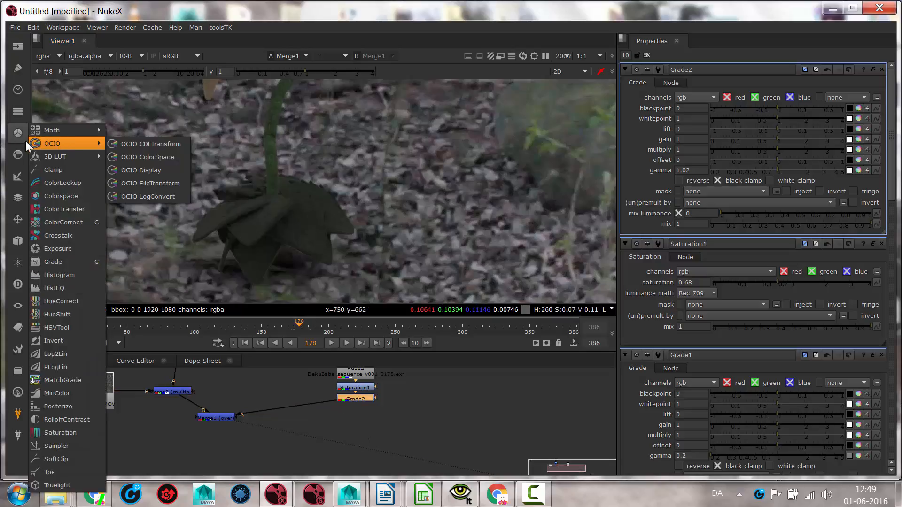
left_click(18, 155)
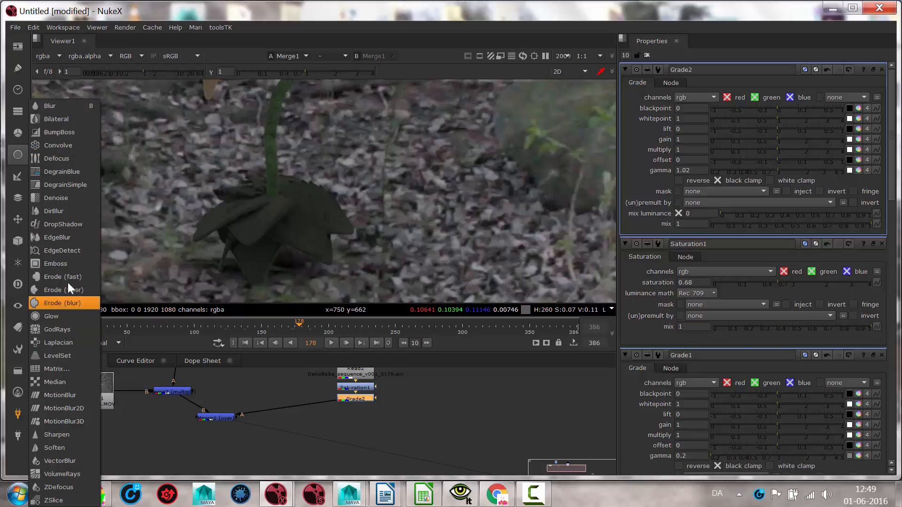
left_click(52, 160)
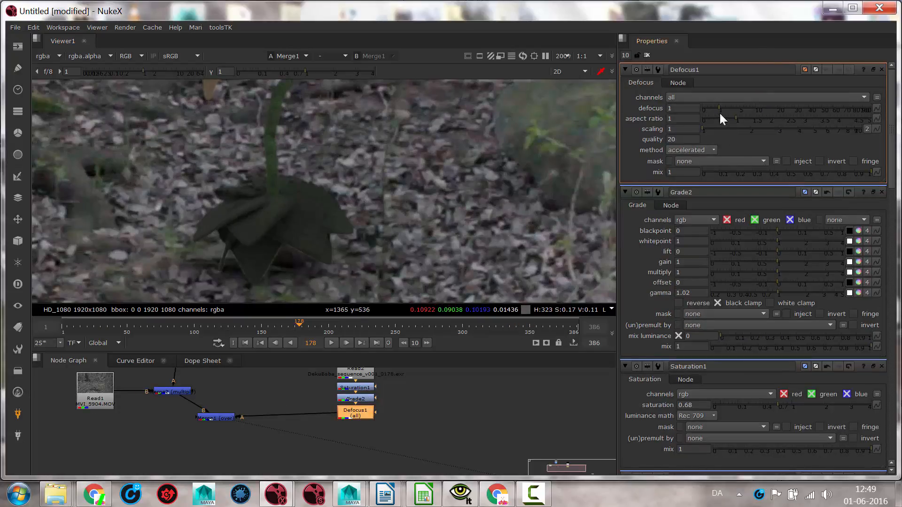
left_click_drag(720, 108, 700, 95)
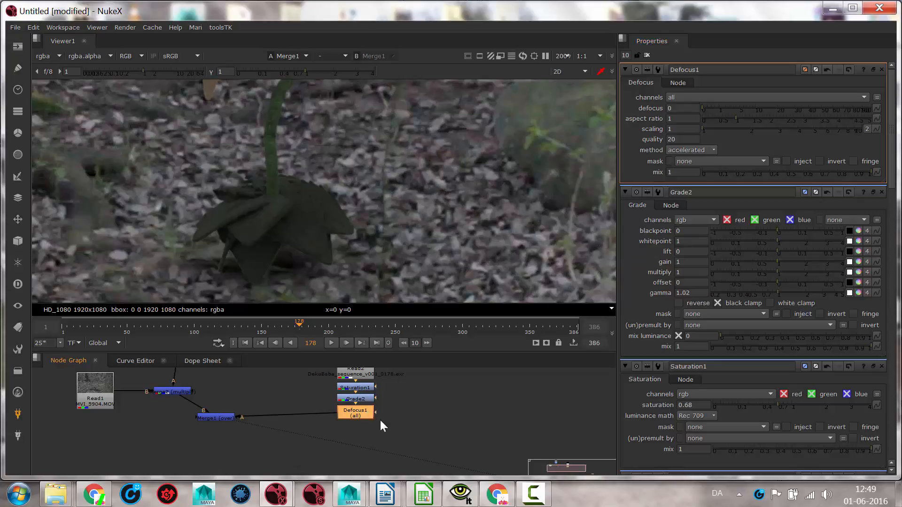
left_click_drag(366, 412, 388, 434)
key("Delete")
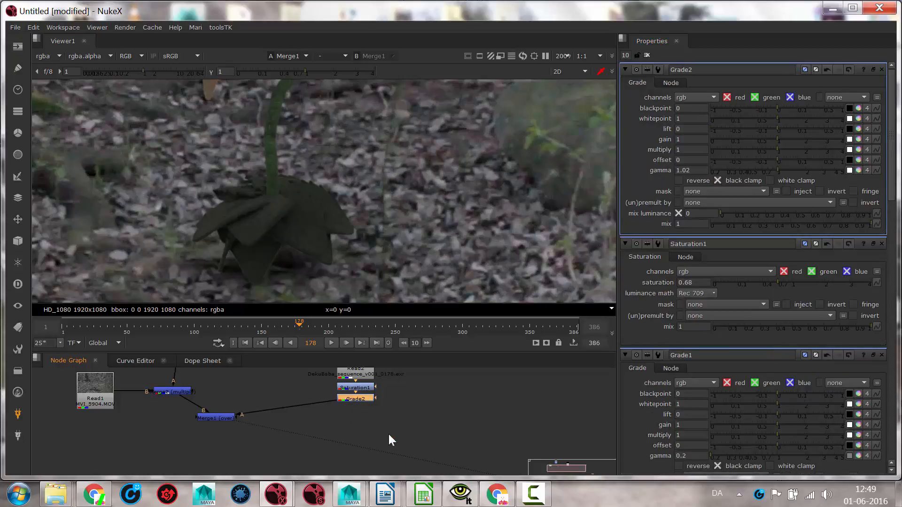
Move the over Merge node directly below the plant's Grade node in the node graph.
scroll(276, 413, "down", 1)
scroll(276, 414, "up", 2)
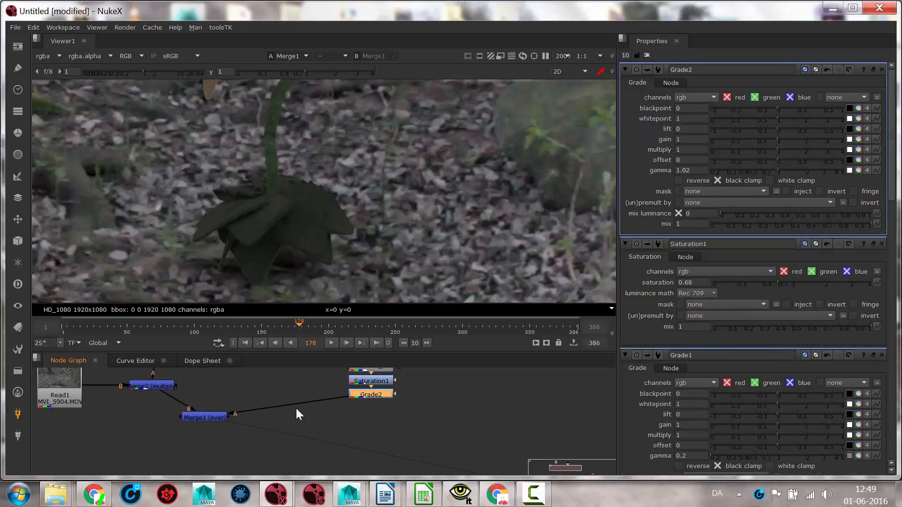
middle_click_drag(292, 386, 339, 436)
left_click_drag(292, 473, 461, 473)
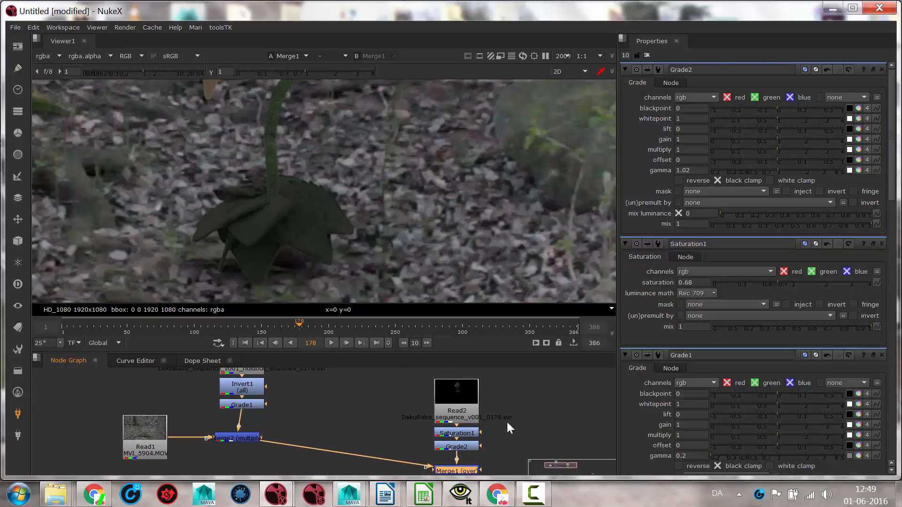
middle_click_drag(507, 433, 497, 406)
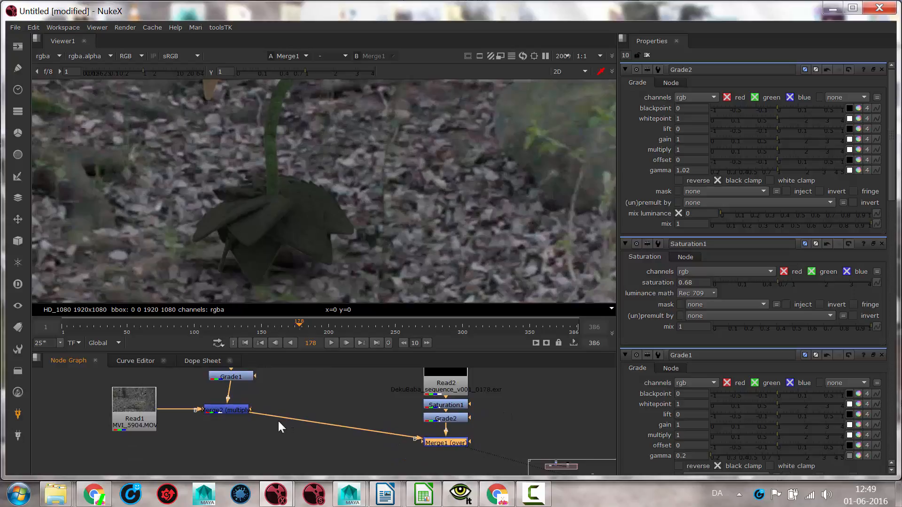
View the graded shadow pass, move its Read node higher, and connect the Invert node's mask input to the plant render's Read node.
left_click(233, 378)
key("1")
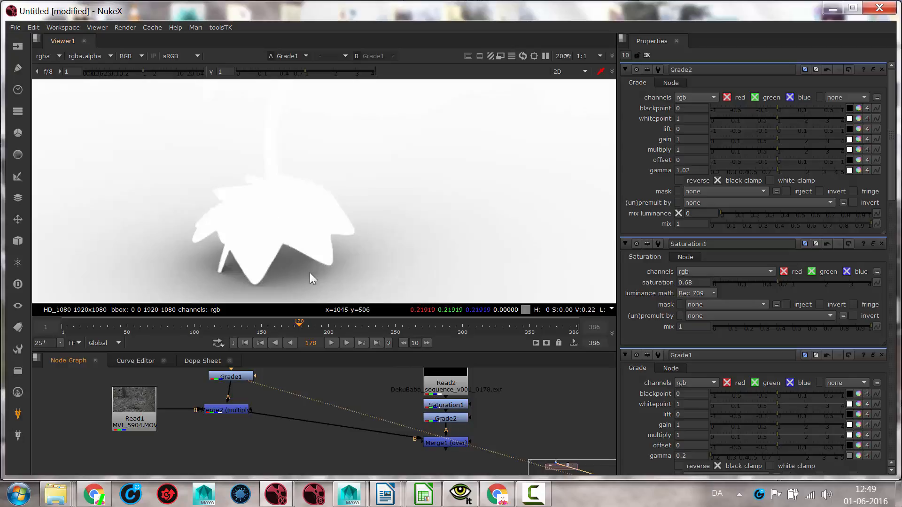
middle_click_drag(288, 403, 287, 446)
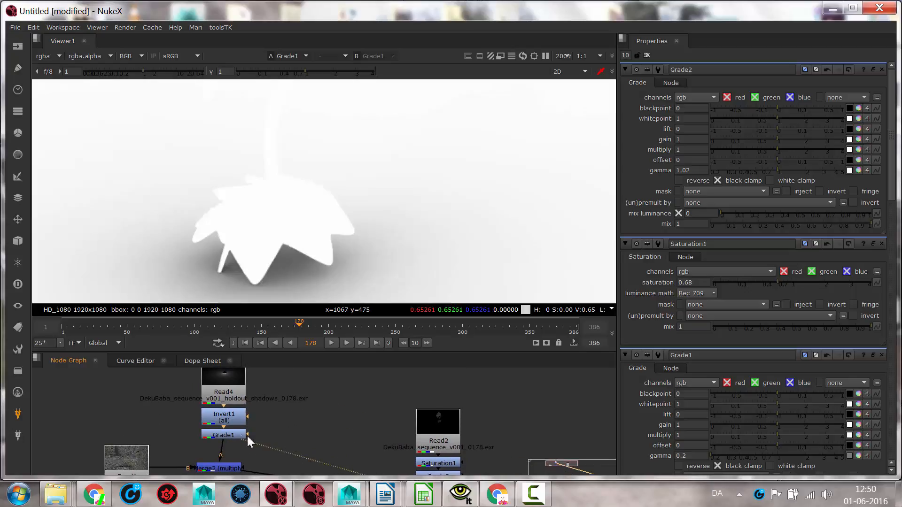
left_click_drag(232, 388, 237, 364)
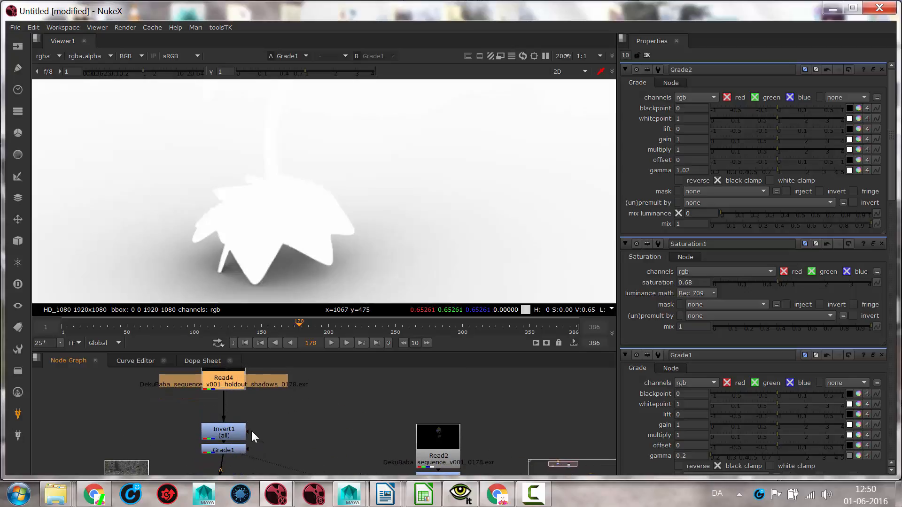
left_click_drag(250, 432, 436, 445)
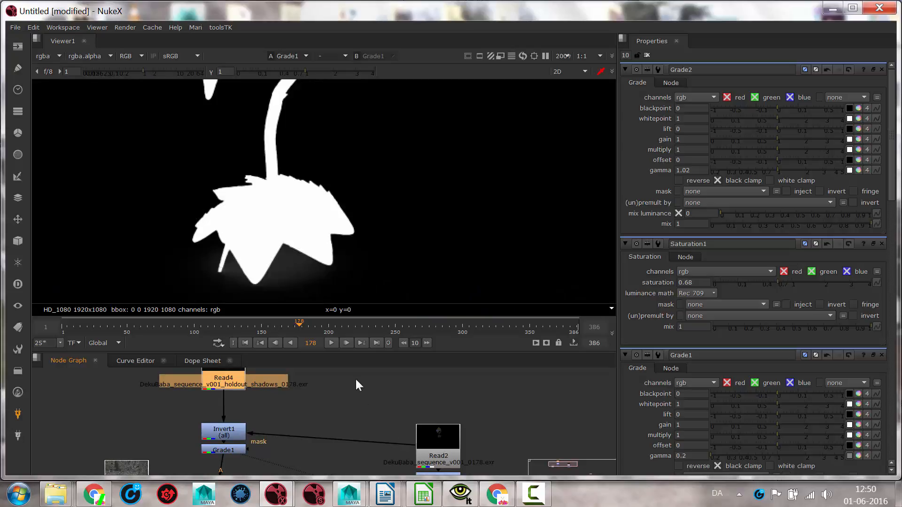
Invert the rgba.alpha mask on the shadow pass's Invert node.
left_click(234, 433)
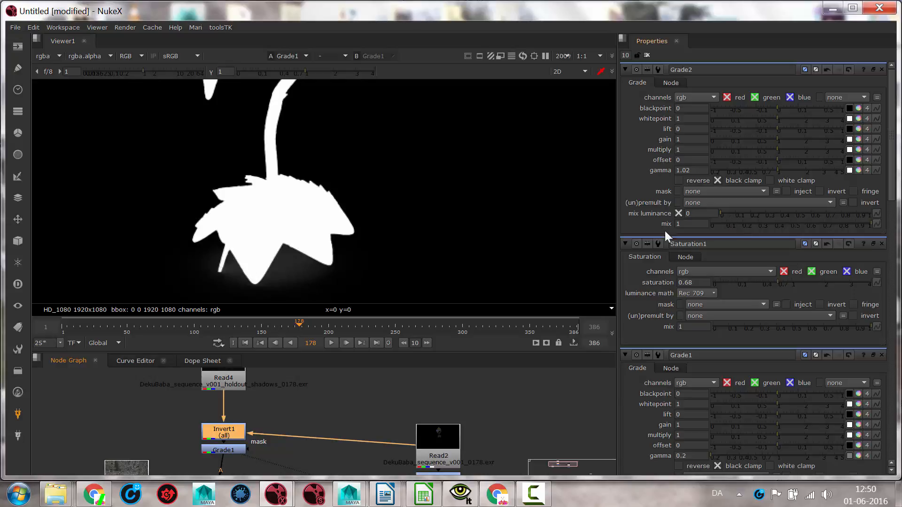
double_click(232, 431)
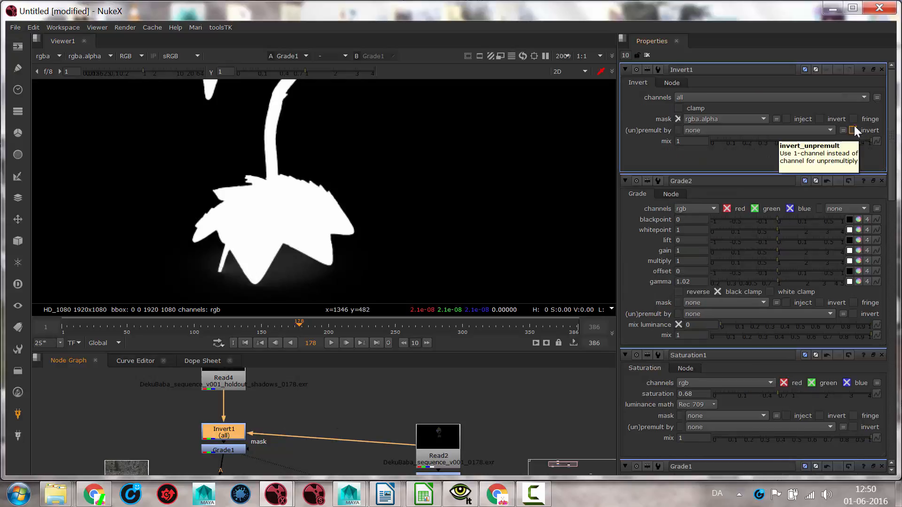
left_click(827, 118)
scroll(490, 202, "down", 4)
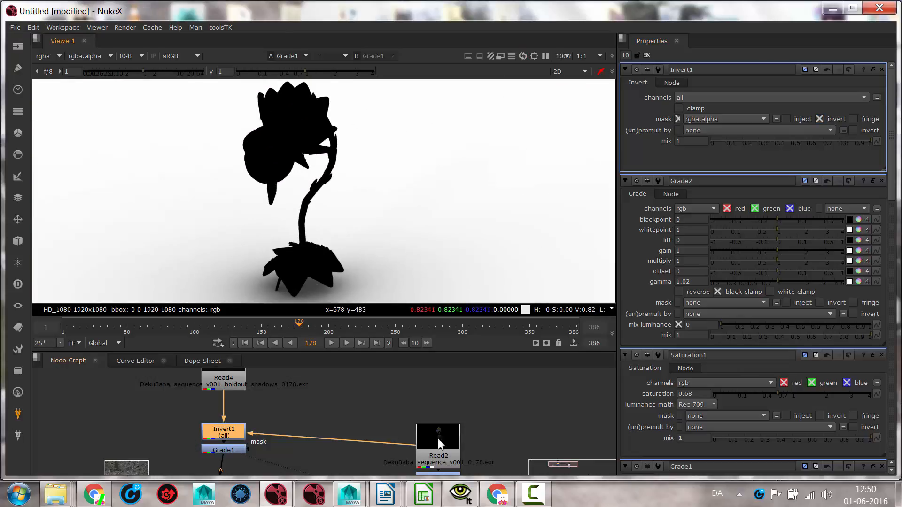
View the multiply Merge and the final over Merge to check the masked shadow in the composite.
middle_click_drag(313, 452, 322, 400)
left_click(226, 428)
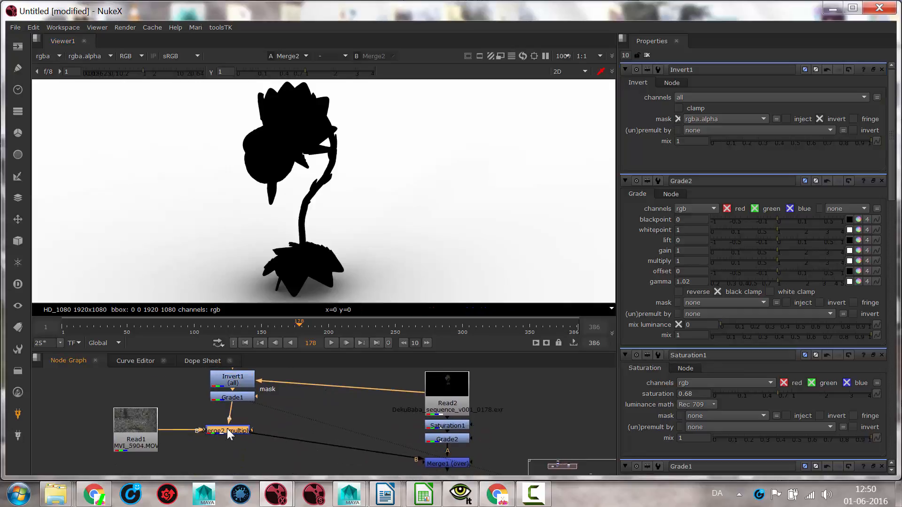
key("1")
middle_click_drag(442, 469, 436, 441)
left_click(438, 433)
key("1")
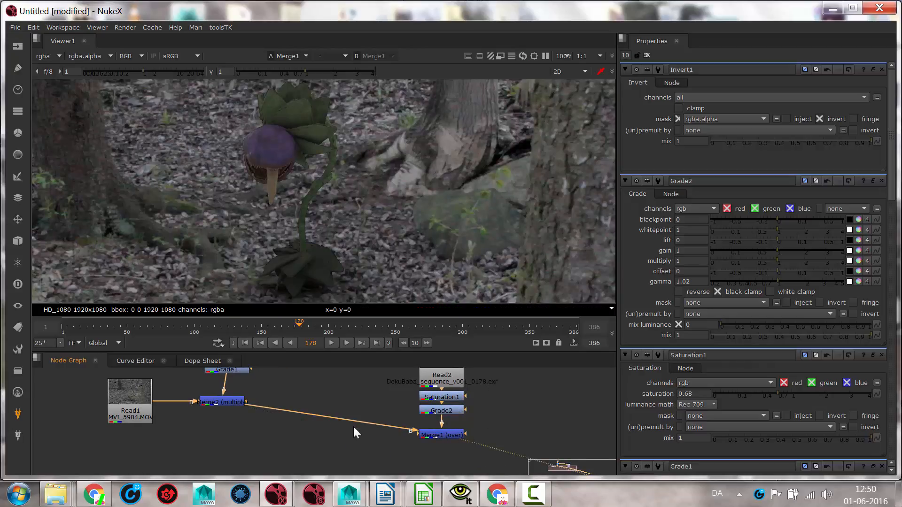
Add a Blur node after the plant's Grade node and move the over Merge down to make room for it.
mouse_move(229, 398)
left_mouse_down()
mouse_move(248, 398)
mouse_move(233, 397)
left_mouse_up()
middle_click_drag(505, 412, 435, 384)
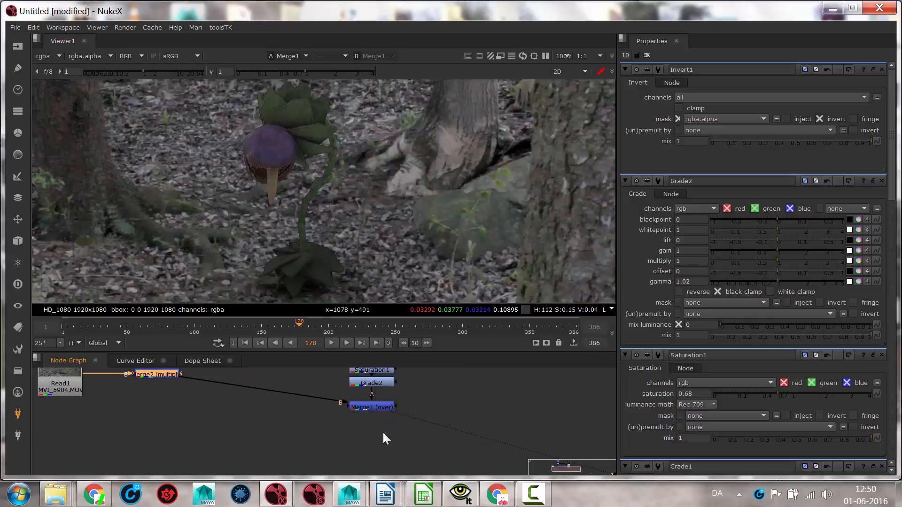
left_click(368, 404)
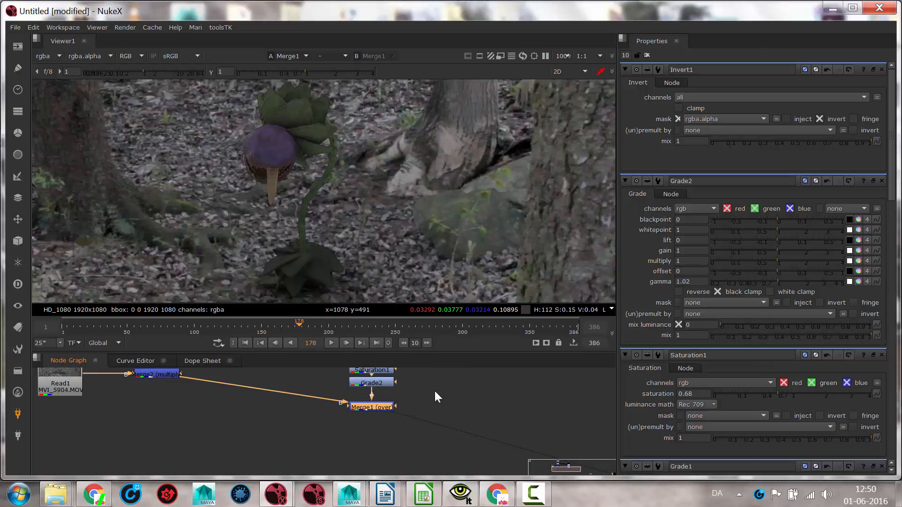
key("b")
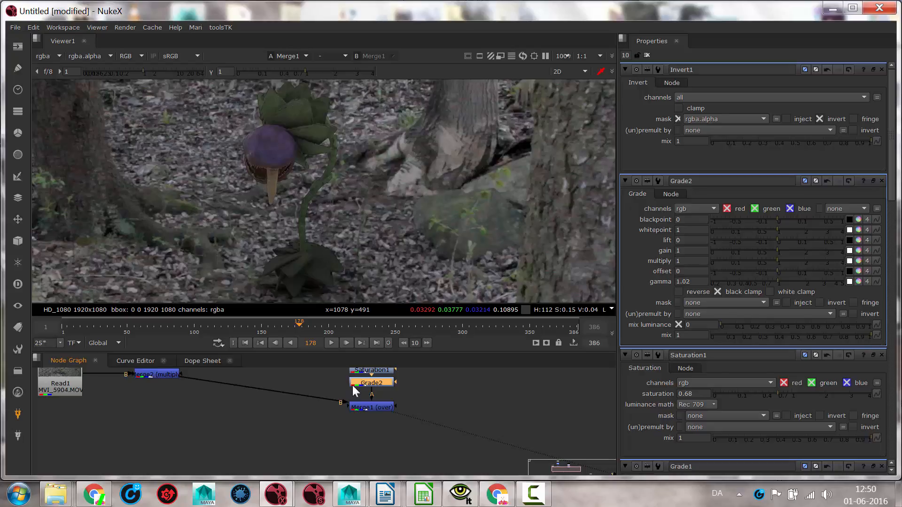
left_click_drag(379, 413, 380, 435)
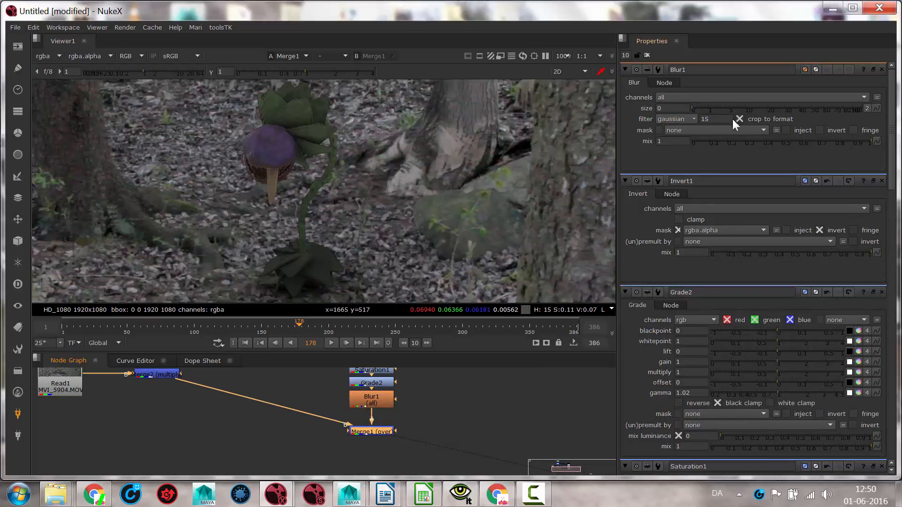
Set the plant Blur node's size to 1.3.
mouse_move(695, 107)
left_mouse_down()
mouse_move(813, 100)
mouse_move(709, 103)
left_mouse_up()
scroll(291, 274, "down", 2)
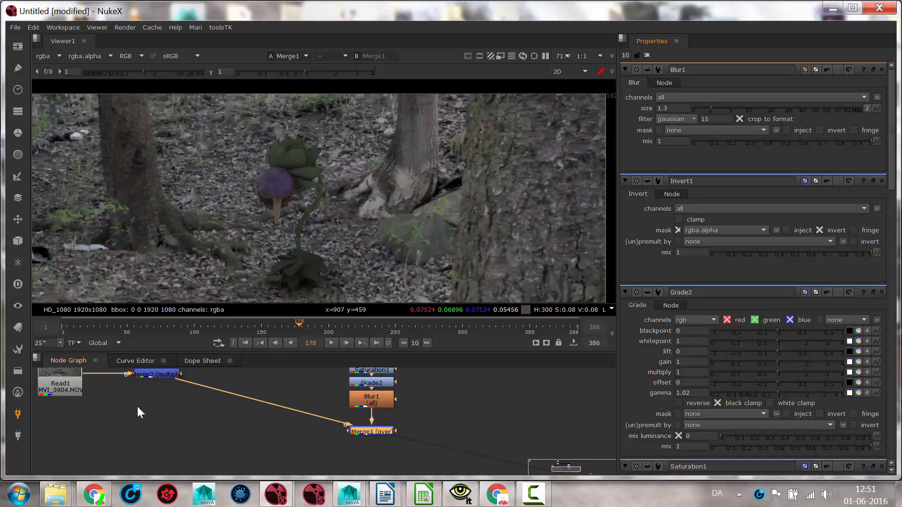
Disconnect the Invert node's mask, connect the multiply Merge's mask input to the plant render's Read node, and invert that rgba.alpha mask.
middle_click_drag(137, 405, 200, 445)
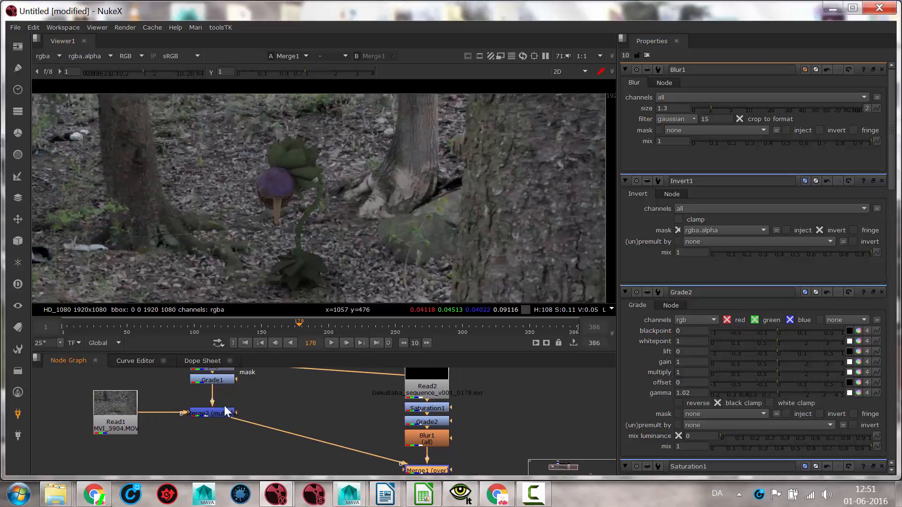
middle_click_drag(254, 393, 247, 423)
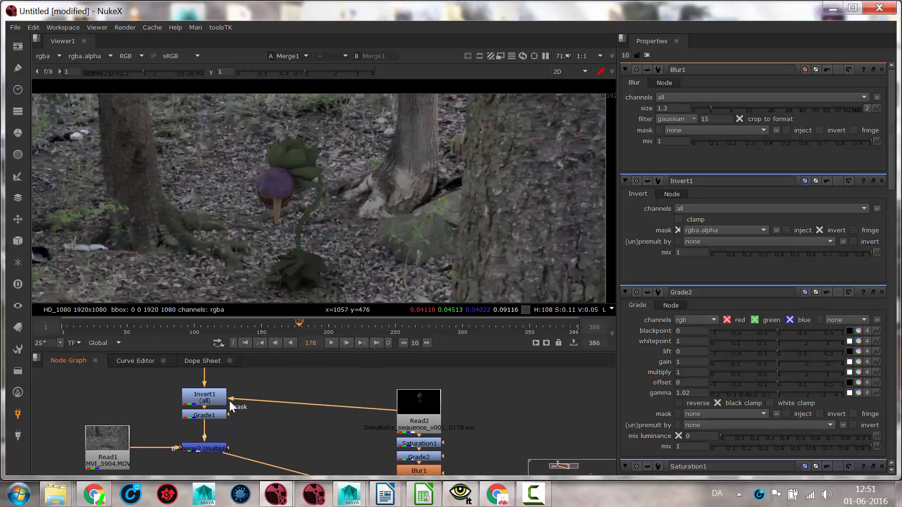
left_click_drag(230, 400, 249, 405)
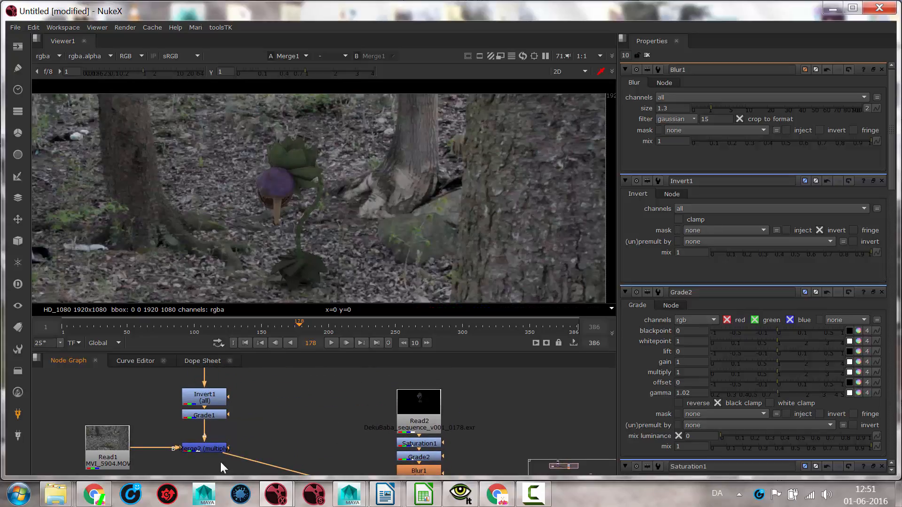
left_click_drag(229, 450, 415, 409)
double_click(202, 449)
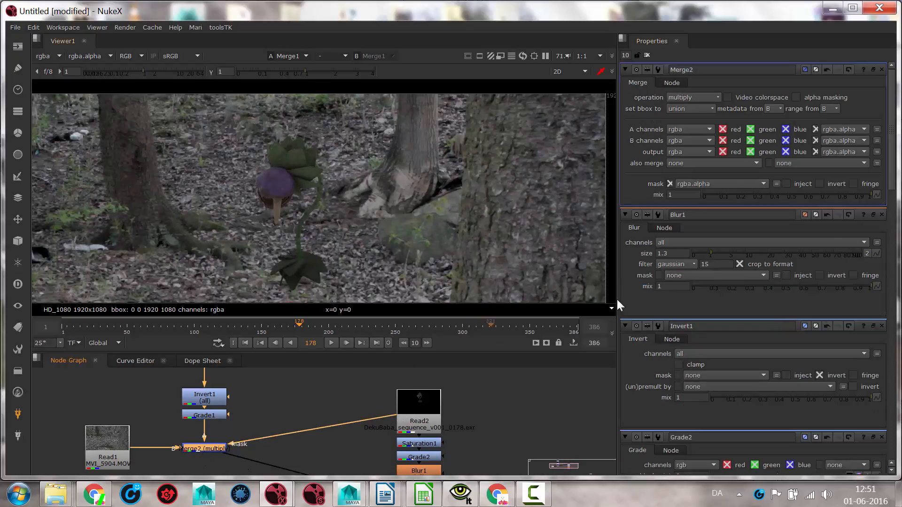
left_click(825, 182)
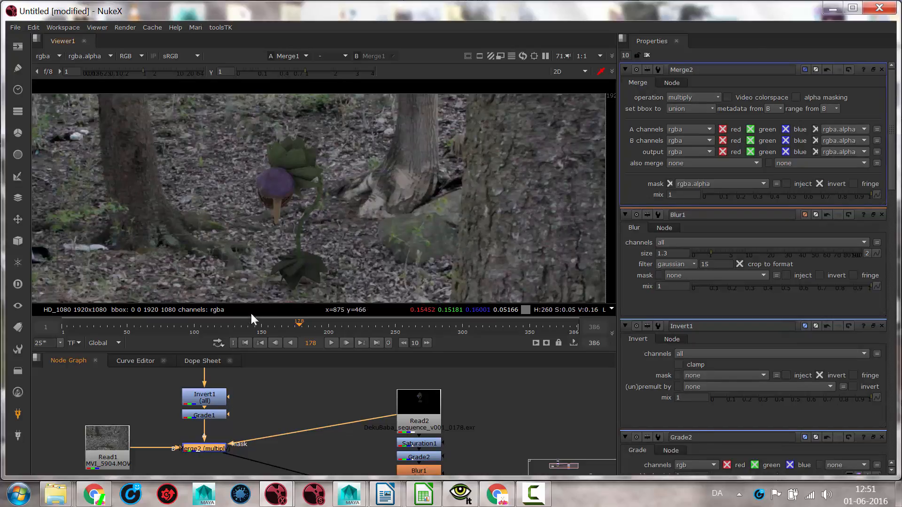
View the multiply Merge close up on the shadow area and toggle the node off and on to compare the shadow's effect.
key("1")
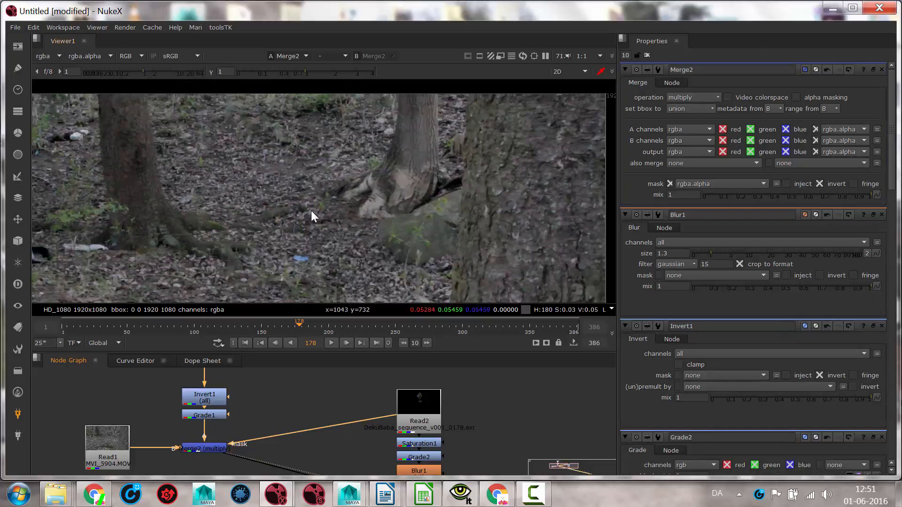
middle_click_drag(296, 264, 296, 191)
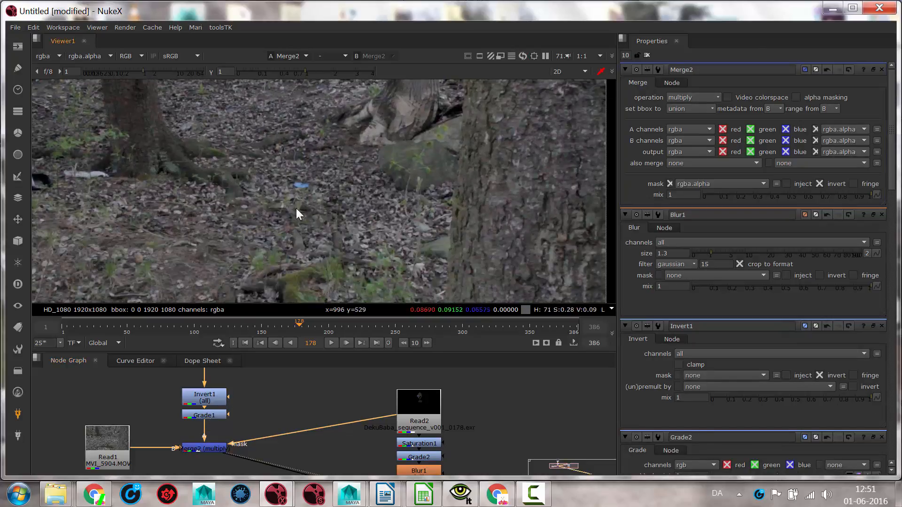
scroll(302, 237, "up", 4)
left_click(201, 448)
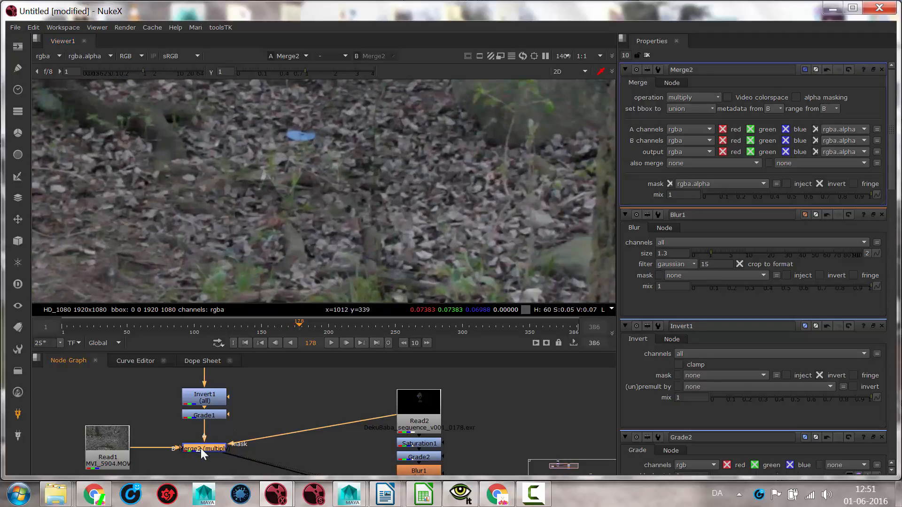
key("d")
key("d")
key("d")
key("d")
key("d")
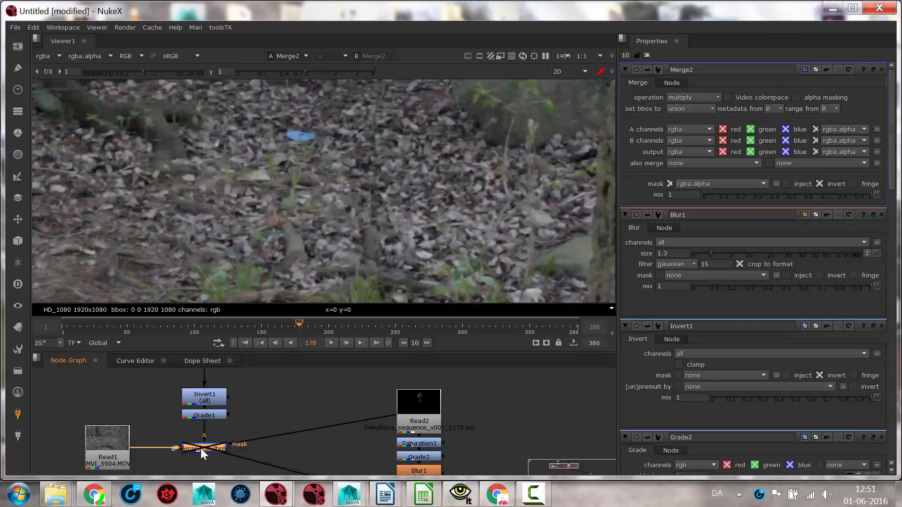
key("d")
key("d")
key("d")
key("d")
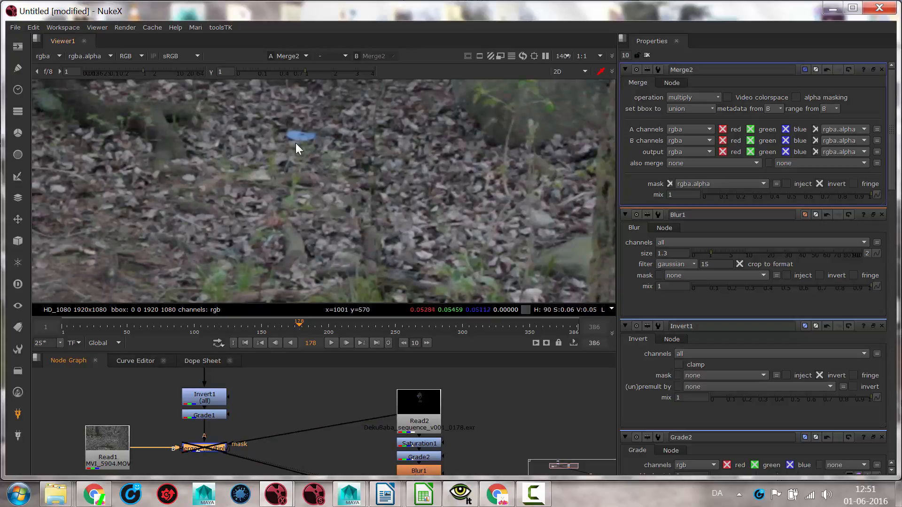
key("d")
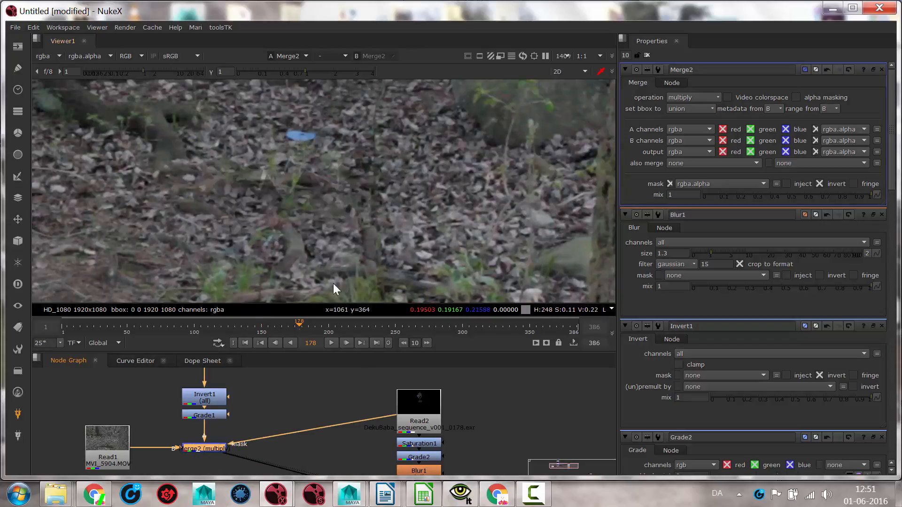
View the plant's Blur node output, then the over Merge, to check the blurred plant in the composite.
middle_click_drag(329, 446, 256, 383)
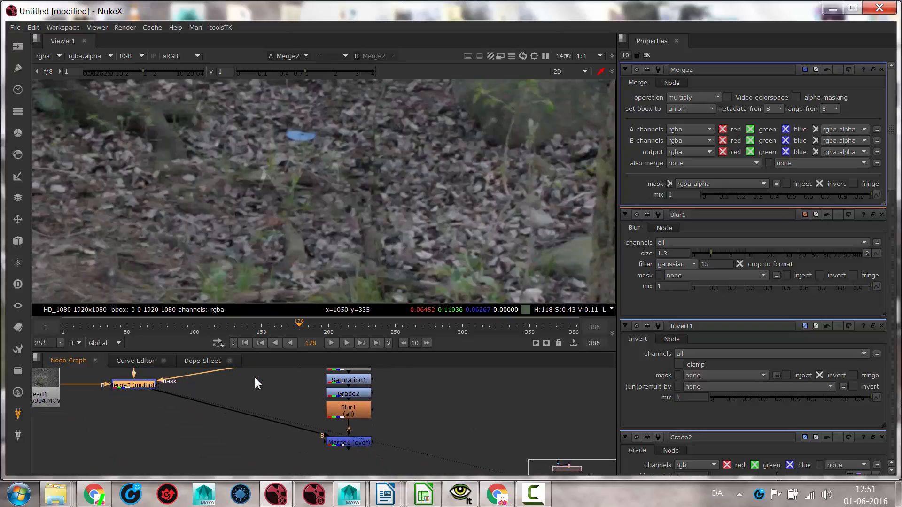
left_click(347, 411)
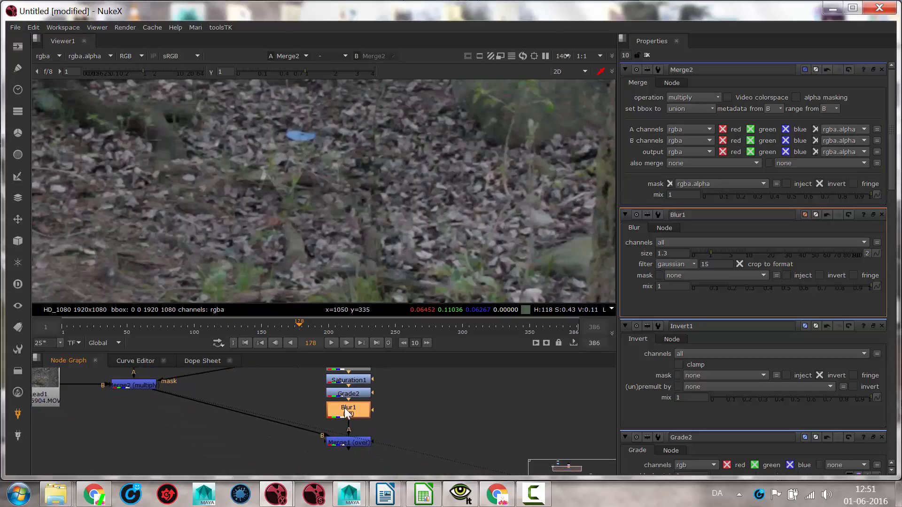
key("1")
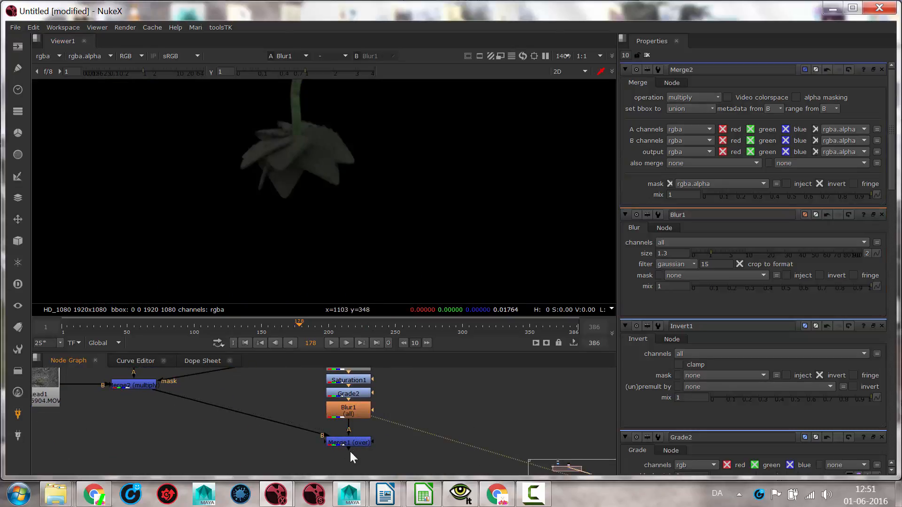
left_click(350, 443)
key("1")
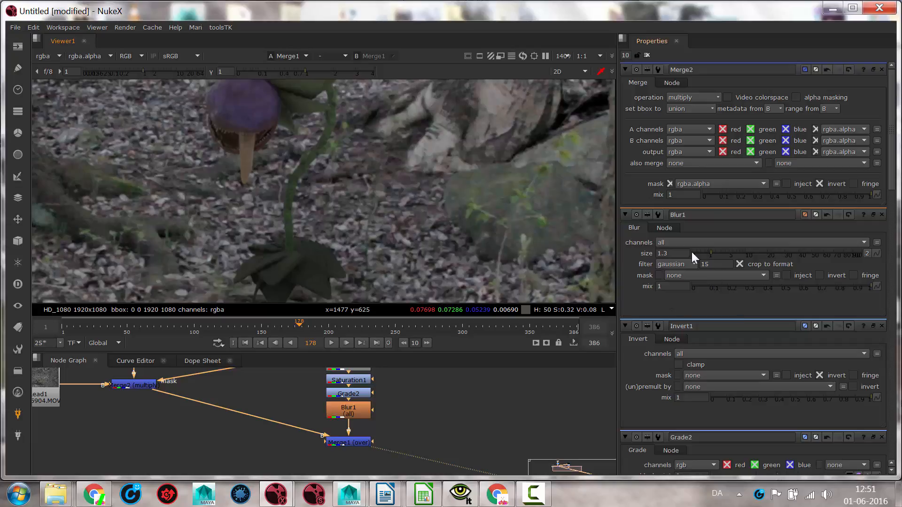
Try a size of 3.2 on the plant's Blur node and inspect the softness of the plant's edges.
mouse_move(711, 252)
left_mouse_down()
mouse_move(770, 248)
mouse_move(722, 243)
left_mouse_up()
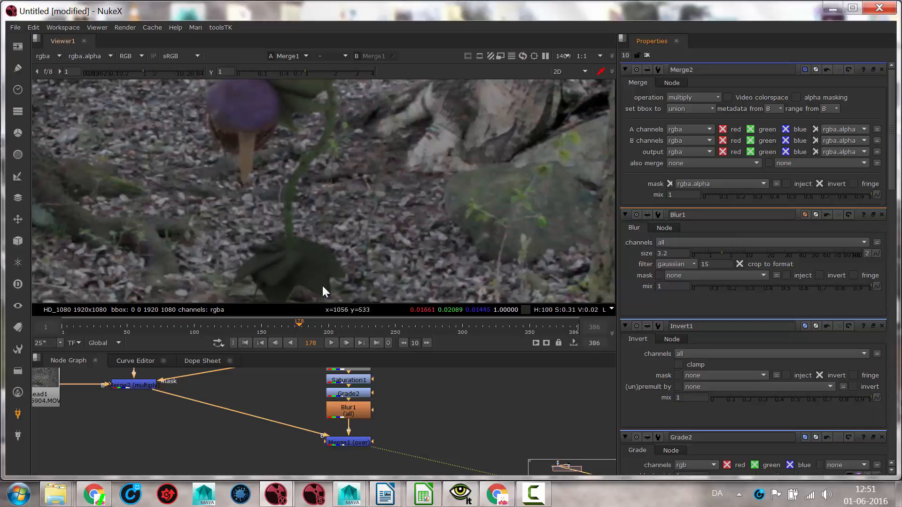
middle_click_drag(363, 261, 477, 207)
scroll(361, 235, "down", 3)
scroll(358, 245, "up", 4)
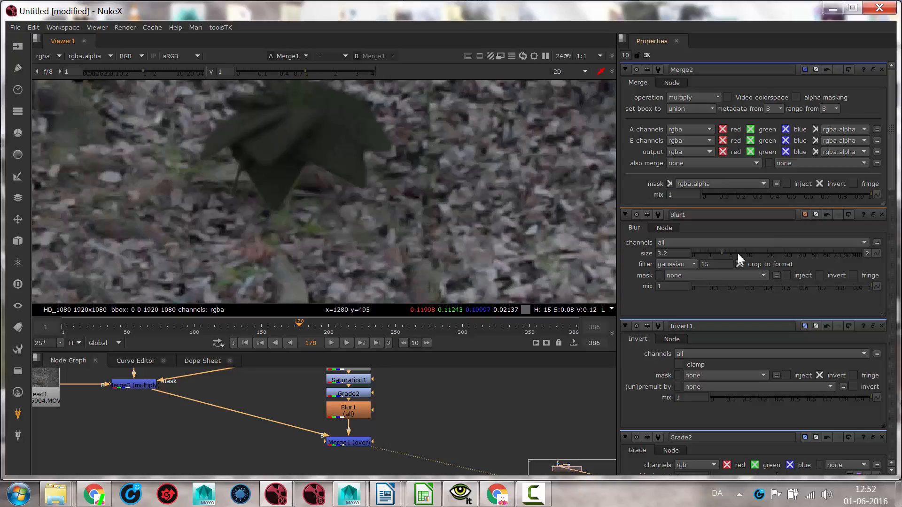
Set the plant Blur node's size to 1.4.
left_click_drag(720, 251, 709, 246)
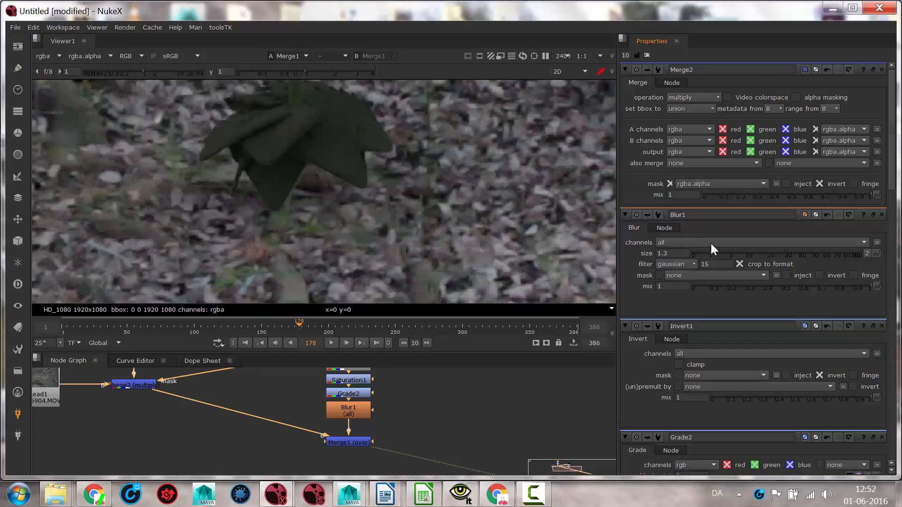
scroll(400, 179, "down", 4)
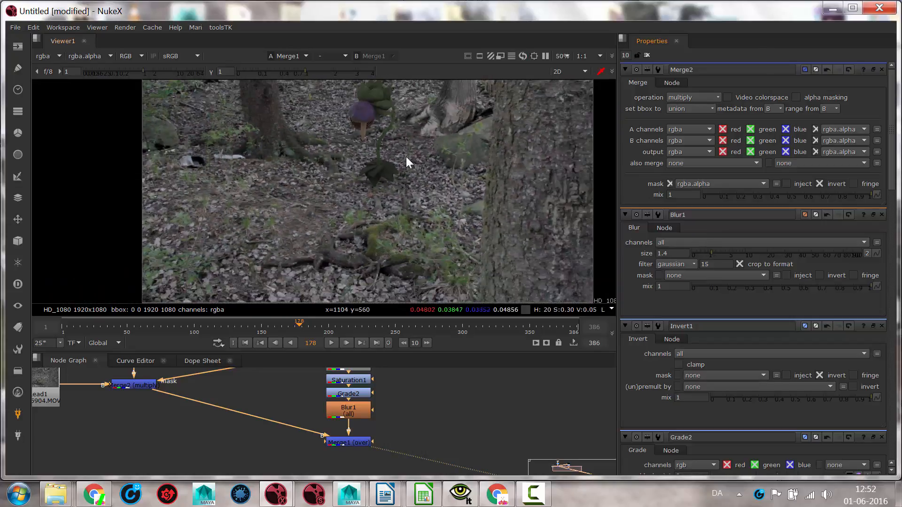
Play through the composite to check the plant in motion, then stop playback.
middle_click_drag(343, 204, 366, 184)
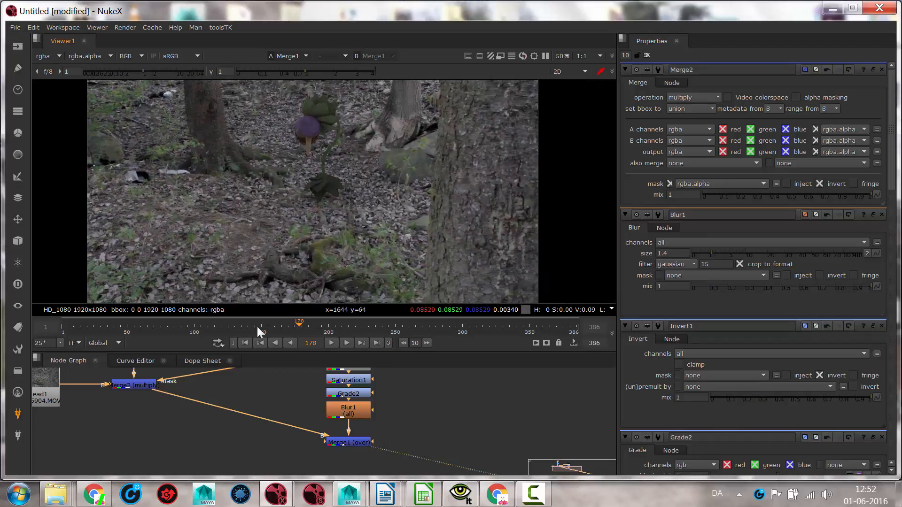
left_click(331, 343)
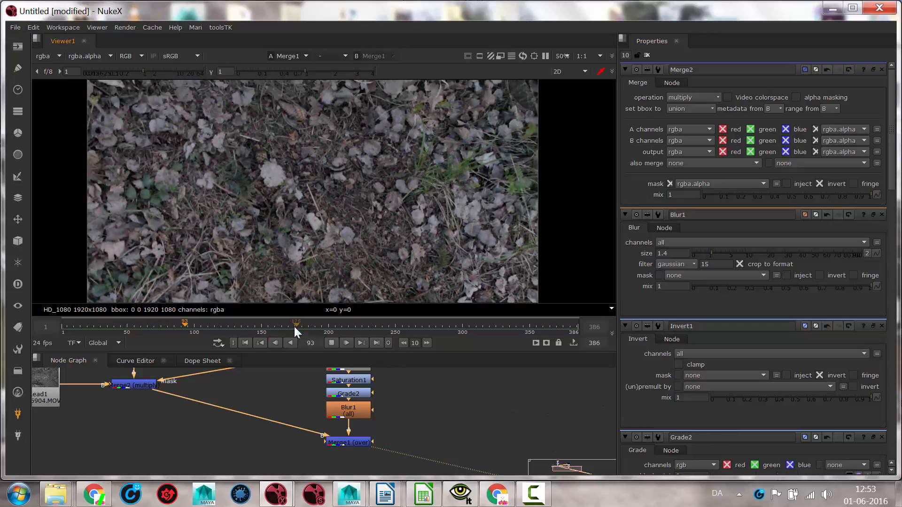
left_click(331, 343)
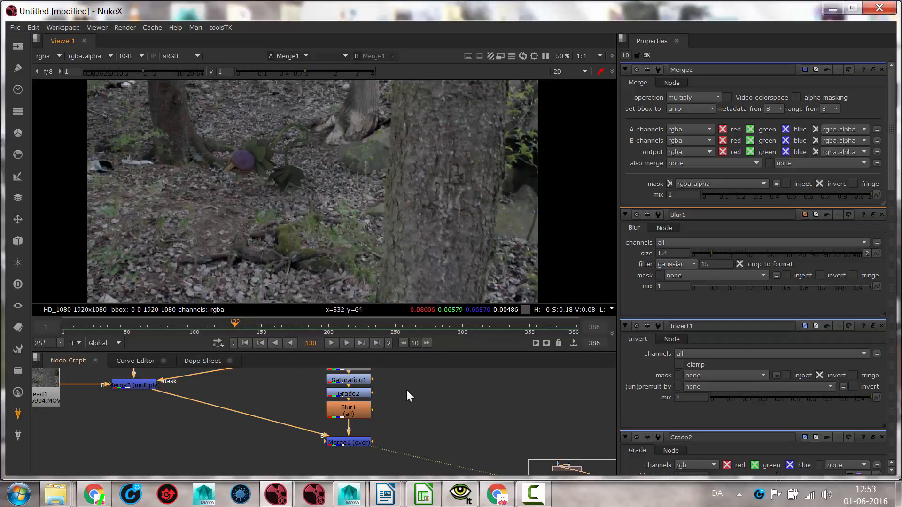
middle_click_drag(409, 395, 423, 419)
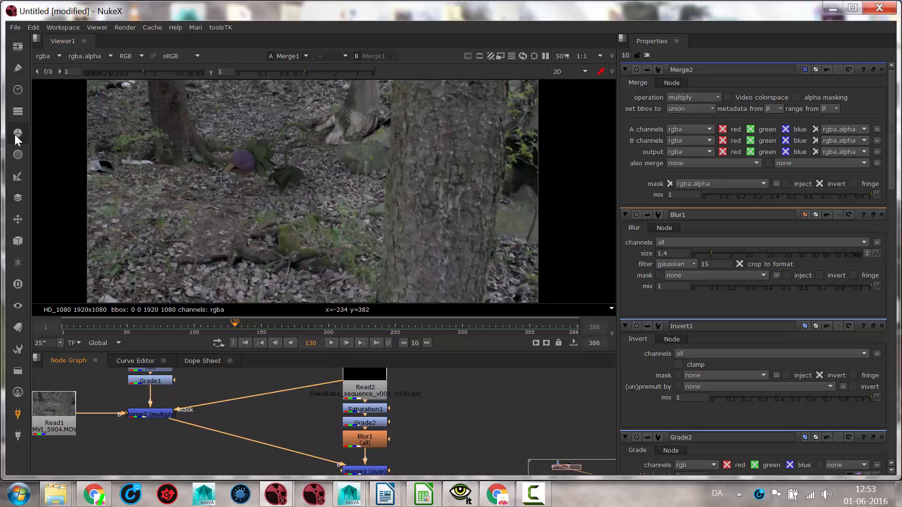
left_click(14, 155)
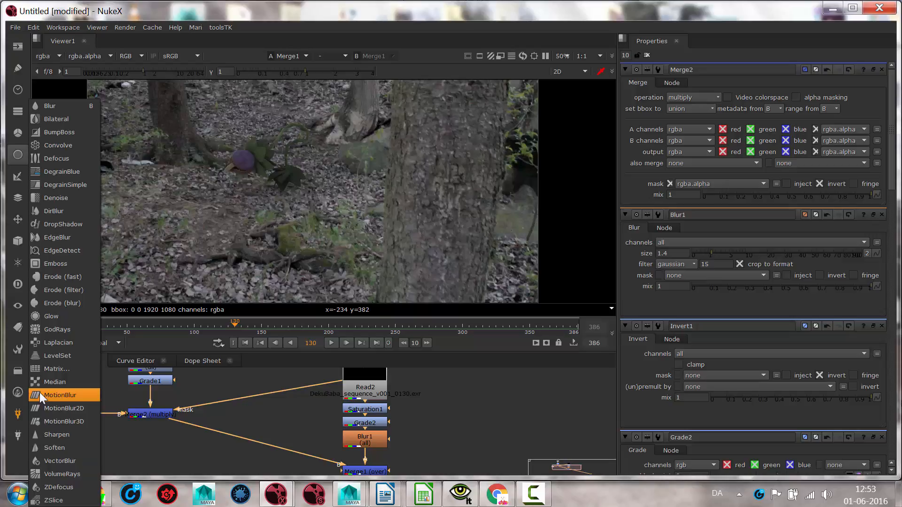
left_click(455, 423)
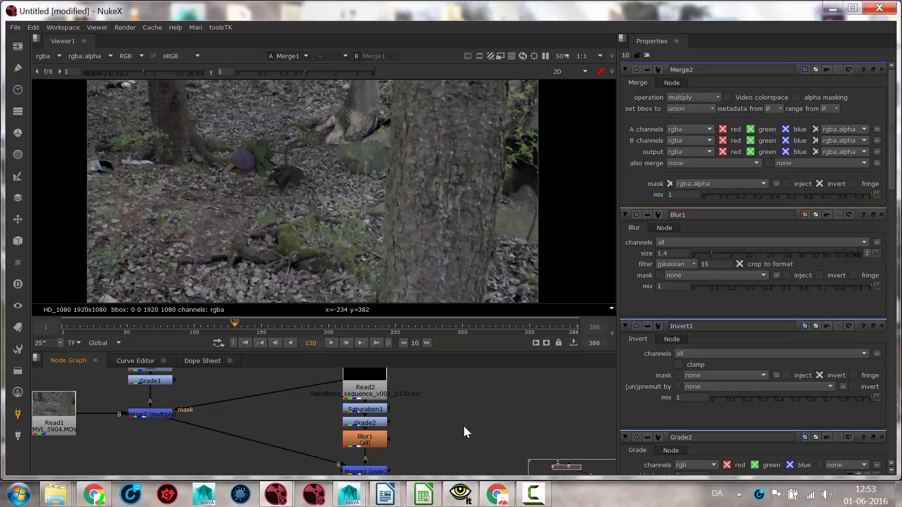
Spread out the plant branch by moving the over Merge and Blur nodes lower and the plant's Read node higher.
middle_click_drag(463, 425, 439, 407)
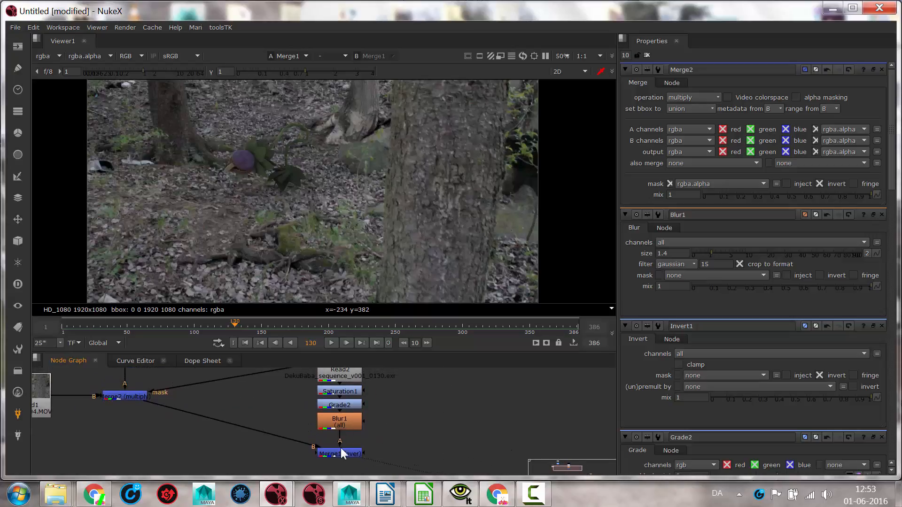
left_click_drag(340, 450, 337, 470)
left_click_drag(337, 421, 334, 443)
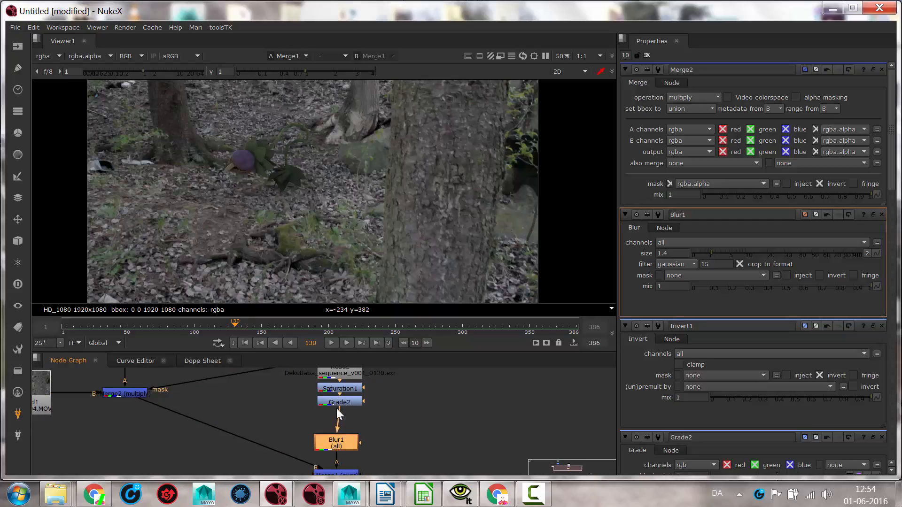
left_click(337, 400)
middle_click_drag(413, 385, 423, 420)
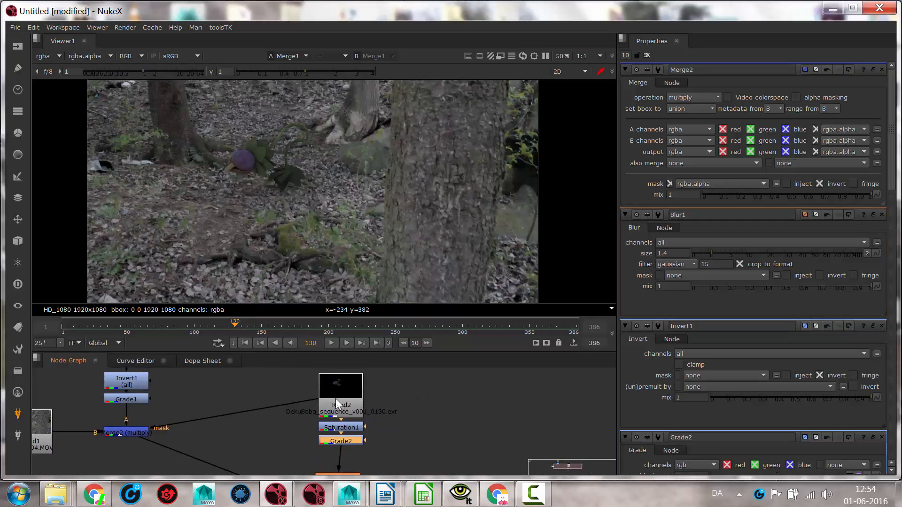
left_click_drag(336, 399, 337, 376)
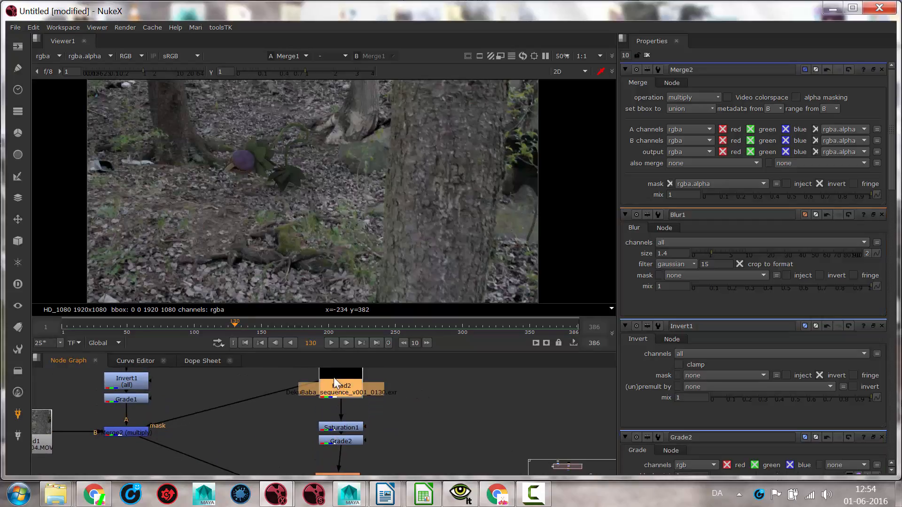
Insert a MotionBlur node between the plant's Read and Saturation nodes and offset it beside the branch.
left_click(17, 154)
left_click(75, 392)
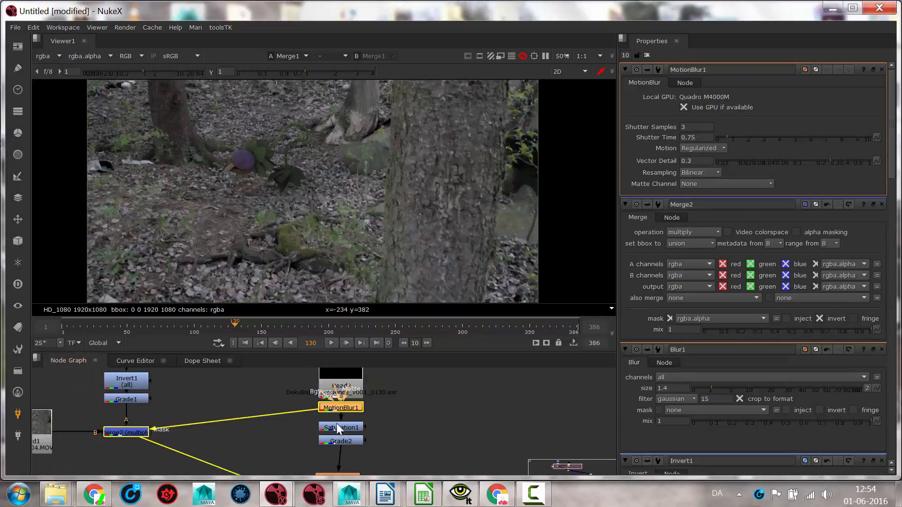
left_click_drag(332, 405, 277, 403)
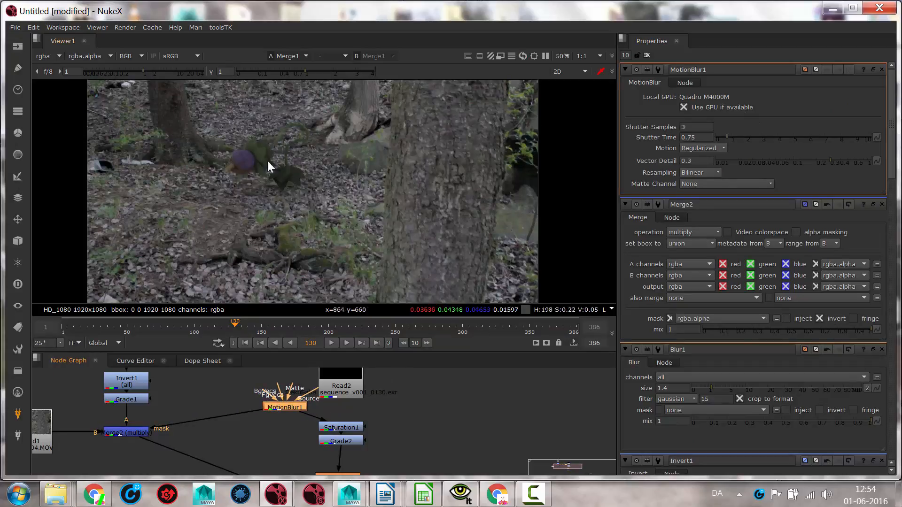
Inspect the motion-blurred plant up close at several frames along the shot, ending at frame 178.
scroll(261, 159, "up", 4)
scroll(258, 159, "up", 1)
middle_click_drag(339, 127, 407, 187)
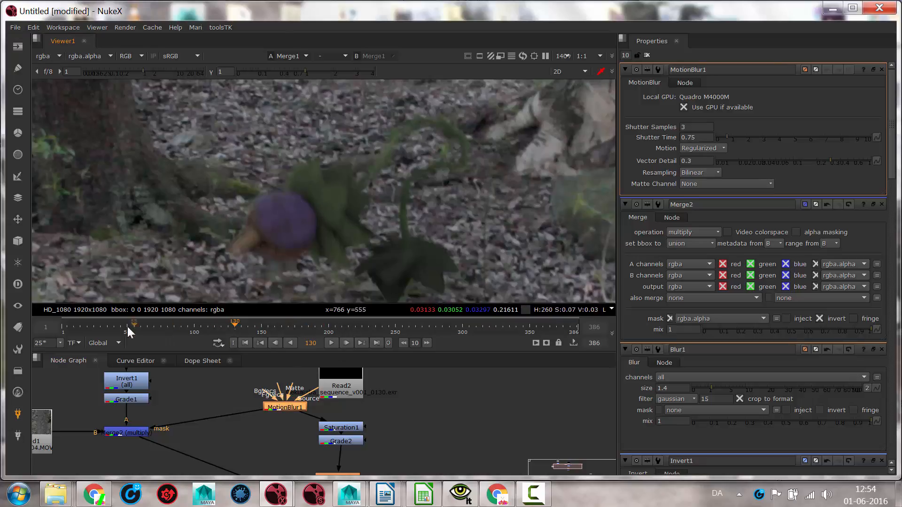
left_click(147, 326)
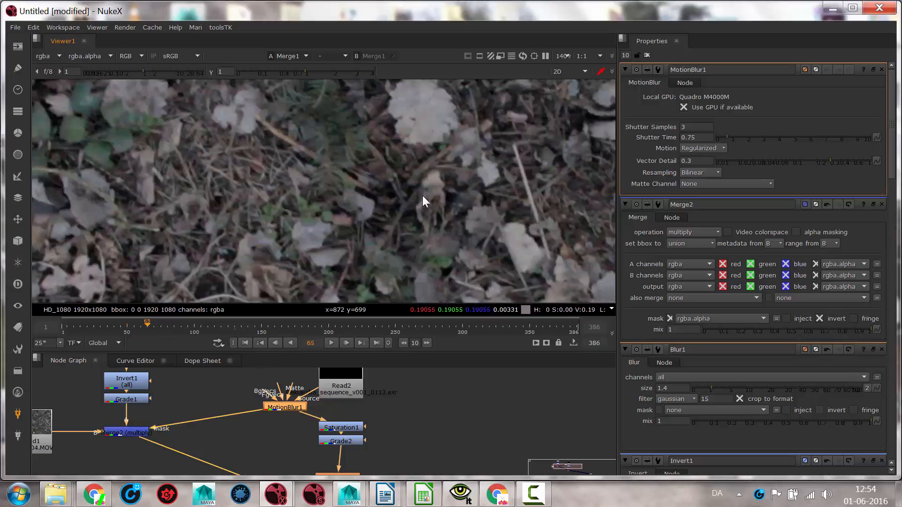
left_click(202, 325)
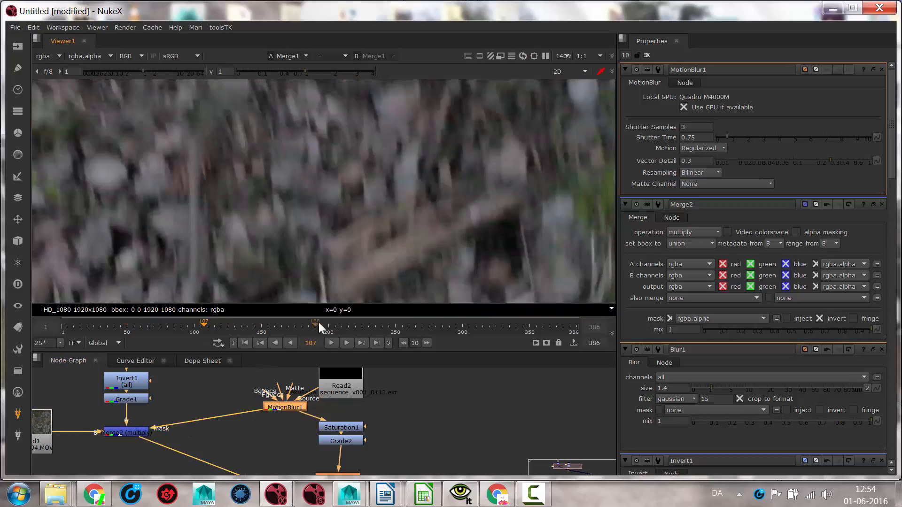
scroll(414, 201, "down", 2)
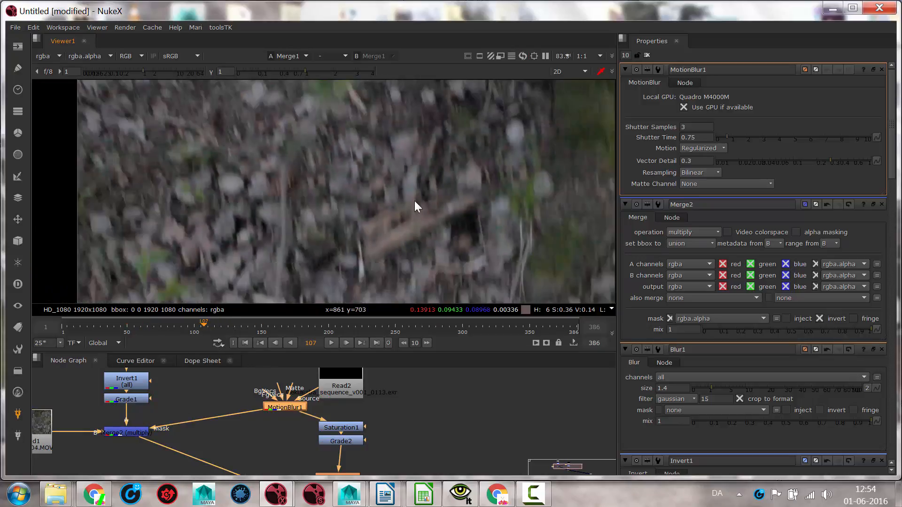
left_click(299, 329)
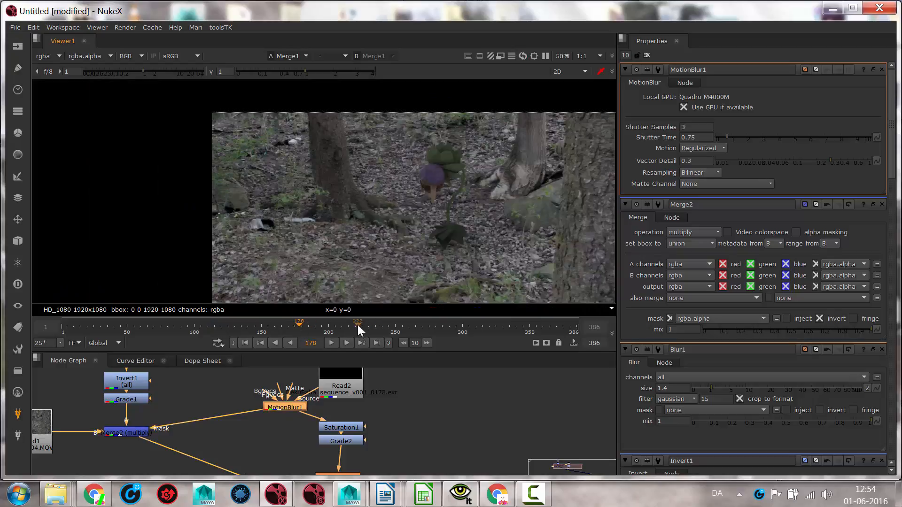
scroll(444, 203, "up", 5)
middle_click_drag(422, 229, 402, 230)
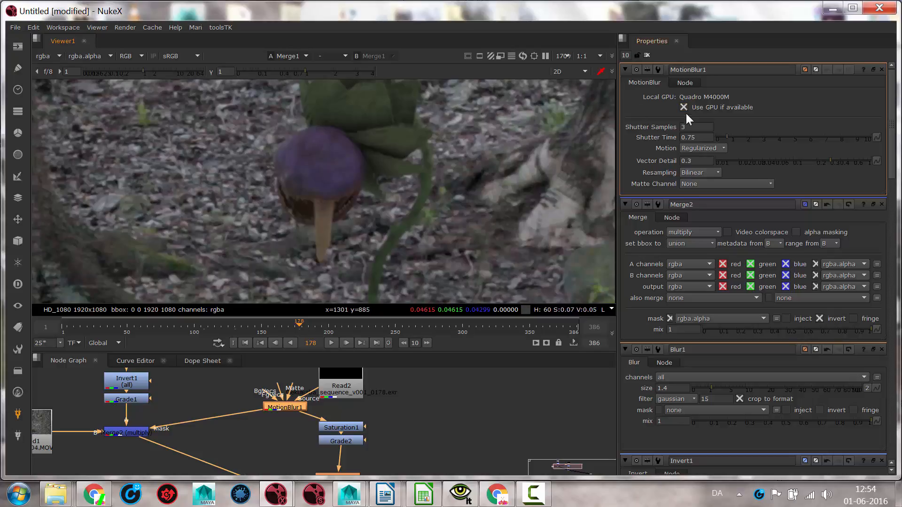
Try a Shutter Time of 0.1 on the plant's MotionBlur node.
left_click_drag(289, 392, 285, 401)
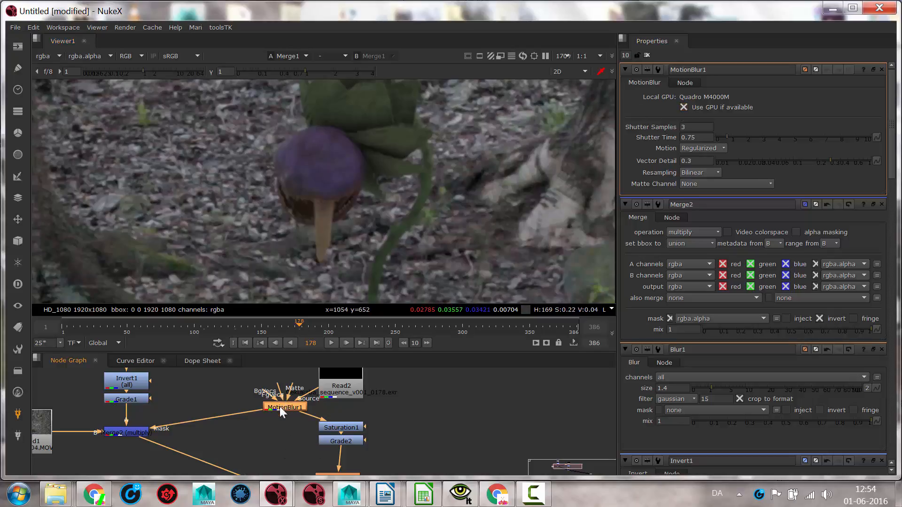
left_click(278, 405)
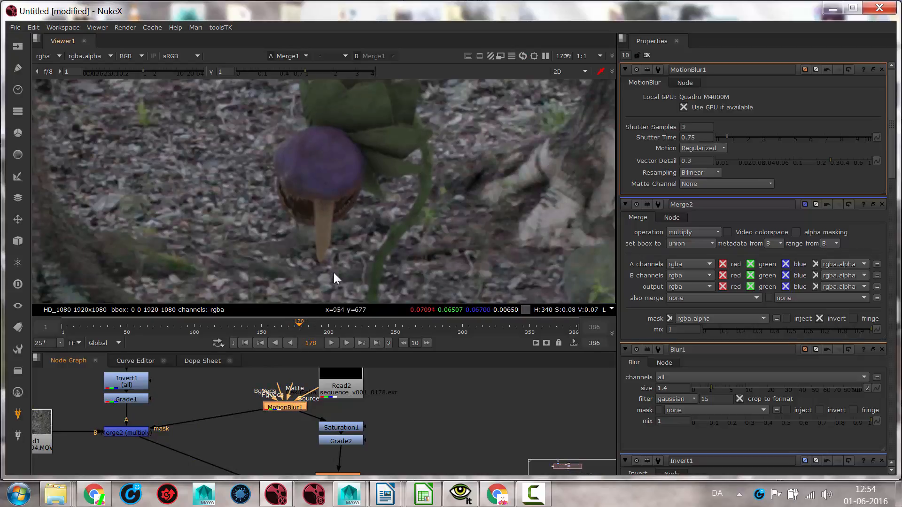
left_click(692, 138)
double_click(696, 138)
type("0.1")
key("Return")
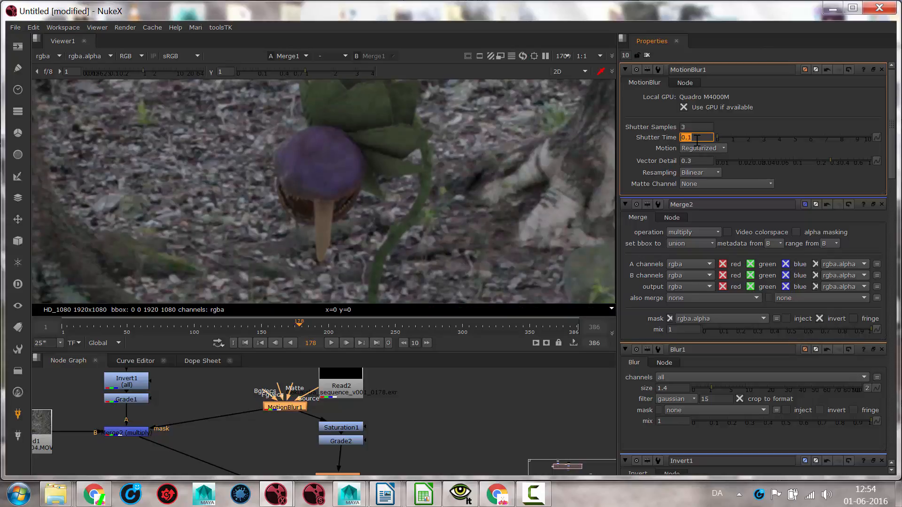
Set the MotionBlur node's Shutter Time to 0.5 and check the plant against the footage.
type(".5")
key("Return")
scroll(344, 171, "down", 4)
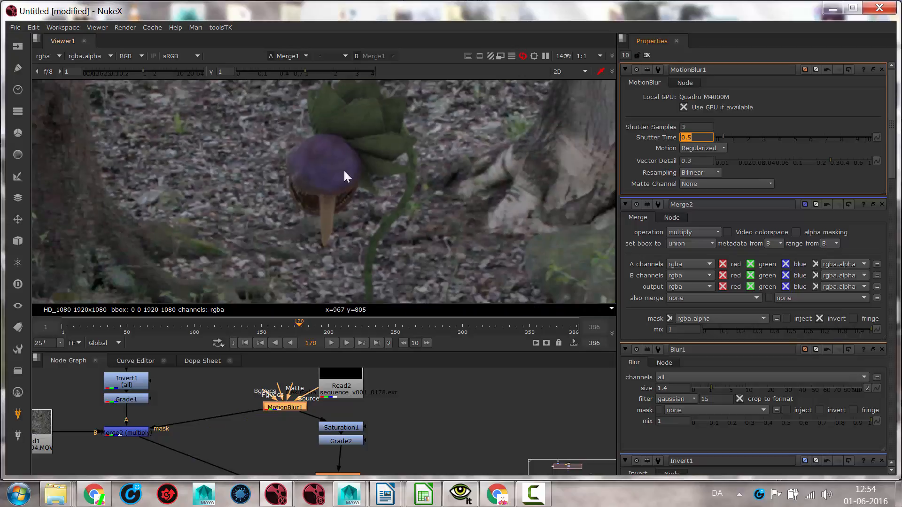
middle_click_drag(382, 238, 401, 214)
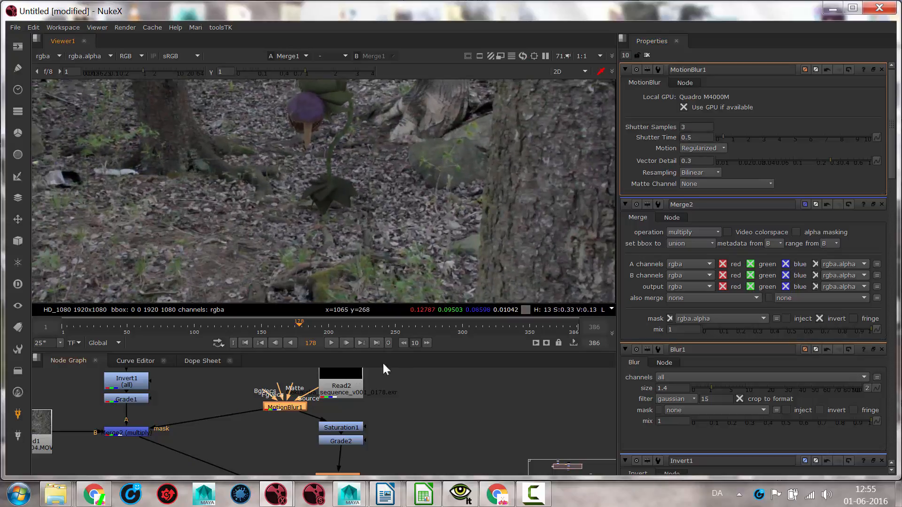
Examine the plant's blurred edges at frame 251 and set the MotionBlur node's Shutter Samples to 5.
left_click(396, 328)
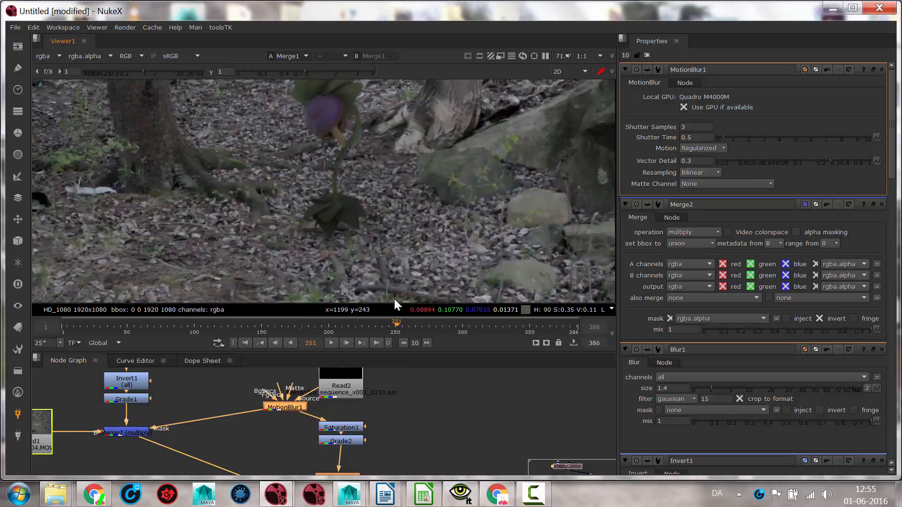
scroll(326, 115, "up", 6)
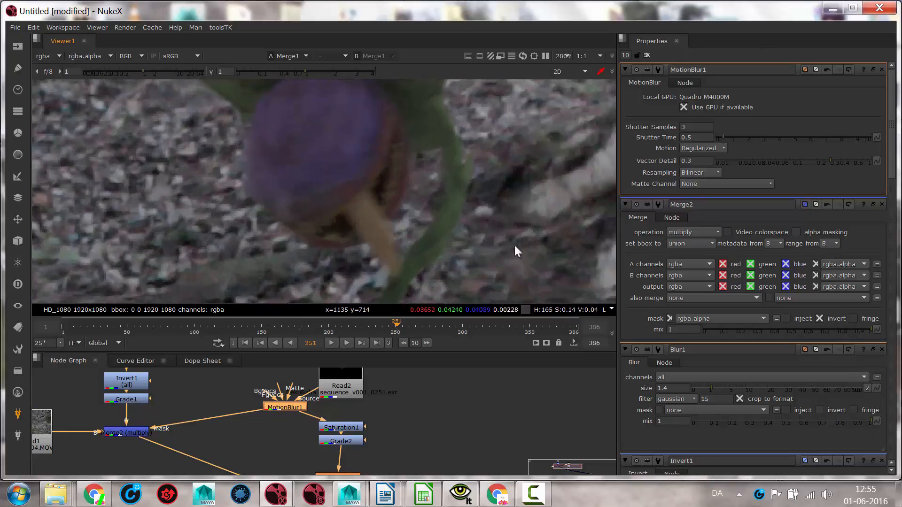
scroll(383, 228, "up", 4)
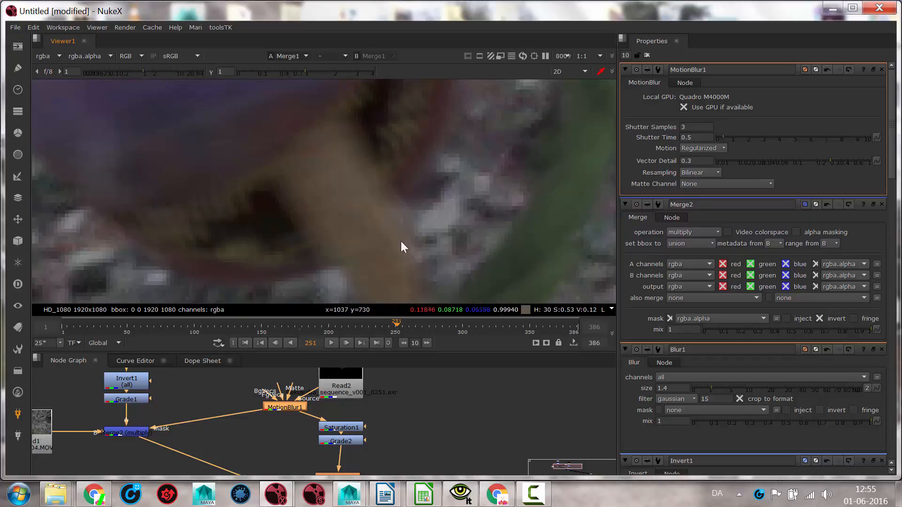
double_click(694, 126)
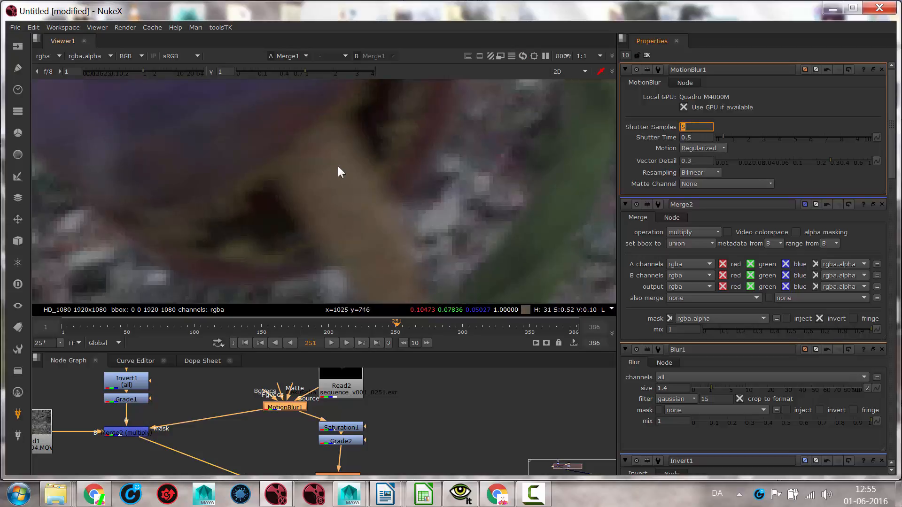
scroll(366, 160, "down", 8)
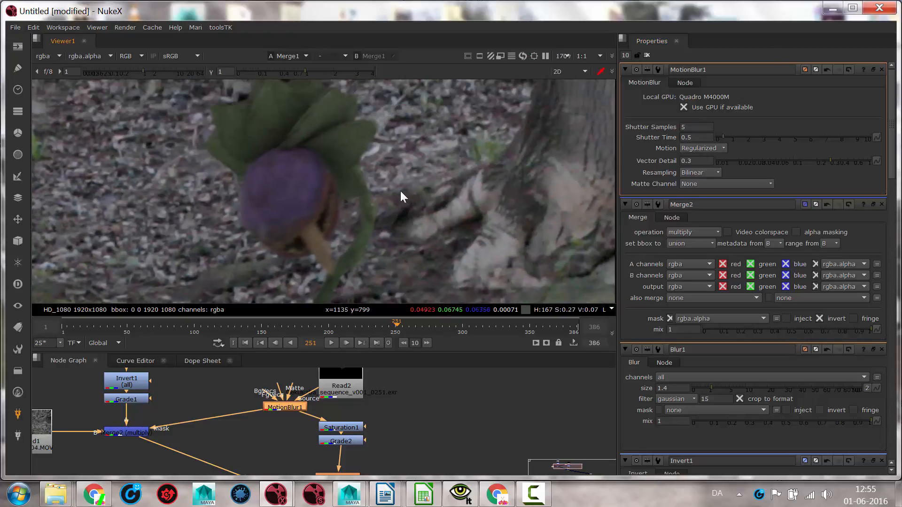
scroll(399, 190, "down", 3)
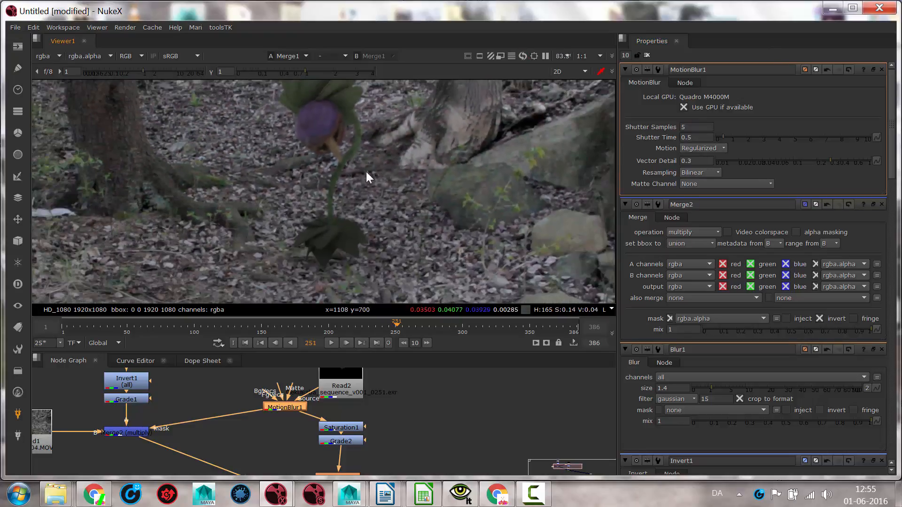
mouse_move(366, 172)
middle_mouse_down()
mouse_move(368, 192)
mouse_move(364, 171)
mouse_move(365, 183)
middle_mouse_up()
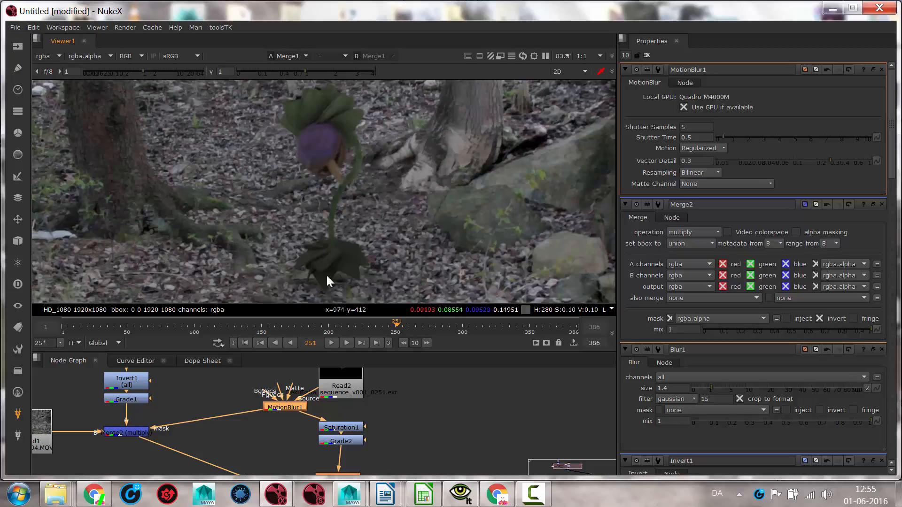
Select the final over Merge node and play the full composite from frame 251.
middle_click_drag(420, 384, 418, 332)
left_click(337, 457)
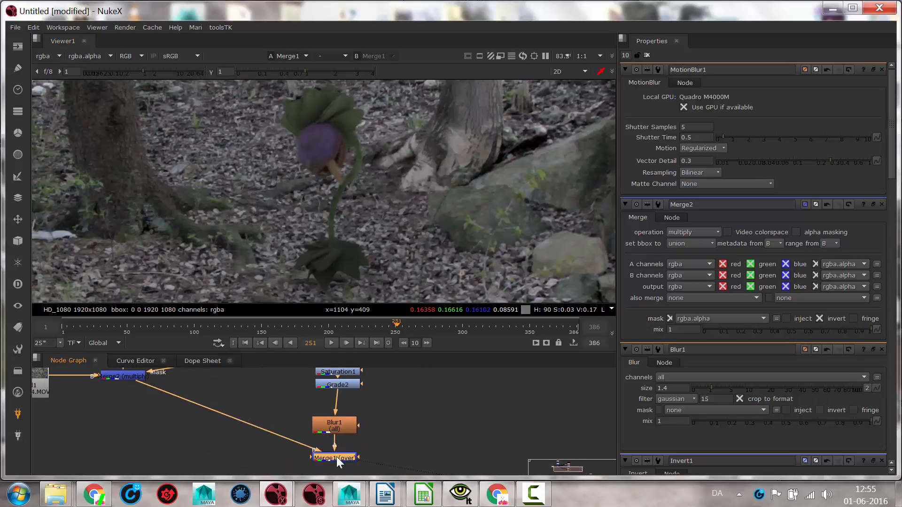
scroll(216, 151, "down", 4)
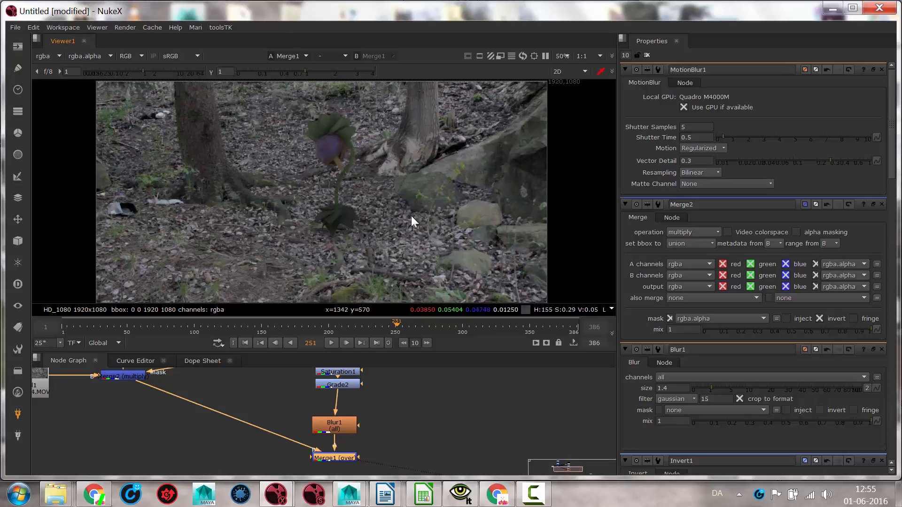
left_click(331, 343)
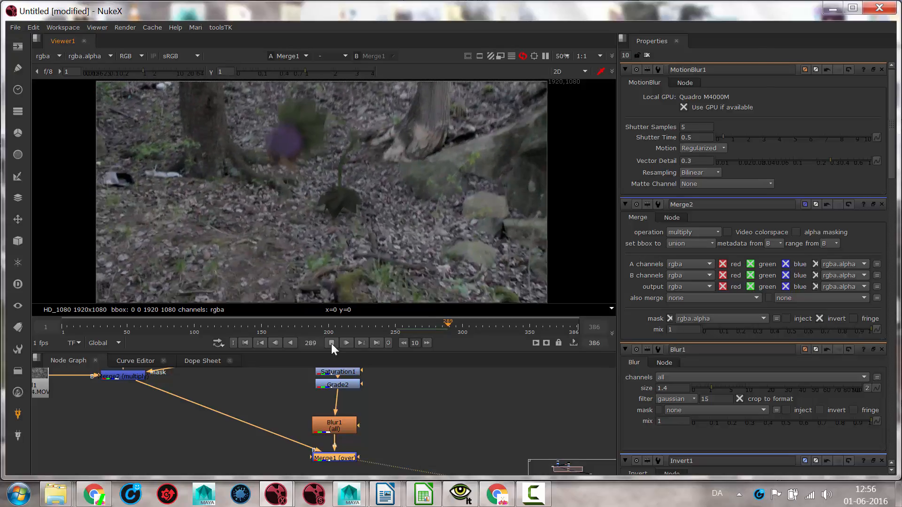
right_click(533, 494)
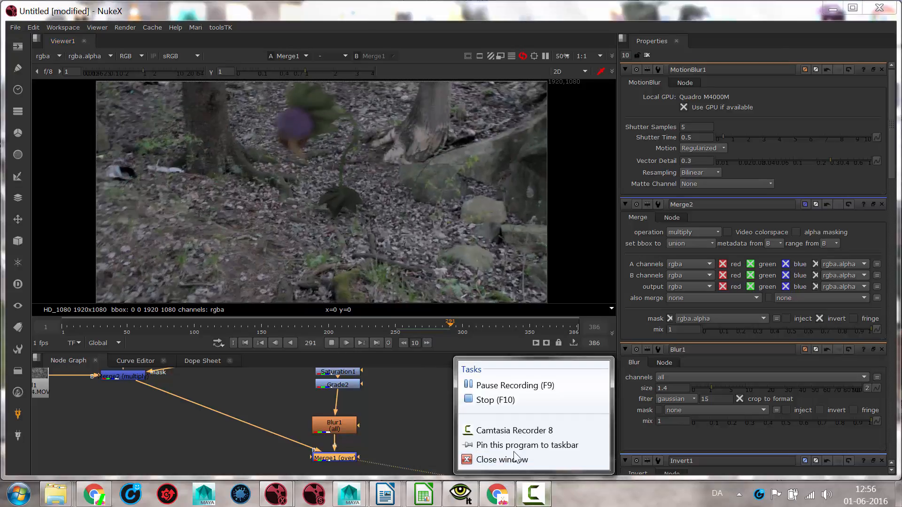
left_click(489, 385)
mouse_move(532, 494)
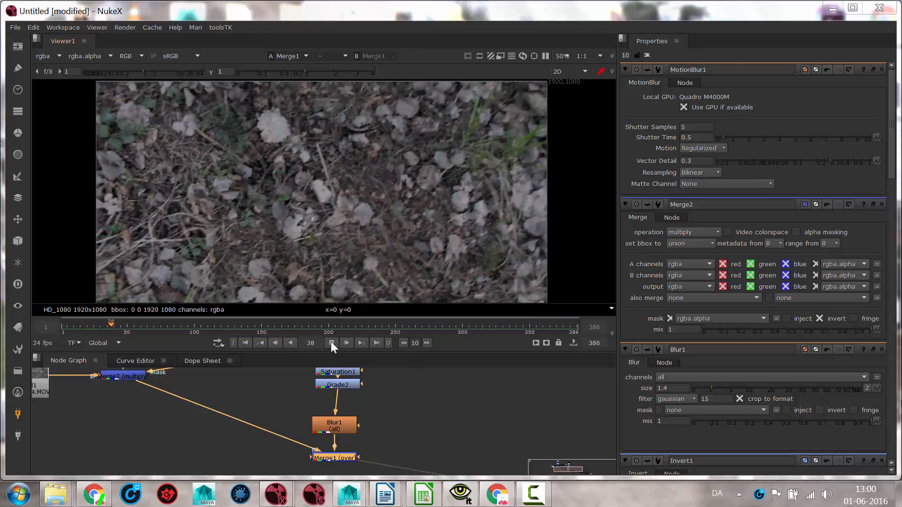
Stop playback and inspect the shadow under the plant's base leaves at frame 207.
left_click(331, 342)
left_click(328, 325)
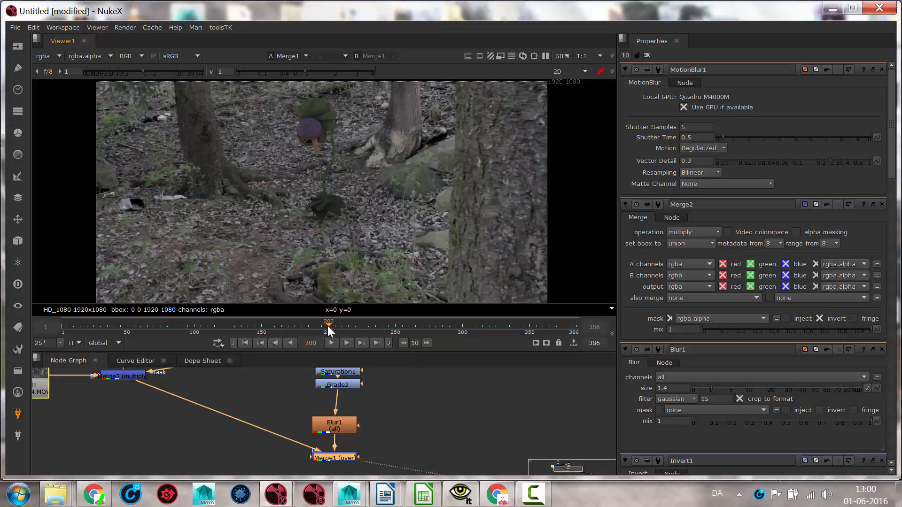
left_click_drag(328, 325, 338, 325)
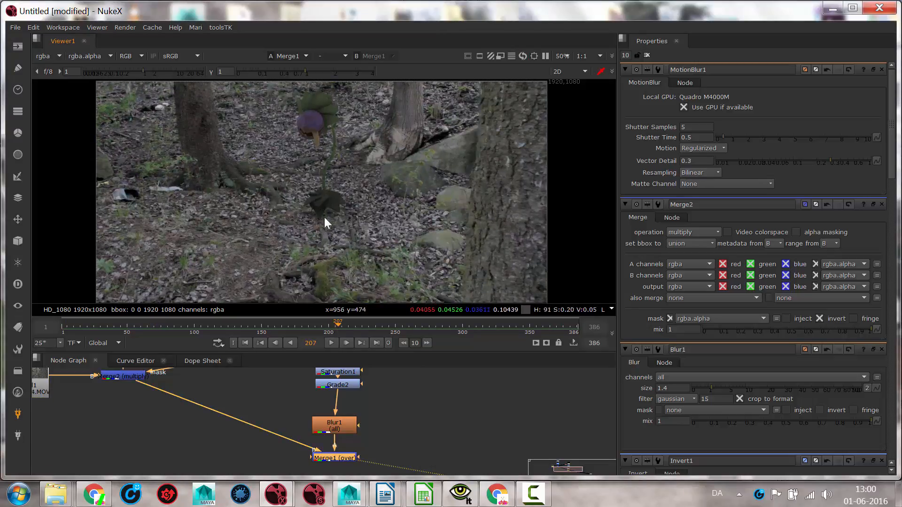
scroll(322, 223, "up", 6)
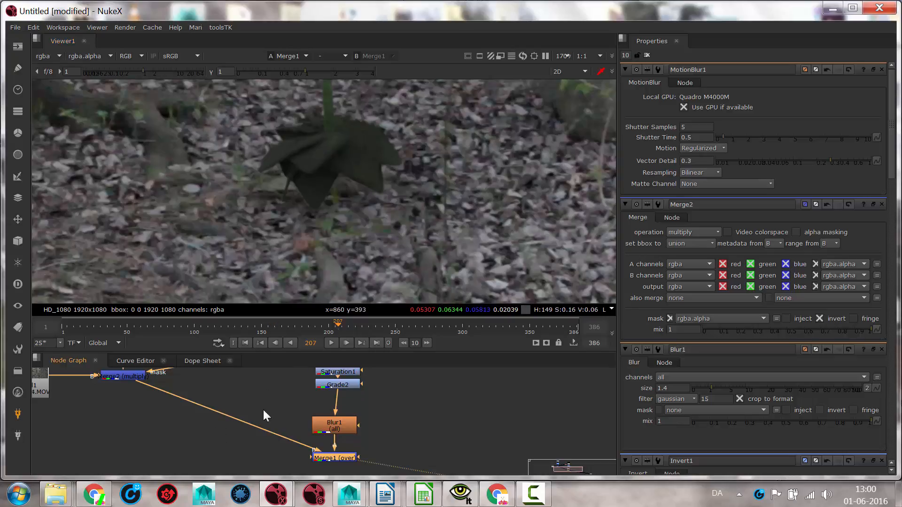
Try raising the shadow Grade node's multiply to 2.4 and undo the change.
middle_click_drag(264, 411, 310, 472)
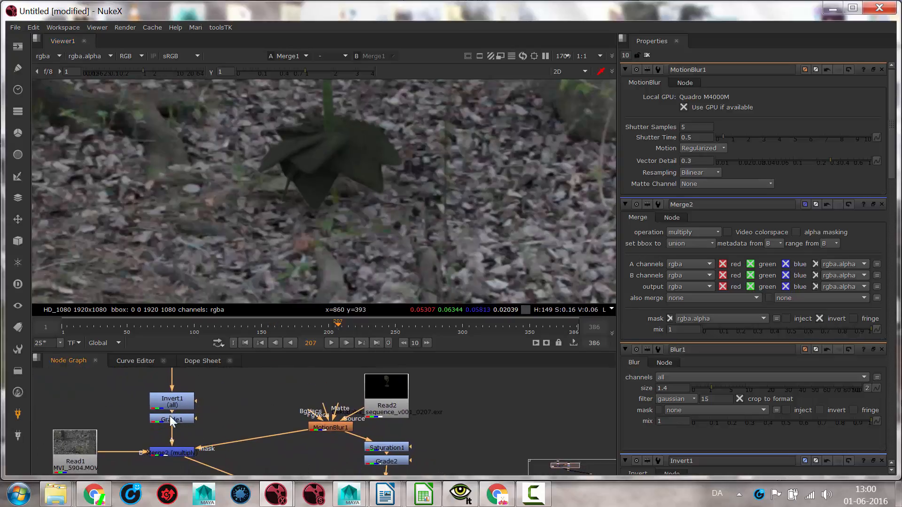
double_click(189, 420)
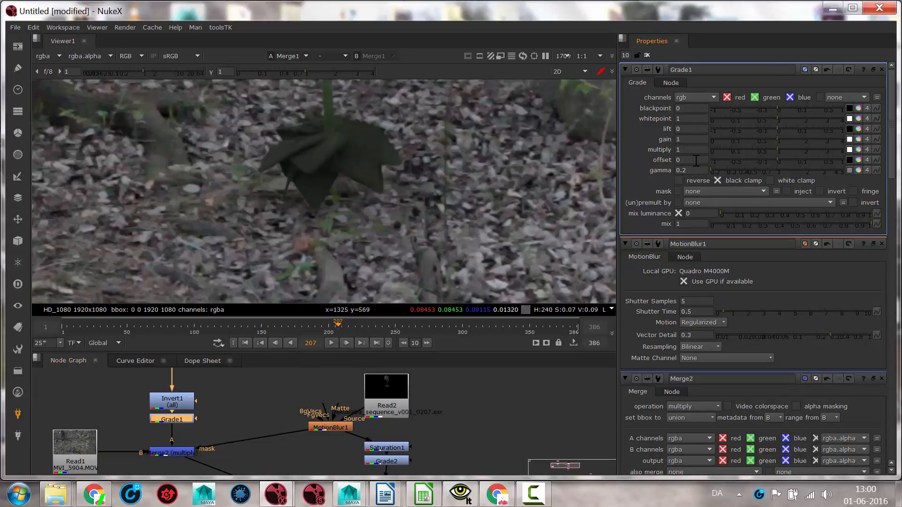
left_click_drag(773, 147, 811, 145)
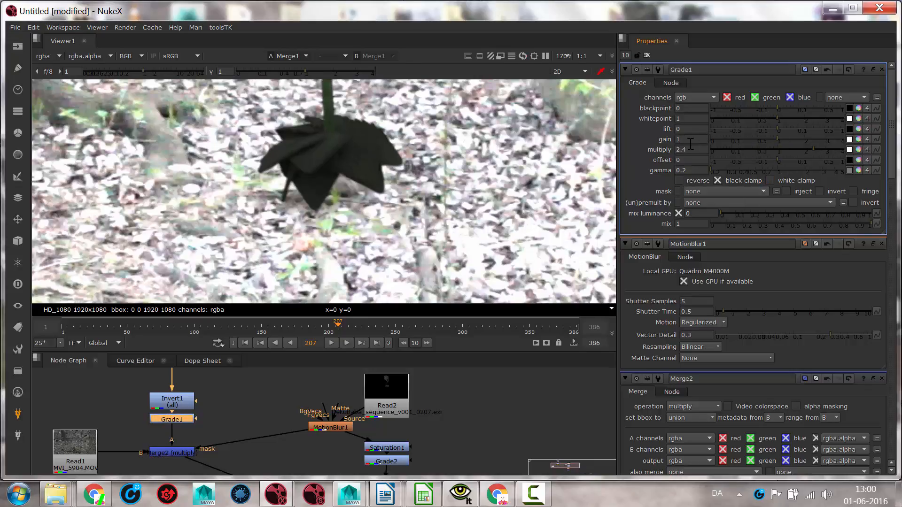
key("ctrl+z")
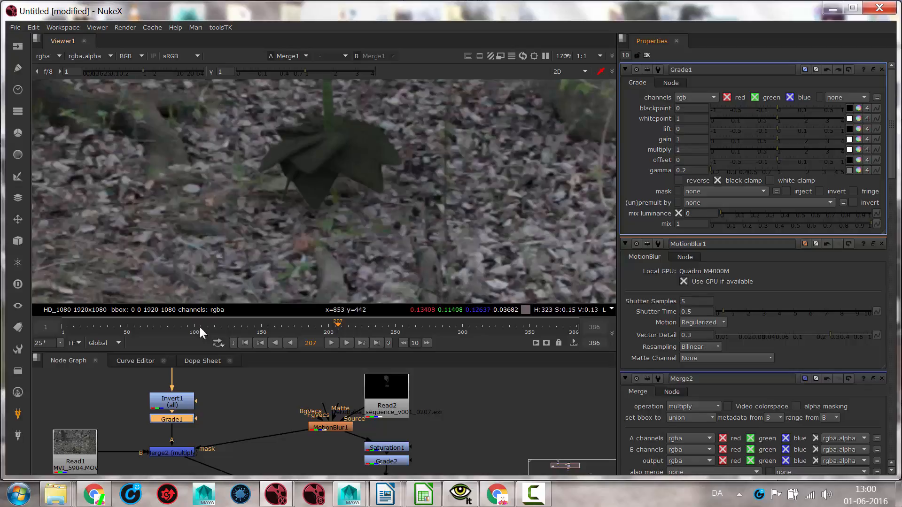
Open the multiply Merge node's settings and examine the shadow around the plant's stem and base.
double_click(181, 451)
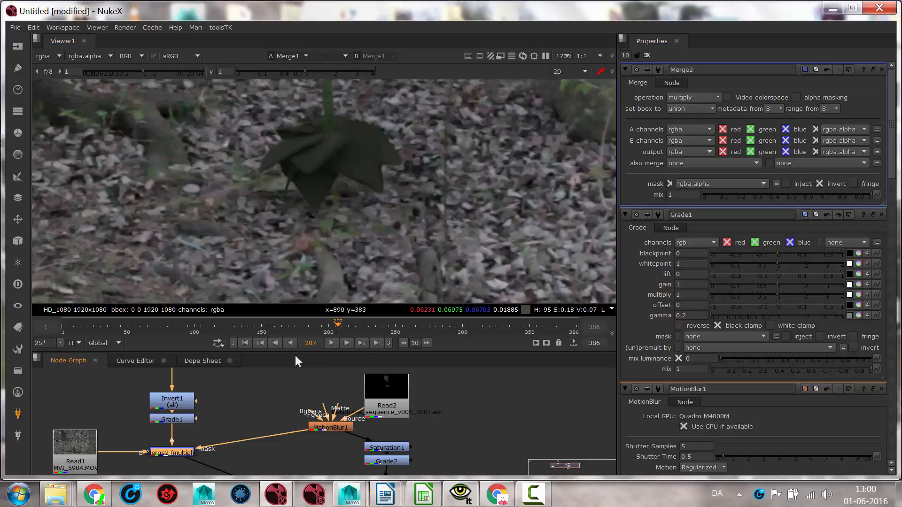
middle_click_drag(311, 126, 316, 240)
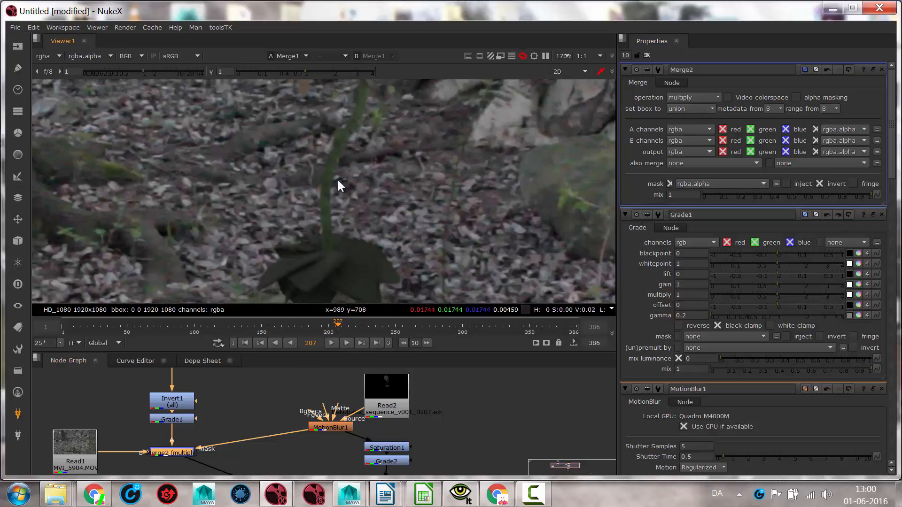
middle_click_drag(337, 180, 331, 119)
View the shadow Grade node's output on its own and raise its blackpoint to 0.64.
left_click(167, 403)
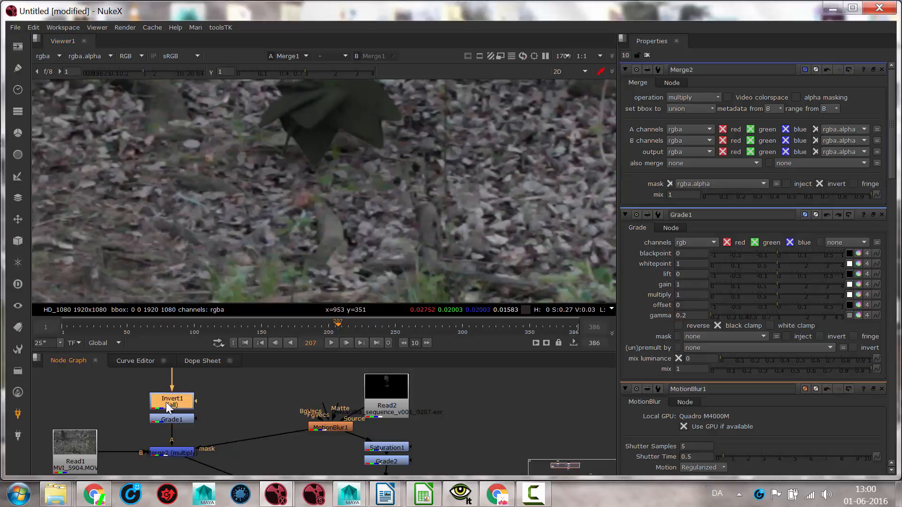
left_click(178, 418)
key("1")
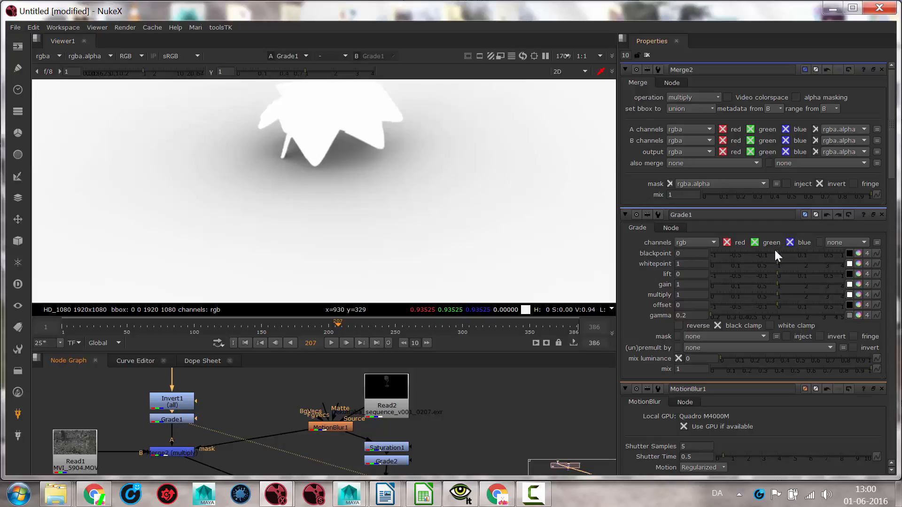
left_click_drag(775, 251, 830, 253)
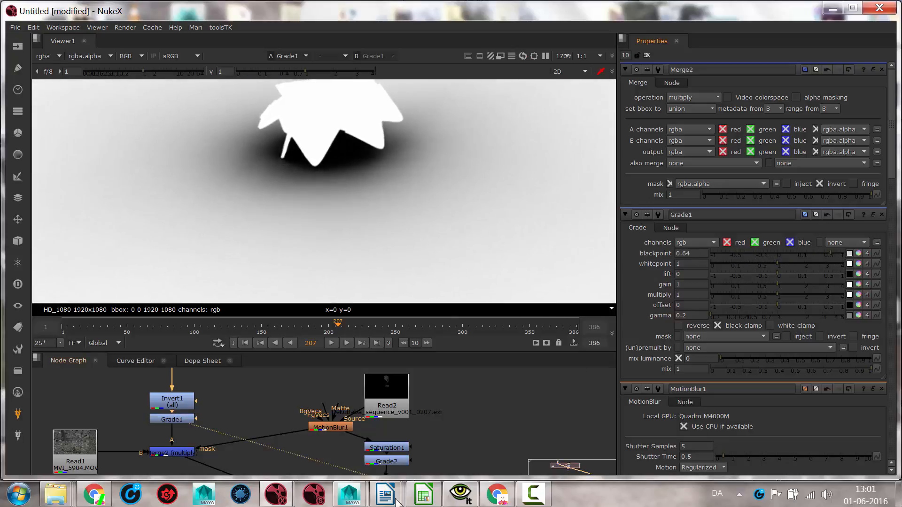
View the multiply Merge node's output and raise the shadow Grade node's blackpoint to 0.88.
left_click(179, 454)
key("1")
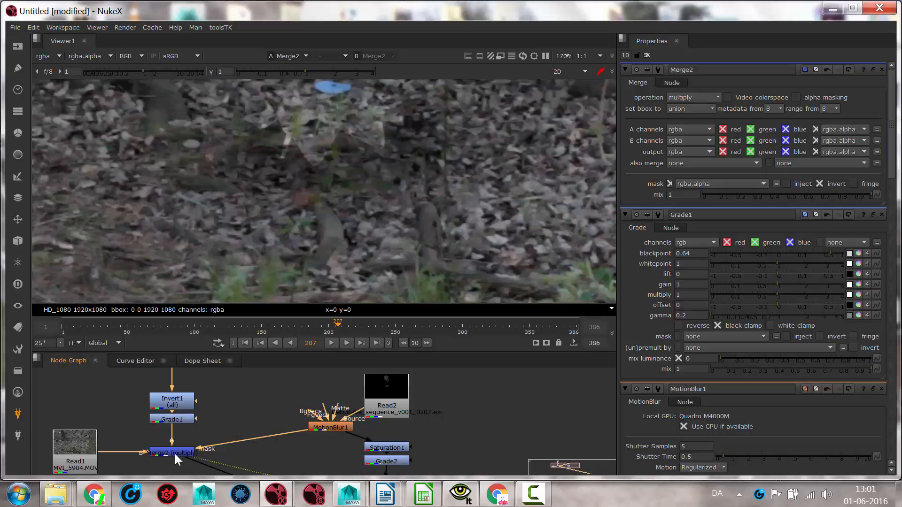
left_click(240, 373)
mouse_move(833, 252)
left_mouse_down()
mouse_move(810, 249)
mouse_move(844, 244)
mouse_move(779, 240)
mouse_move(839, 240)
left_mouse_up()
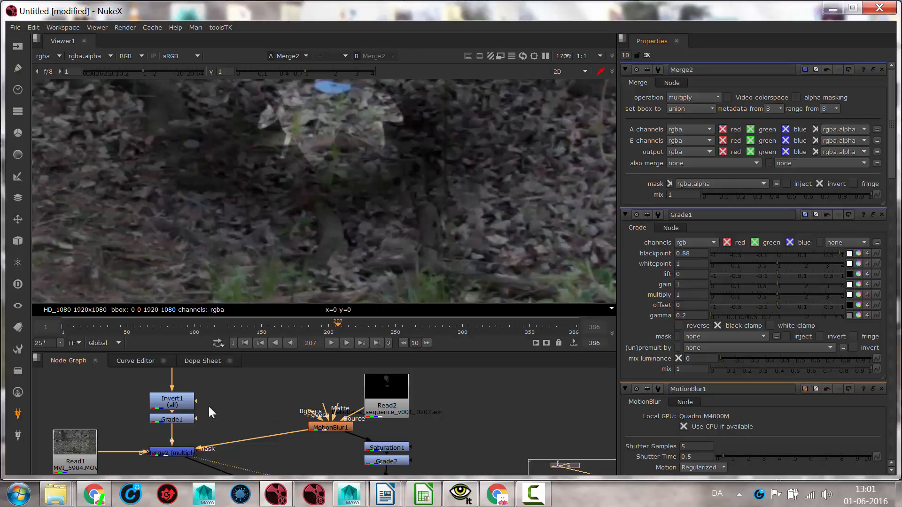
Set the shadow Grade's blackpoint to 0.9 while viewing its output alone, and return to viewing the multiply Merge node.
left_click(175, 419)
key("1")
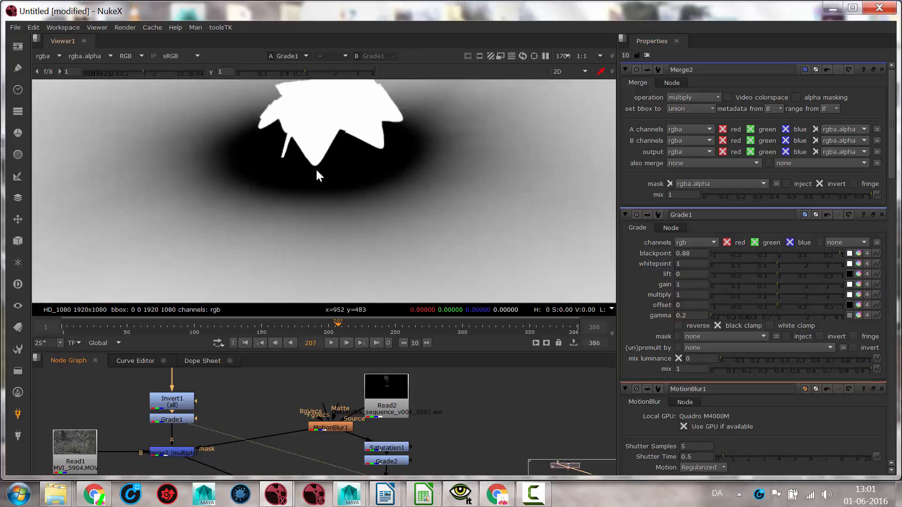
mouse_move(839, 249)
left_mouse_down()
mouse_move(815, 249)
mouse_move(839, 246)
left_mouse_up()
left_click(170, 448)
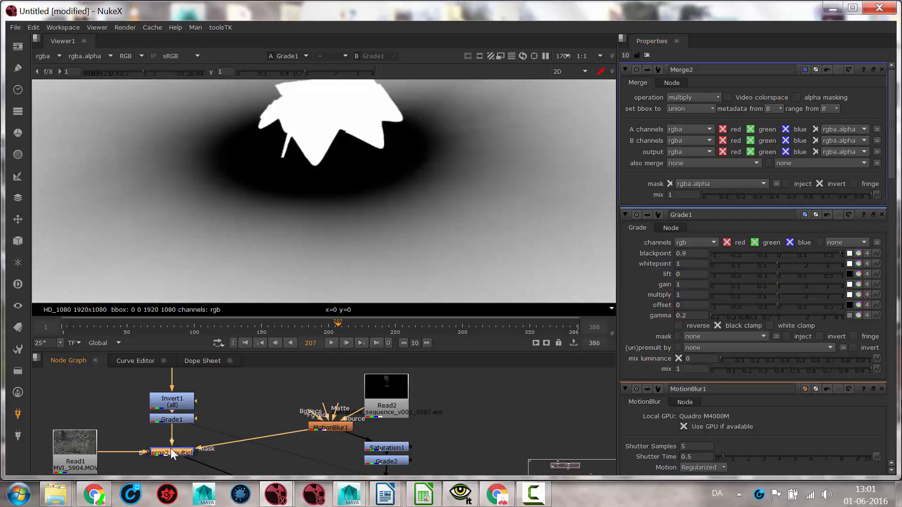
key("1")
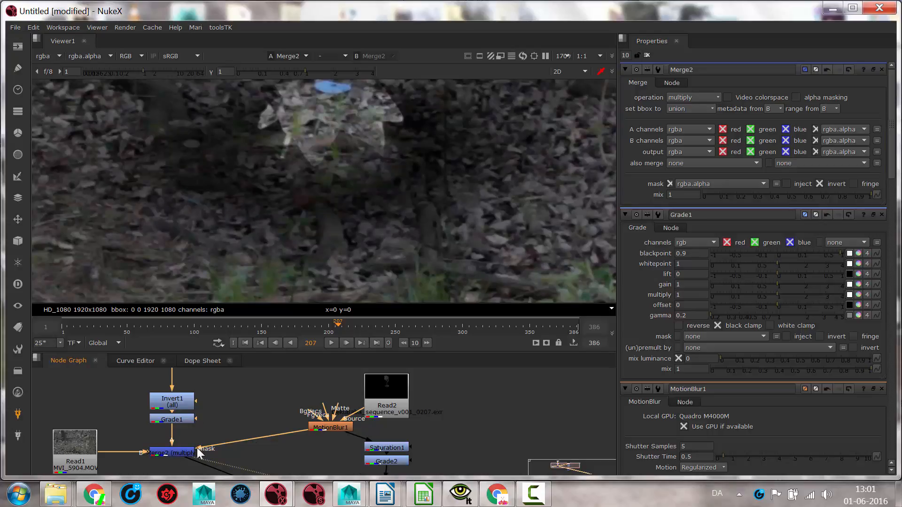
Disconnect the mask input from the multiply Merge node and check the whole shadow area on the footage.
left_click_drag(196, 447, 204, 439)
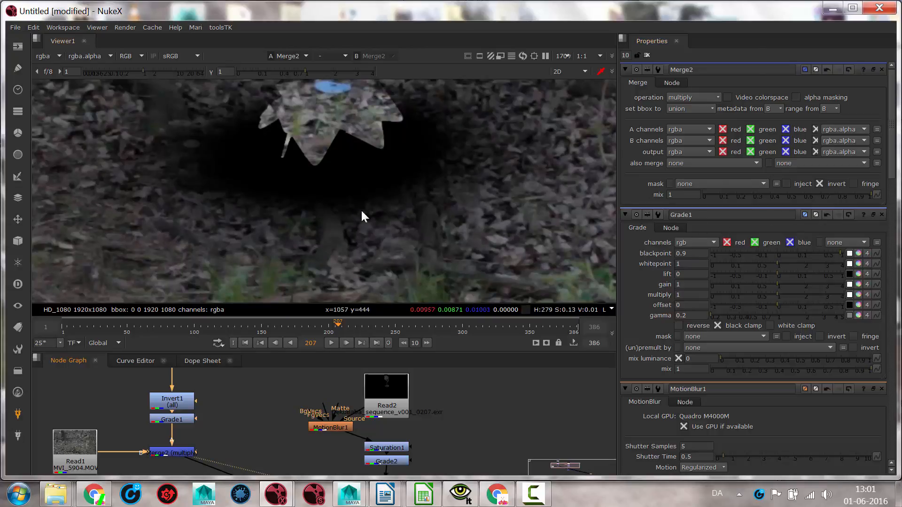
scroll(358, 179, "down", 1)
scroll(357, 179, "down", 1)
scroll(346, 233, "down", 2)
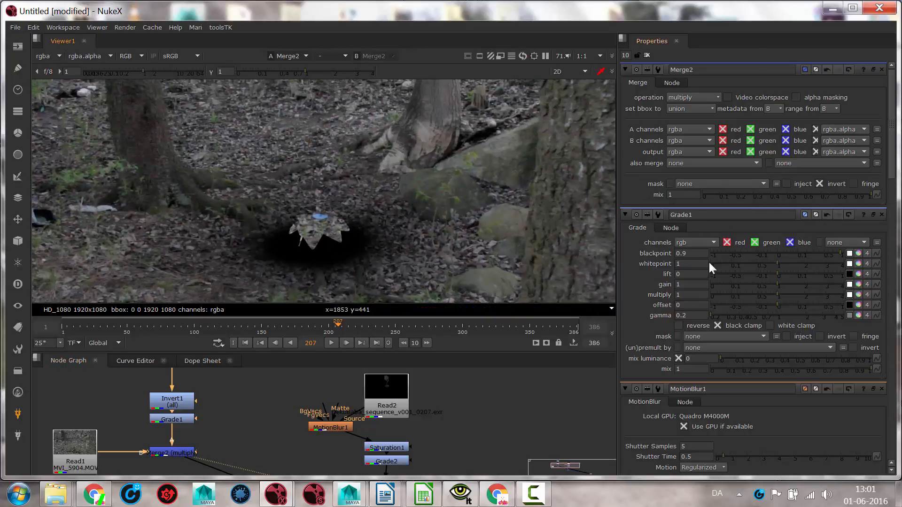
Lower the shadow Grade's blackpoint to 0.29 and view the final over Merge of plant and footage.
left_click_drag(838, 255, 812, 249)
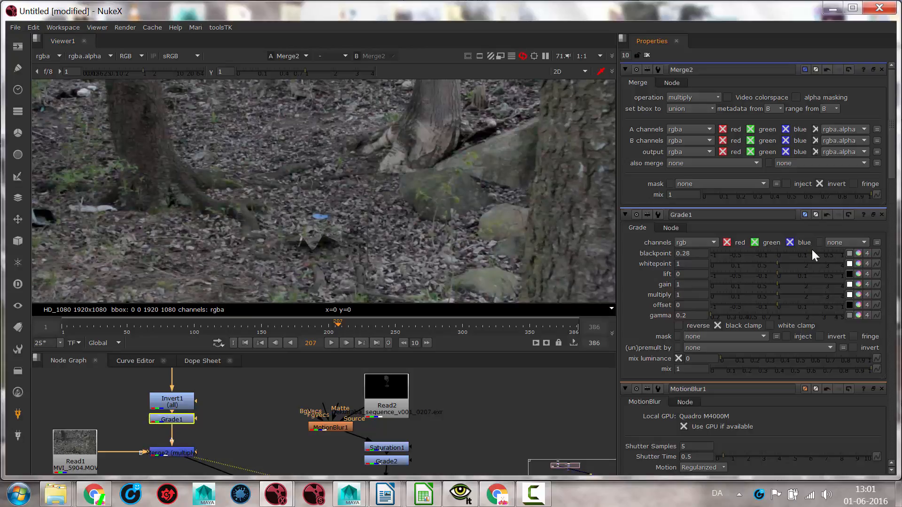
middle_click_drag(288, 457, 227, 339)
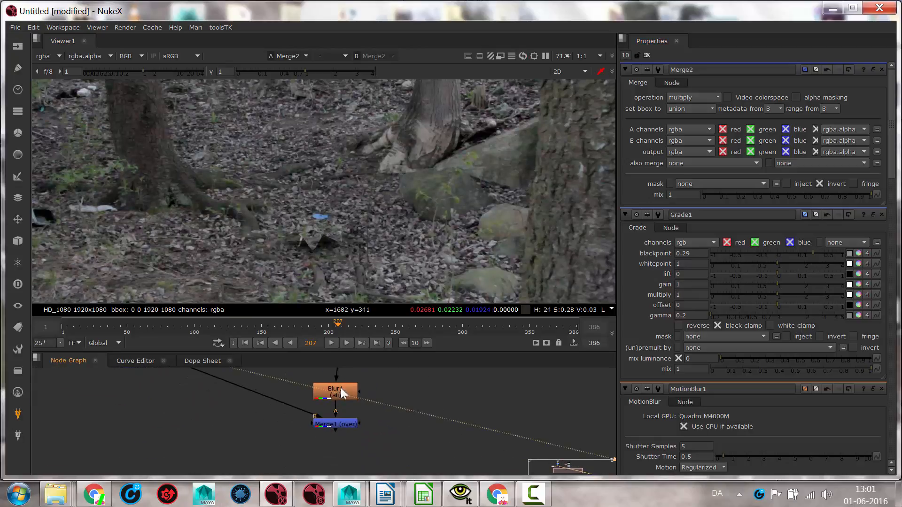
left_click(328, 421)
key("1")
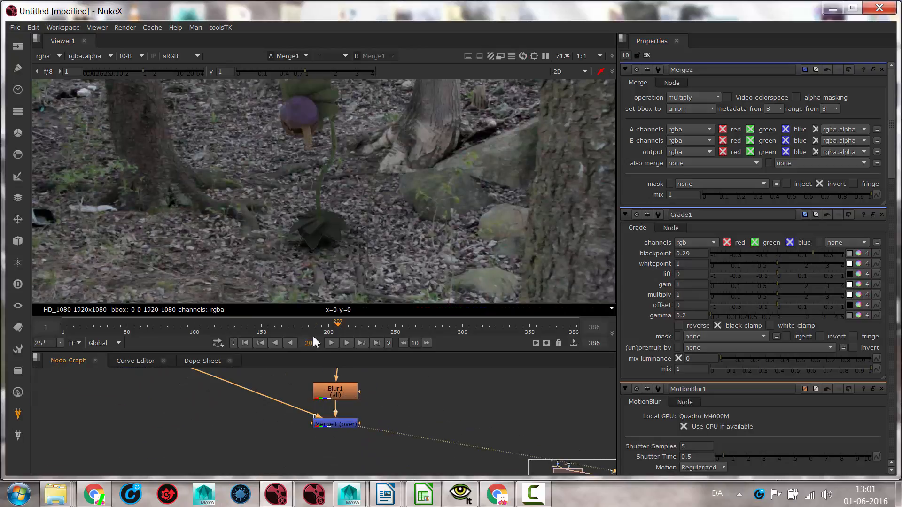
Inspect the base leaves' edges with the Blur node disabled and re-enabled, and examine the whole composite.
scroll(328, 239, "up", 5)
scroll(330, 241, "up", 3)
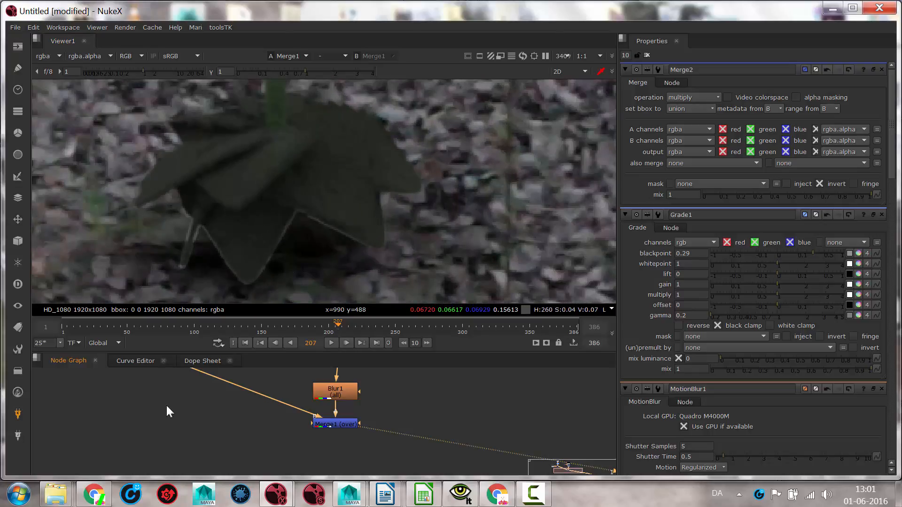
left_click(328, 391)
key("d")
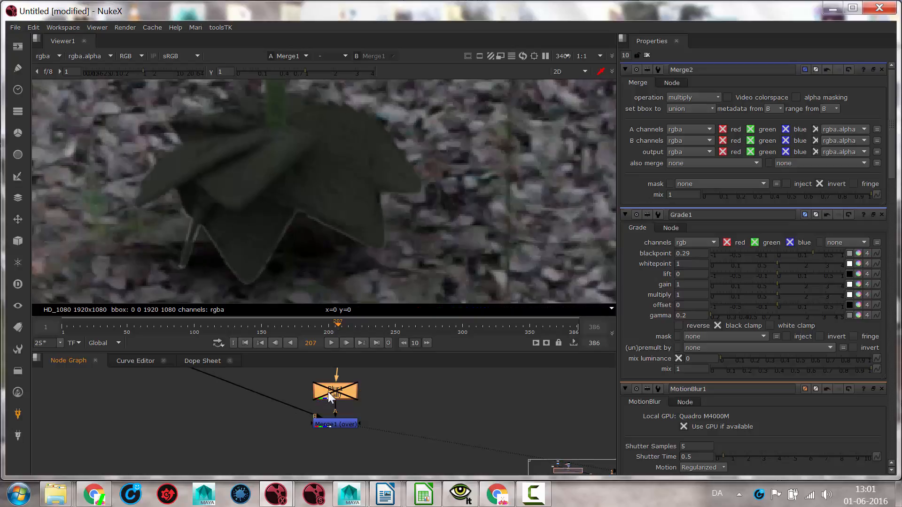
key("d")
middle_click_drag(240, 217, 326, 251)
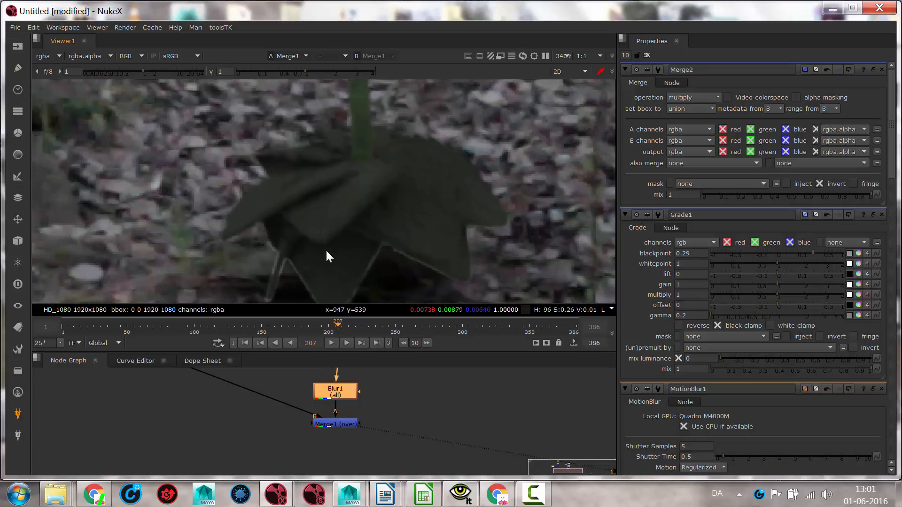
scroll(324, 249, "down", 4)
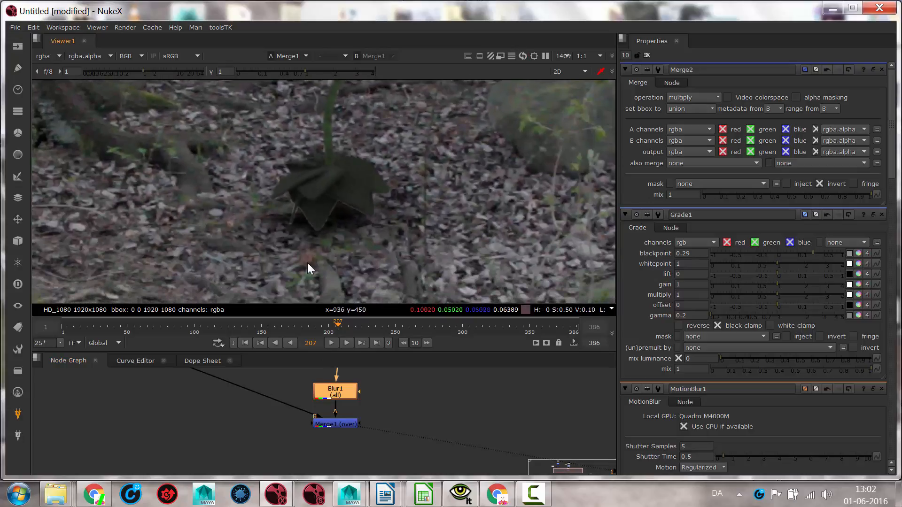
scroll(307, 263, "down", 2)
middle_click_drag(300, 188, 286, 240)
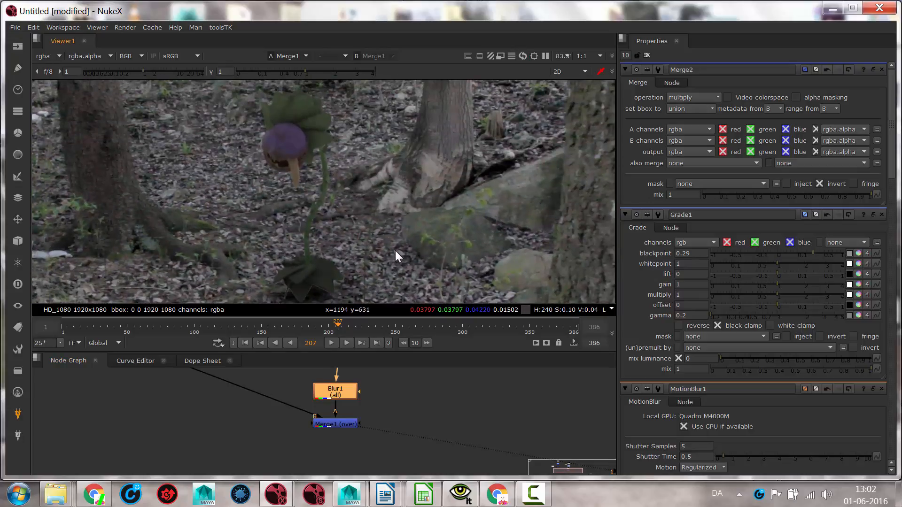
middle_click_drag(217, 214, 262, 184)
scroll(278, 199, "down", 4)
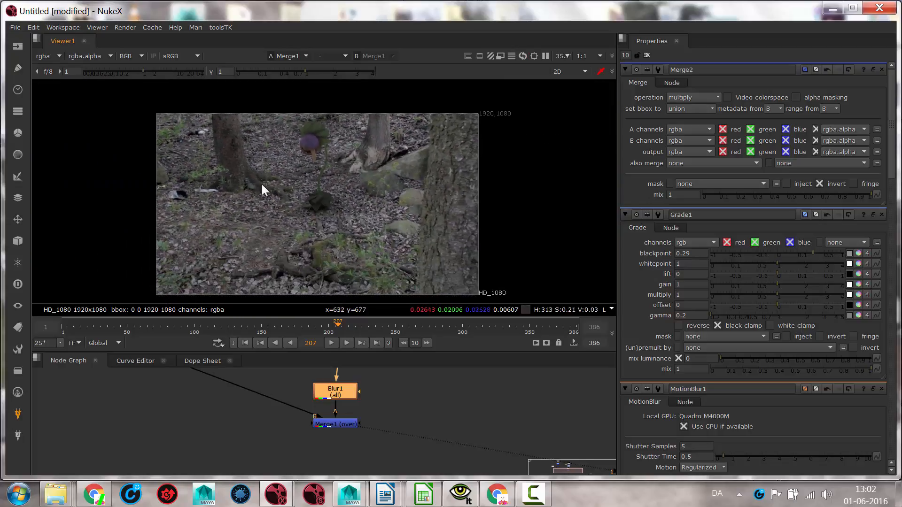
scroll(261, 185, "down", 1)
View the outputs of the shadow Grade, the Invert and the holdout shadows Read node one after another.
middle_click_drag(248, 381, 281, 433)
mouse_move(252, 403)
middle_mouse_down()
mouse_move(241, 422)
mouse_move(255, 432)
mouse_move(274, 395)
mouse_move(240, 391)
mouse_move(214, 366)
mouse_move(224, 390)
mouse_move(254, 405)
middle_mouse_up()
left_click(201, 419)
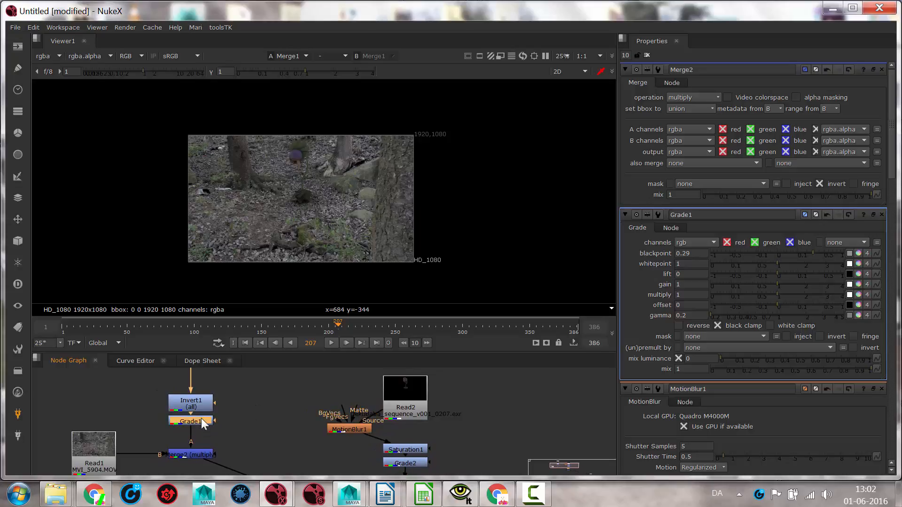
key("1")
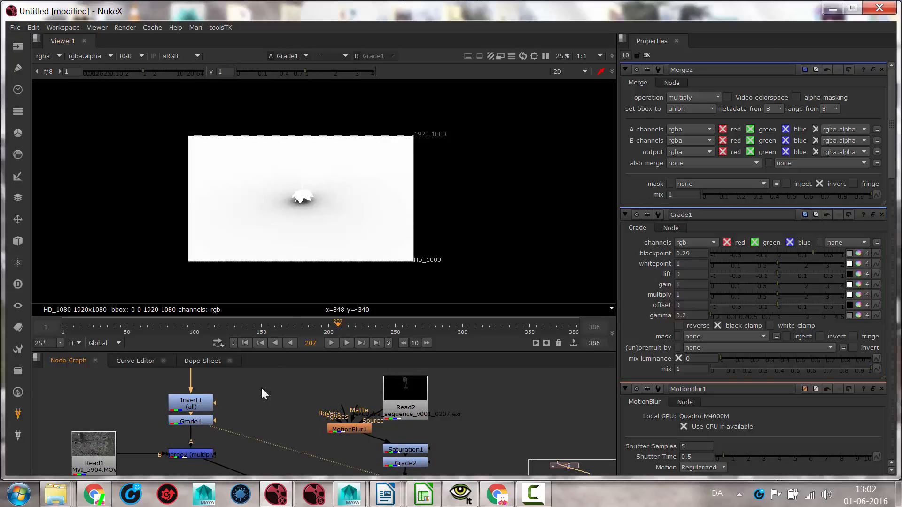
left_click(206, 402)
key("1")
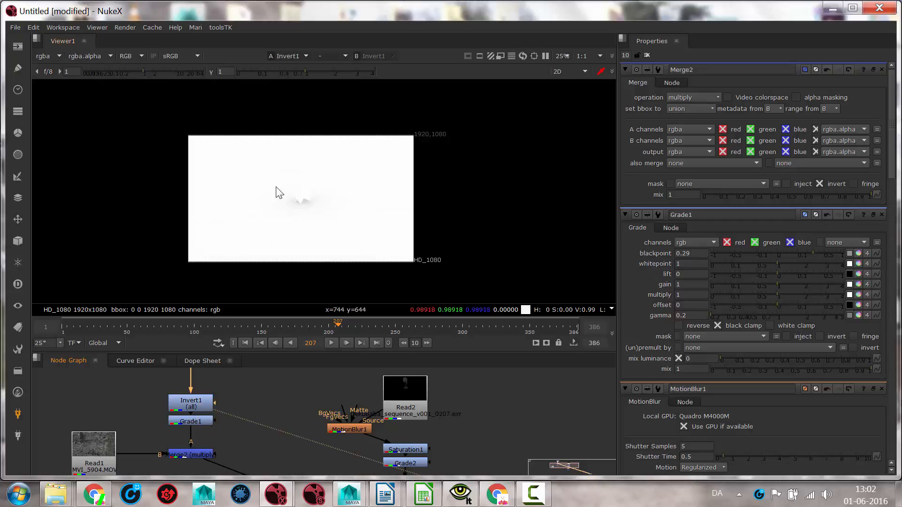
middle_click_drag(203, 346, 210, 390)
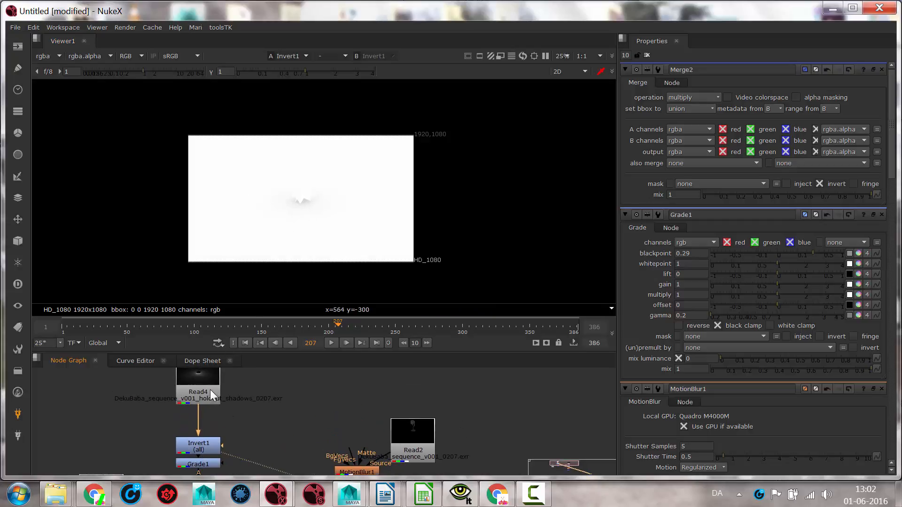
left_click(210, 388)
key("1")
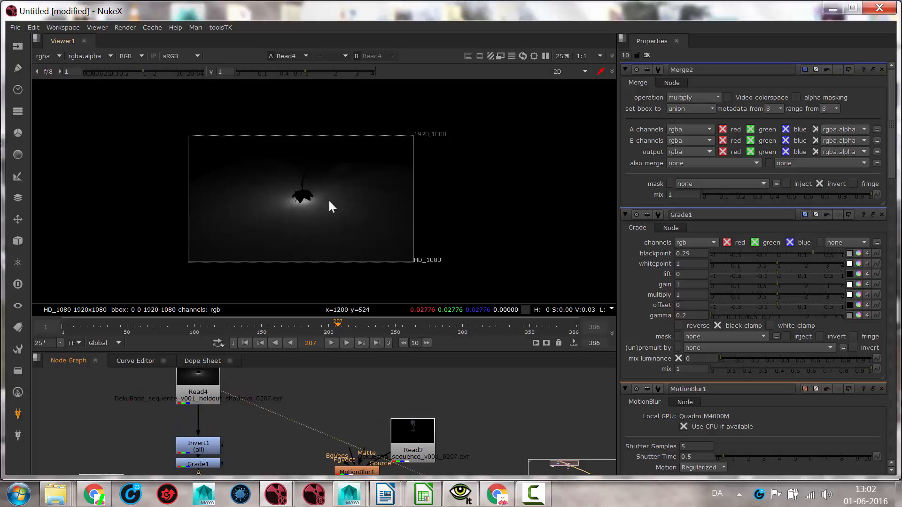
Move the holdout shadows Read node up slightly and delete the Invert and Grade nodes below it.
left_click_drag(215, 379, 215, 368)
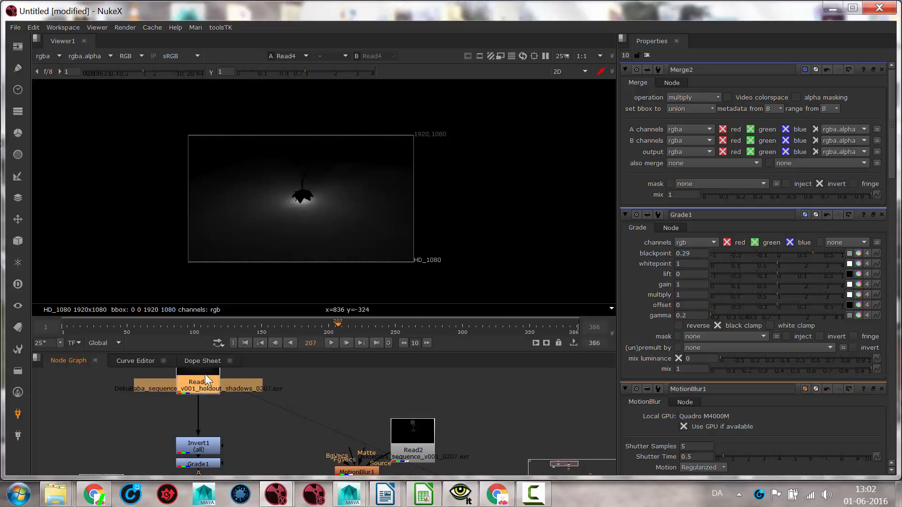
middle_click_drag(251, 448, 240, 398)
left_click(199, 416)
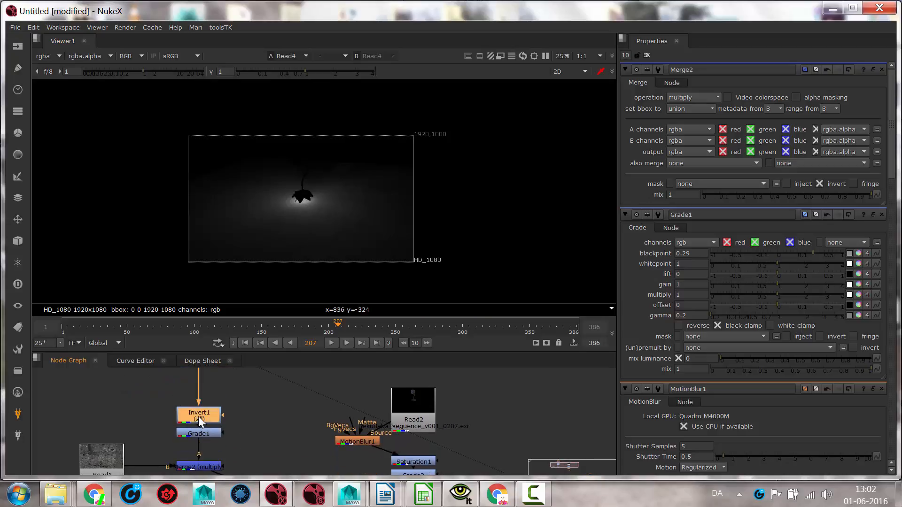
key("Delete")
left_click(197, 432)
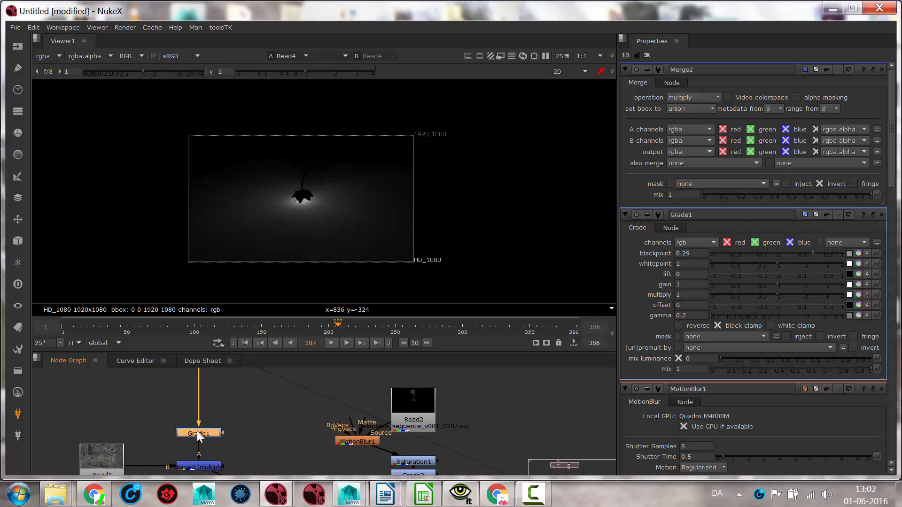
key("Delete")
Change the shadow Merge node's operation from multiply to over and view its output around the plant's base.
middle_click_drag(219, 406, 234, 385)
left_click(214, 457)
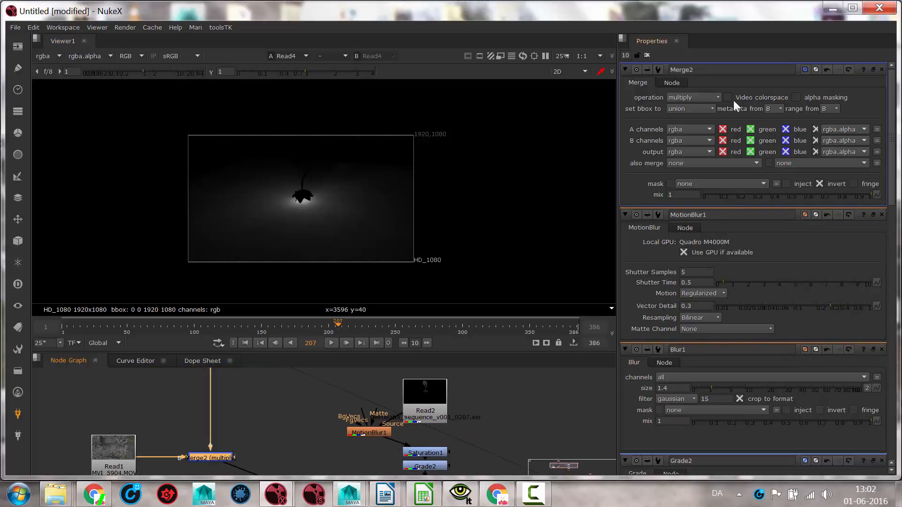
left_click(689, 97)
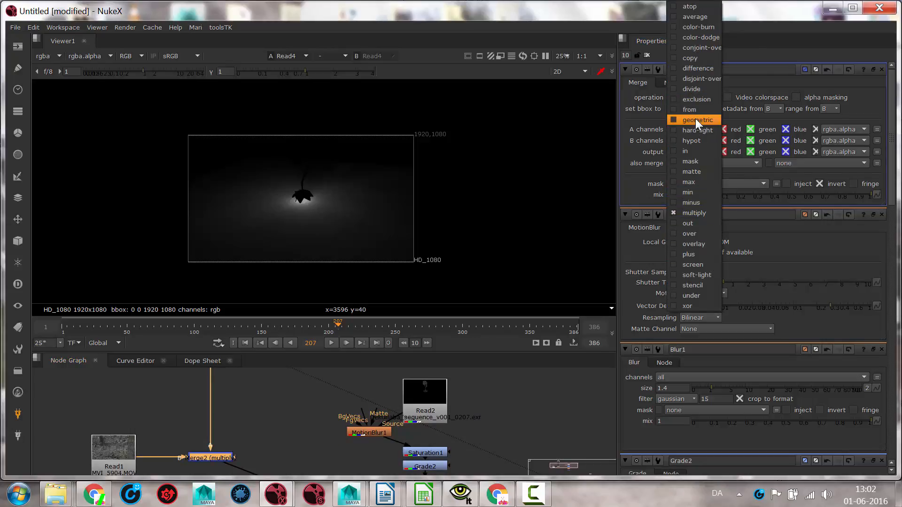
left_click(698, 234)
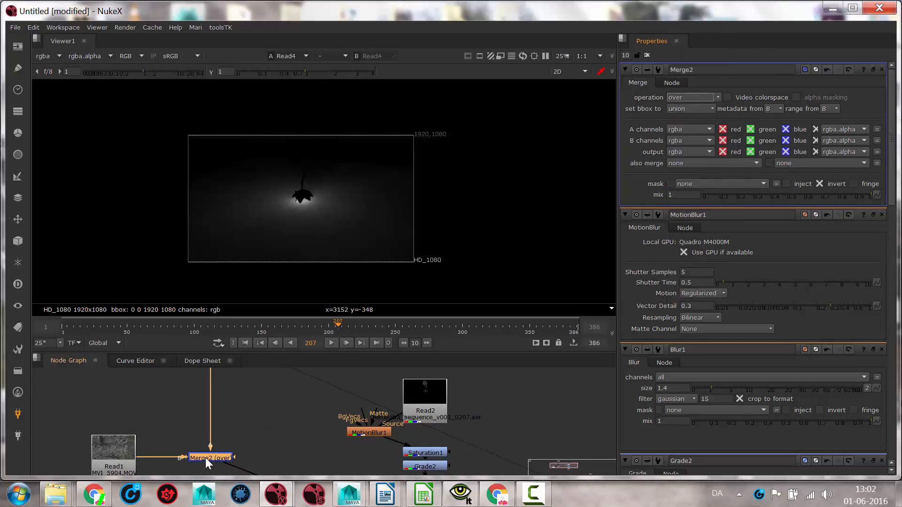
key("1")
left_click(230, 432)
scroll(306, 179, "up", 5)
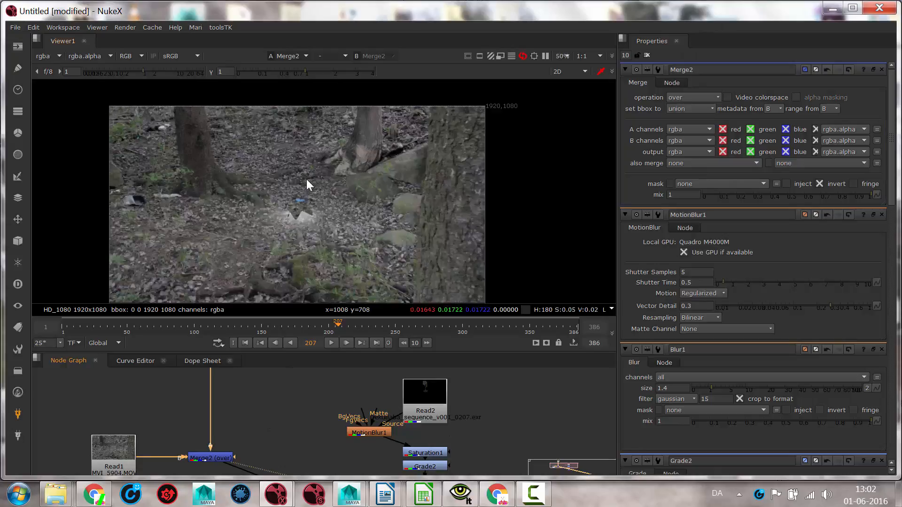
Insert a Shuffle node directly after the holdout shadows Read node.
middle_click_drag(262, 390, 273, 462)
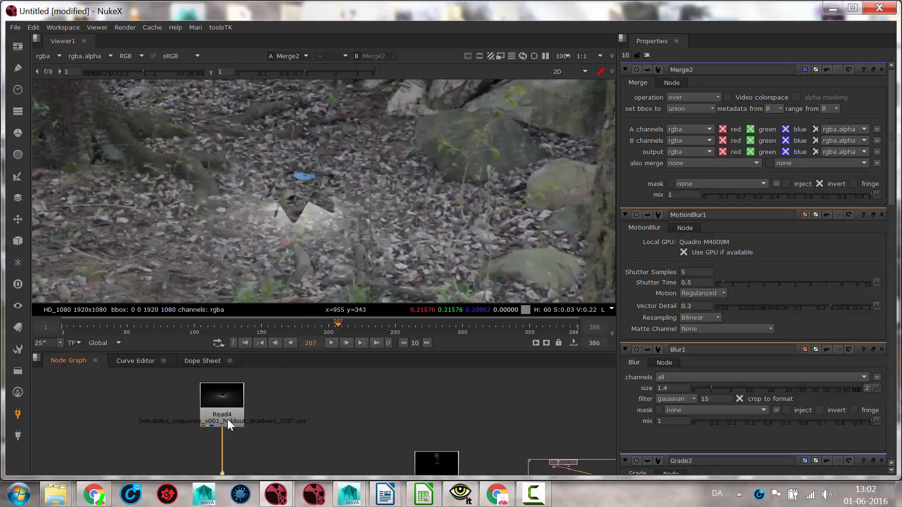
left_click(227, 415)
left_click(13, 115)
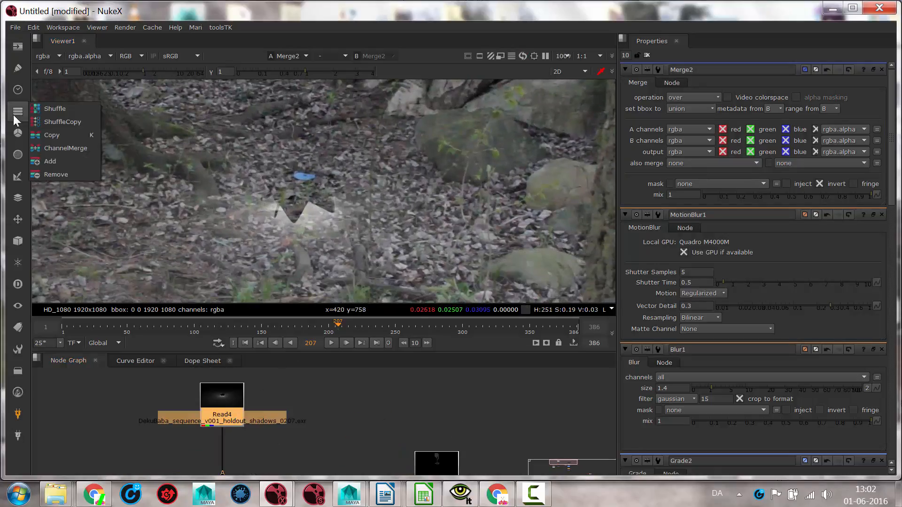
left_click(46, 111)
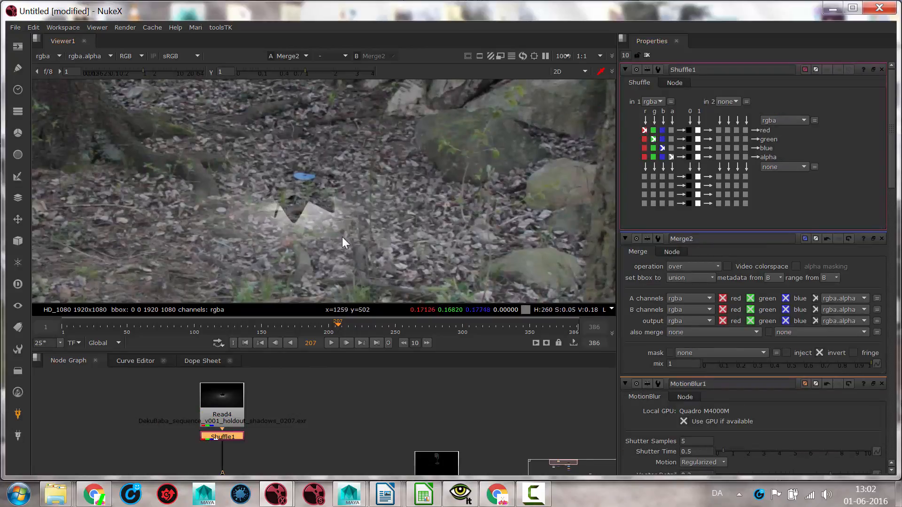
Set the Shuffle node's red, green and blue outputs to 0 and feed its alpha from the red channel.
left_click(689, 130)
left_click(689, 139)
left_click(688, 148)
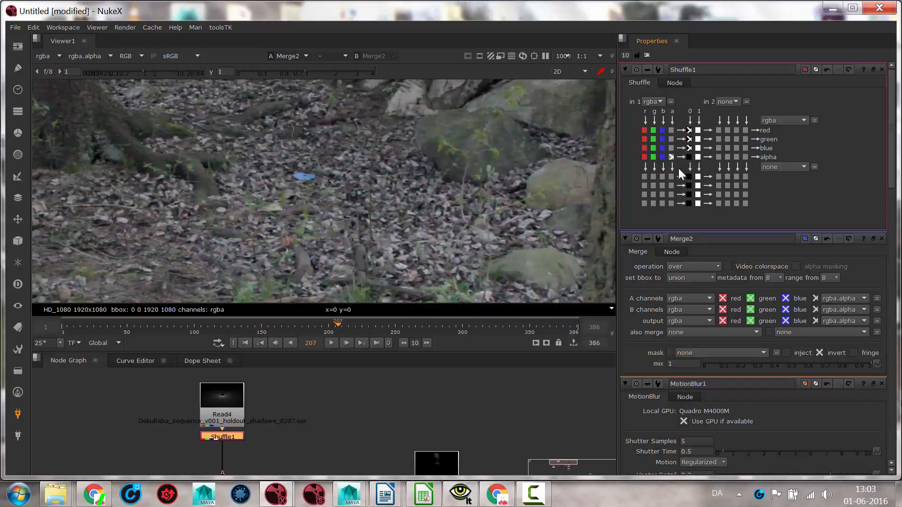
left_click(643, 157)
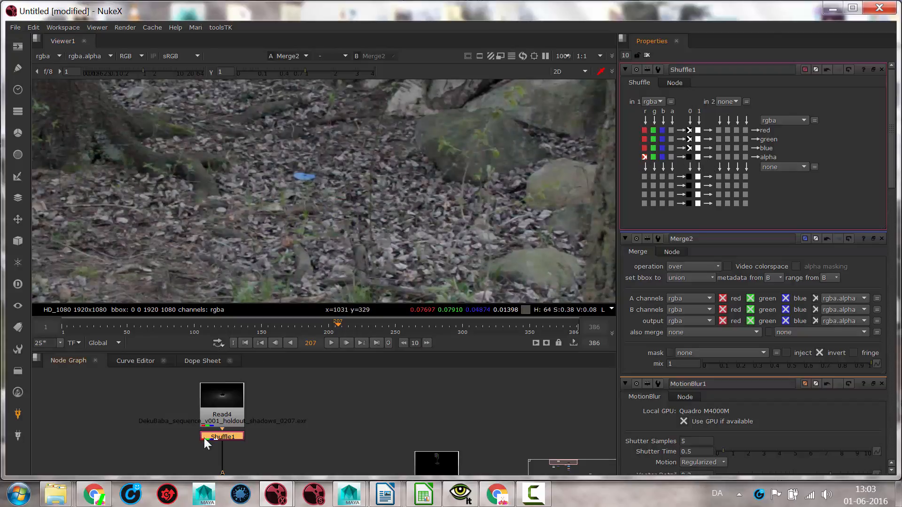
Check Shuffle1's alpha channel in the viewer, then return to the colour view of Merge2's output.
key("1")
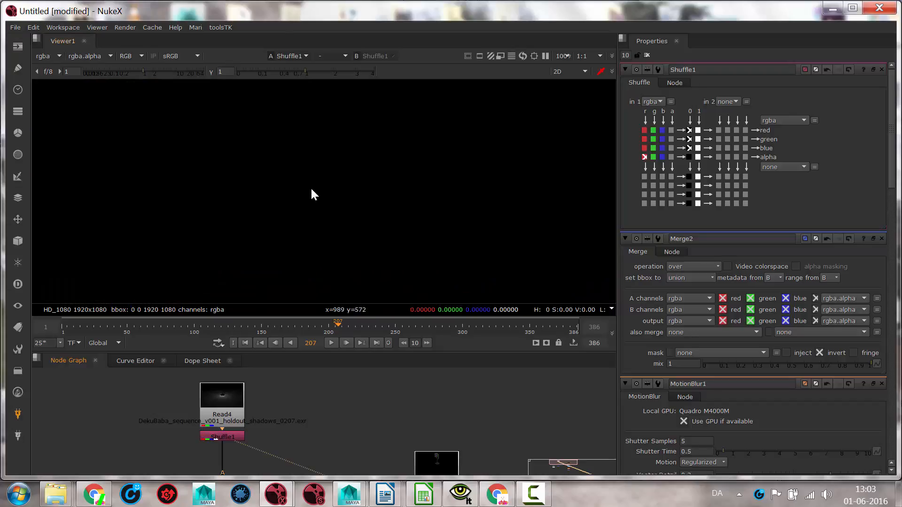
key("a")
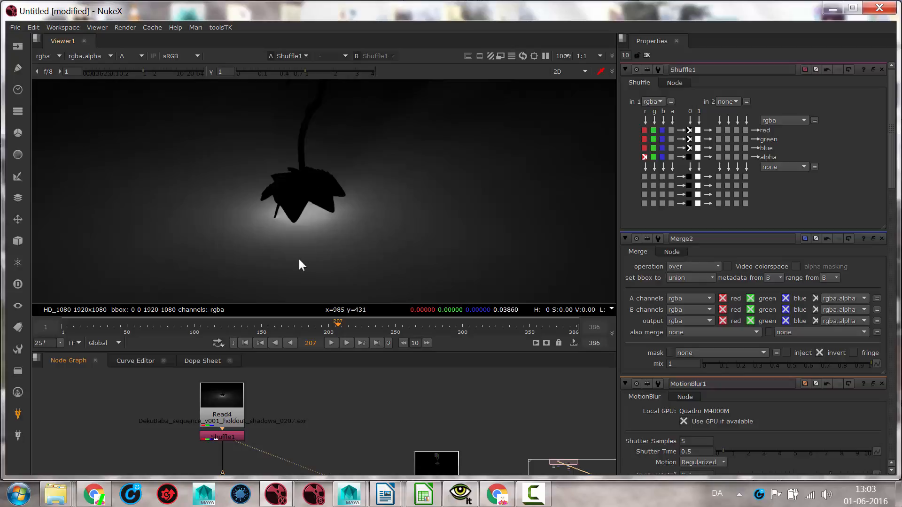
key("a")
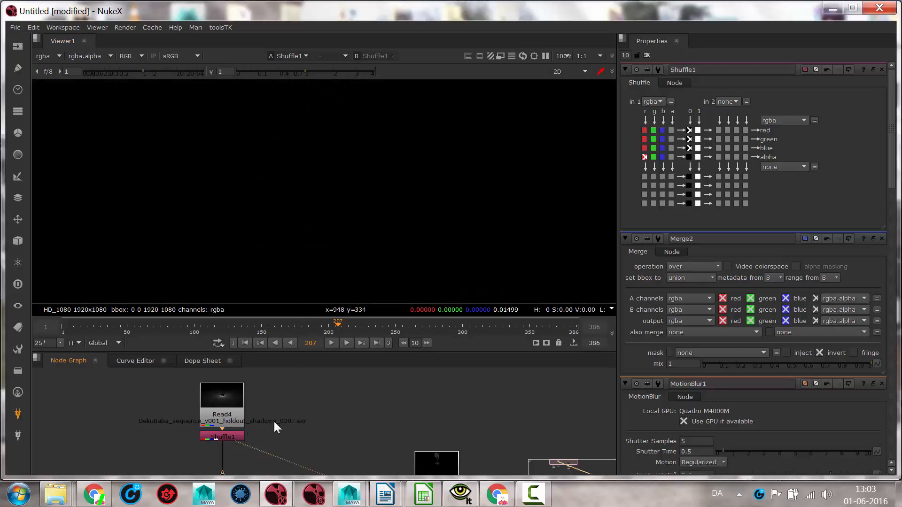
middle_click_drag(266, 424, 264, 393)
left_click(221, 465)
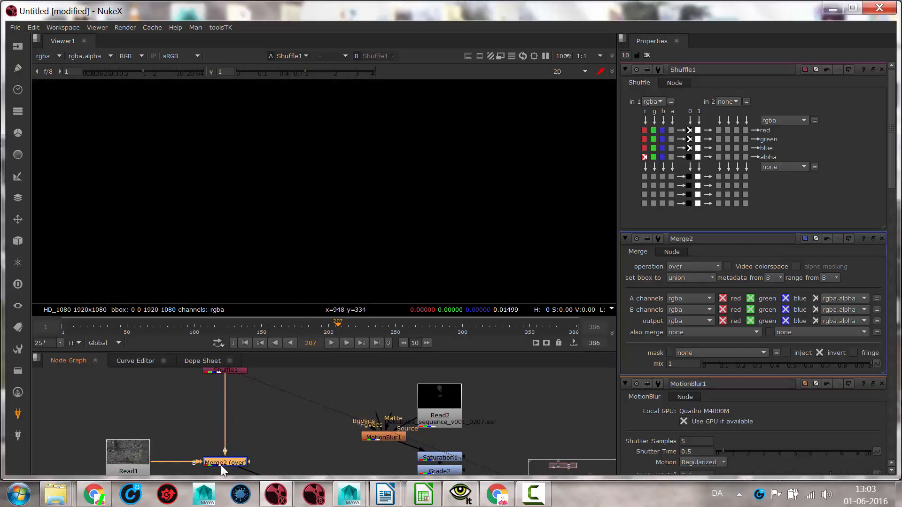
key("1")
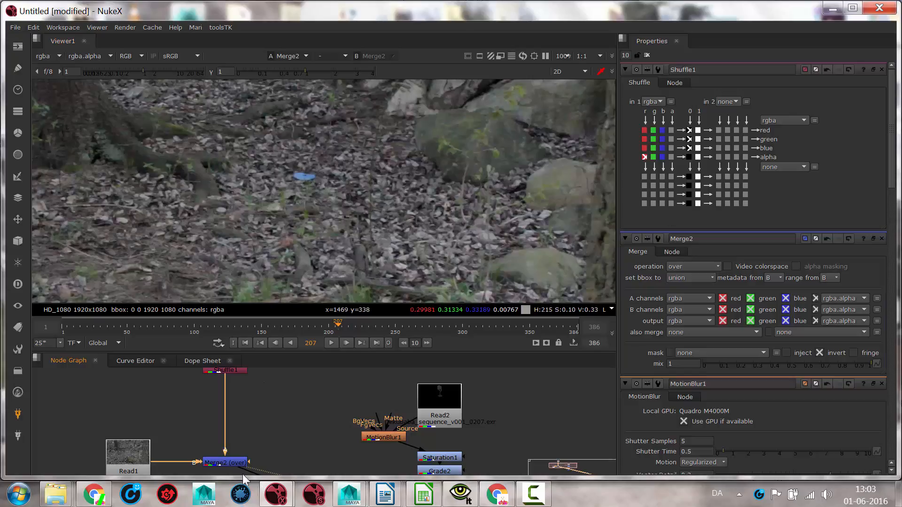
Open Merge2's properties and turn off inversion of its mask.
double_click(232, 462)
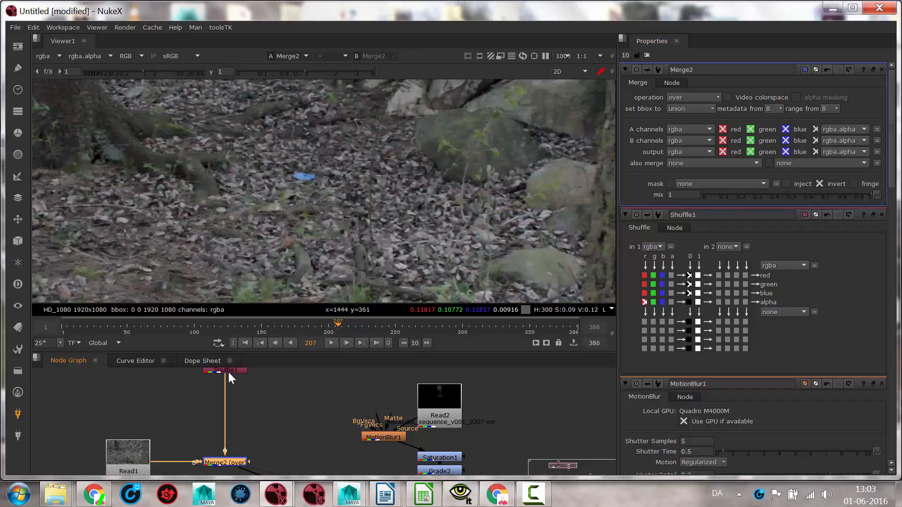
middle_click_drag(257, 389, 255, 405)
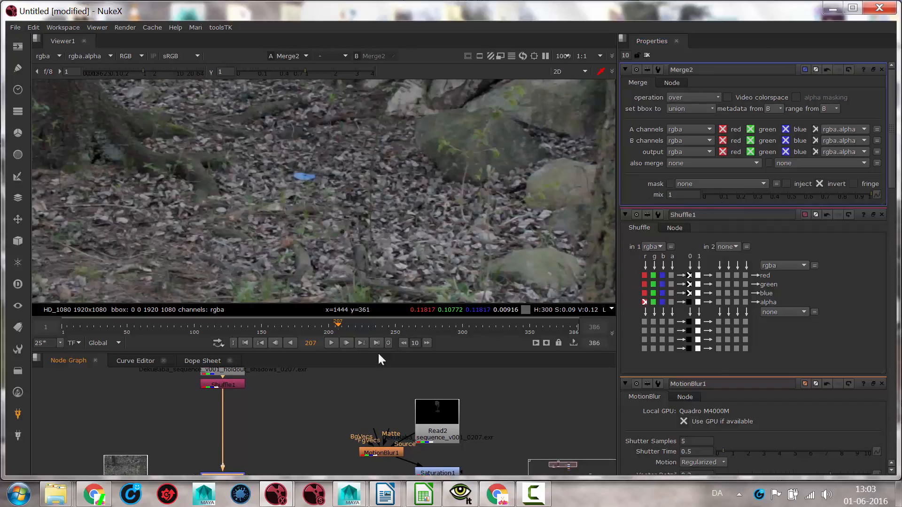
left_click(820, 183)
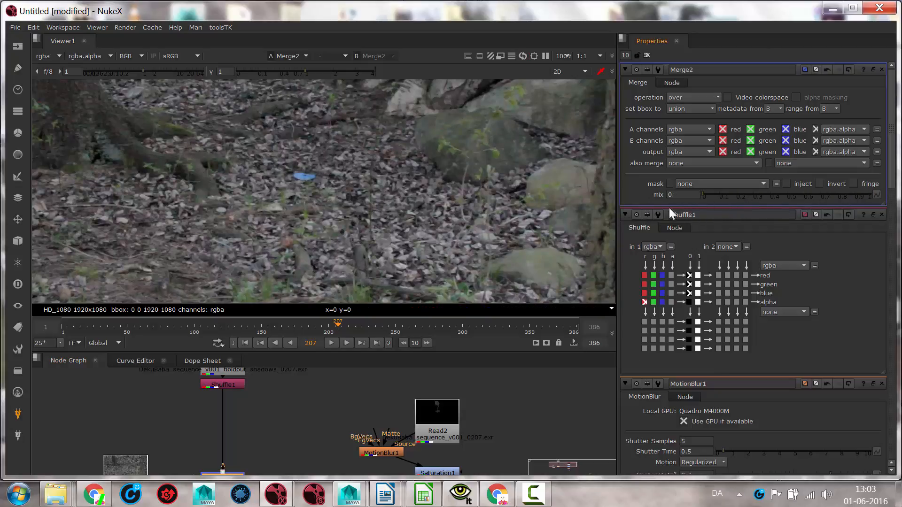
Add a Grade node directly after Shuffle1.
left_click(212, 384)
key("g")
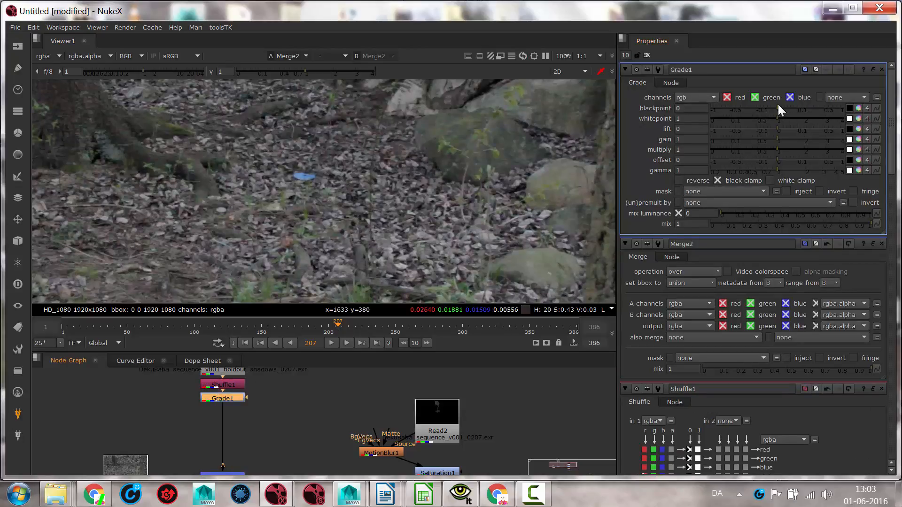
left_click(849, 108)
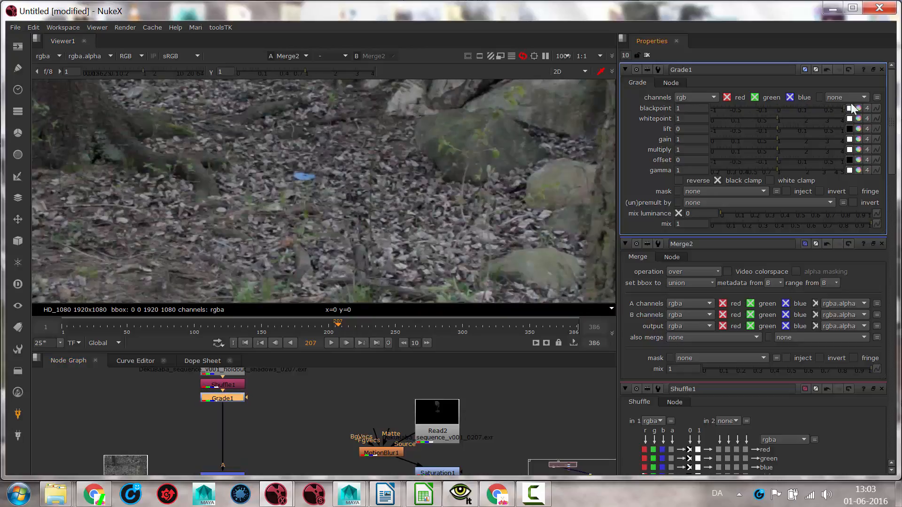
left_click(703, 108)
type("0.06")
key("ctrl+a")
type("0")
mouse_move(775, 169)
left_mouse_down()
mouse_move(753, 169)
mouse_move(776, 167)
left_mouse_up()
Restrict Grade1 to the alpha channel and set its blackpoint to 0.
left_click(711, 99)
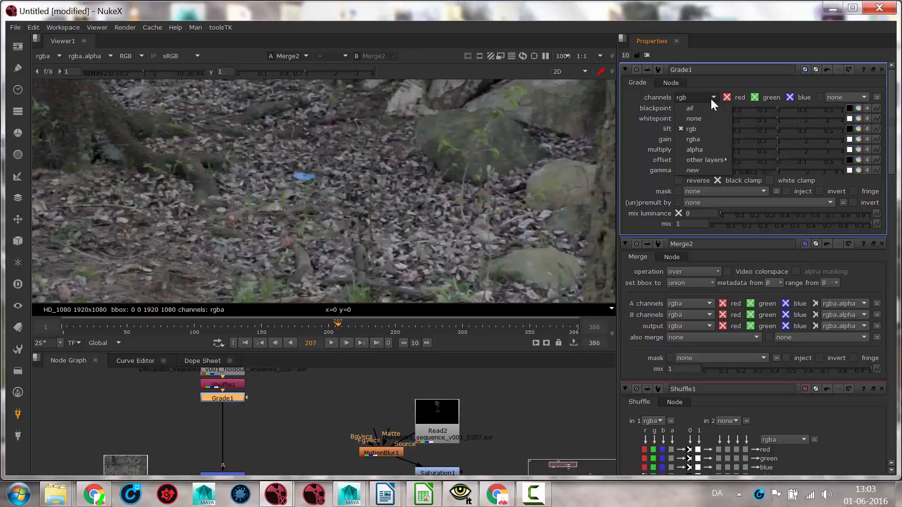
left_click(709, 149)
mouse_move(775, 108)
left_mouse_down()
mouse_move(835, 105)
mouse_move(691, 104)
mouse_move(774, 106)
left_mouse_up()
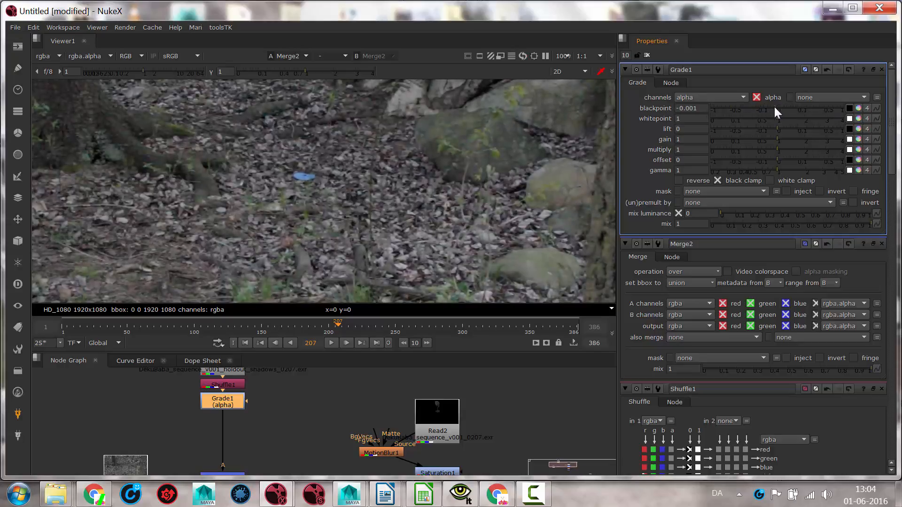
double_click(704, 107)
type("0")
Display Grade1's alpha channel and set its multiply to 3.05 and gamma to 0.49.
left_click(223, 400)
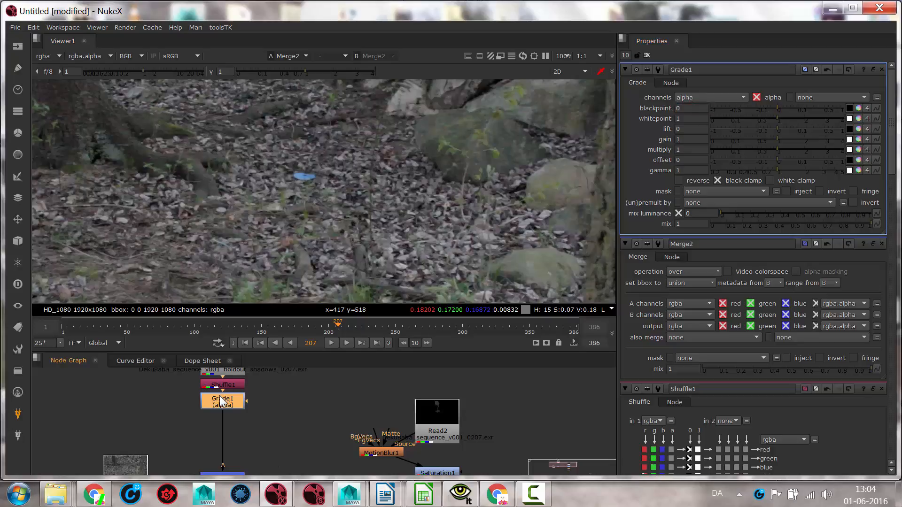
key("1")
key("a")
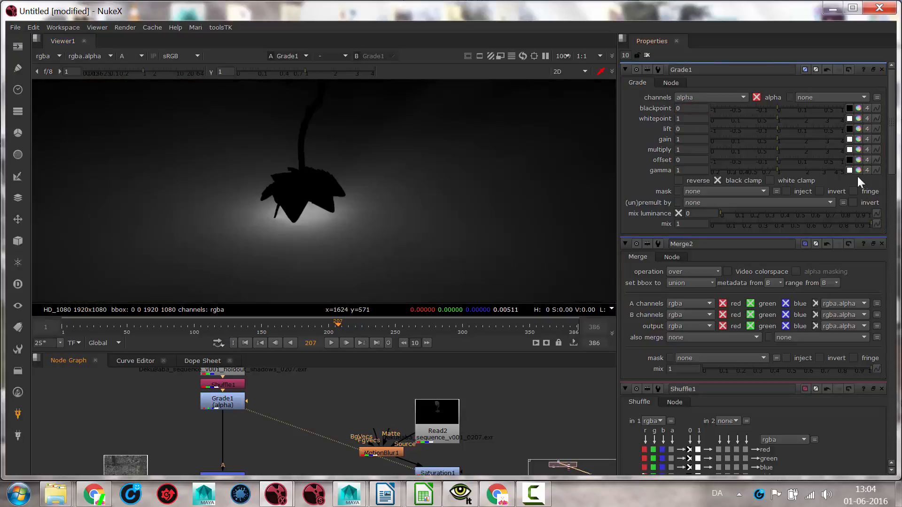
left_click_drag(774, 170, 826, 149)
left_click_drag(781, 168, 745, 167)
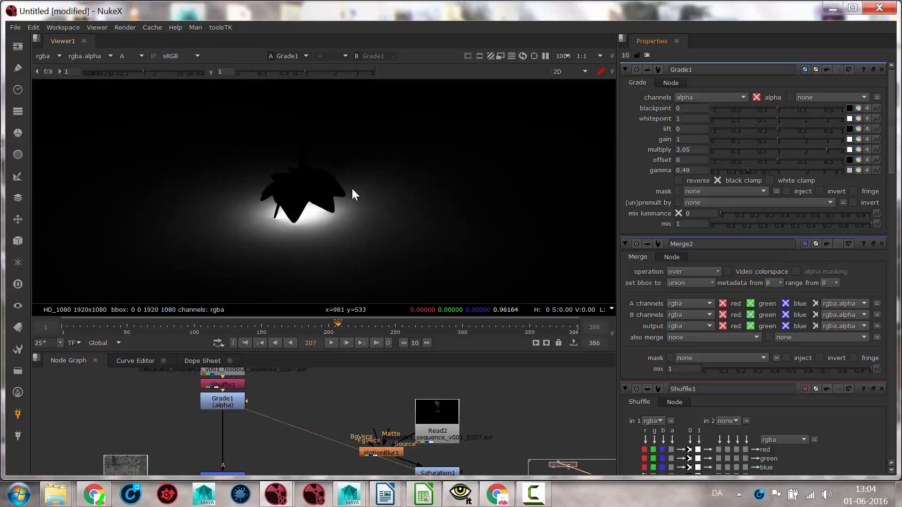
View Merge2's colour output and adjust Grade1 to a multiply of 2.9 and a gamma of 1.22.
middle_click_drag(262, 445, 262, 393)
left_click(237, 422)
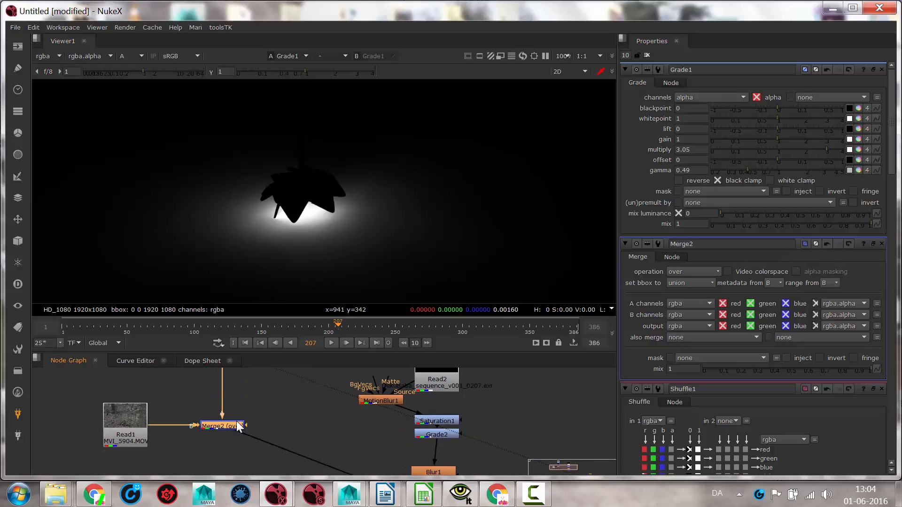
key("1")
key("a")
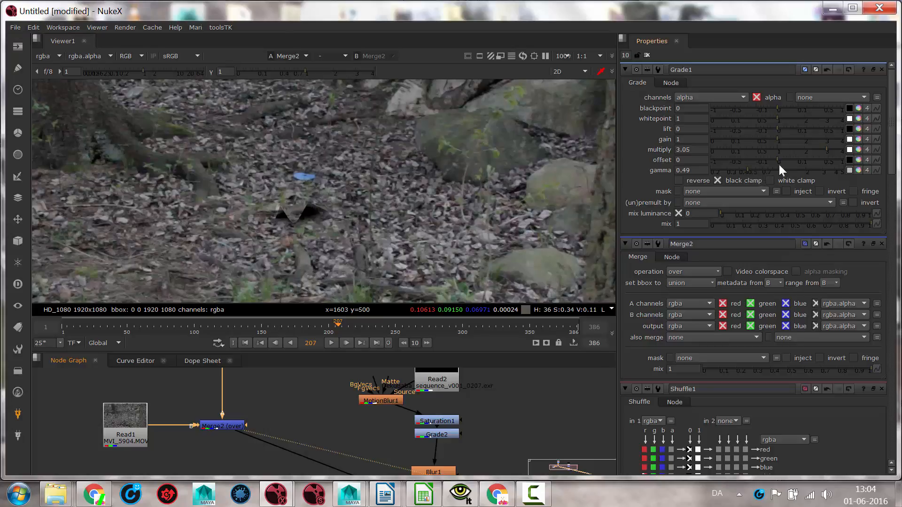
left_click_drag(747, 170, 757, 170)
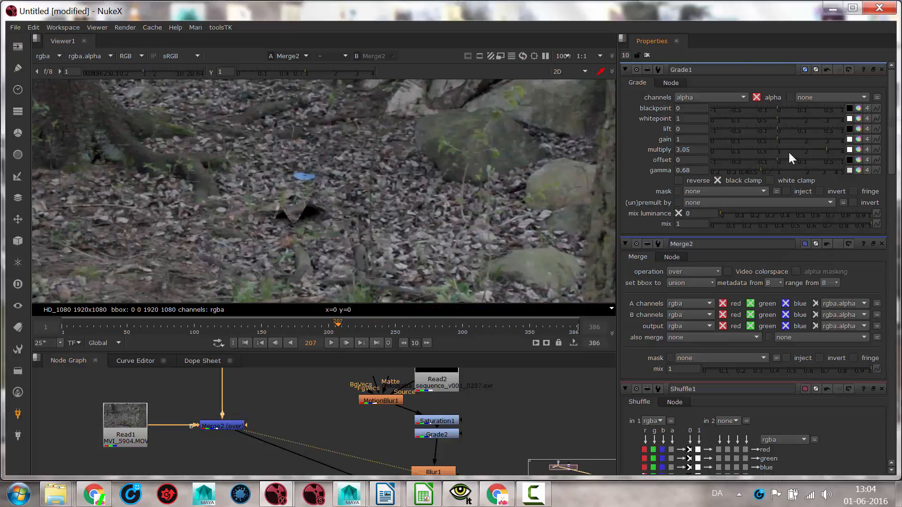
mouse_move(829, 147)
left_mouse_down()
mouse_move(839, 146)
mouse_move(810, 145)
mouse_move(823, 145)
left_mouse_up()
mouse_move(760, 170)
left_mouse_down()
mouse_move(800, 170)
mouse_move(772, 170)
left_mouse_up()
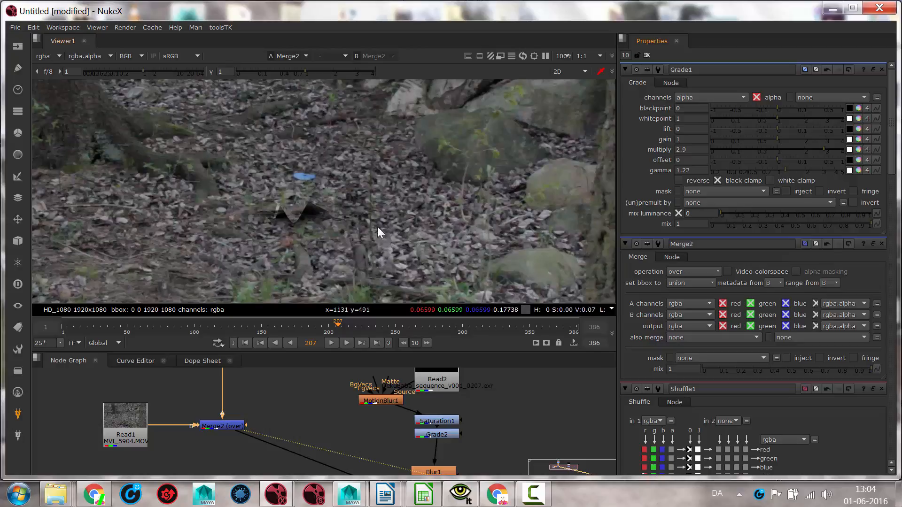
View Merge1's output and examine how the plant and its ground shadow sit in the forest footage.
middle_click_drag(464, 467, 459, 404)
left_click(428, 444)
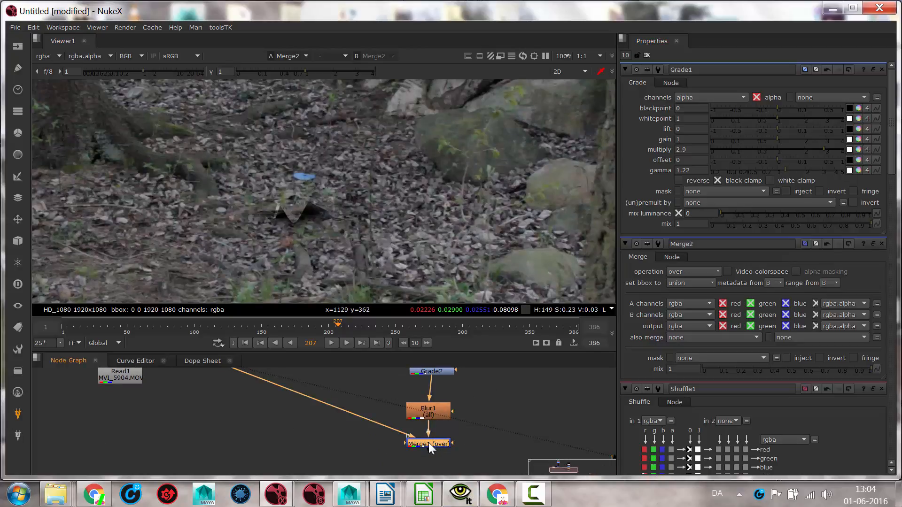
key("1")
middle_click_drag(335, 83, 348, 147)
scroll(353, 197, "down", 1)
middle_click_drag(354, 237, 356, 207)
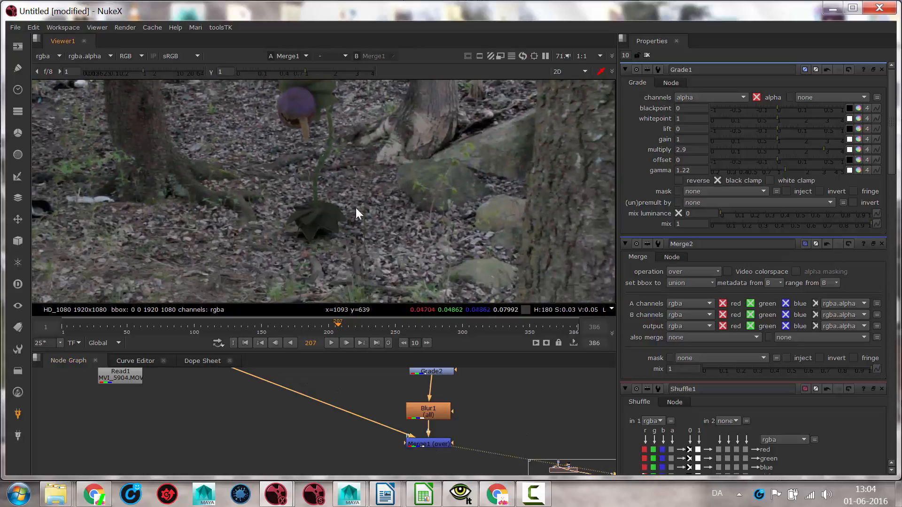
Pull Merge2 out of the connection to Merge1 so that Grade1 feeds Merge1 directly.
middle_click_drag(327, 392, 329, 427)
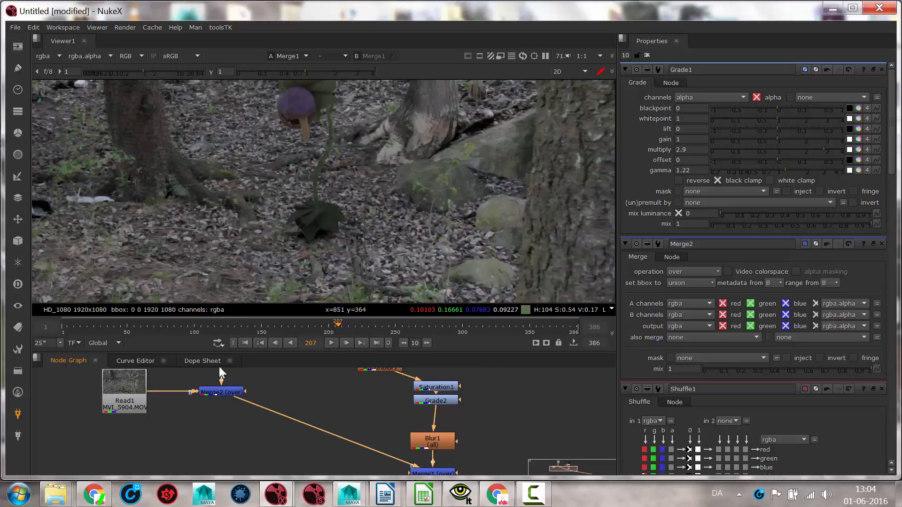
middle_click_drag(350, 413, 352, 434)
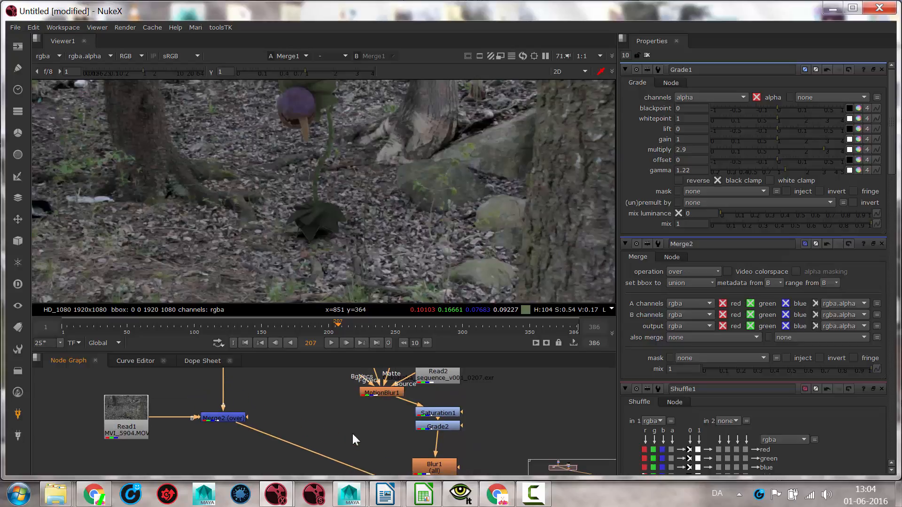
scroll(353, 433, "down", 3)
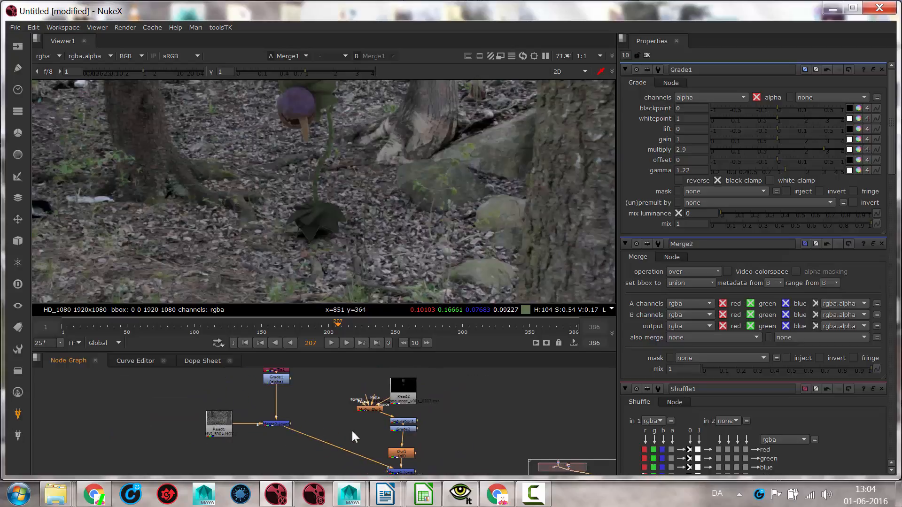
left_click(402, 472)
mouse_move(300, 433)
left_mouse_down()
mouse_move(299, 407)
mouse_move(272, 379)
mouse_move(289, 443)
left_mouse_up()
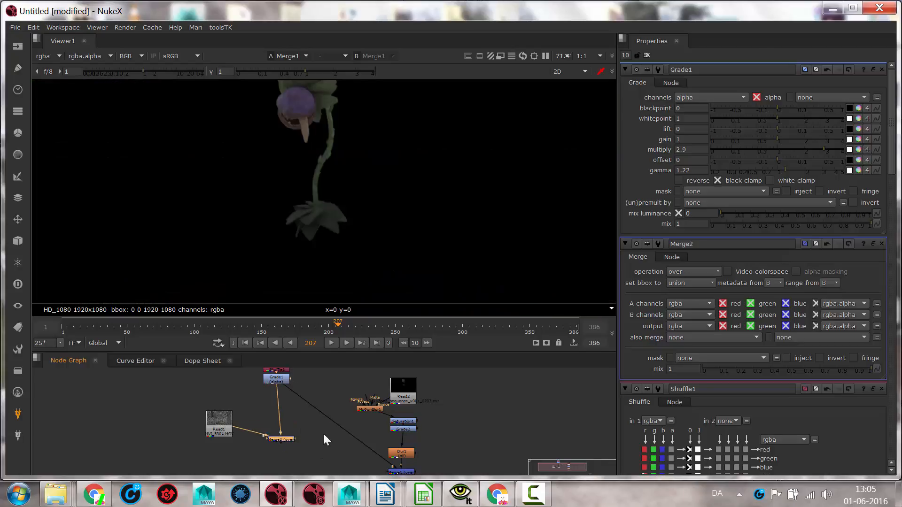
Place Merge2 below Merge1, connect its A input to Merge1, and view Merge2's output.
middle_click_drag(322, 432, 331, 394)
left_click_drag(279, 407, 322, 462)
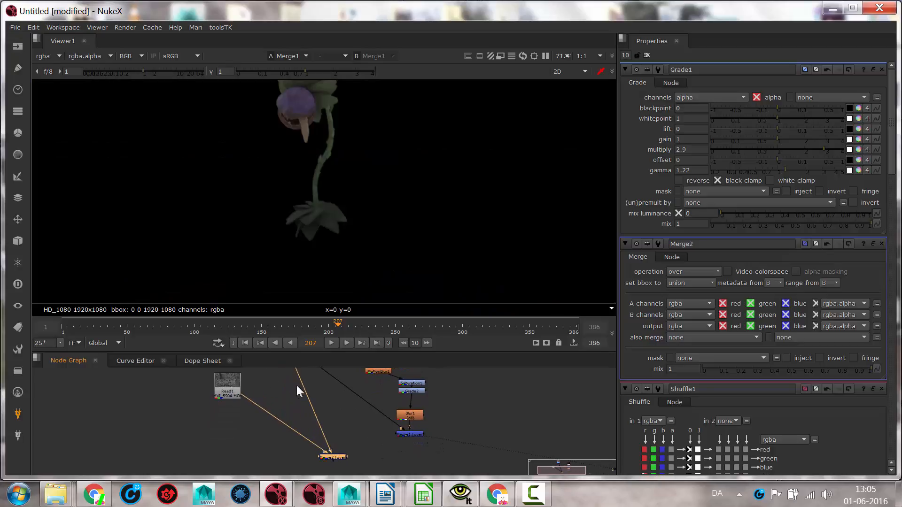
left_click_drag(296, 373, 302, 401)
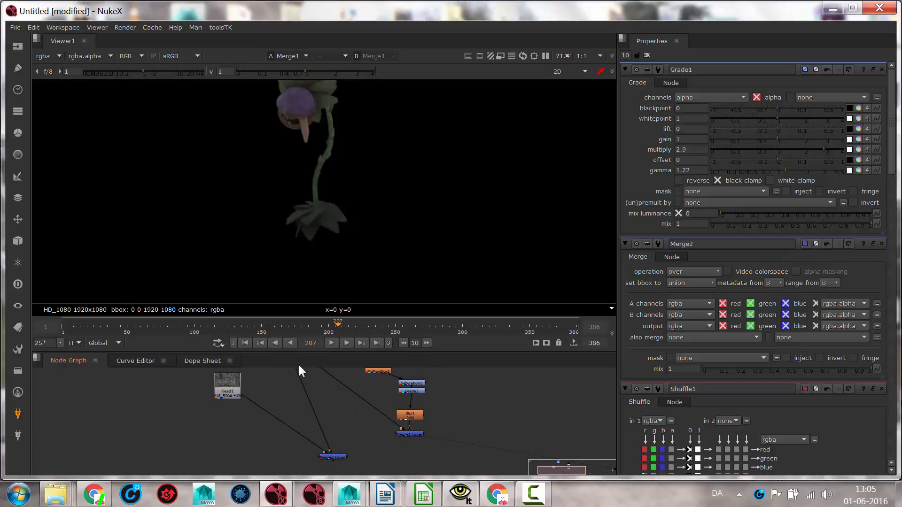
left_click_drag(299, 366, 408, 434)
left_click_drag(334, 458, 418, 461)
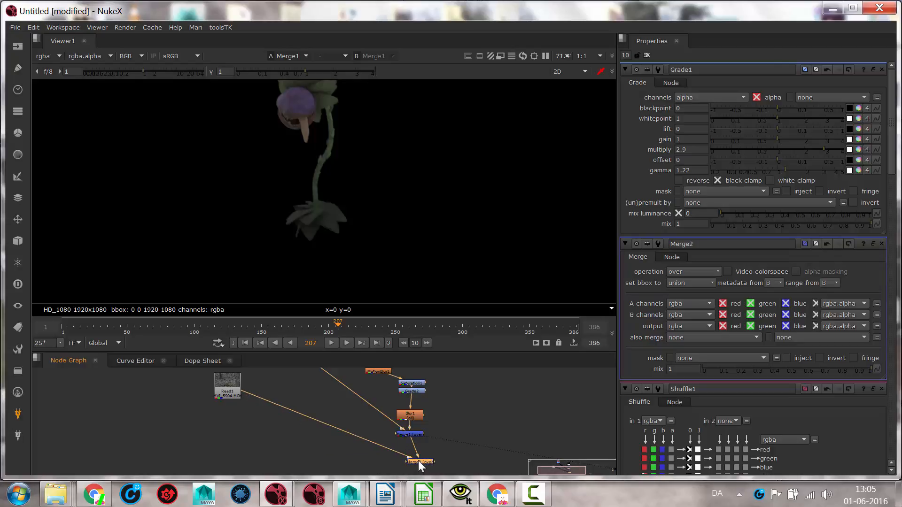
key("1")
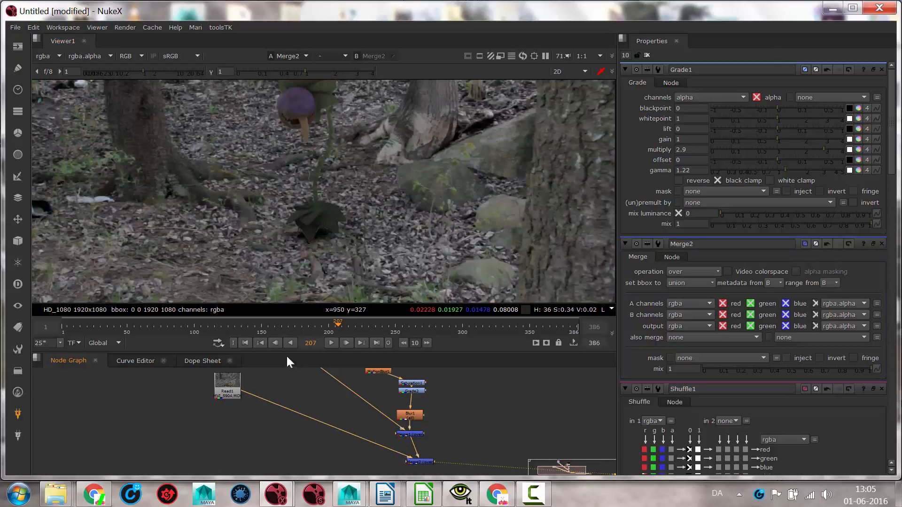
Detach Merge1 from below Blur1, leaving Blur1 to feed Merge2 and Grade1 connected to Merge1.
middle_click_drag(284, 382, 269, 417)
scroll(270, 417, "down", 1)
middle_click_drag(385, 430, 465, 439)
scroll(396, 418, "up", 1)
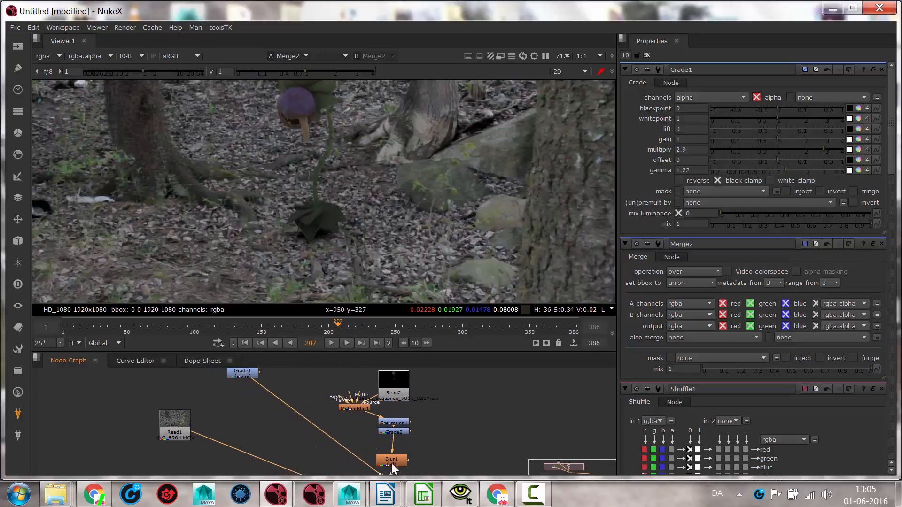
middle_click_drag(345, 431, 346, 414)
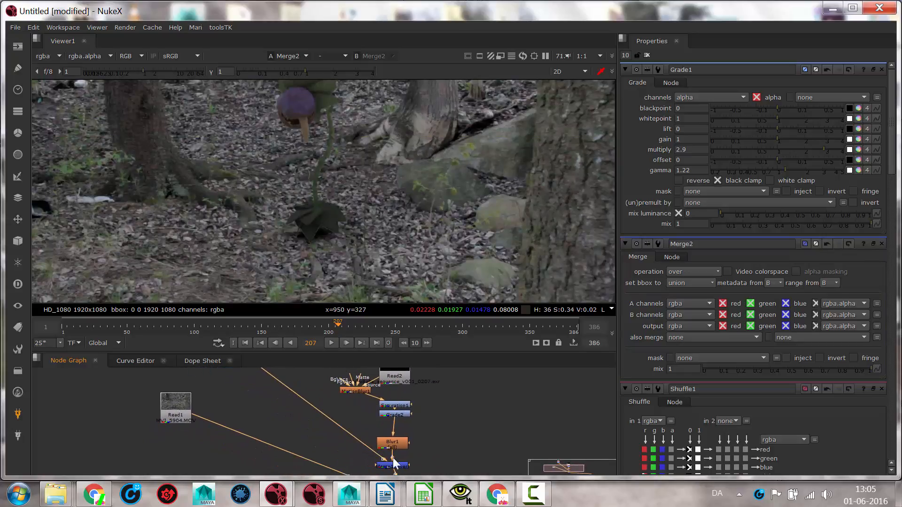
left_click_drag(397, 466, 295, 412)
mouse_move(330, 438)
left_mouse_down()
mouse_move(402, 452)
mouse_move(346, 444)
left_mouse_up()
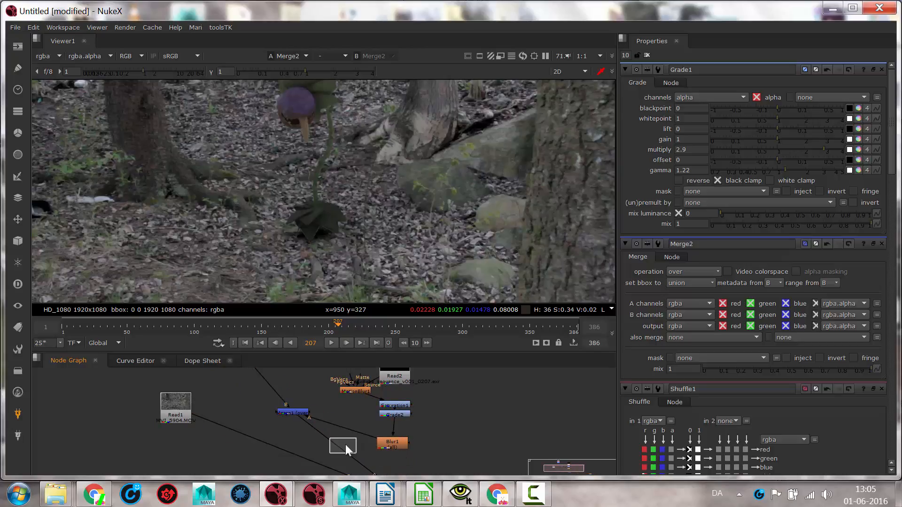
left_click_drag(306, 422, 364, 427)
middle_click_drag(359, 398, 396, 427)
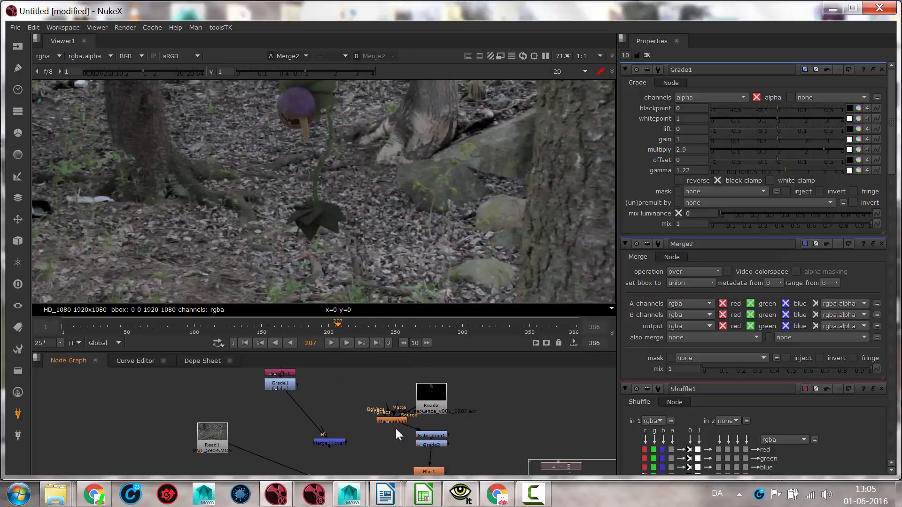
Move Read2 up and insert Merge1 between it and MotionBlur1, keeping Grade1 as Merge1's other input.
left_click_drag(431, 403, 402, 359)
left_click_drag(331, 455, 399, 402)
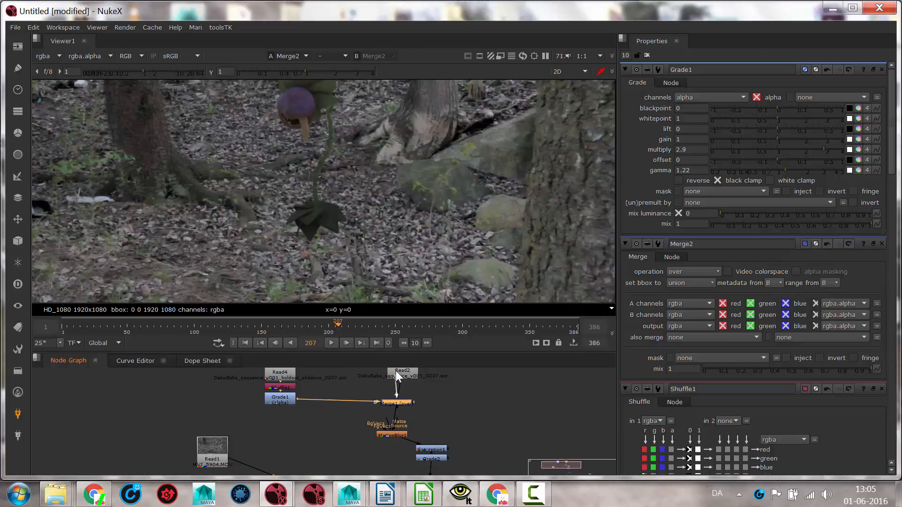
left_click_drag(395, 370, 396, 372)
left_click_drag(398, 404, 376, 390)
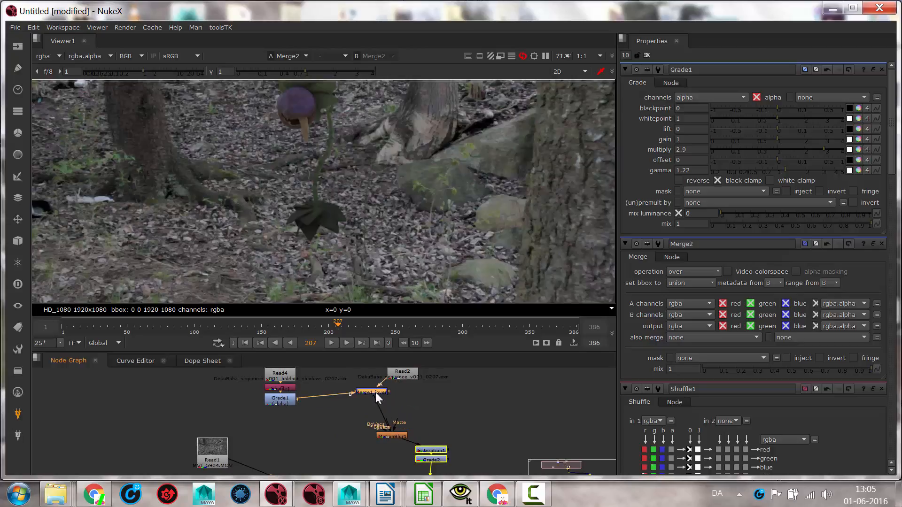
View Merge1's colour and alpha, and inspect the alpha of Read4 and Grade1 in turn.
key("1")
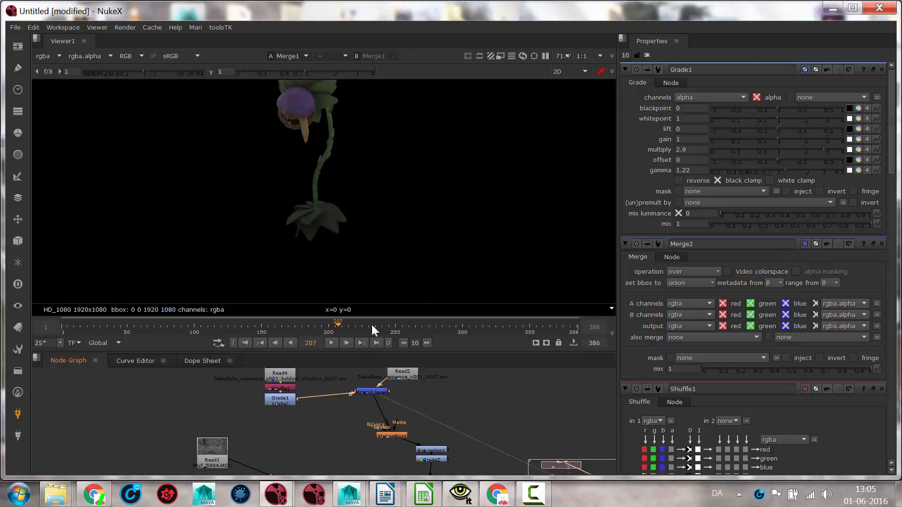
key("a")
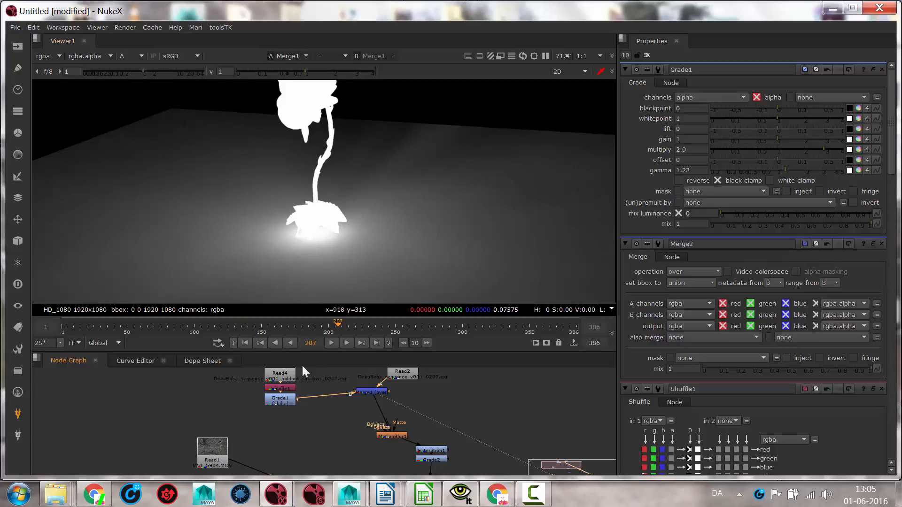
left_click(272, 373)
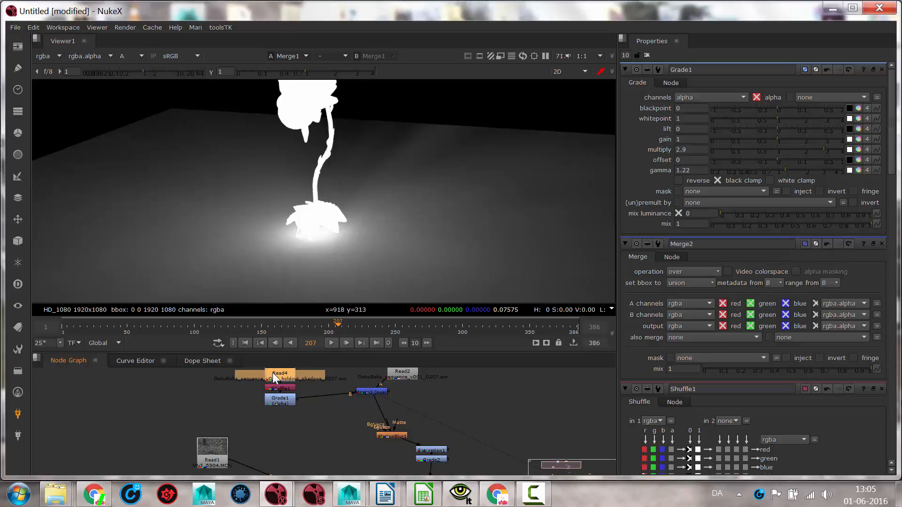
key("1")
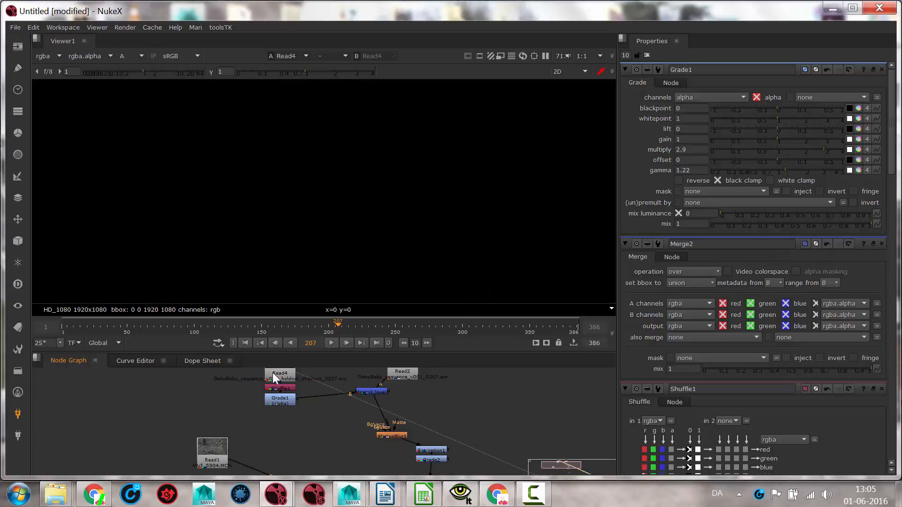
left_click(285, 399)
key("1")
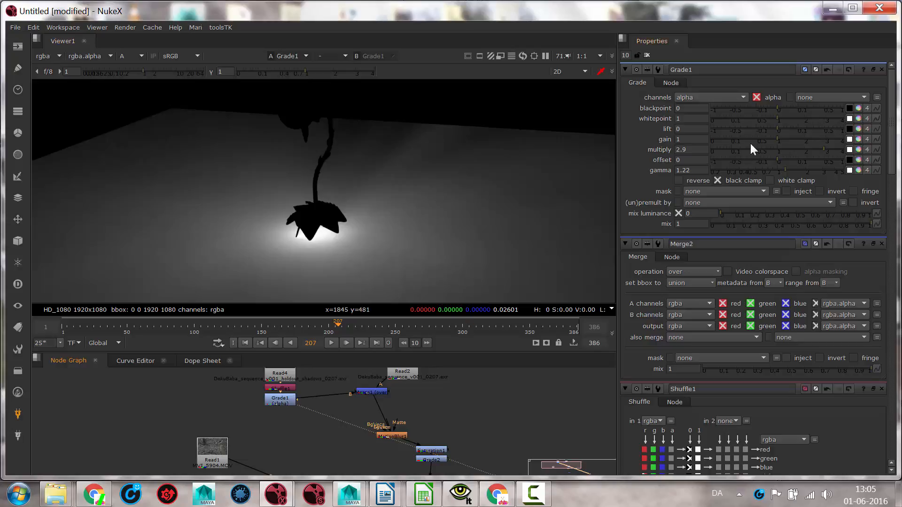
Toggle Grade1 off and back on to compare the holdout shadow's alpha with and without the grade.
left_click(277, 398)
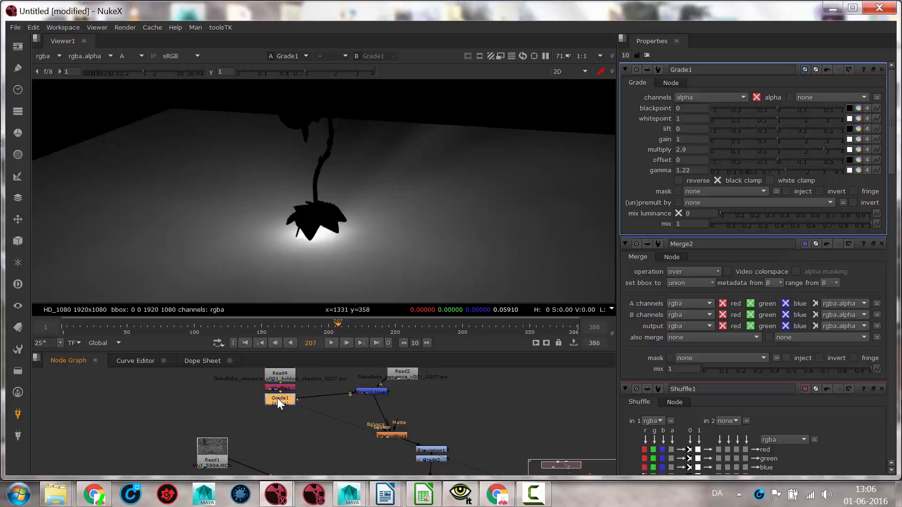
key("d")
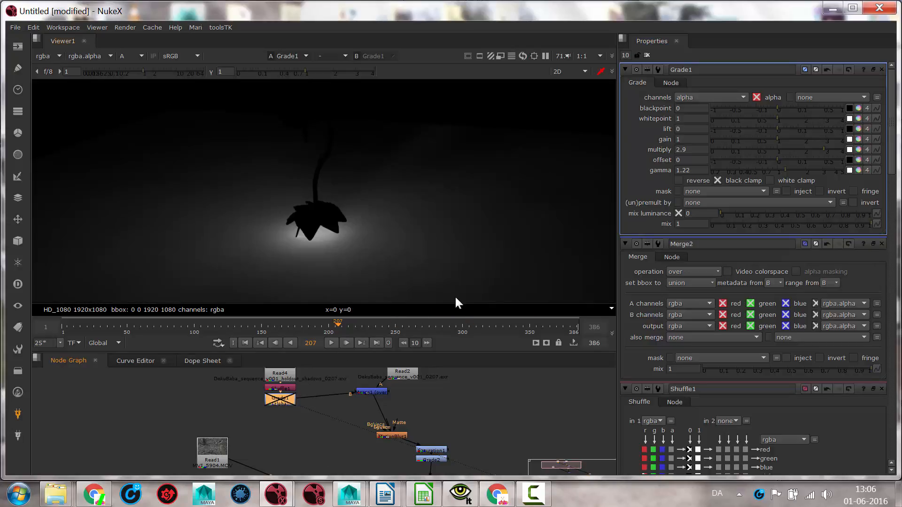
key("d")
key("d")
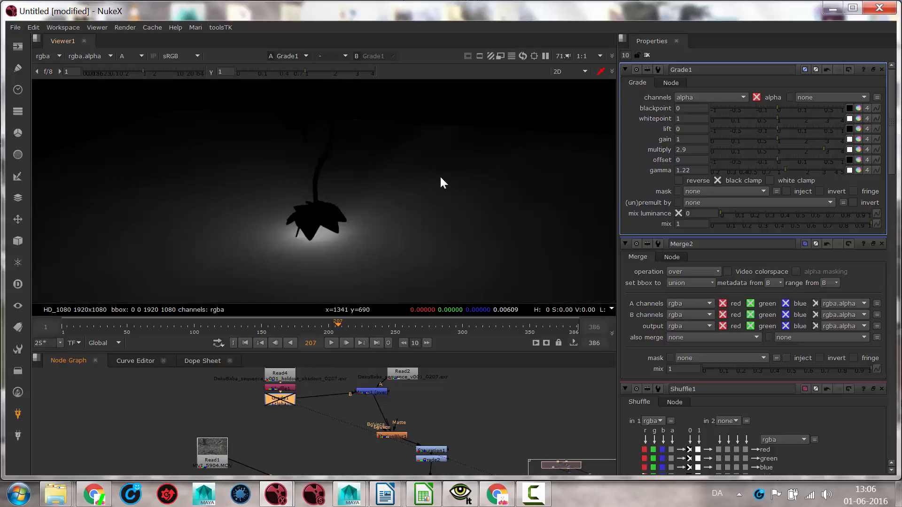
key("d")
key("d")
key("a")
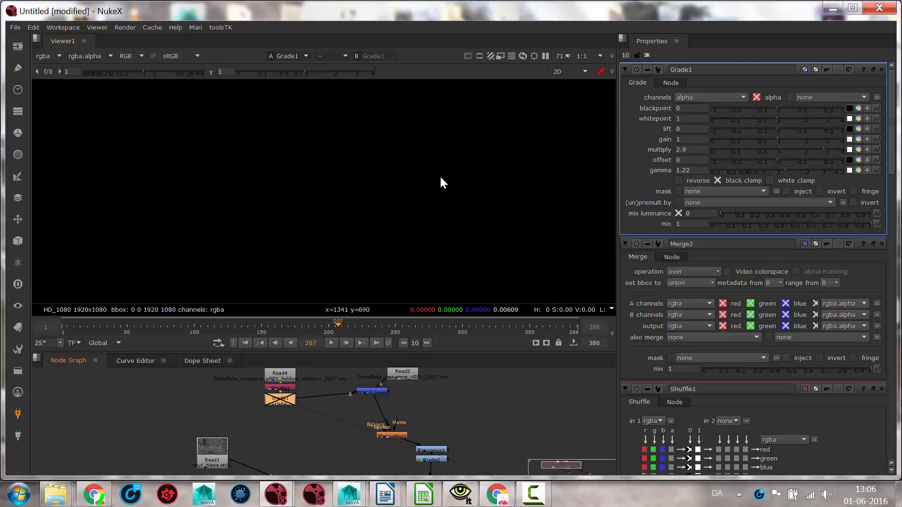
key("d")
key("a")
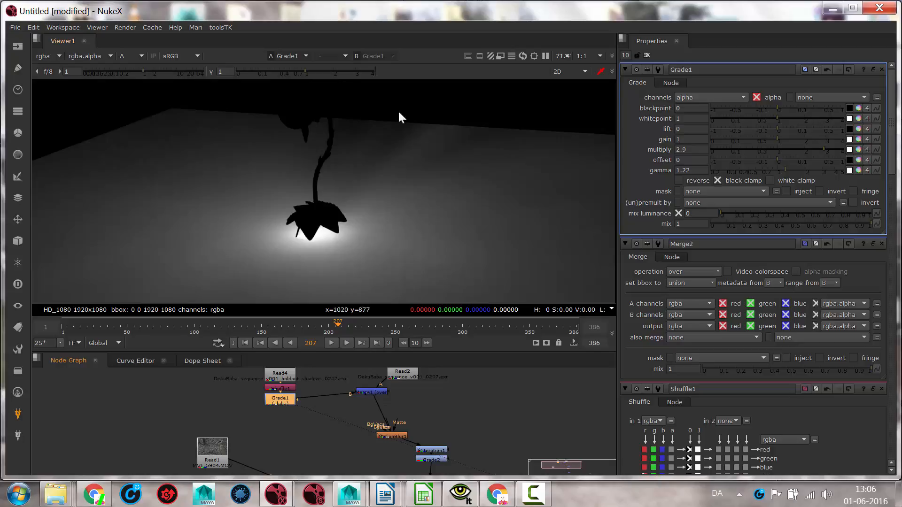
Lower Grade1's gamma to 0.52, checking the shadow's falloff in Merge1's alpha.
left_click_drag(784, 168, 762, 168)
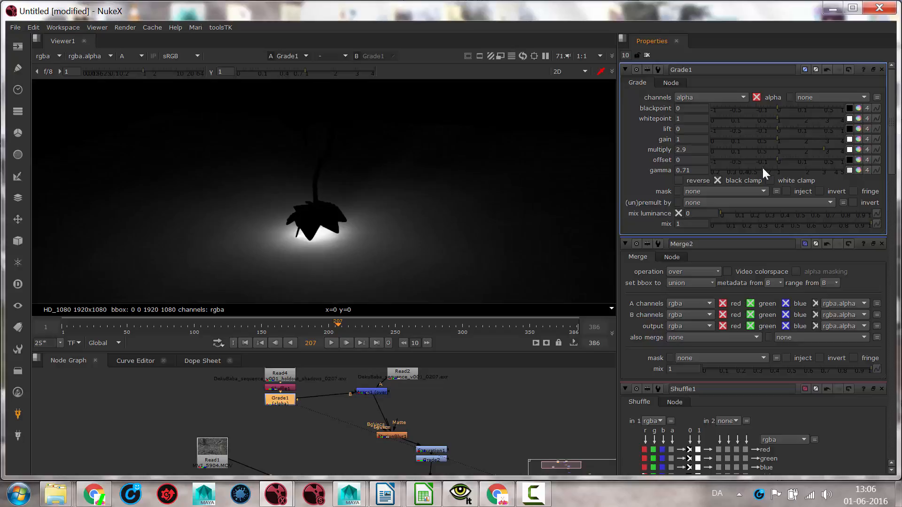
left_click(373, 393)
key("1")
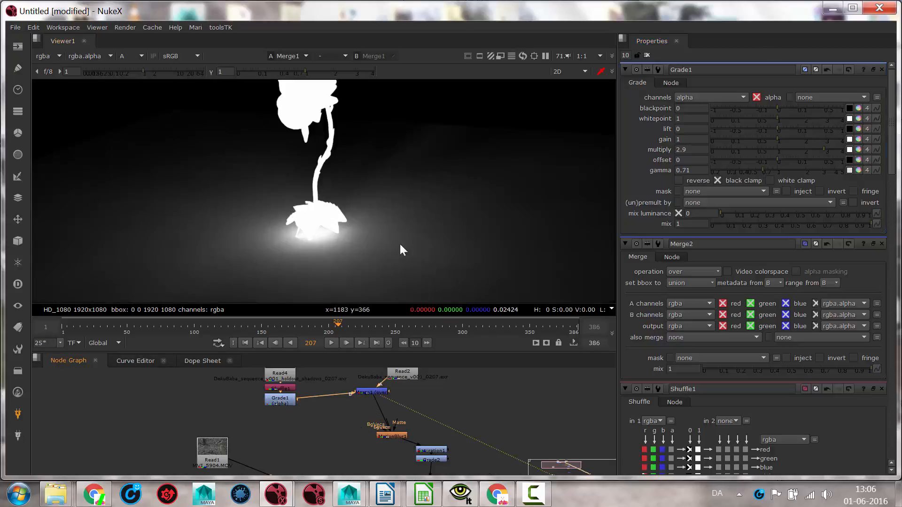
left_click_drag(368, 388, 374, 394)
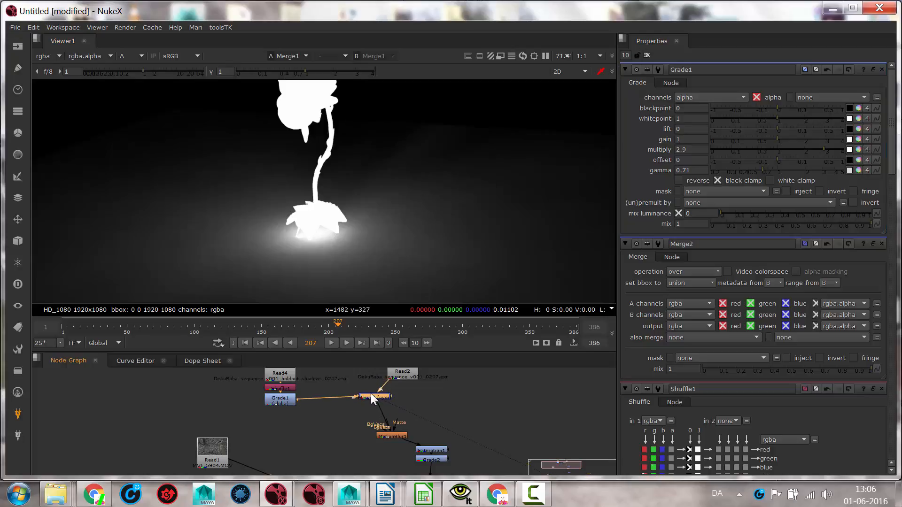
left_click_drag(767, 170, 750, 165)
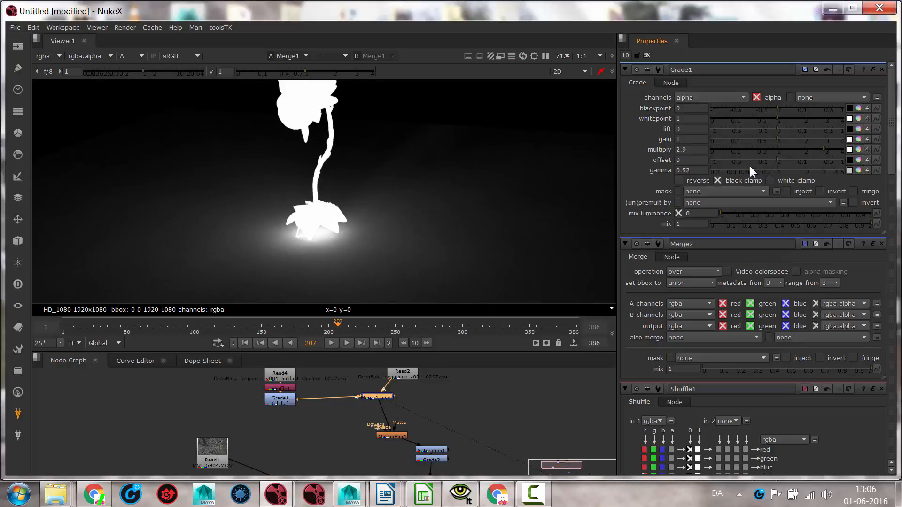
View MotionBlur1's alpha and colour output at frame 257 and open its properties.
left_click(391, 436)
key("1")
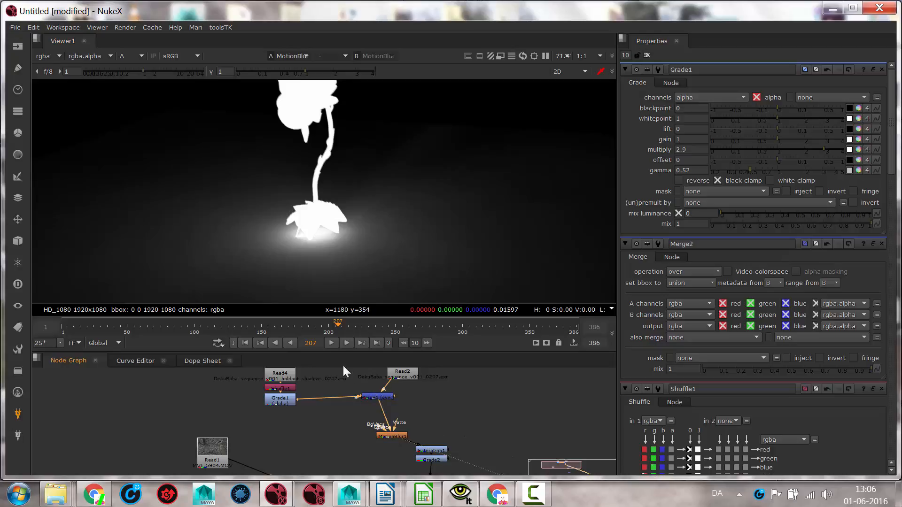
left_click(404, 327)
double_click(391, 436)
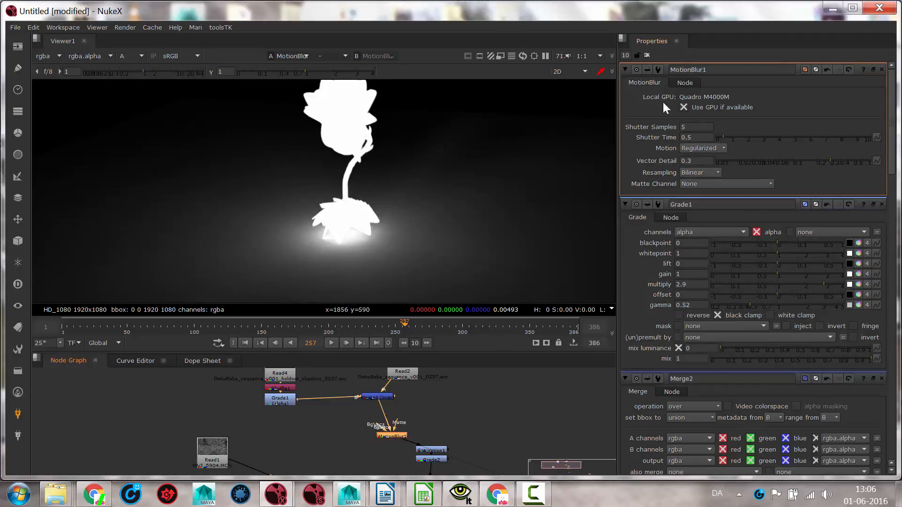
key("b")
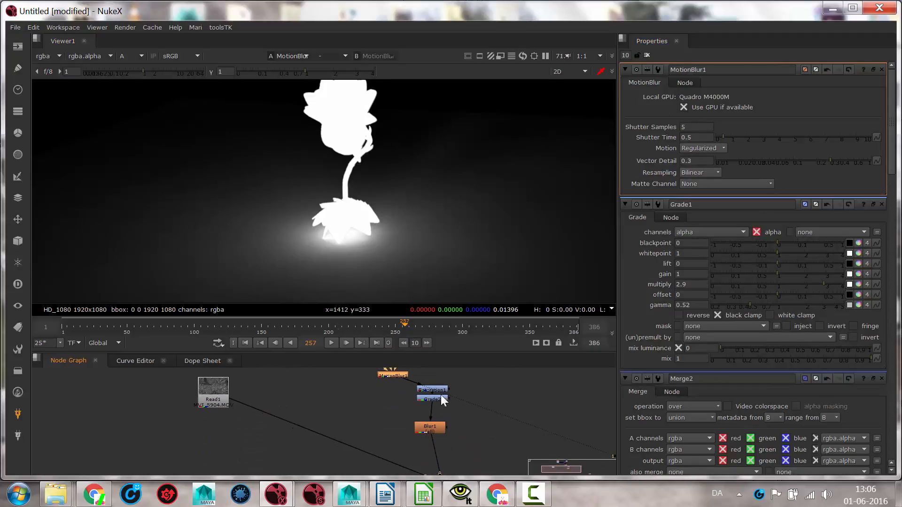
left_click(429, 387)
key("a")
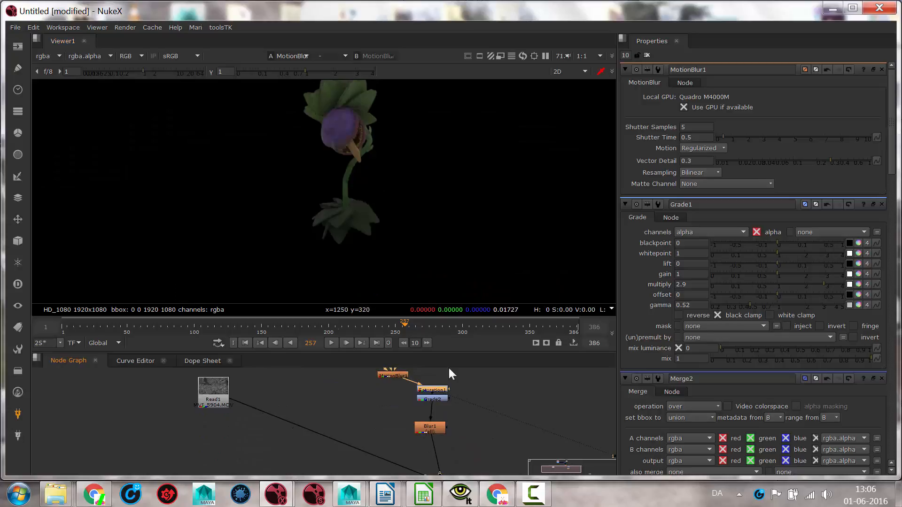
Scrub to frame 281 and inspect the plant's motion blur in colour and alpha.
left_click(405, 325)
left_click_drag(406, 323, 414, 326)
left_click_drag(421, 323, 437, 325)
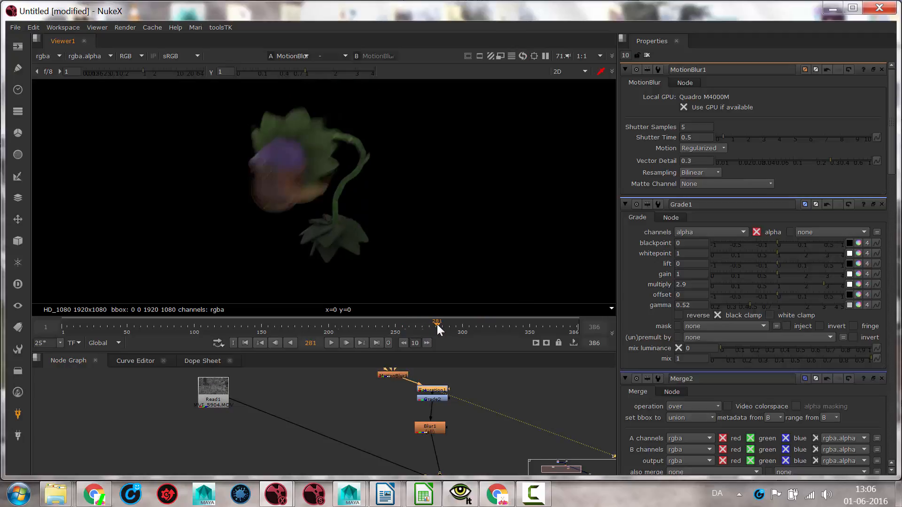
middle_click_drag(382, 396, 389, 418)
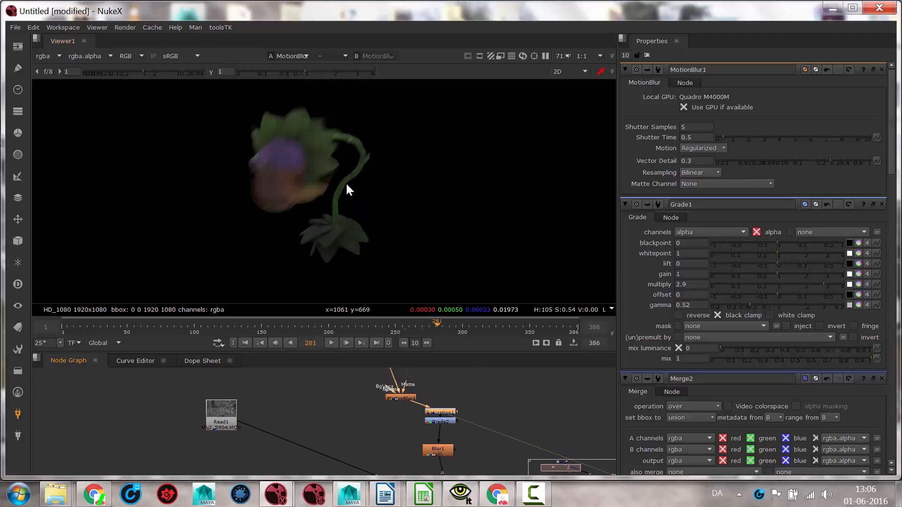
key("a")
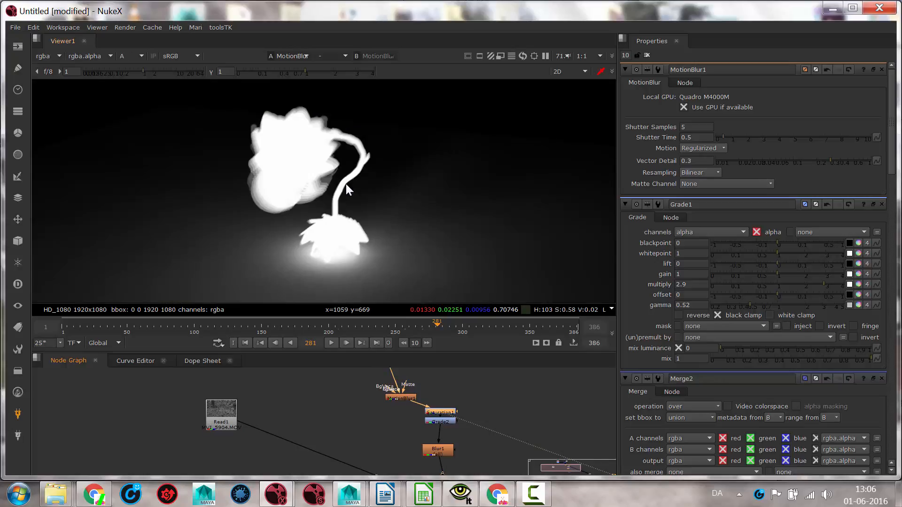
Set MotionBlur1's shutter samples to 10.
left_click(701, 128)
type("10")
key("Return")
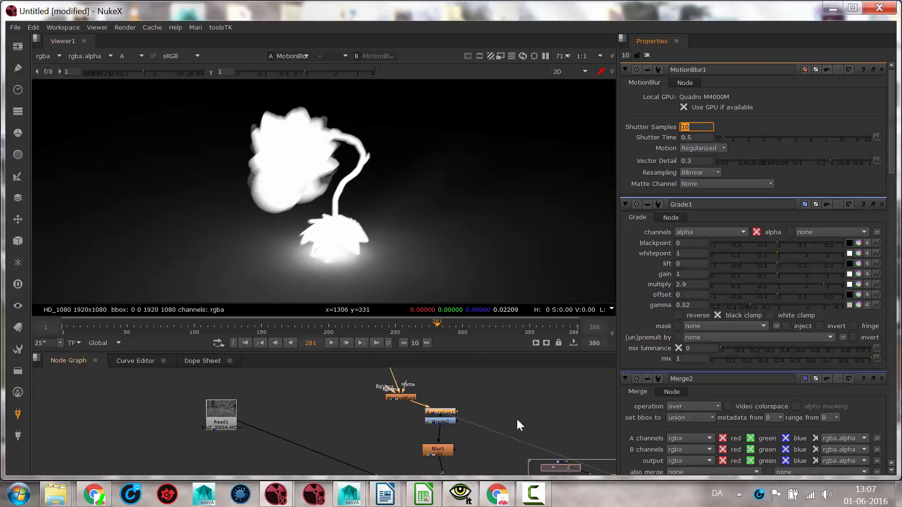
Open the Read2 and Merge1 properties and try Merge1's fringe option on the alpha around the plant's base.
middle_click_drag(473, 374, 472, 426)
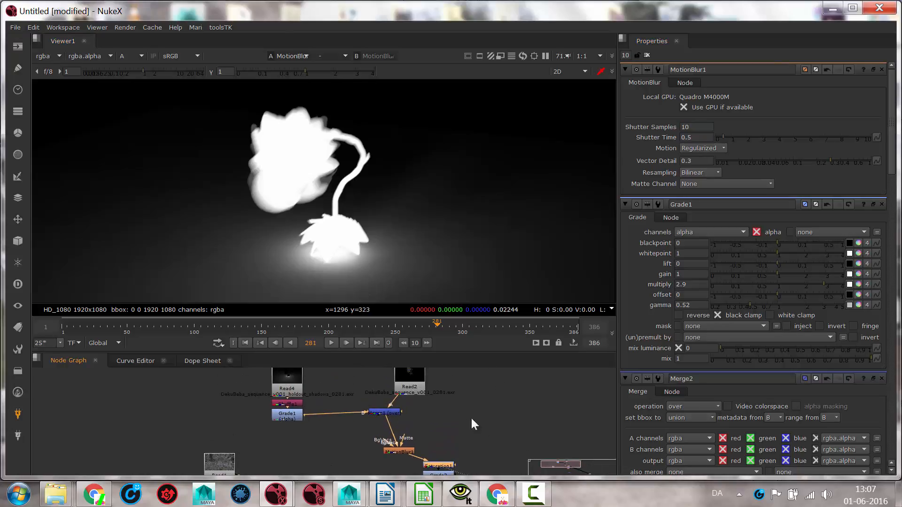
double_click(411, 384)
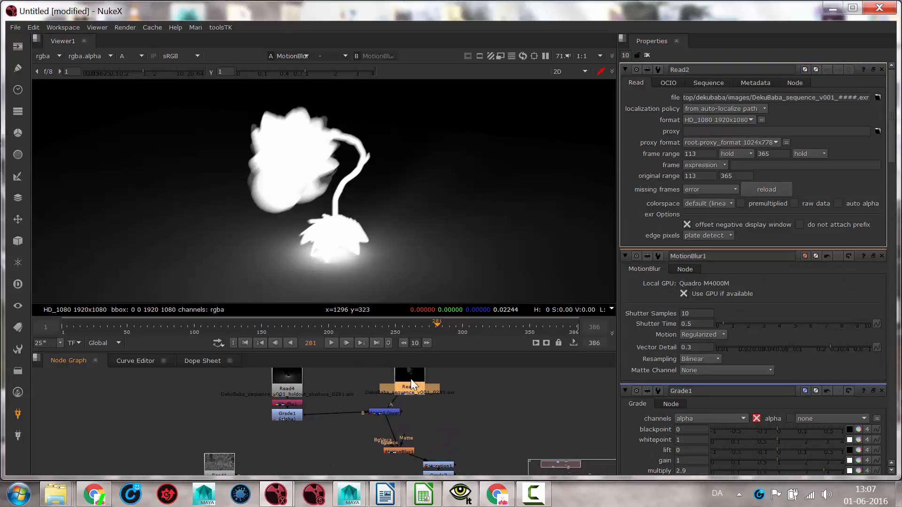
double_click(383, 414)
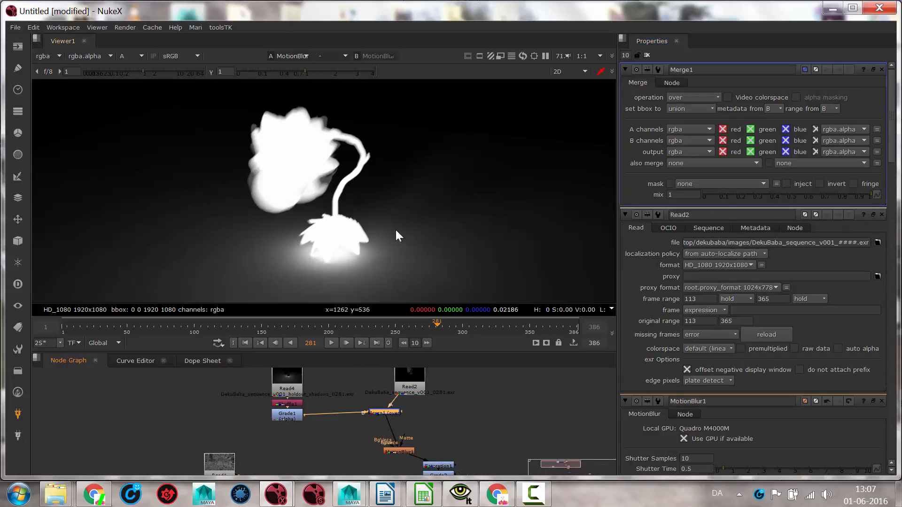
scroll(348, 247, "up", 3)
middle_click_drag(348, 251, 381, 191)
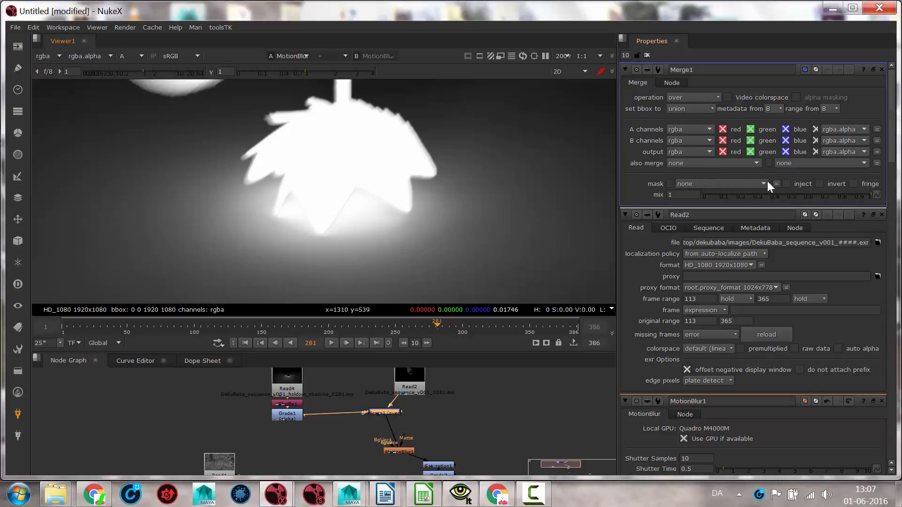
left_click(851, 184)
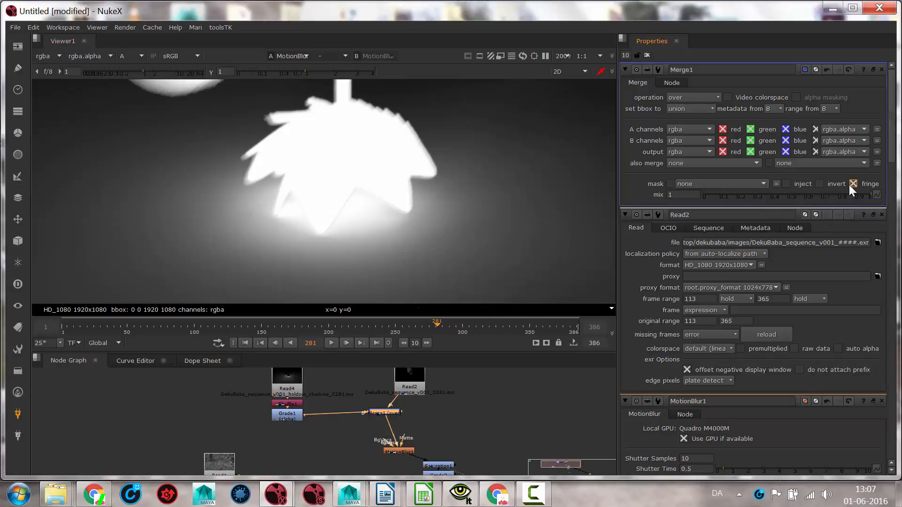
left_click(851, 184)
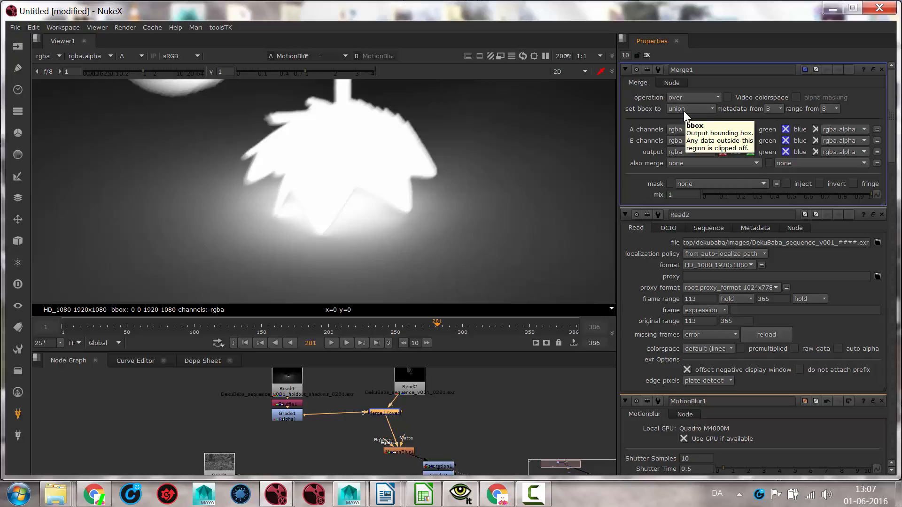
Enable the premultiplied option on Read2, and try the same option on Read4.
left_click(412, 374)
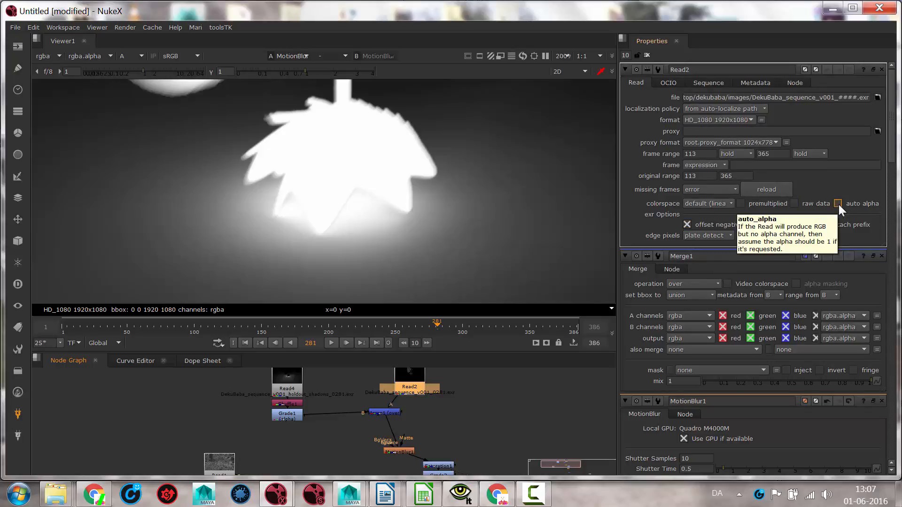
left_click(741, 204)
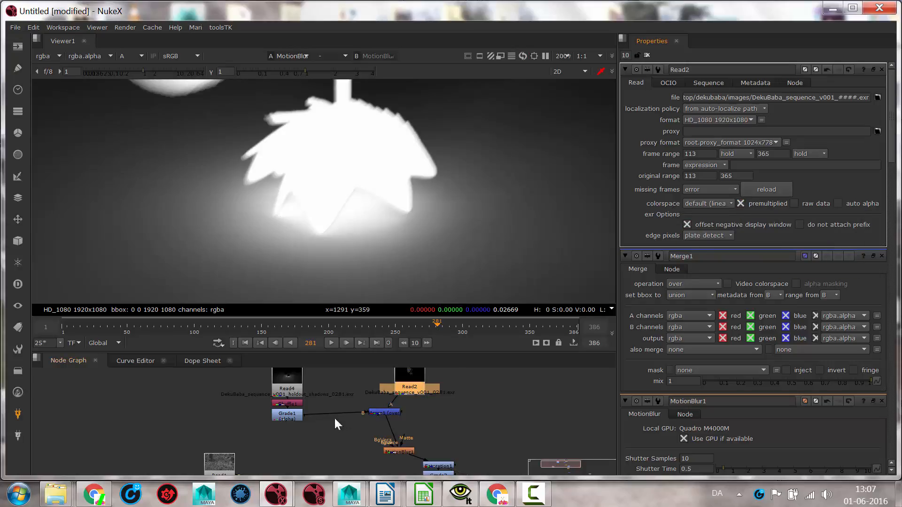
double_click(288, 389)
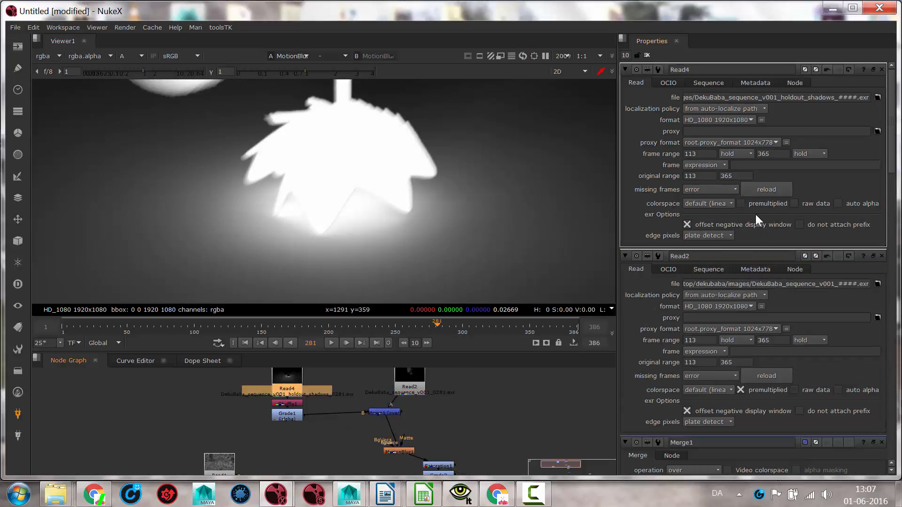
left_click(741, 203)
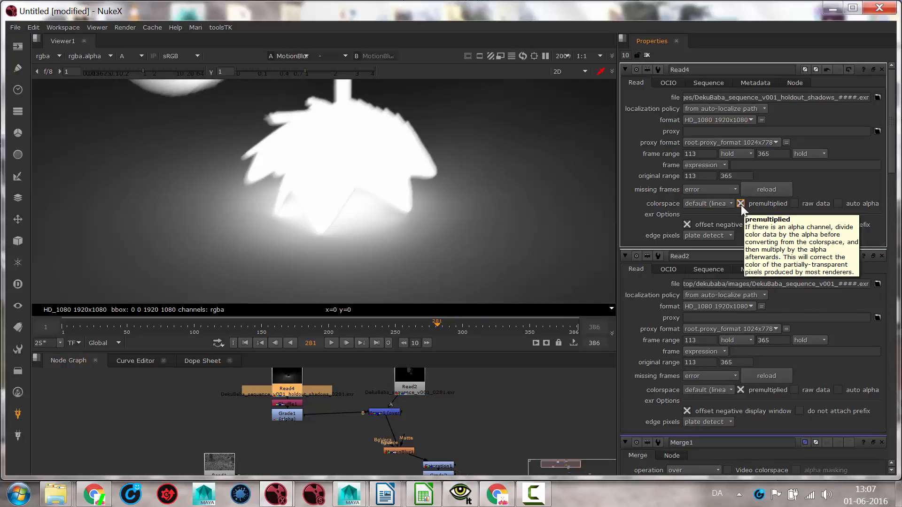
left_click(740, 204)
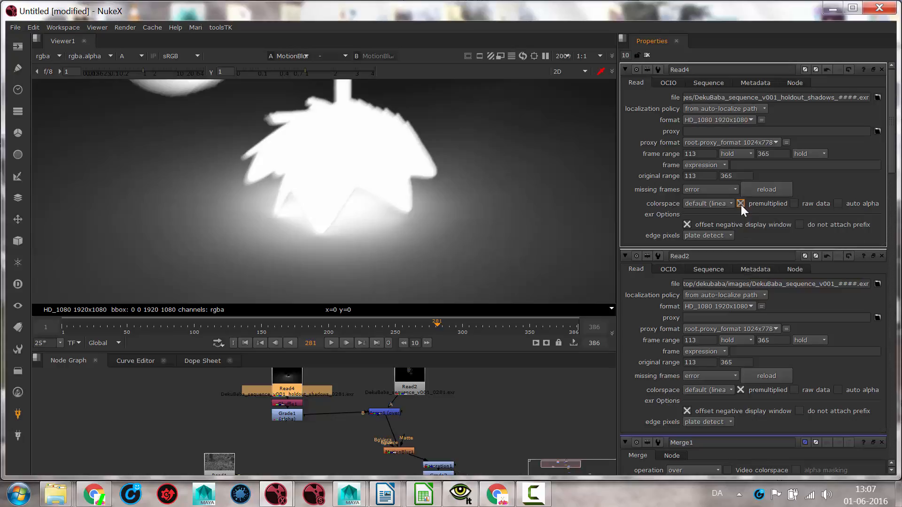
Open Merge1's properties and inspect the Read4 and Read2 renders, viewing Read2 in both alpha and colour.
double_click(378, 412)
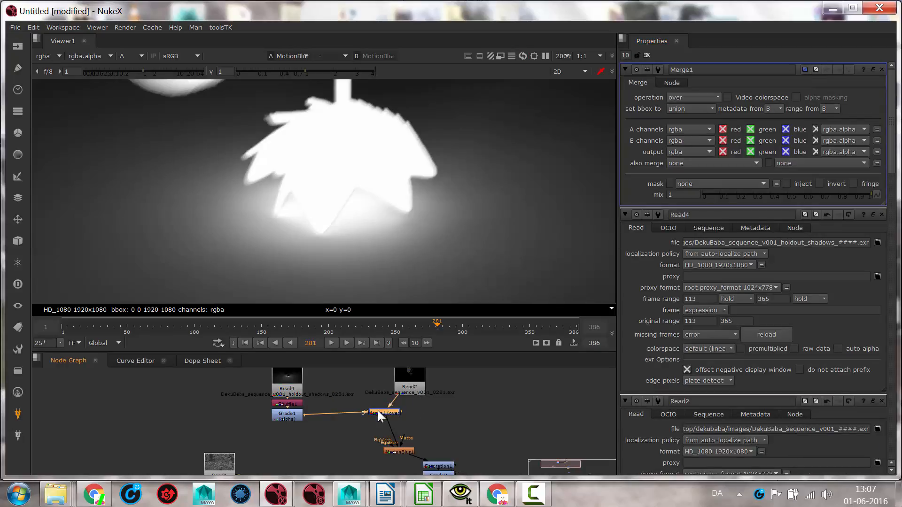
key("1")
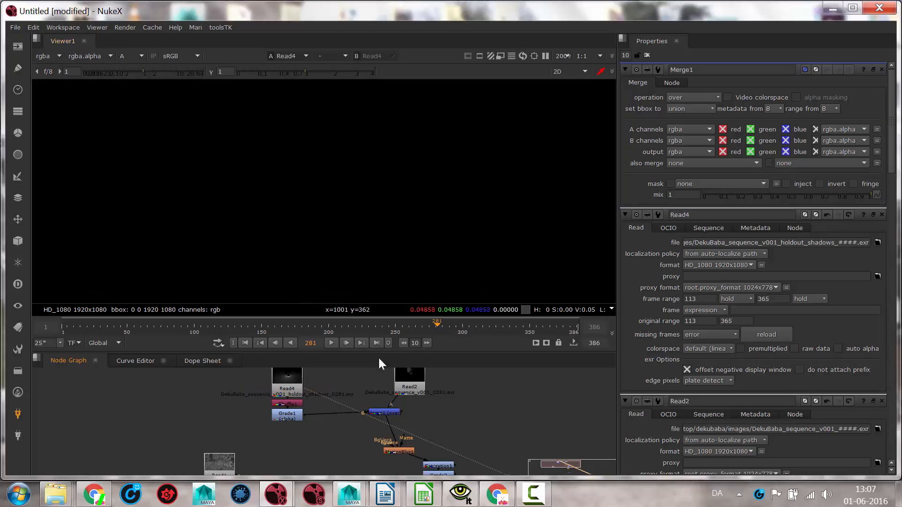
left_click(408, 376)
key("1")
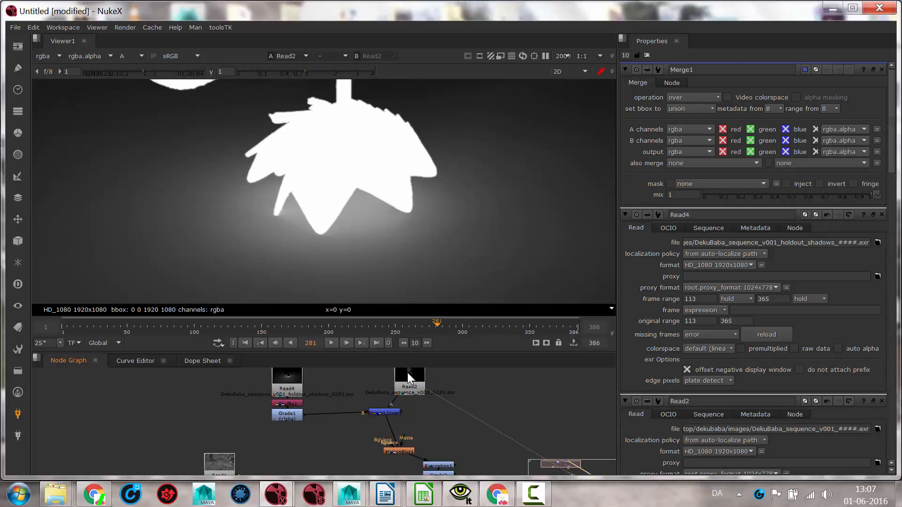
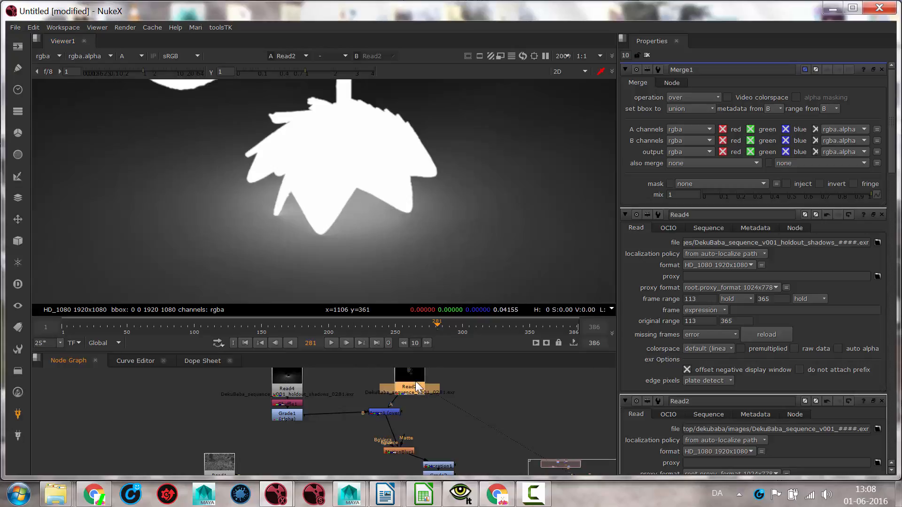
scroll(391, 253, "down", 6)
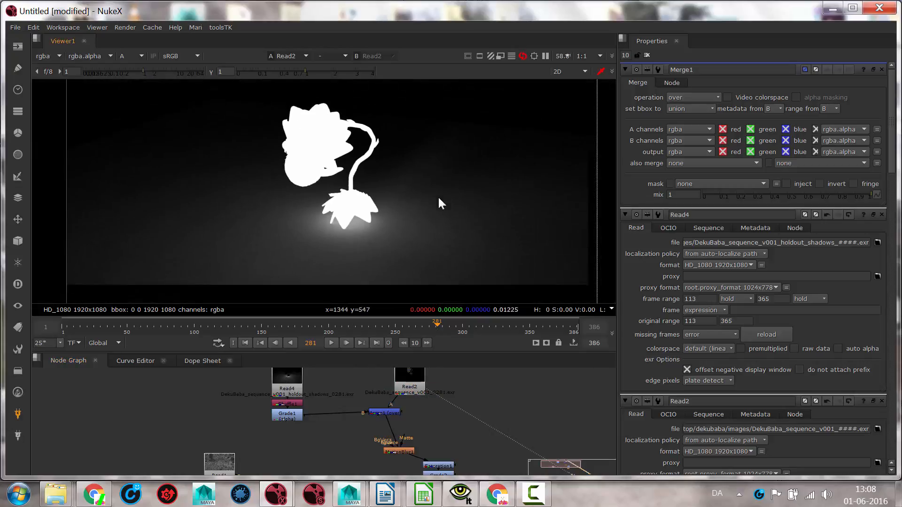
key("a")
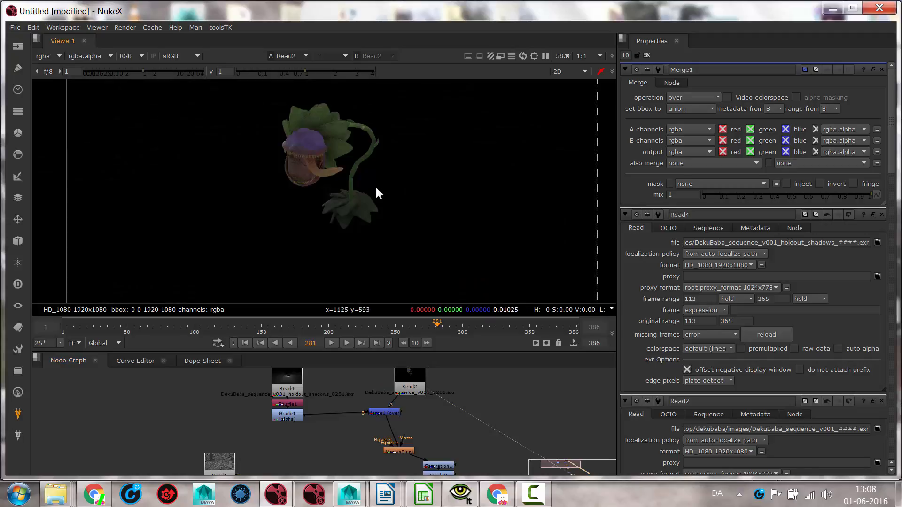
left_click(413, 383)
key("1")
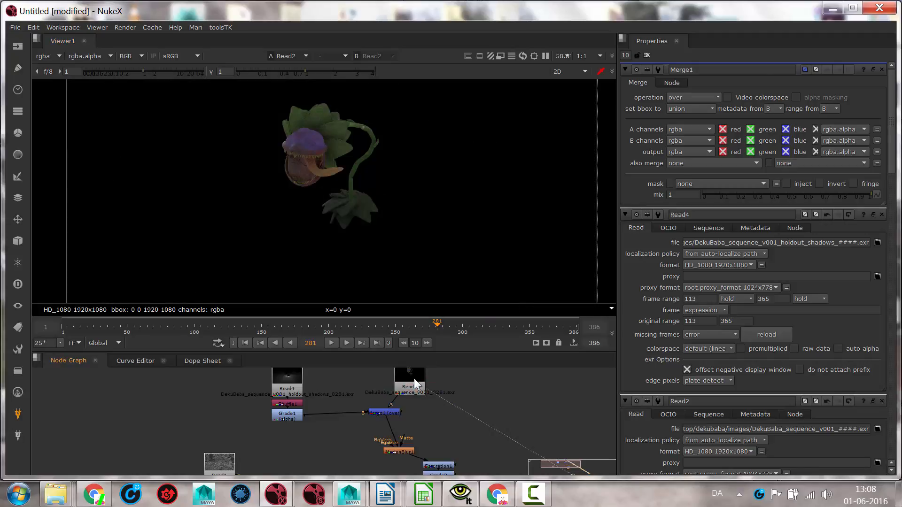
left_click(412, 389)
key("a")
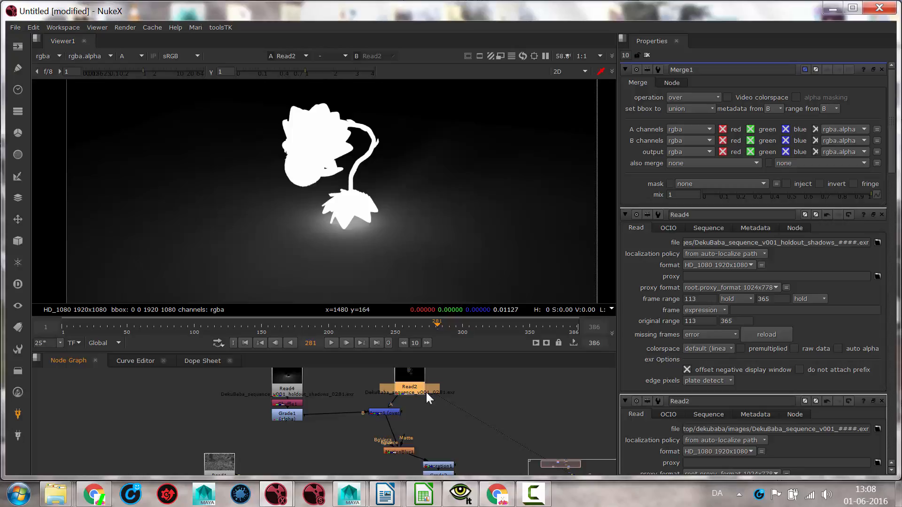
Compare the alpha of Merge1 with that of Read2, looking closely around the plant's base.
left_click(383, 413)
key("1")
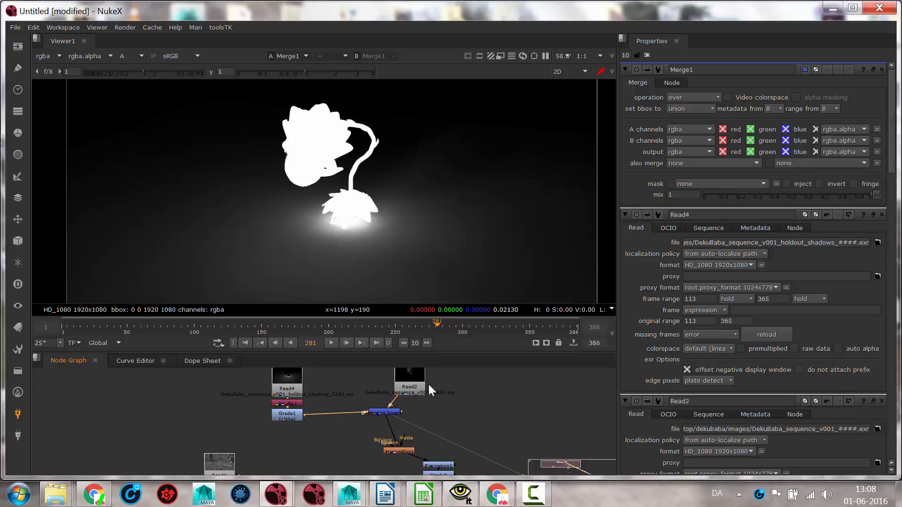
left_click(410, 387)
key("1")
scroll(358, 238, "up", 5)
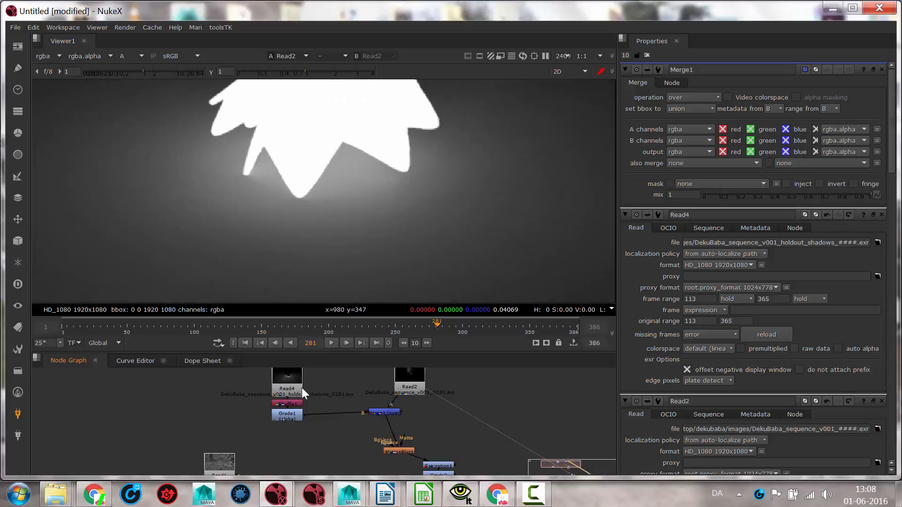
left_click(384, 412)
key("1")
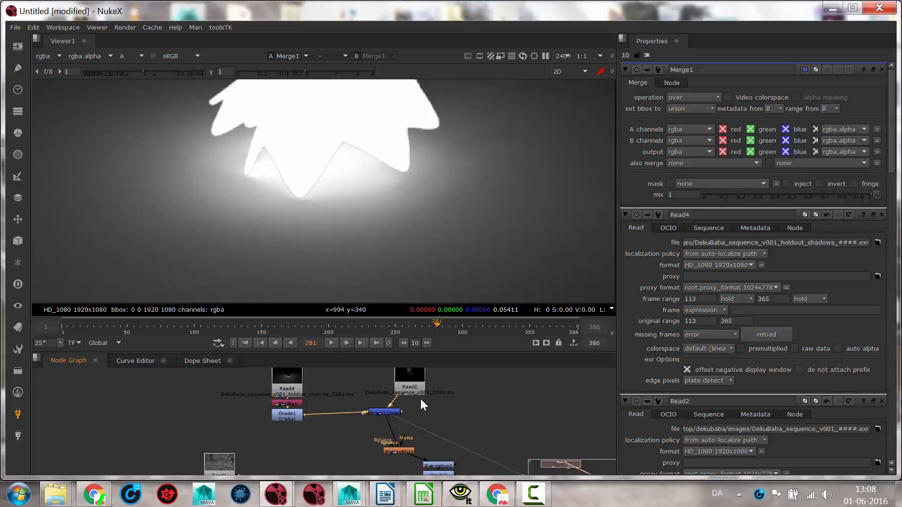
Turn off the premultiplied option on Read2.
double_click(407, 385)
left_click(770, 203)
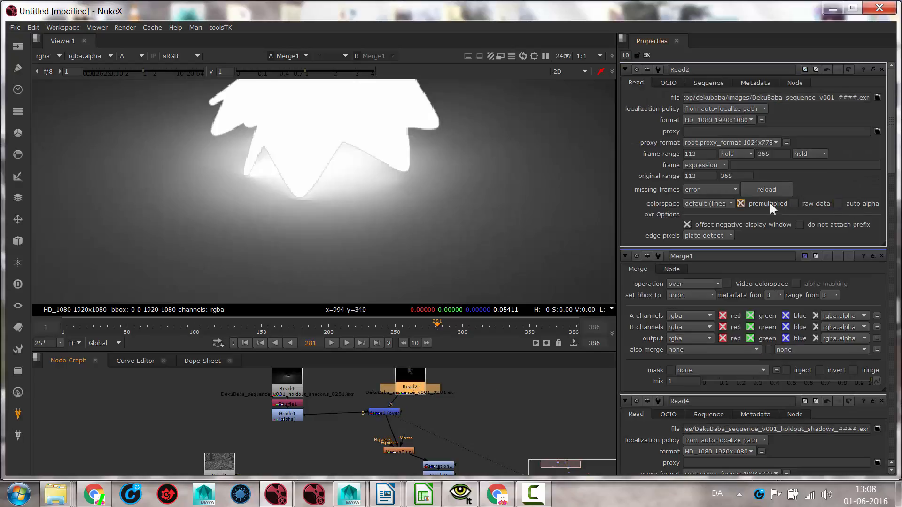
left_click(740, 204)
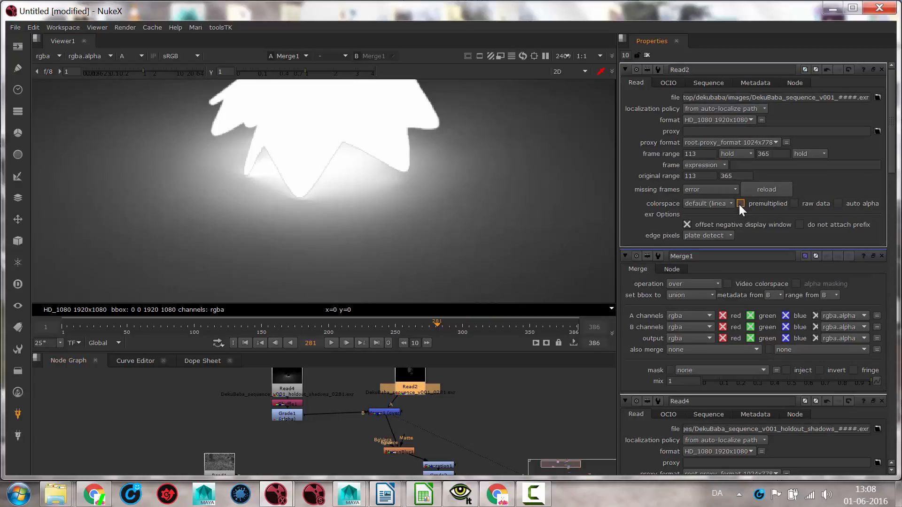
Try the Gamma2.2 colorspace with premultiplied on Read2, and restore the default colorspace with premultiplied off.
left_click(717, 204)
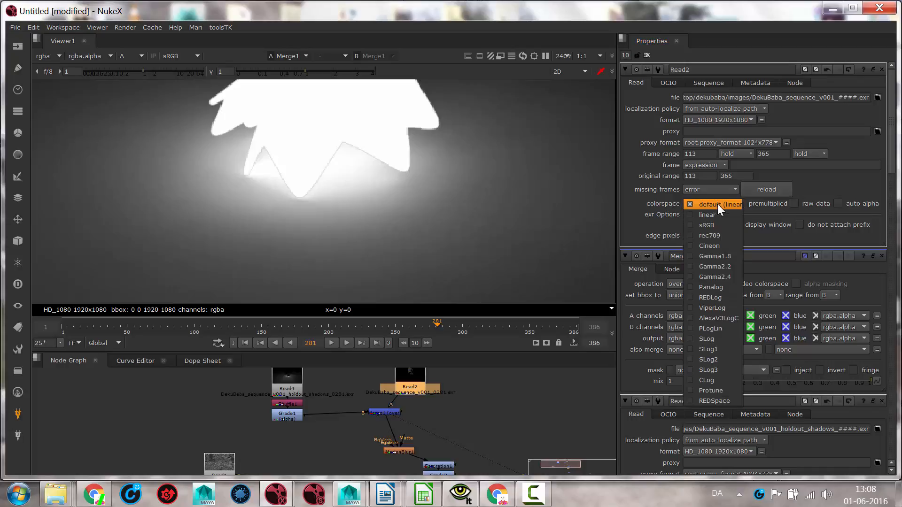
left_click(723, 266)
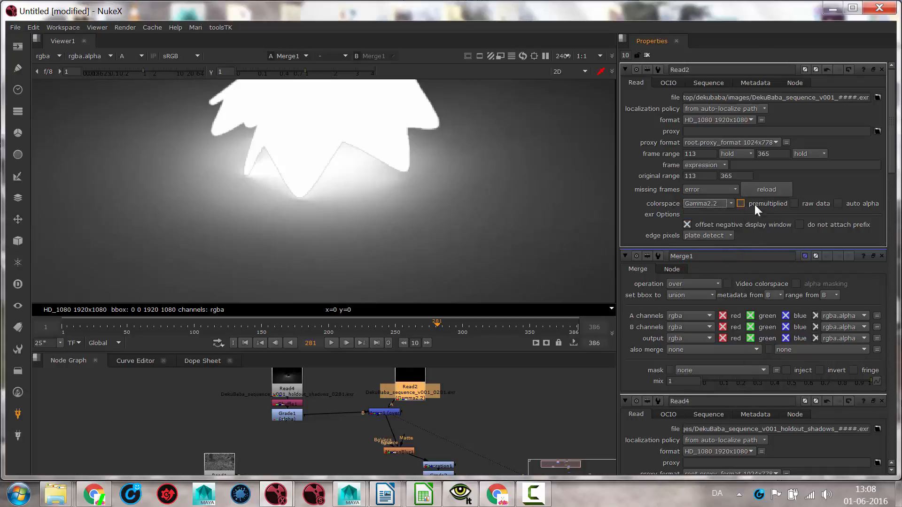
left_click(741, 203)
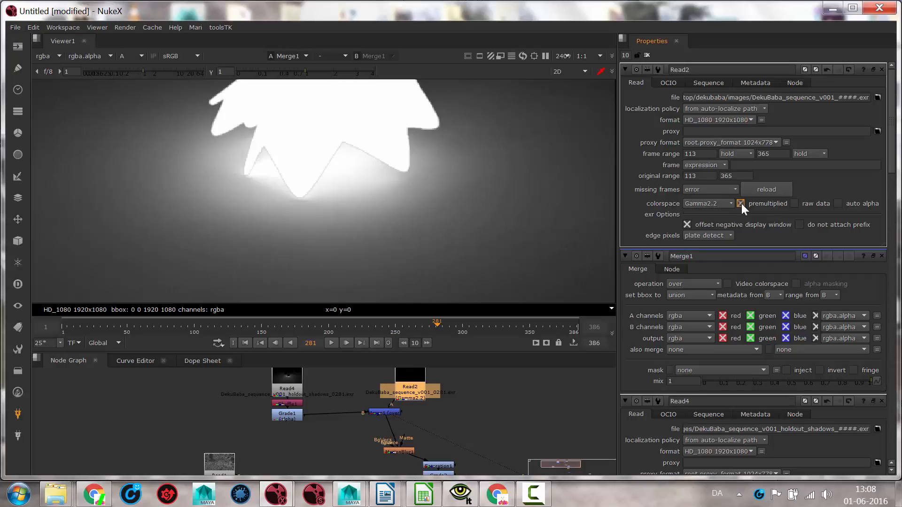
left_click(707, 203)
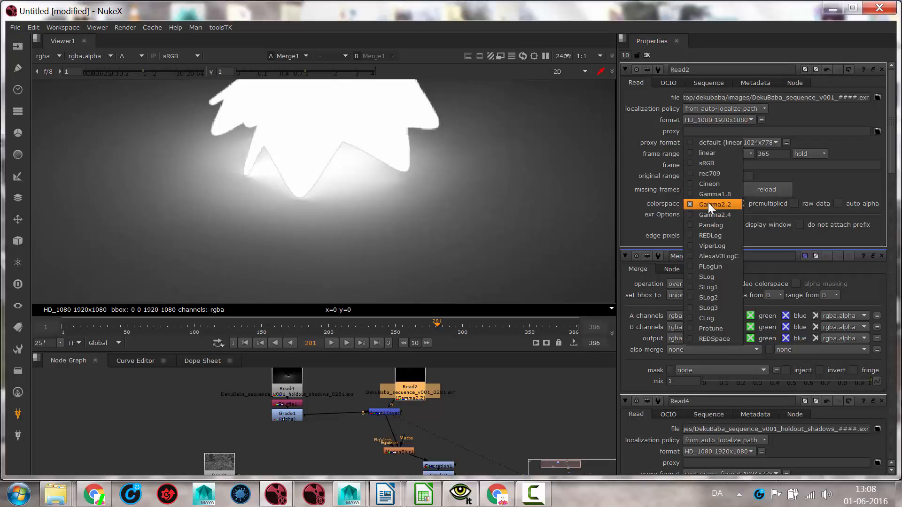
left_click(718, 144)
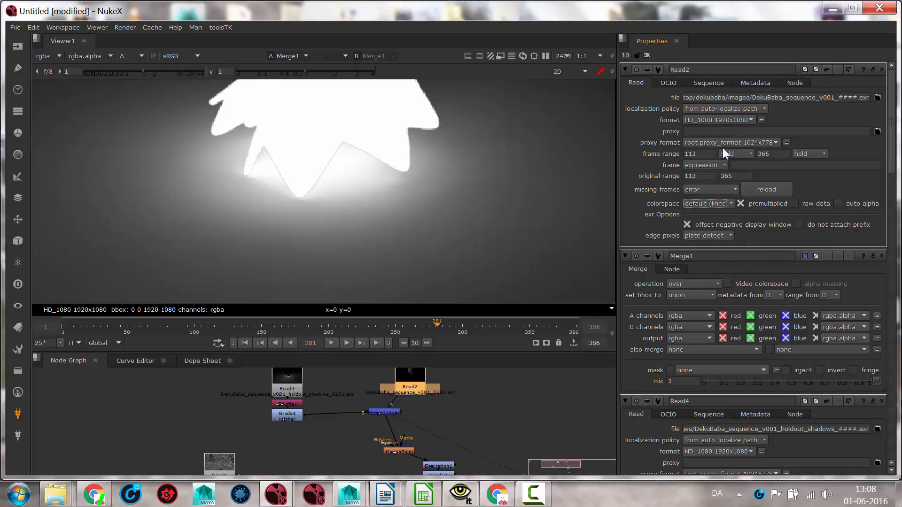
left_click(743, 204)
left_click(741, 203)
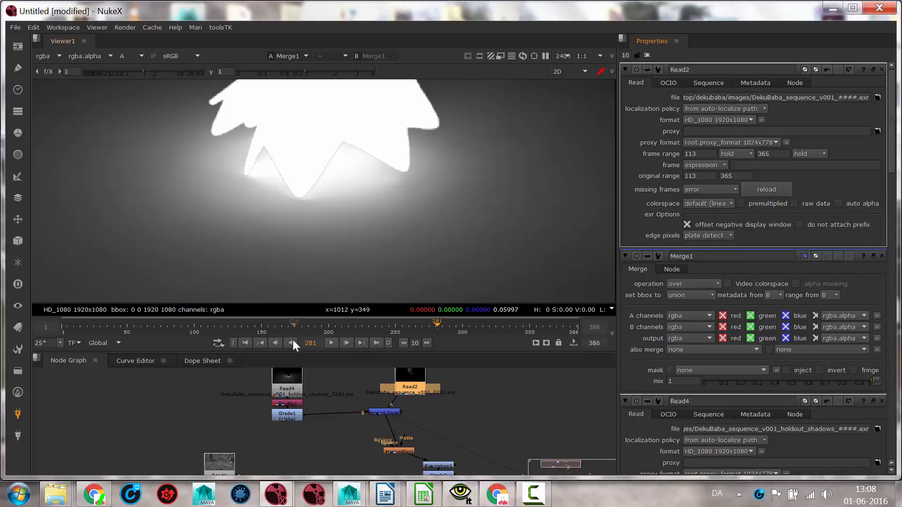
View Read2, Read4 and Grade1 in turn to examine the alpha around the plant's base.
key("1")
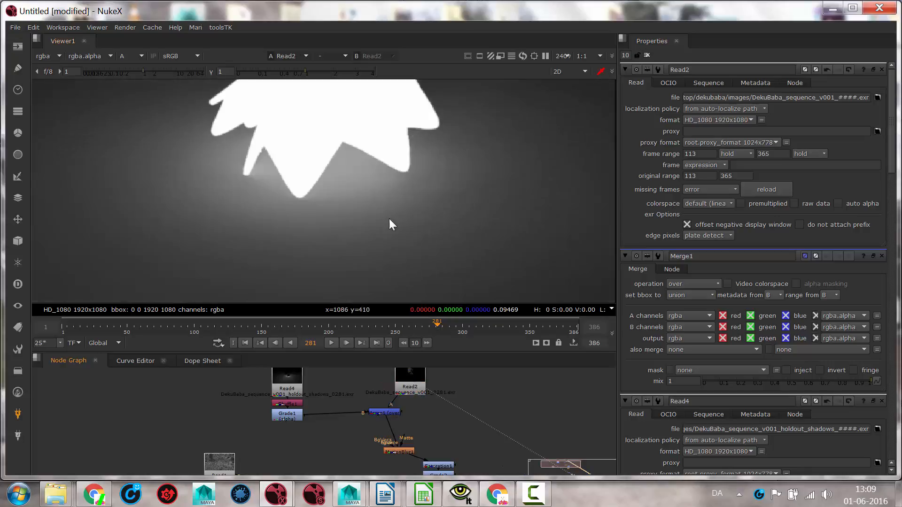
key("1")
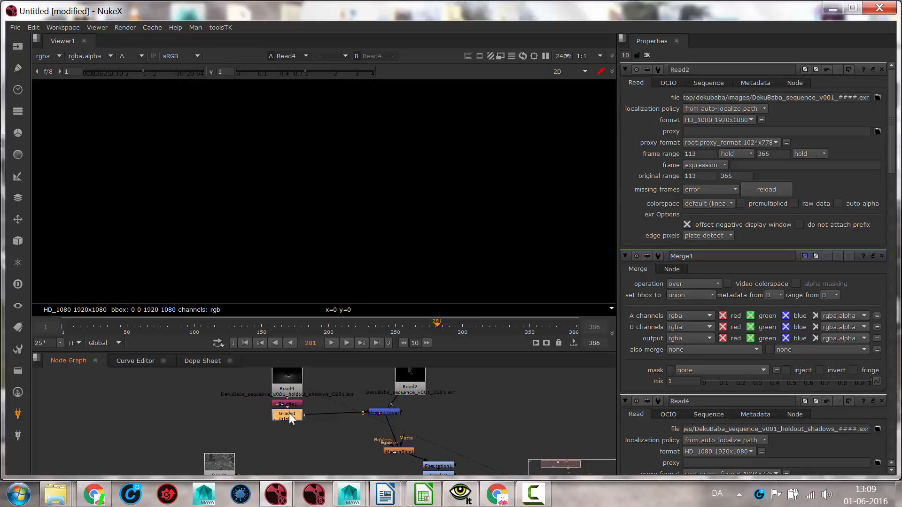
key("1")
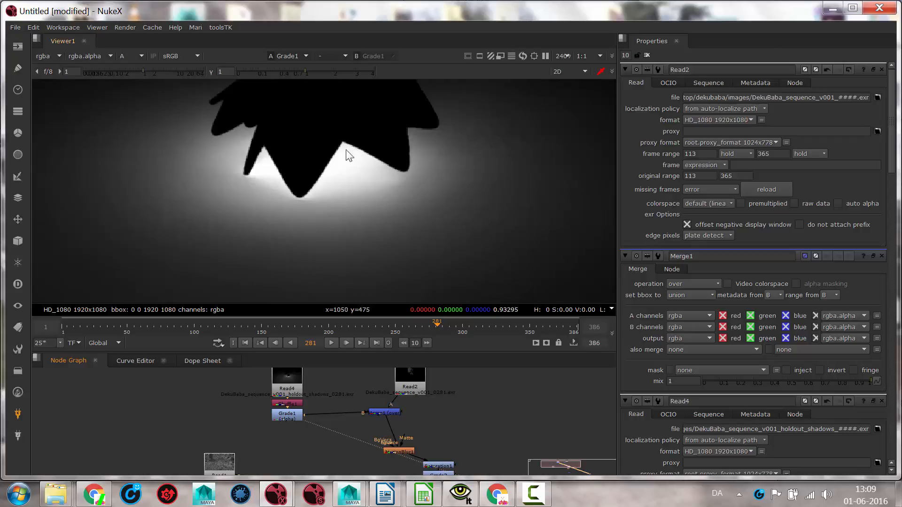
Enable the premultiplied option on Read4, open Read2's properties and check the alpha of Merge1.
double_click(286, 381)
left_click(740, 203)
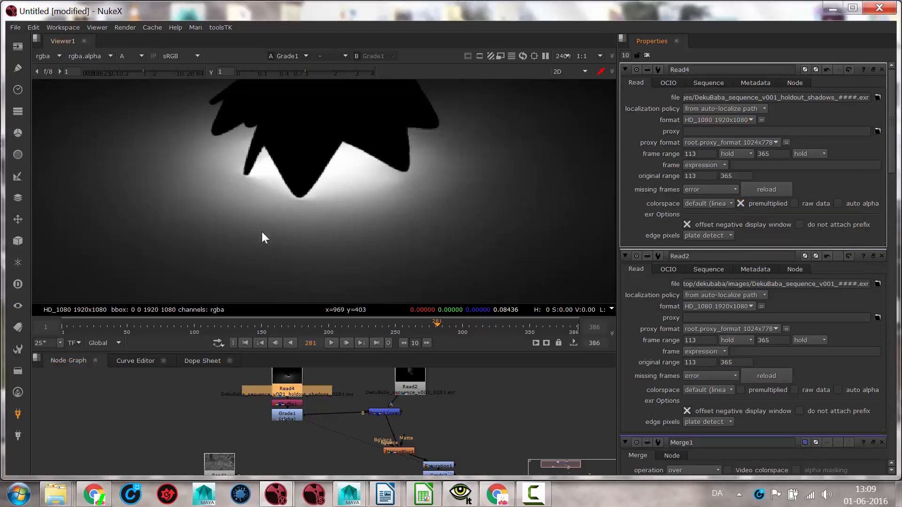
double_click(409, 379)
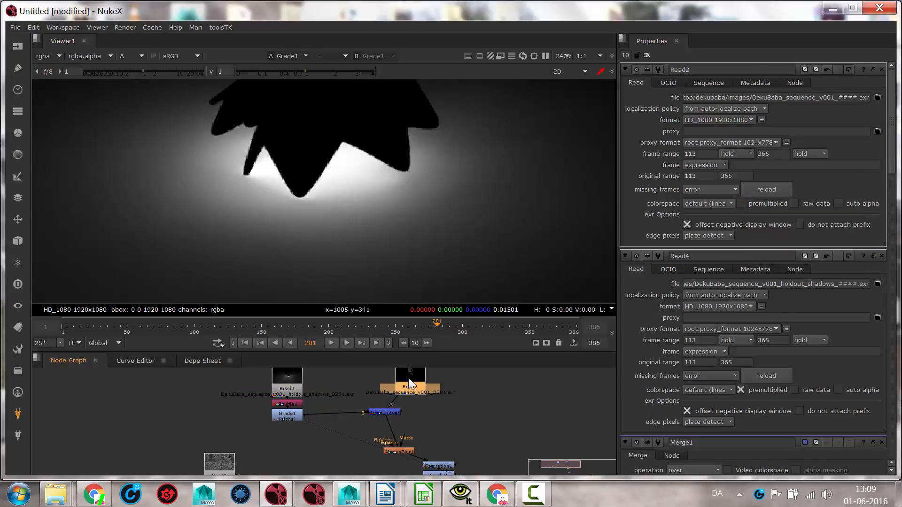
left_click(385, 413)
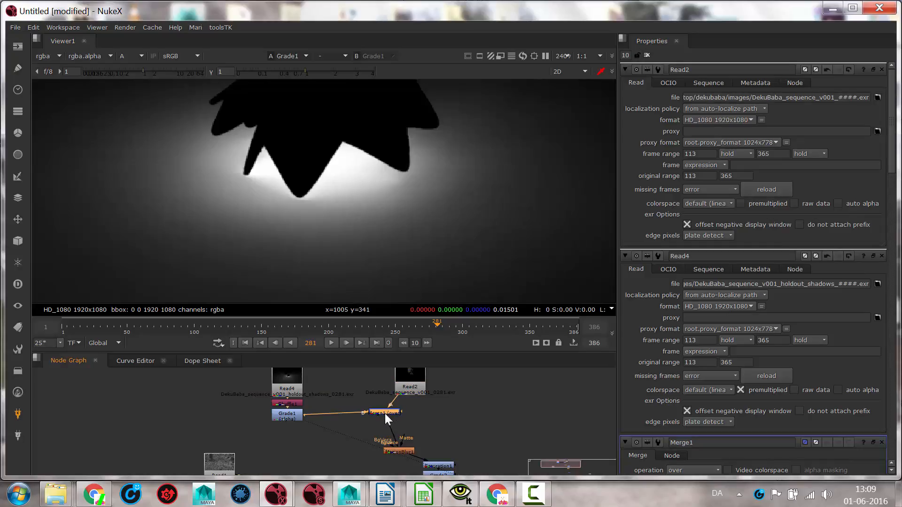
key("1")
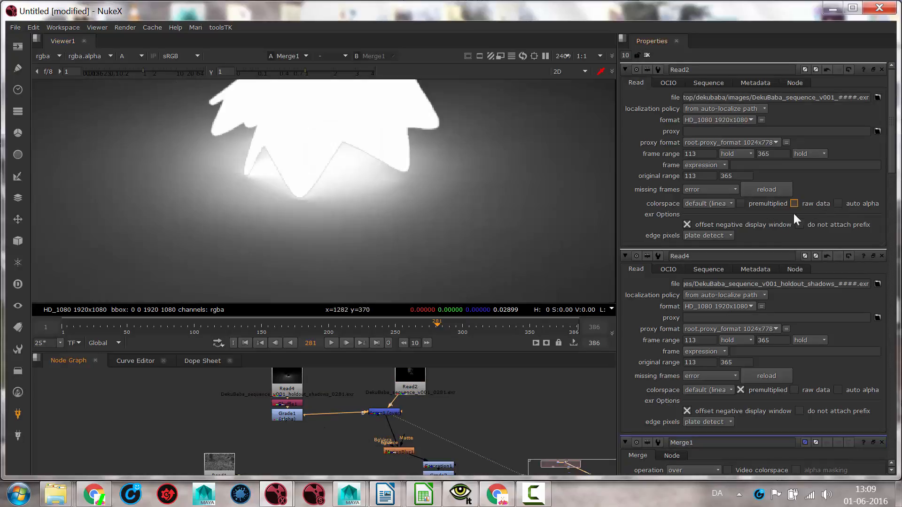
Set the colorspace of the holdout shadow render Read4 to Gamma2.2.
double_click(294, 384)
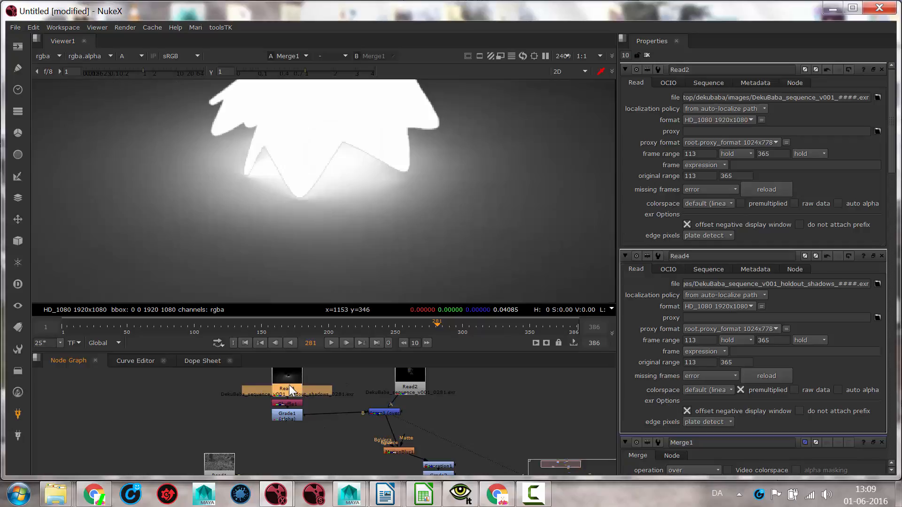
left_click(723, 205)
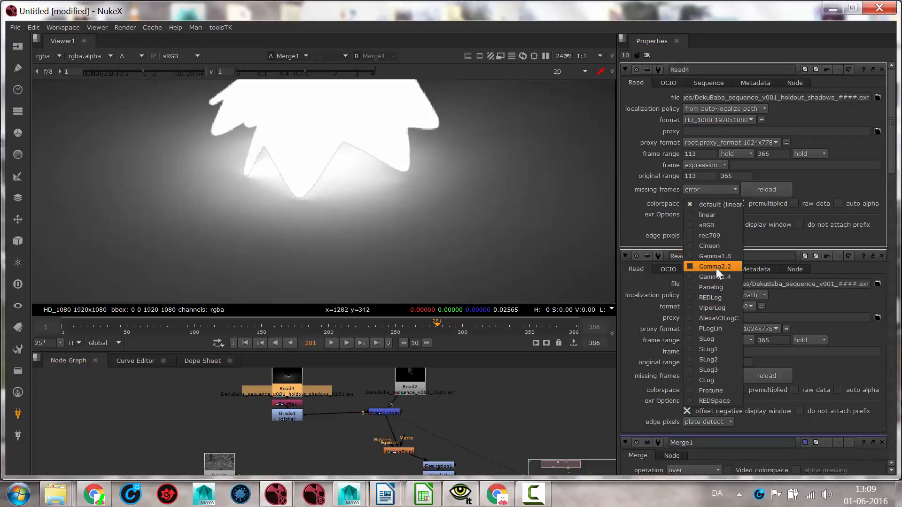
left_click(715, 268)
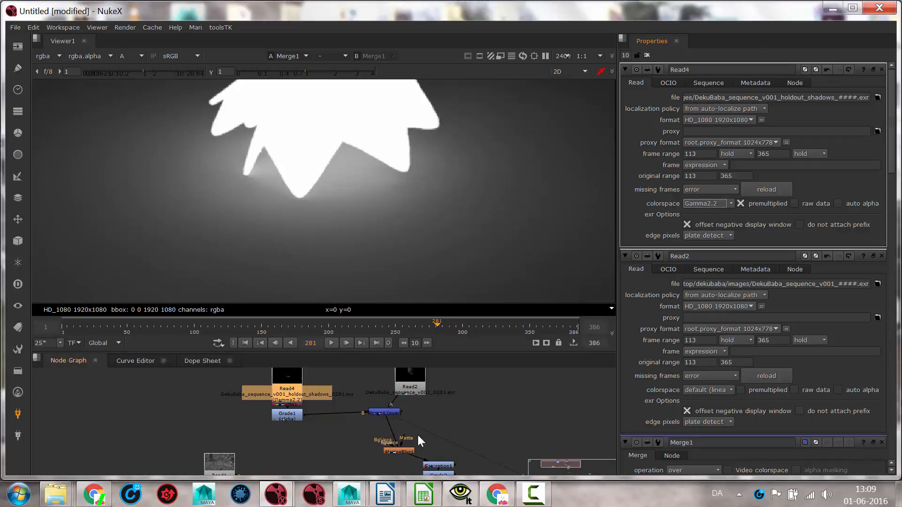
Compare the alpha of Read2 and Merge1 around the plant's base and in a wider view of the plant.
left_click(384, 414)
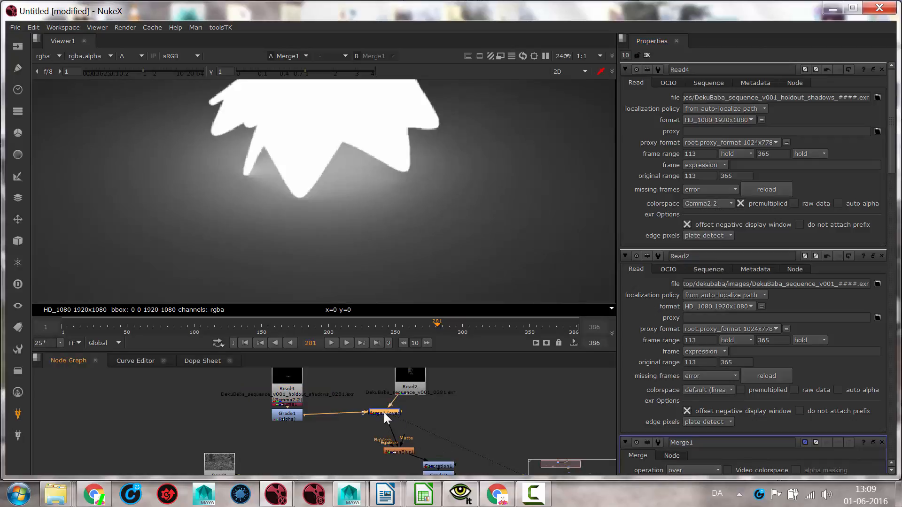
left_click(410, 370)
key("1")
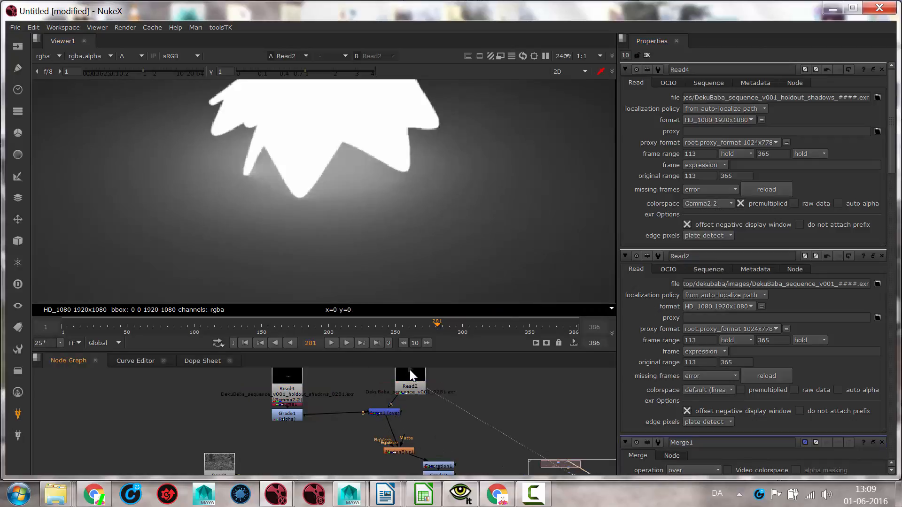
left_click(383, 414)
key("1")
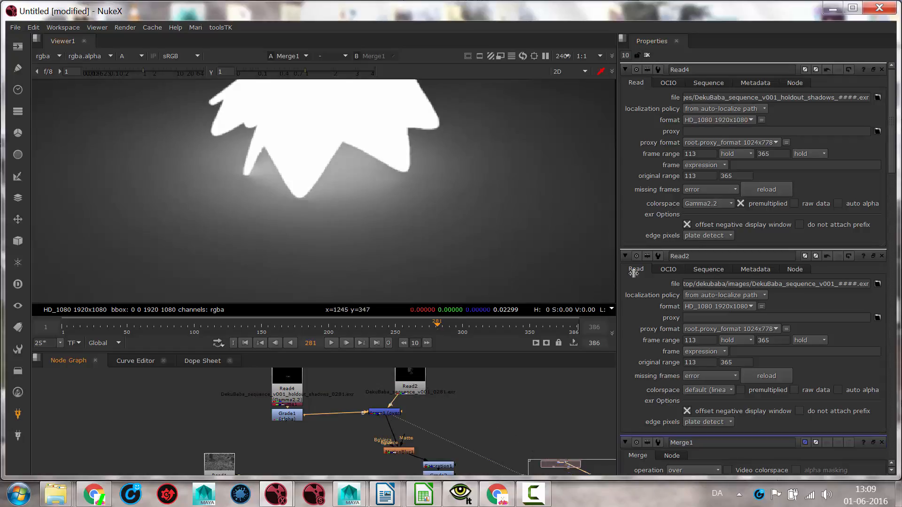
scroll(505, 224, "down", 3)
middle_click_drag(536, 188, 500, 270)
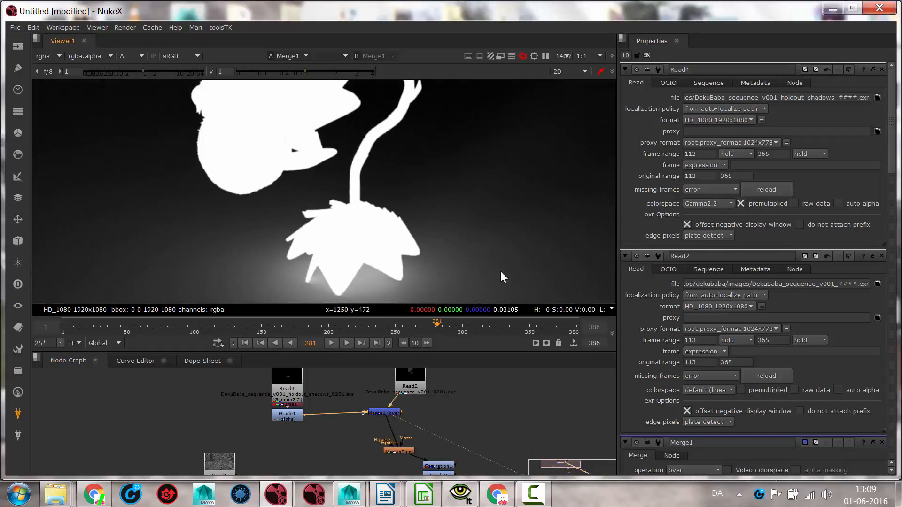
middle_click_drag(526, 233, 493, 167)
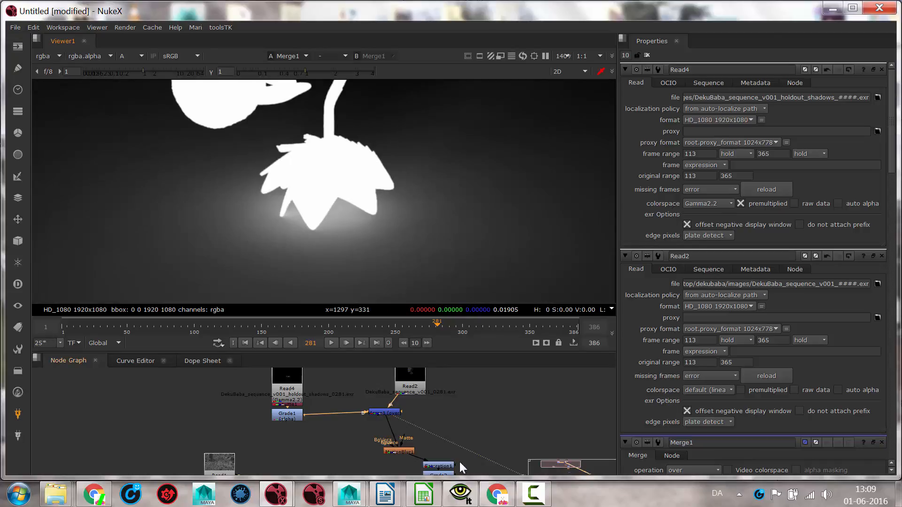
middle_click_drag(461, 468, 447, 357)
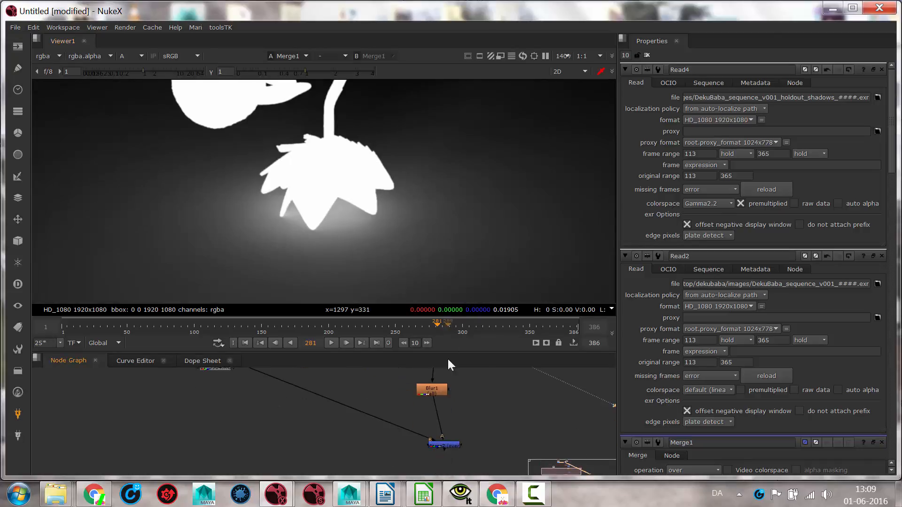
View Merge2's alpha and its color composite around the plant's base.
left_click(444, 446)
key("1")
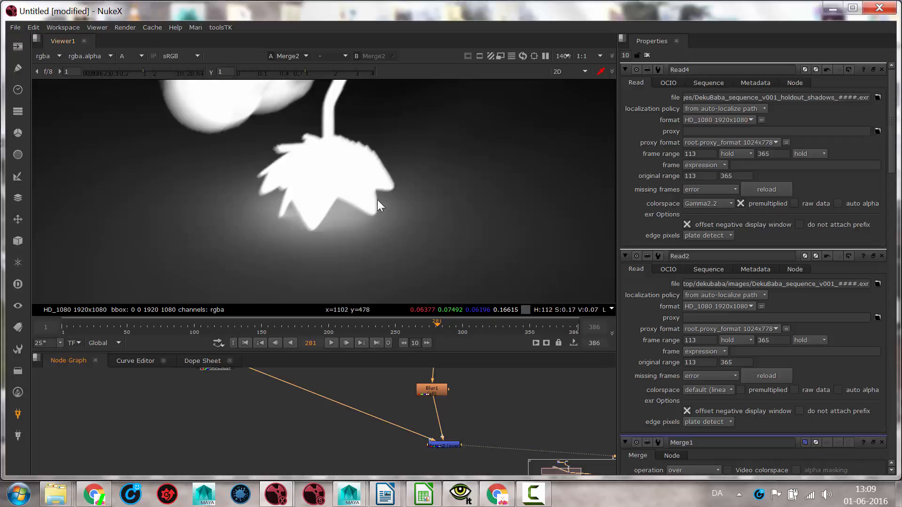
scroll(369, 227, "down", 2)
key("a")
scroll(369, 226, "up", 5)
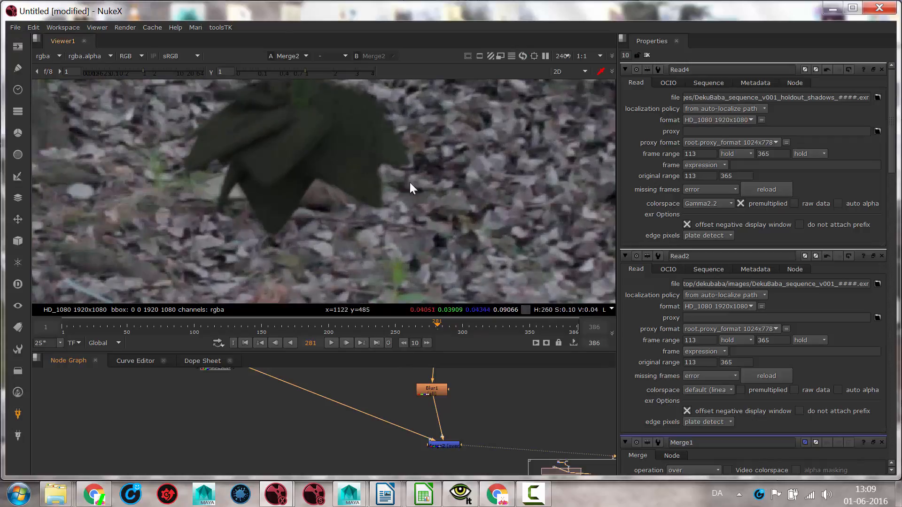
middle_click_drag(410, 185, 464, 241)
middle_click_drag(451, 272, 445, 232)
scroll(445, 232, "down", 2)
Close all open node properties, reopen Grade1's and set its gamma to 0.21.
middle_click_drag(410, 391, 390, 484)
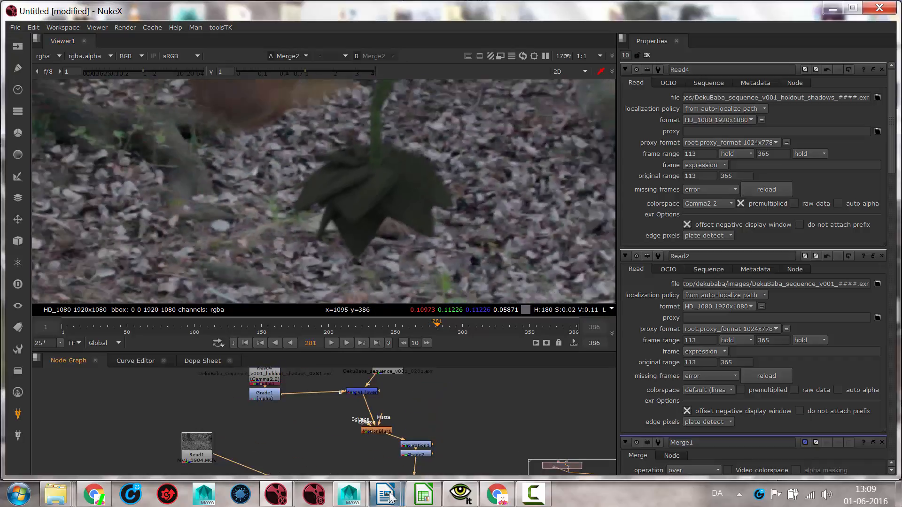
middle_click_drag(369, 423, 368, 446)
left_click_drag(269, 421, 276, 433)
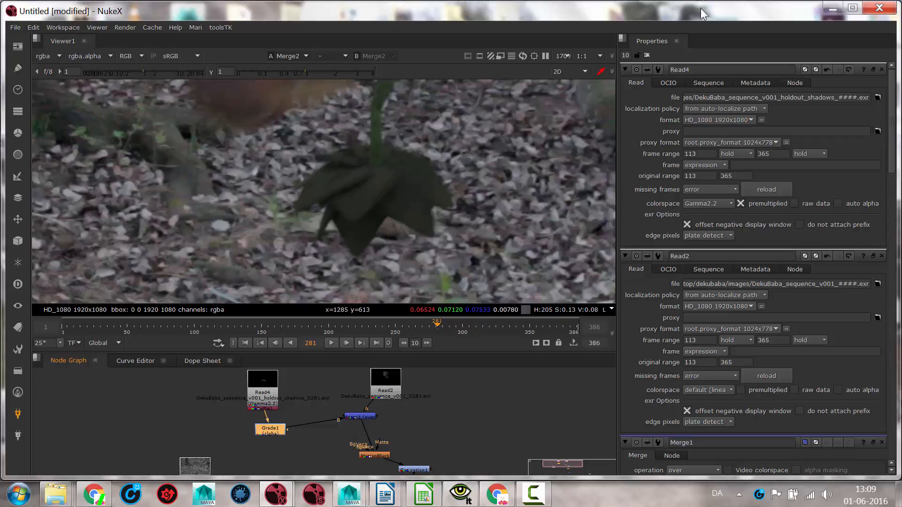
left_click(646, 55)
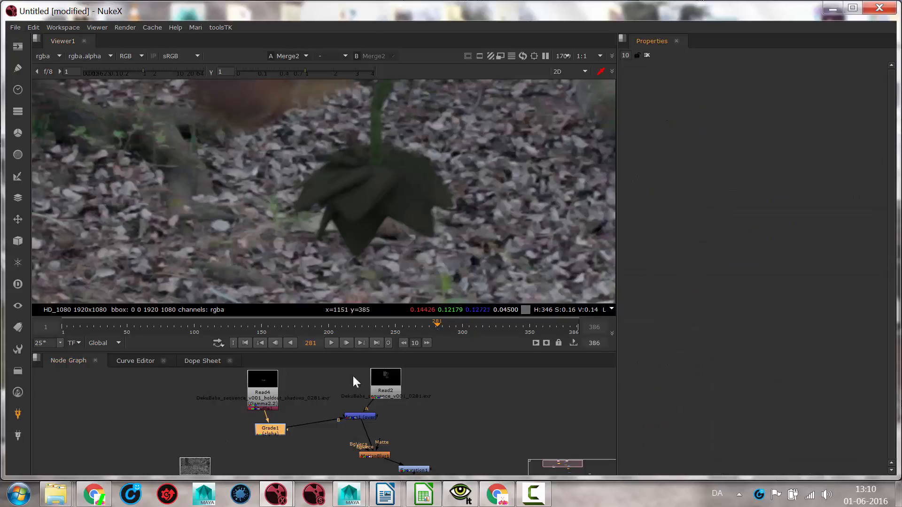
double_click(270, 428)
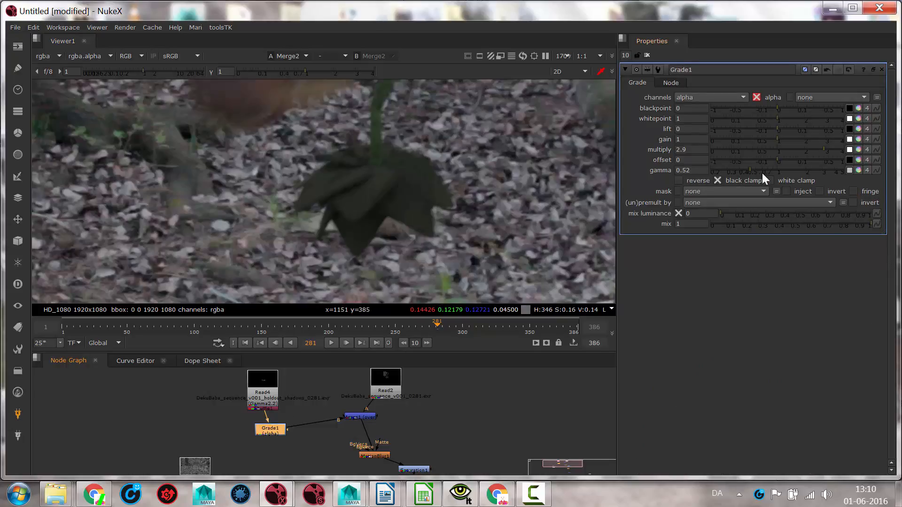
left_click_drag(750, 170, 712, 171)
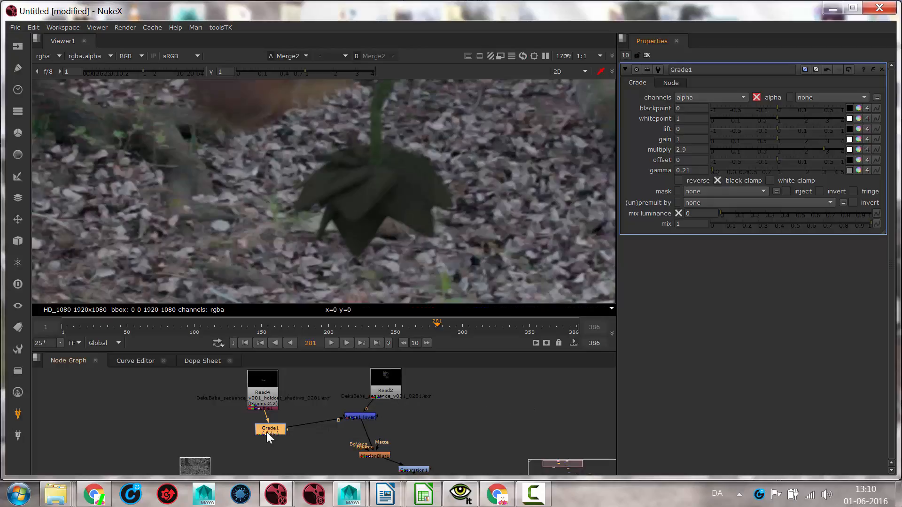
Compare the alpha of Read2 and Merge1 and open Read4's colorspace options.
left_click(391, 387)
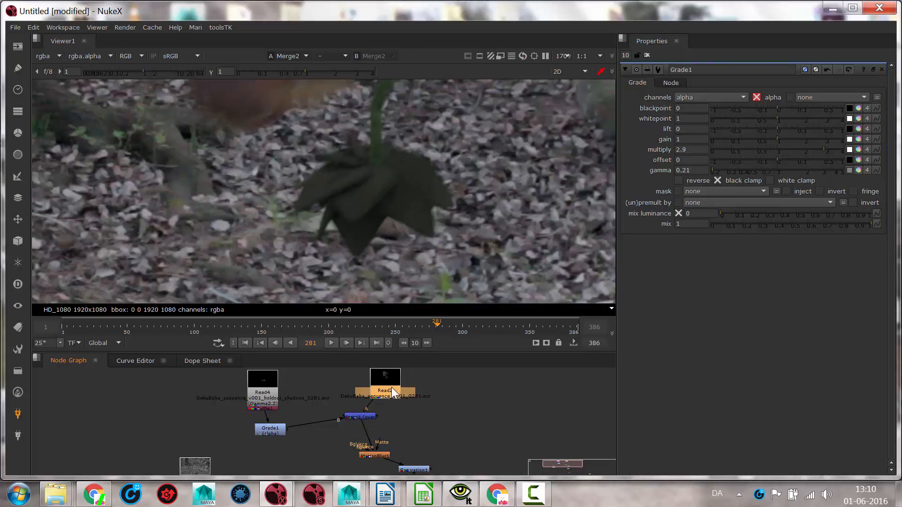
key("1")
key("a")
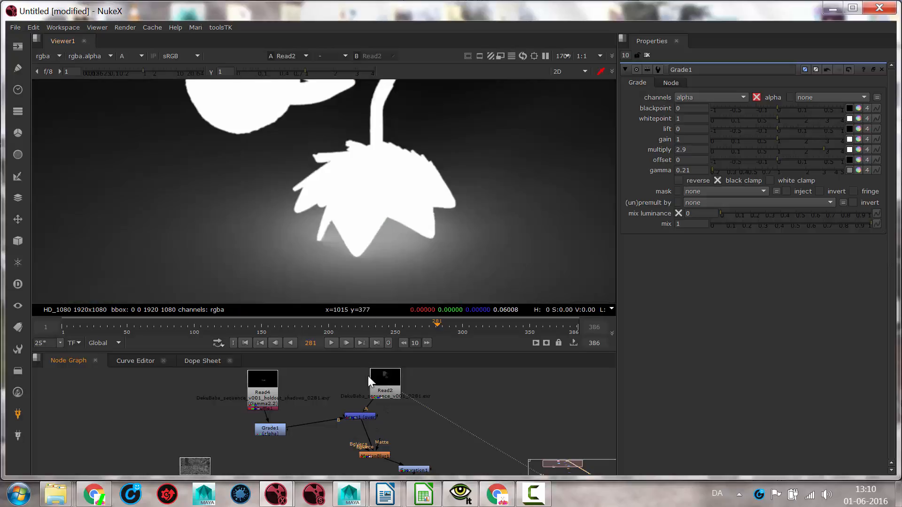
left_click(368, 416)
key("1")
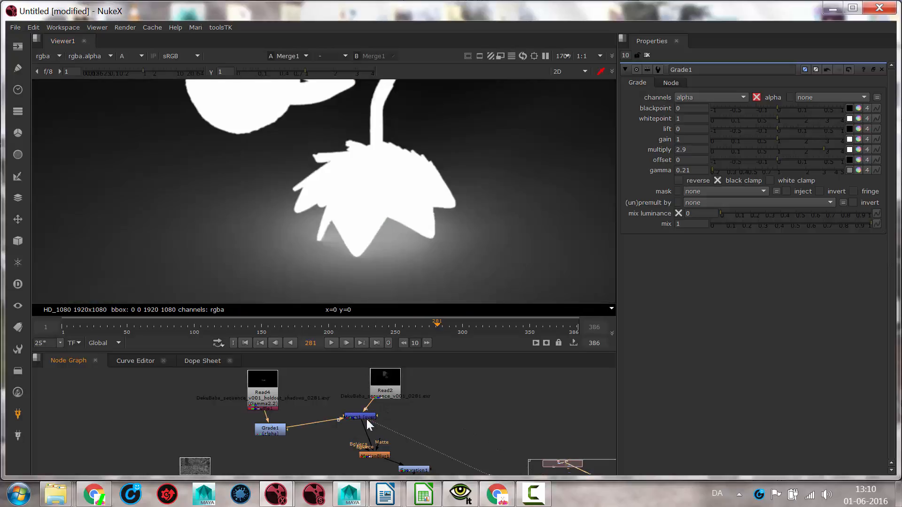
double_click(258, 389)
left_click(720, 203)
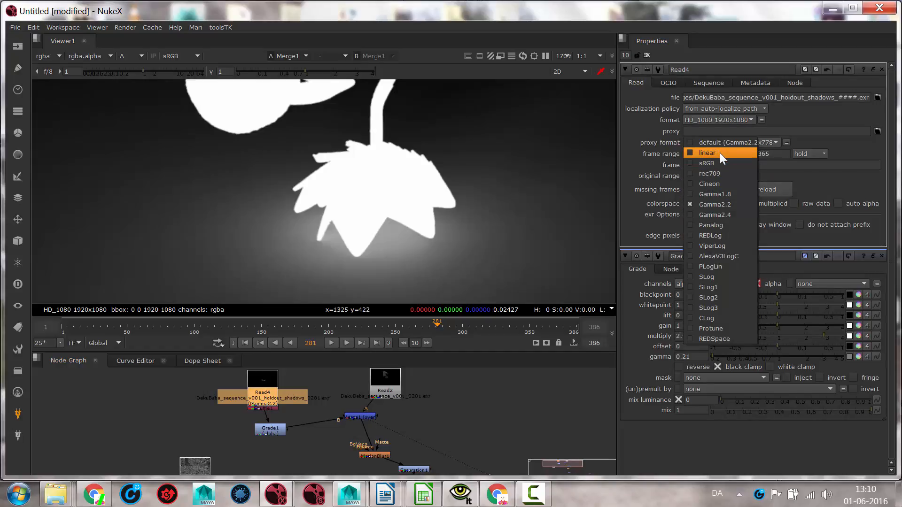
View Grade1's alpha and set its gamma to 1.22.
left_click(283, 429)
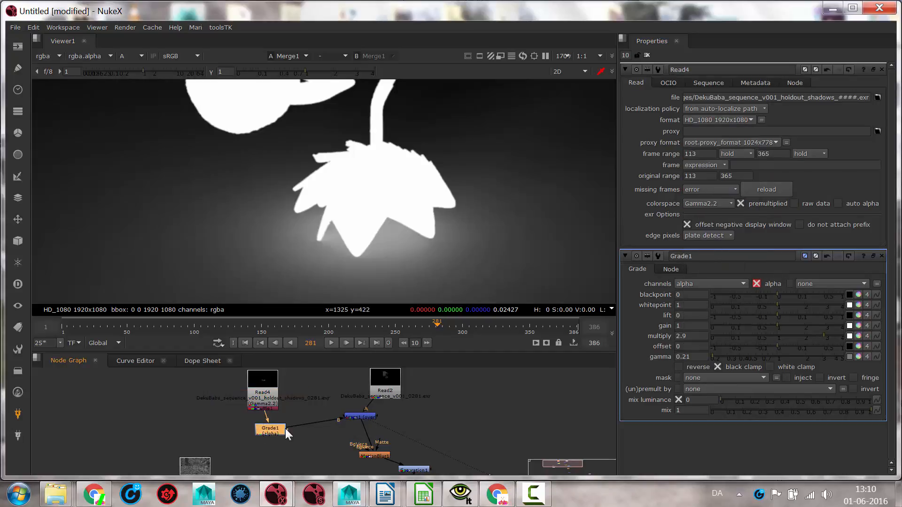
key("1")
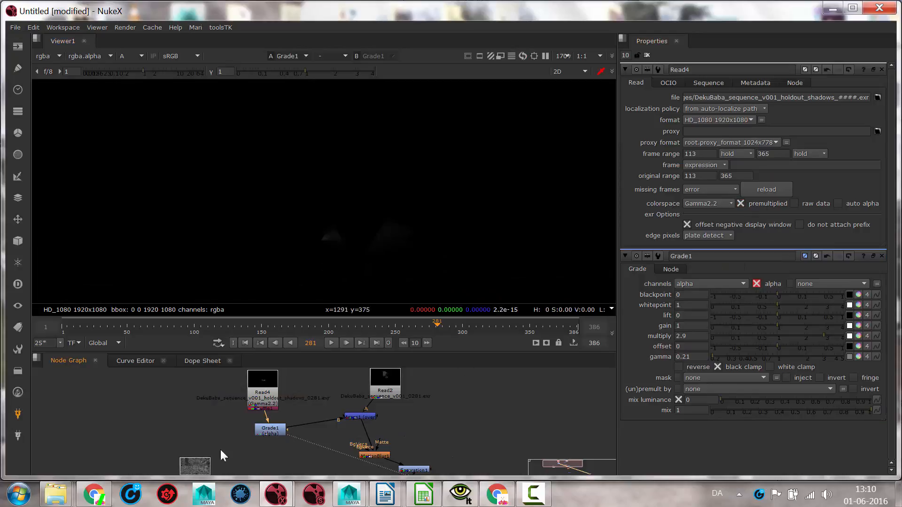
double_click(262, 428)
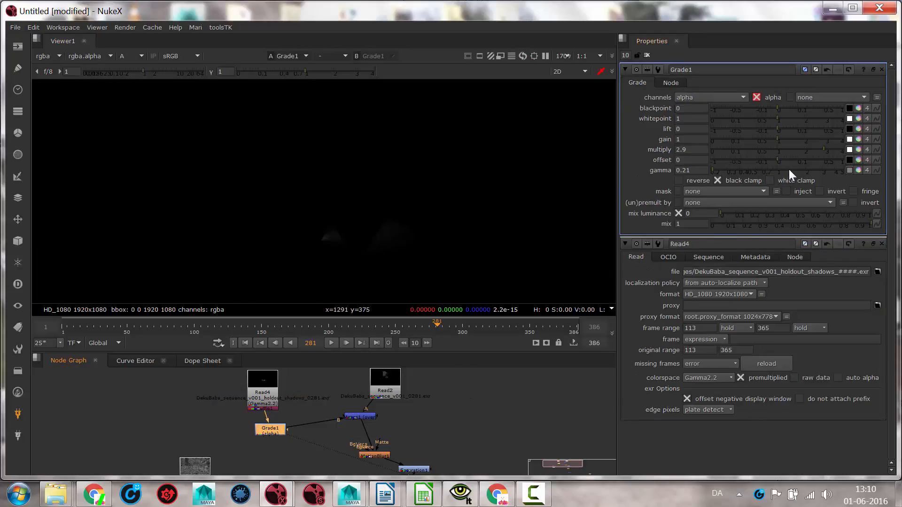
left_click_drag(710, 168, 784, 165)
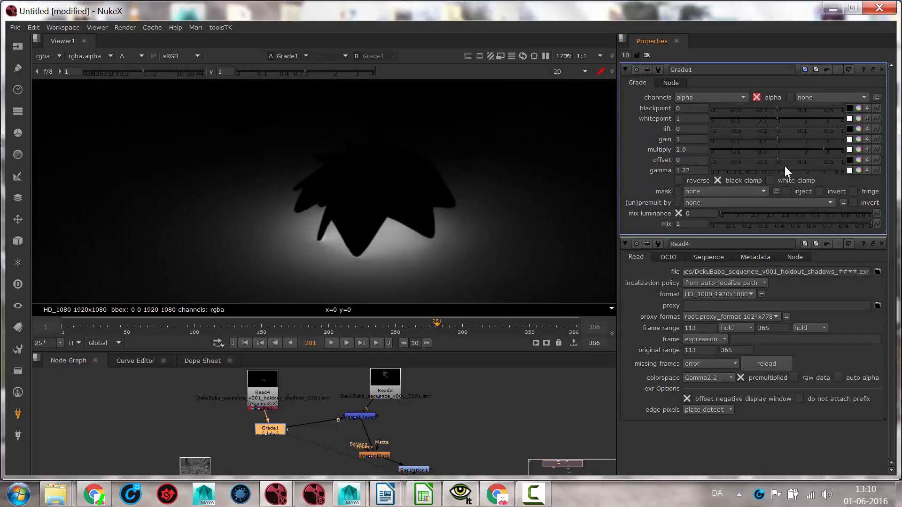
Switch between the alpha of Merge1 and Read2 to compare the shadow around the plant's base.
left_click(354, 413)
left_click(353, 415)
key("1")
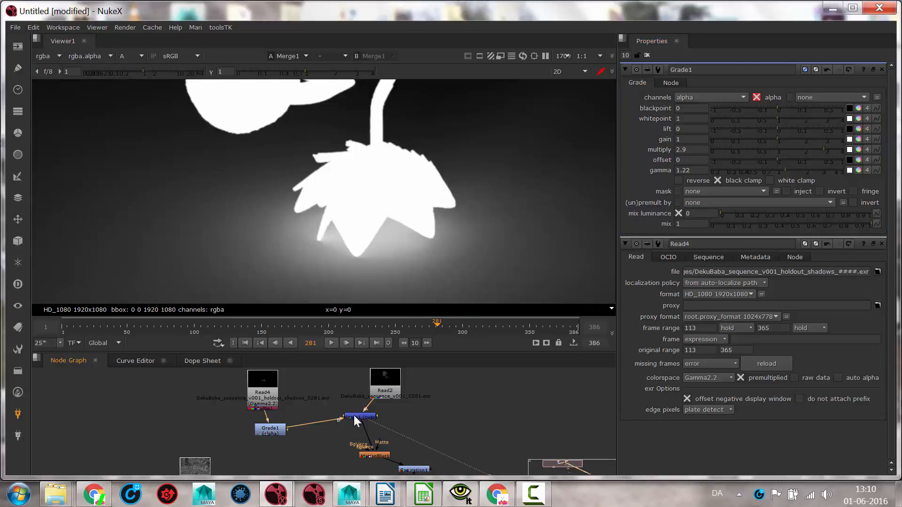
left_click(398, 376)
key("1")
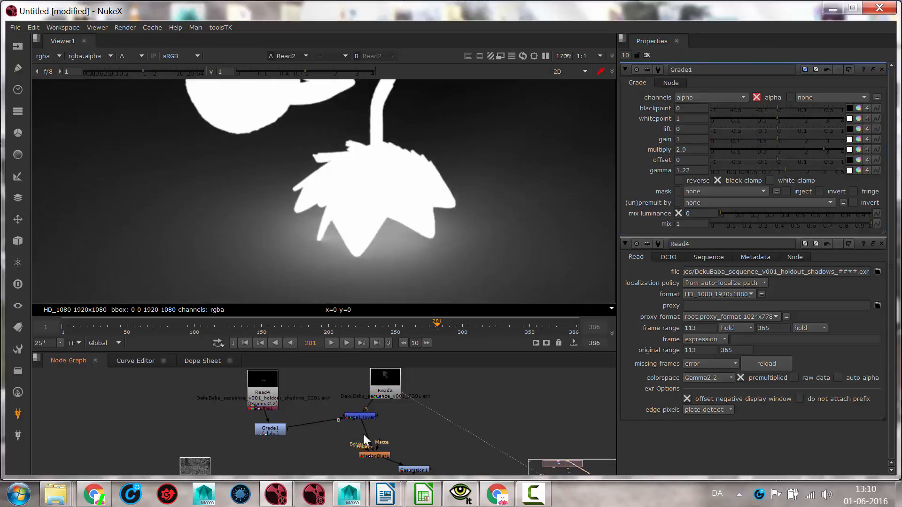
left_click(359, 416)
key("1")
View the final merge, Merge2, first in alpha and in full color.
middle_click_drag(441, 415, 411, 333)
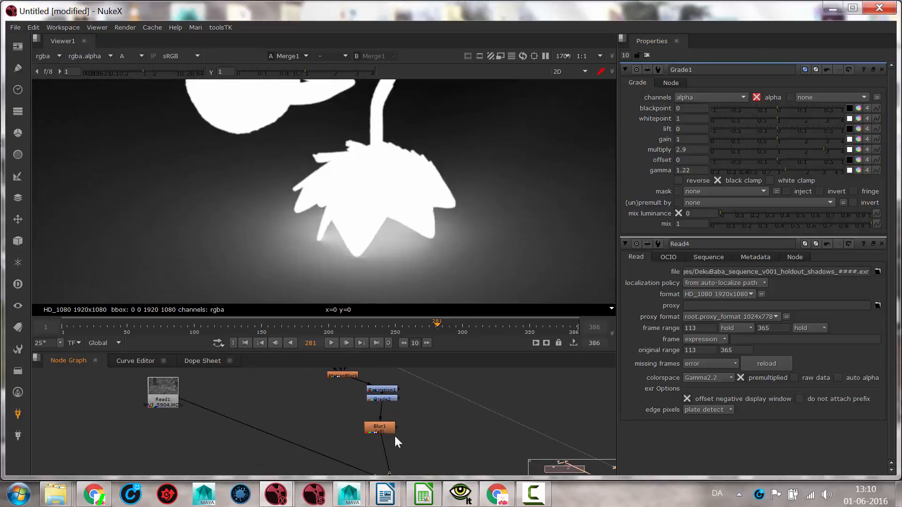
middle_click_drag(413, 425, 408, 368)
left_click(380, 421)
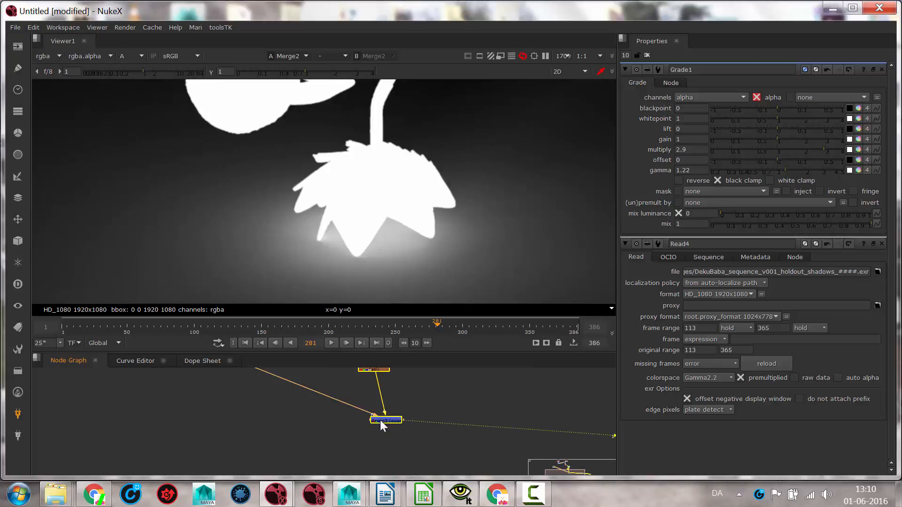
key("1")
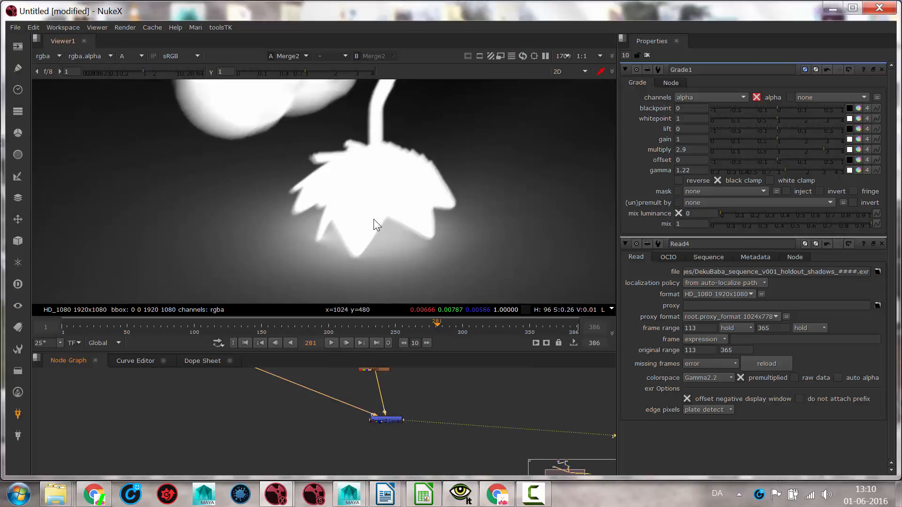
key("a")
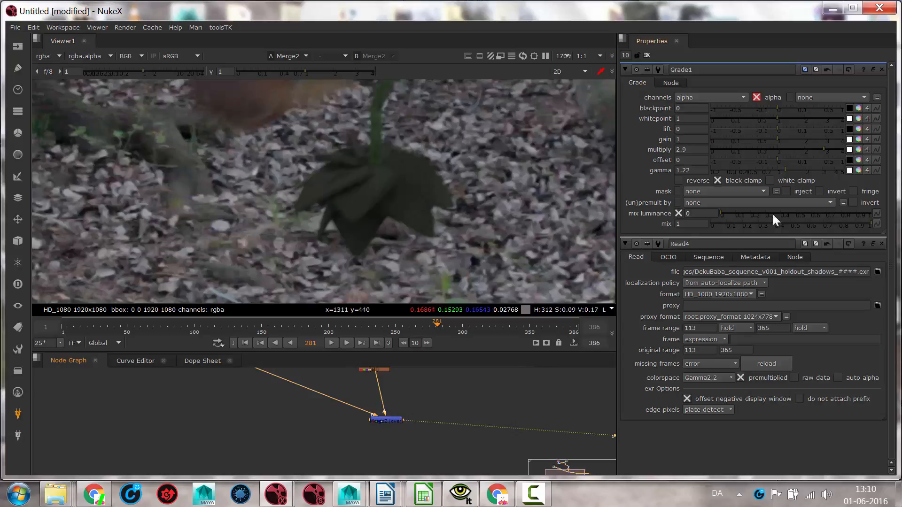
Raise Grade1's gamma to 4.35 and on to 5, checking the composite in the full frame.
left_click_drag(790, 168, 818, 170)
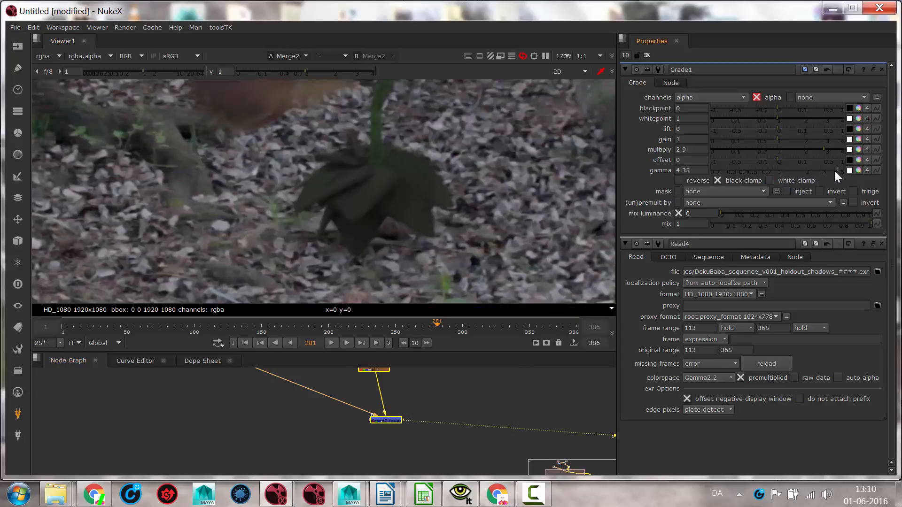
scroll(435, 274, "down", 3)
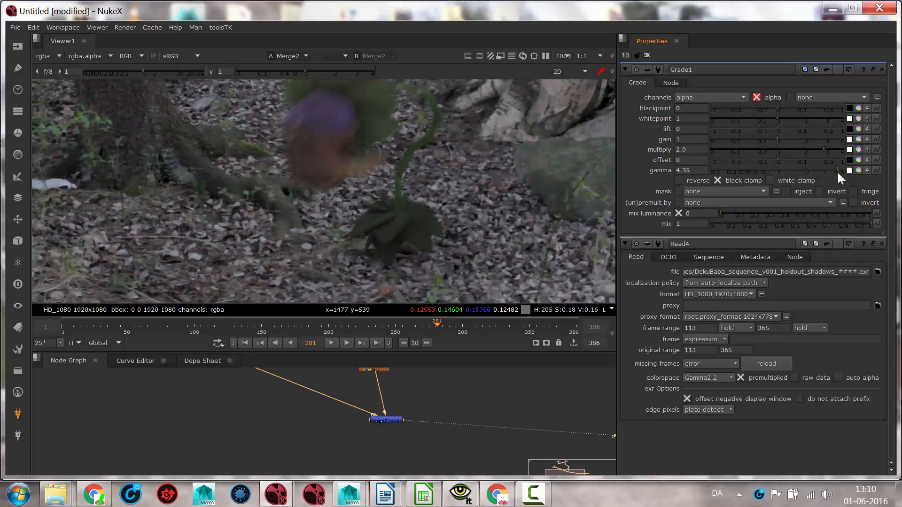
left_click_drag(837, 172, 846, 168)
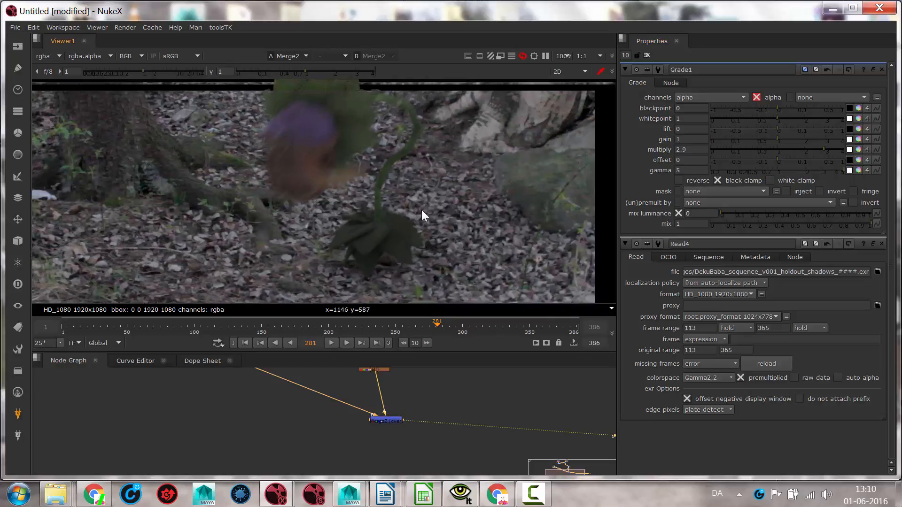
scroll(417, 213, "down", 6)
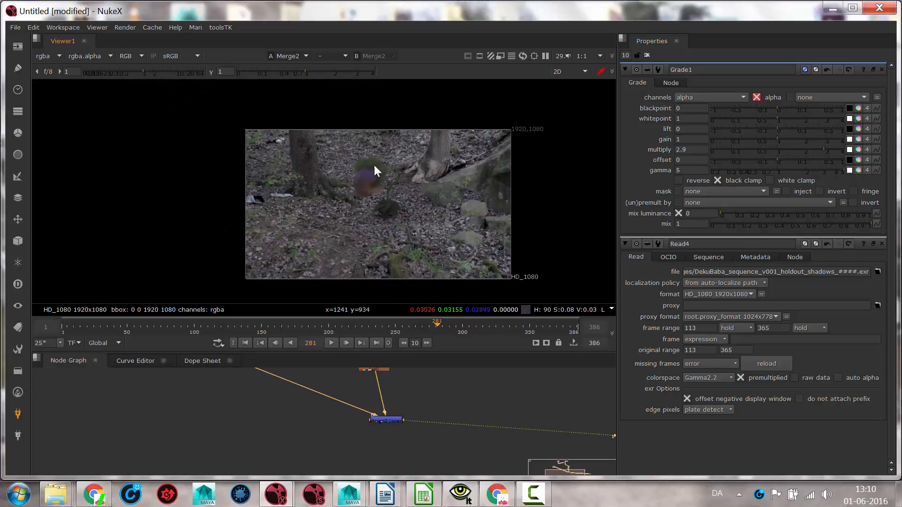
View the alpha of Grade1 and set its gamma to 1.95.
middle_click_drag(303, 402, 336, 459)
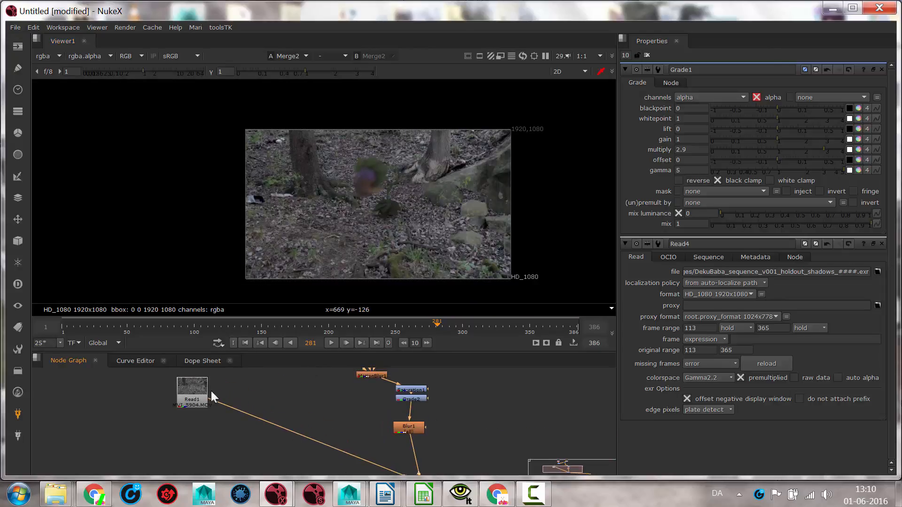
left_click(193, 391)
middle_click_drag(349, 373, 347, 446)
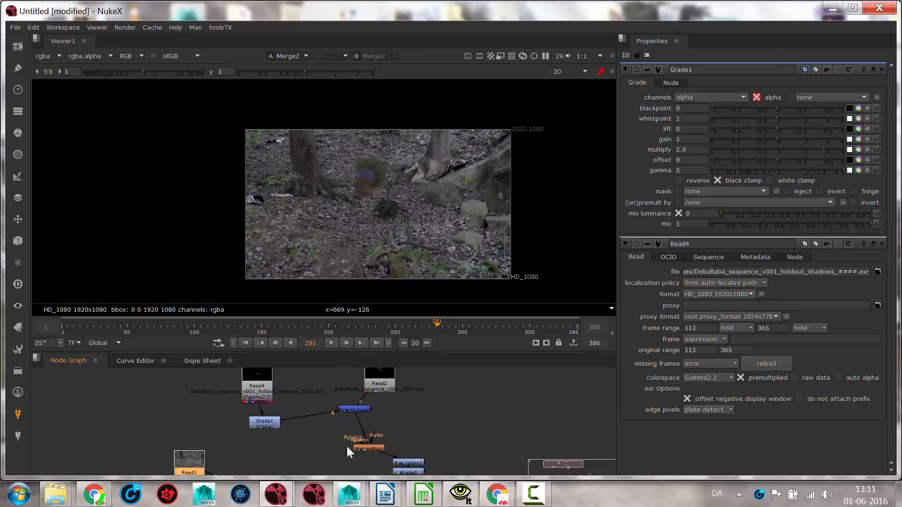
left_click(272, 422)
key("1")
key("a")
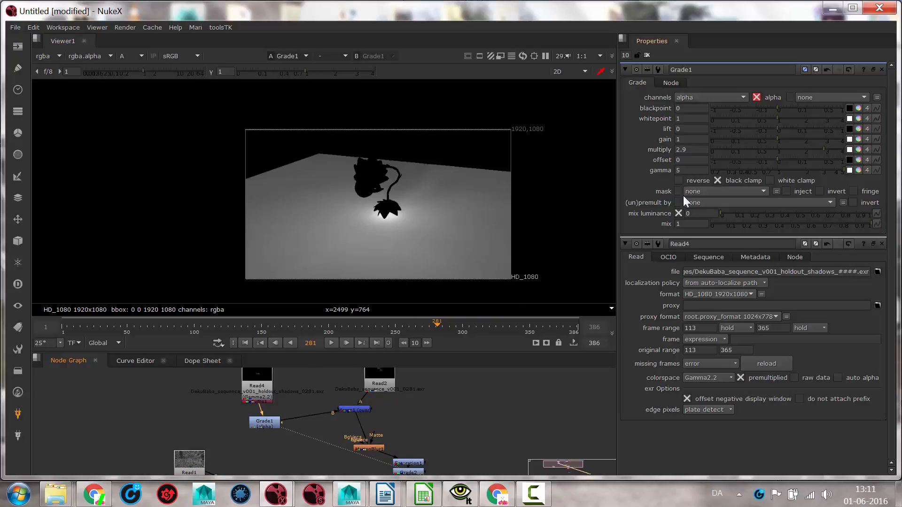
left_click_drag(835, 169, 805, 168)
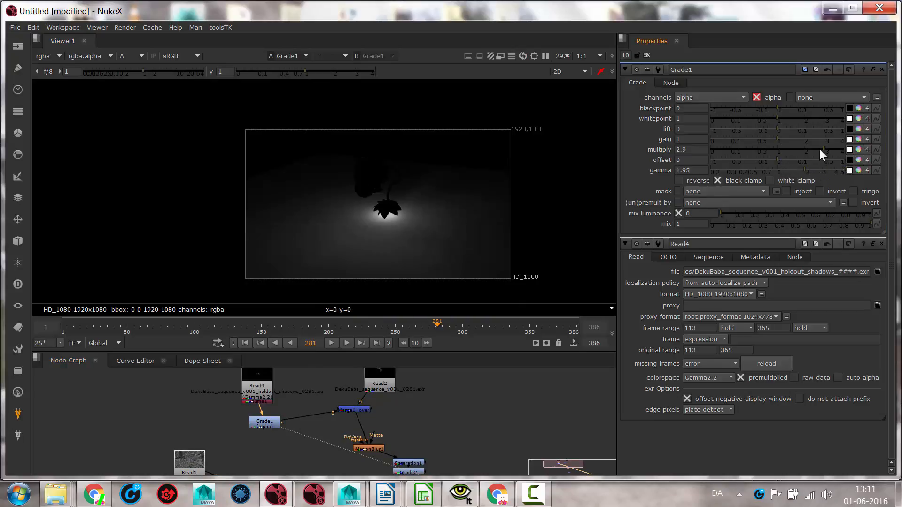
Set Grade1's multiply to 10 and its gamma to 1.42.
left_click(839, 146)
double_click(694, 149)
type("10")
key("Return")
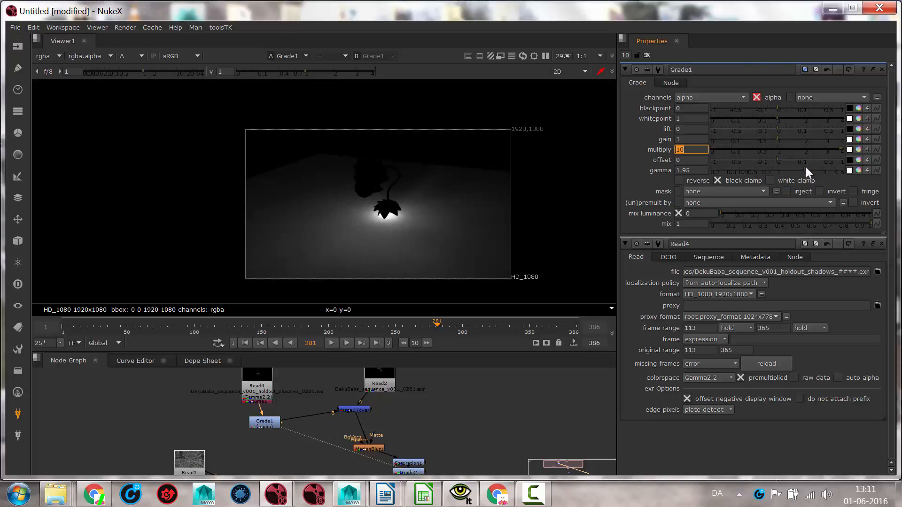
left_click_drag(805, 168, 791, 168)
View Merge1's alpha, then examine the shadow in Merge2's color composite around the plant.
left_click(351, 410)
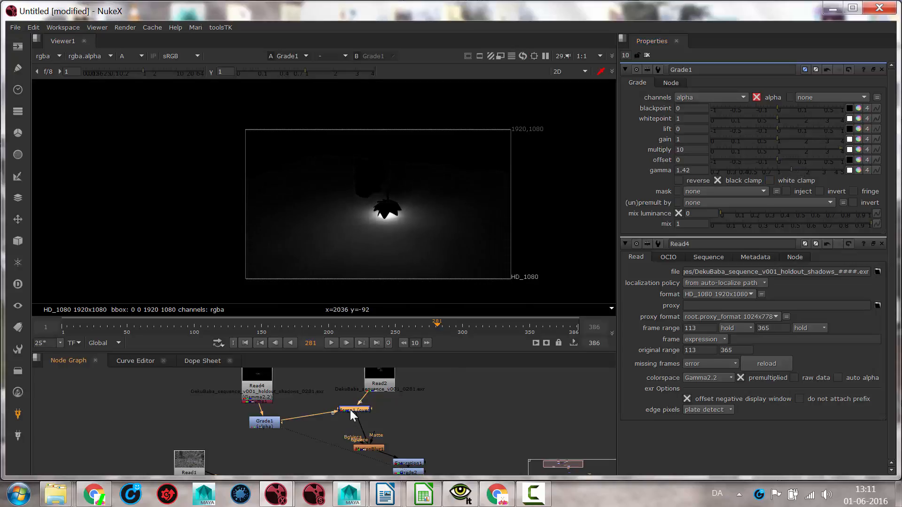
key("1")
middle_click_drag(464, 402, 462, 344)
middle_click_drag(420, 471, 420, 431)
left_click(417, 455)
key("1")
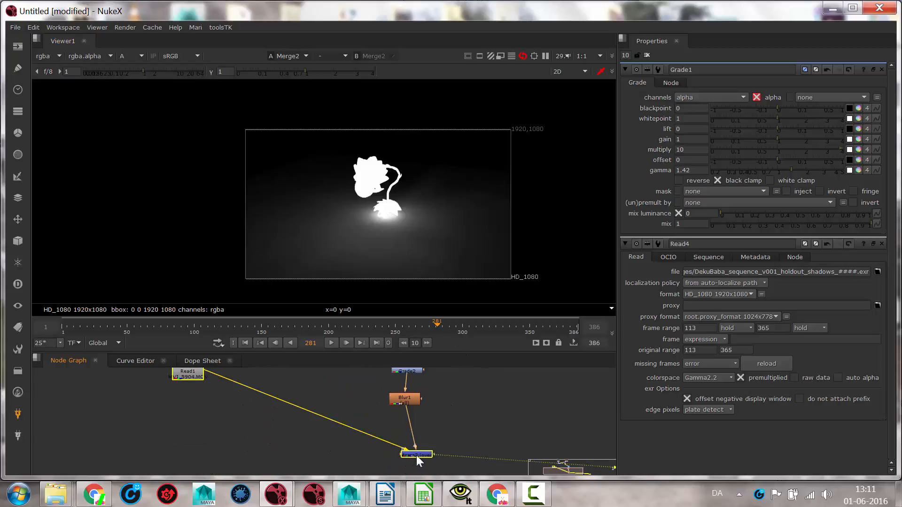
key("a")
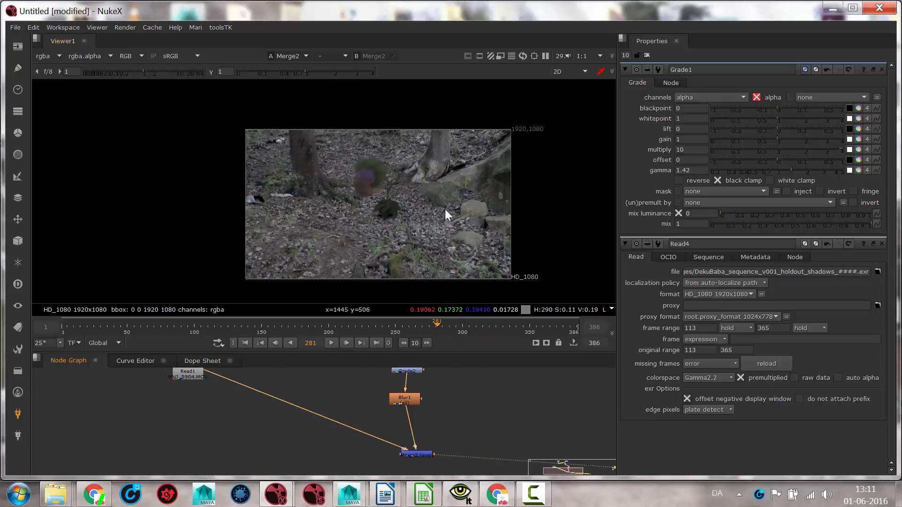
scroll(408, 209, "up", 5)
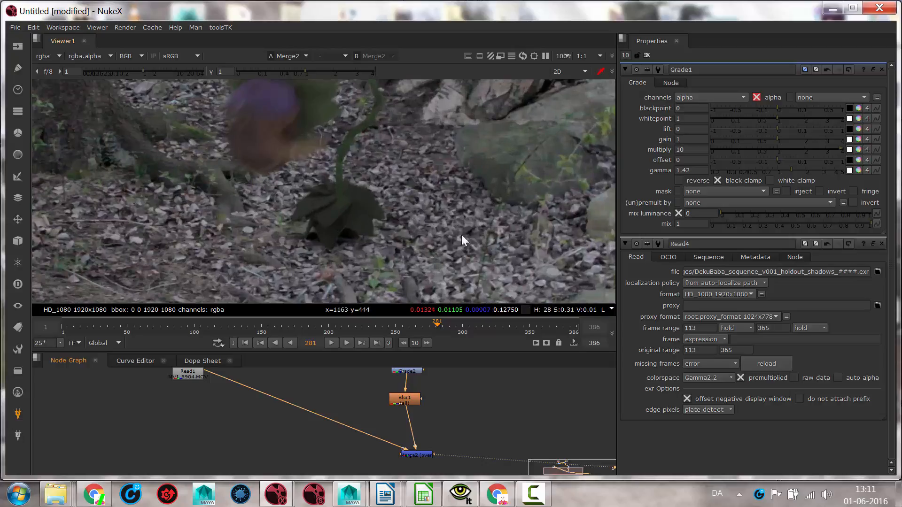
Try a multiply of 20 with a gamma of 1.48 in Grade1 to strengthen the plant's shadow.
double_click(699, 149)
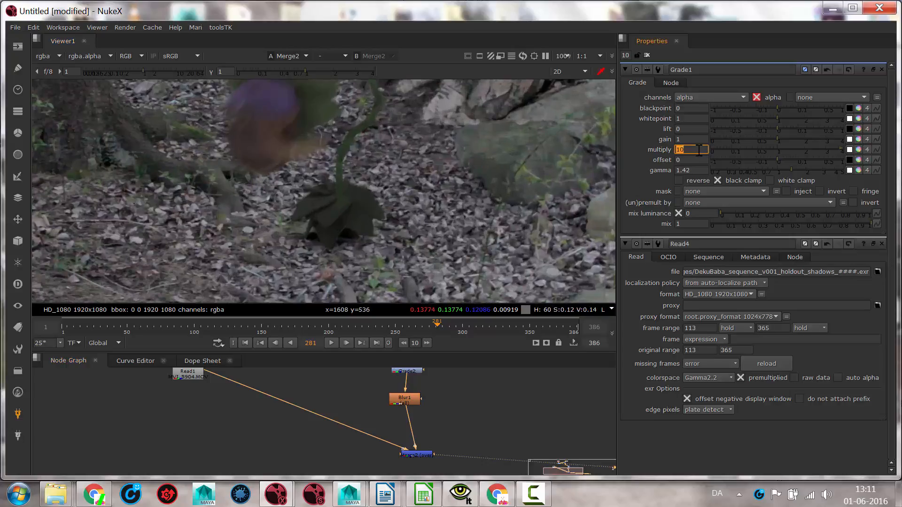
type("20")
key("Return")
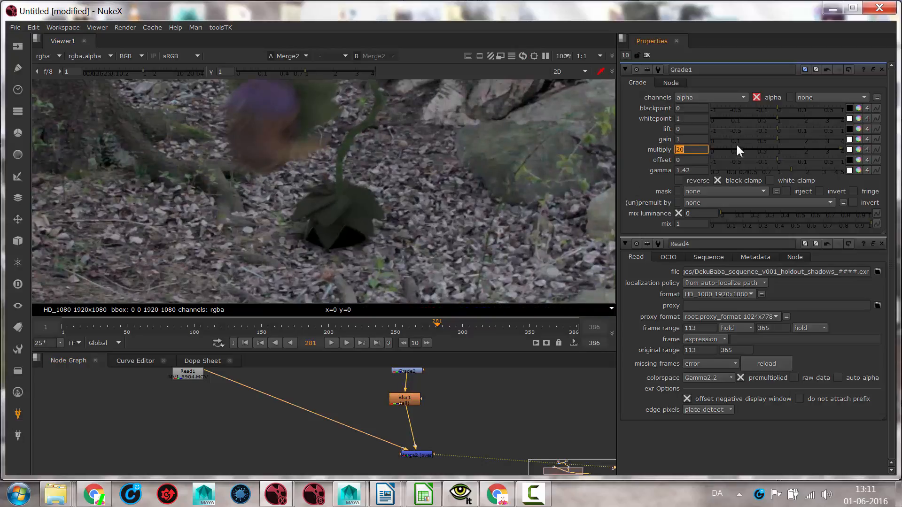
mouse_move(793, 171)
left_mouse_down()
mouse_move(754, 174)
mouse_move(791, 170)
left_mouse_up()
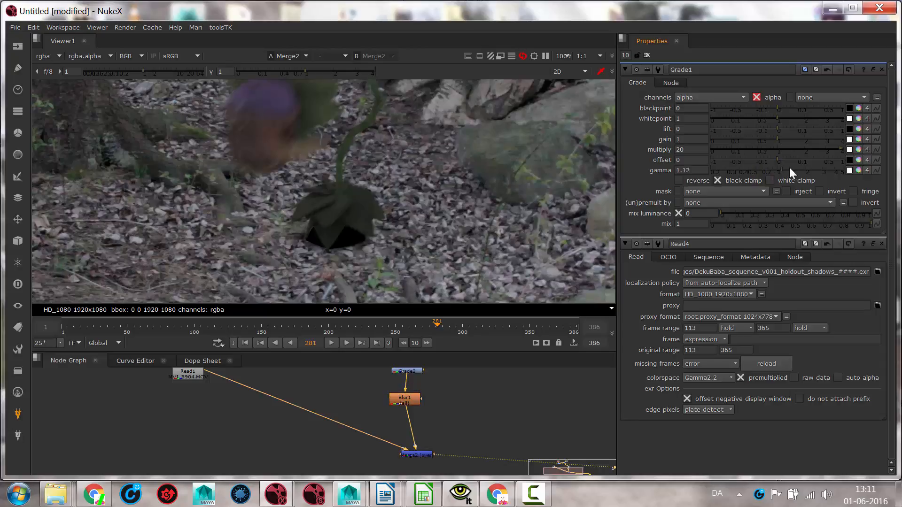
Set Grade1's multiply to 12 and its gamma to 2.1.
double_click(704, 149)
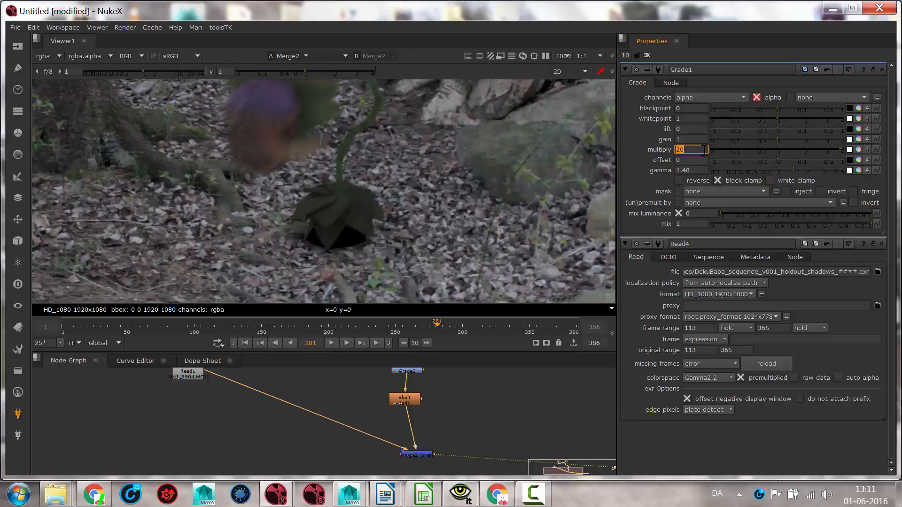
type("12")
key("Return")
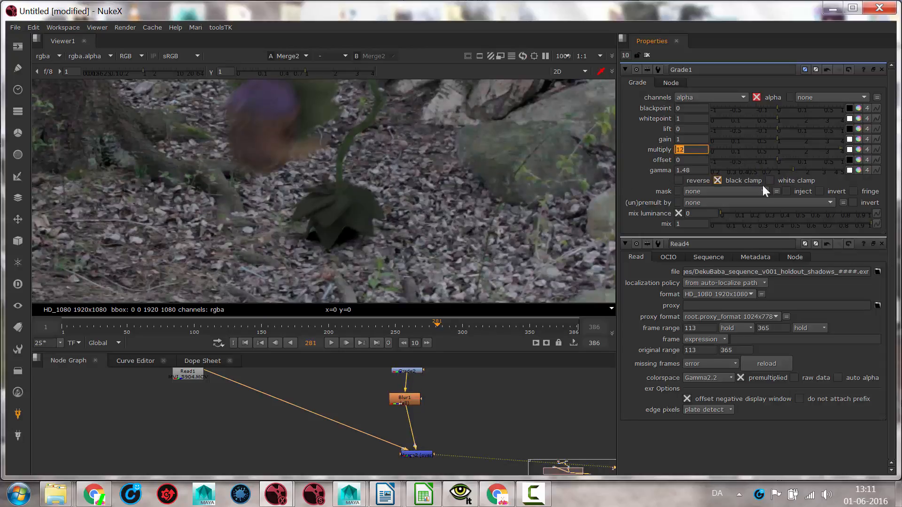
left_click_drag(793, 170, 806, 170)
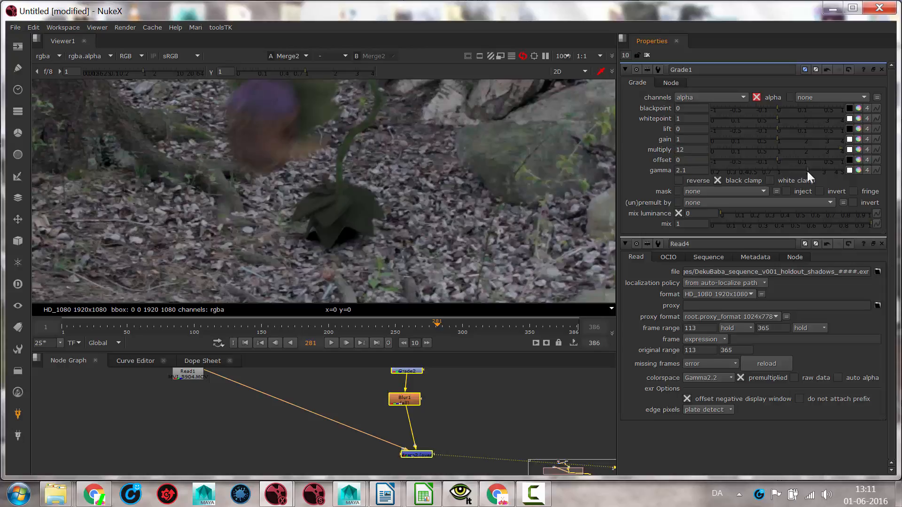
Try multiply values of 5 and 7 in Grade1, and settle on 9.
double_click(700, 150)
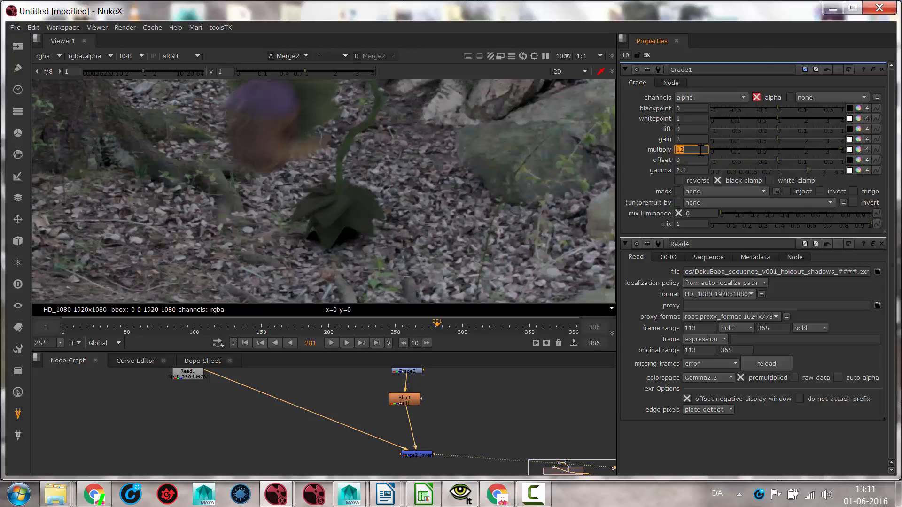
type("5")
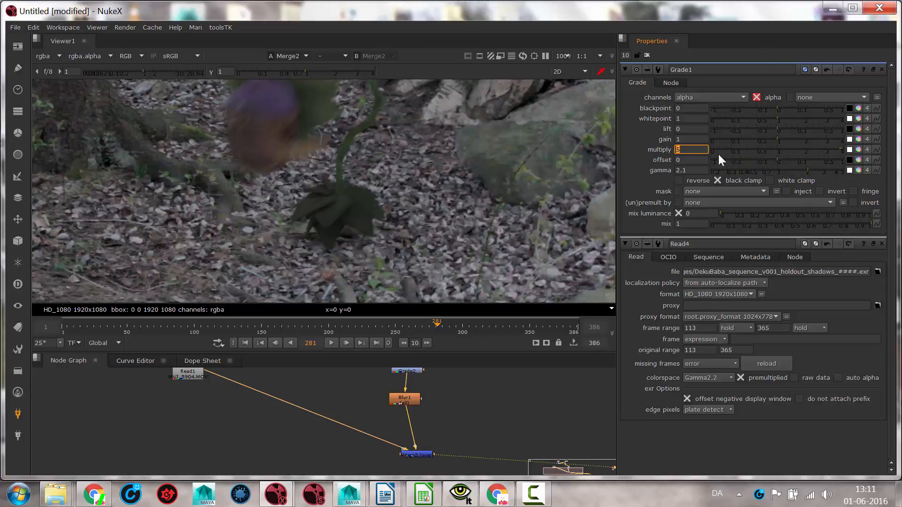
type("7")
key("Return")
type("9")
key("Return")
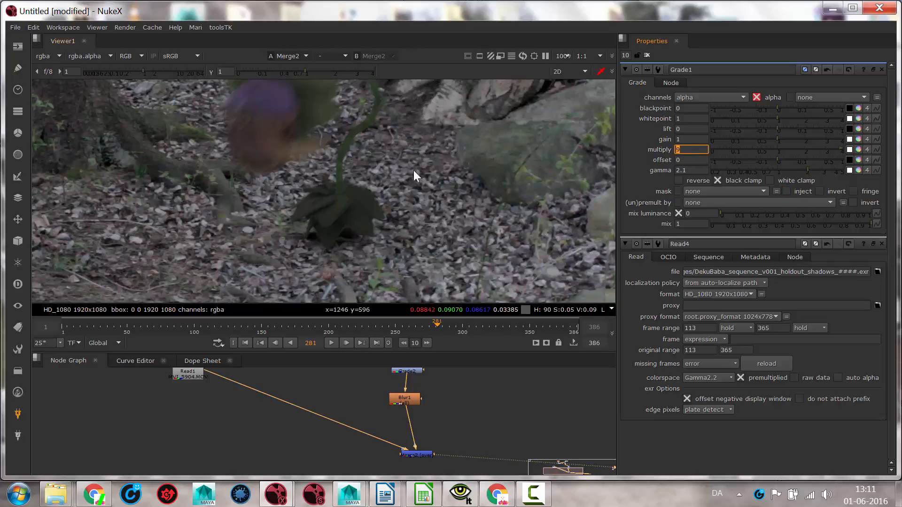
Compare the dark areas of the plant and footage with the viewer gamma lowered to 0.32, and restore it to 1.
scroll(402, 165, "down", 6)
scroll(405, 182, "up", 2)
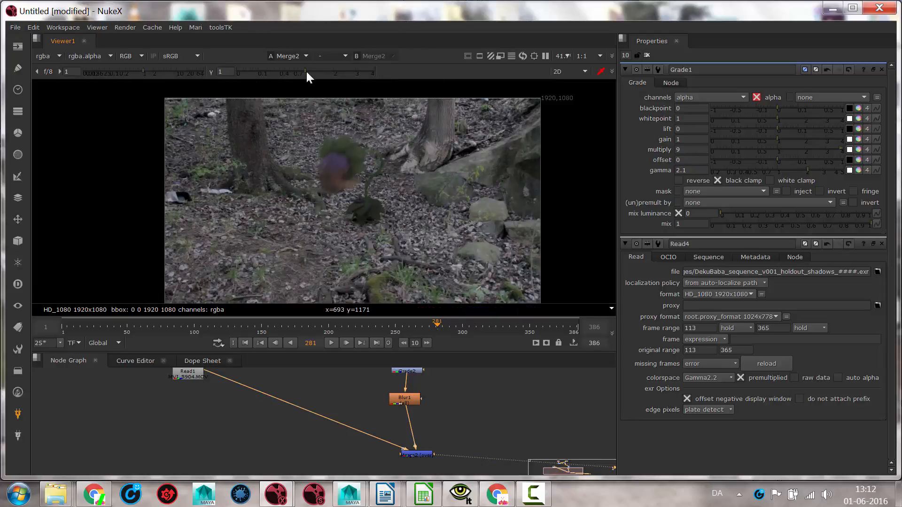
left_click_drag(306, 71, 277, 69)
scroll(320, 135, "up", 2)
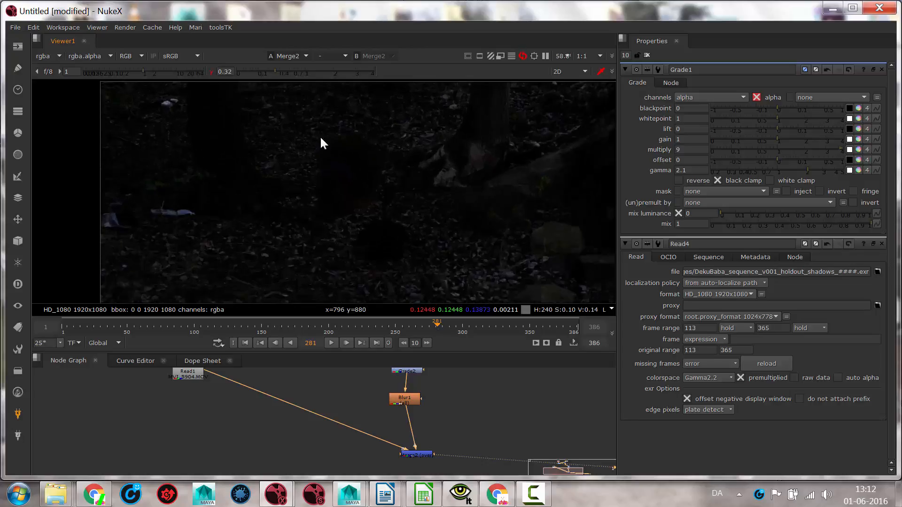
scroll(205, 166, "up", 2)
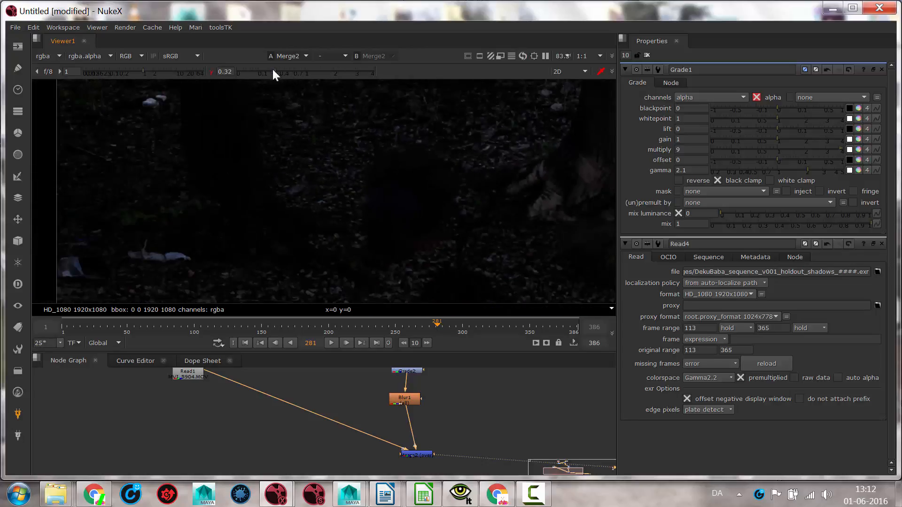
left_click_drag(273, 71, 306, 70)
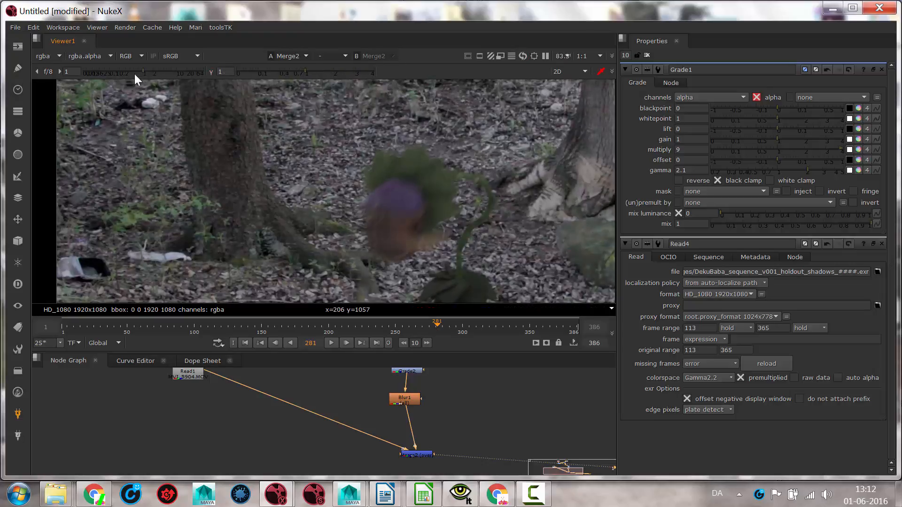
Raise the viewer gain to 11 to compare the plant's colors with the footage, and lower Saturation1's saturation to 0.45.
left_click_drag(137, 70, 178, 72)
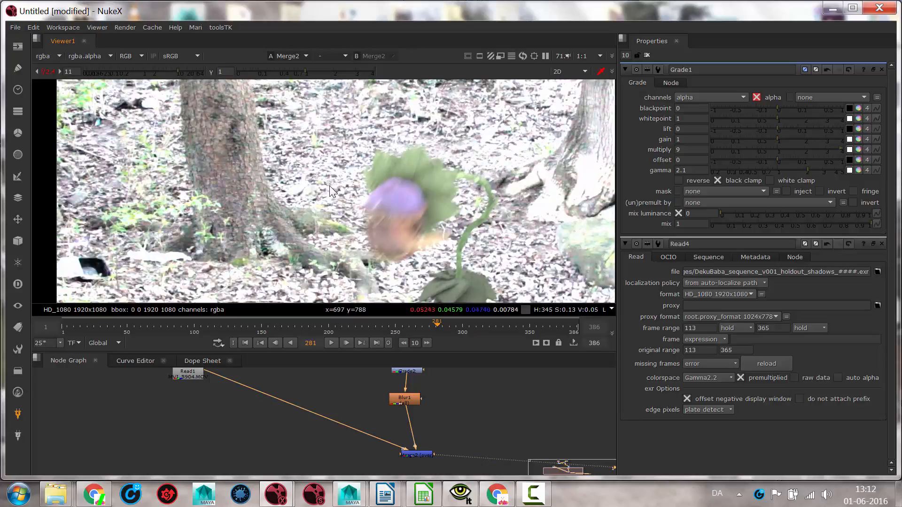
scroll(385, 194, "down", 2)
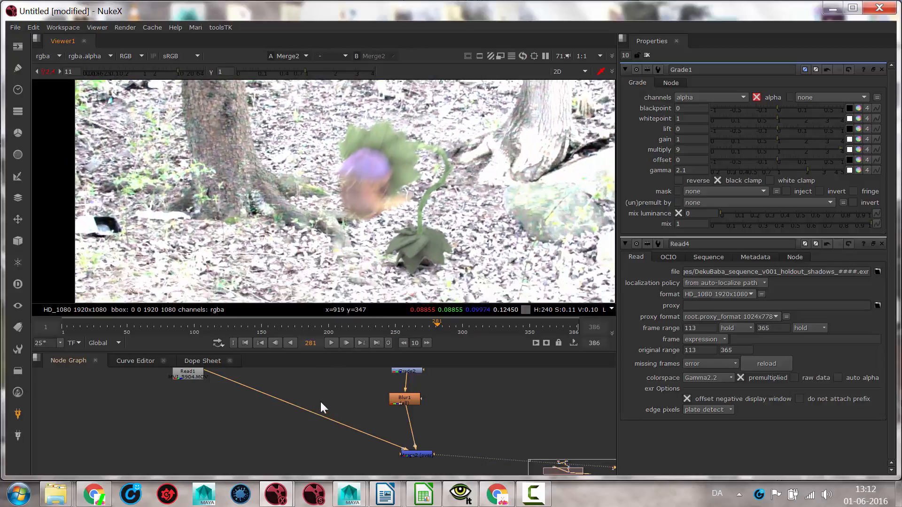
middle_click_drag(320, 402, 309, 441)
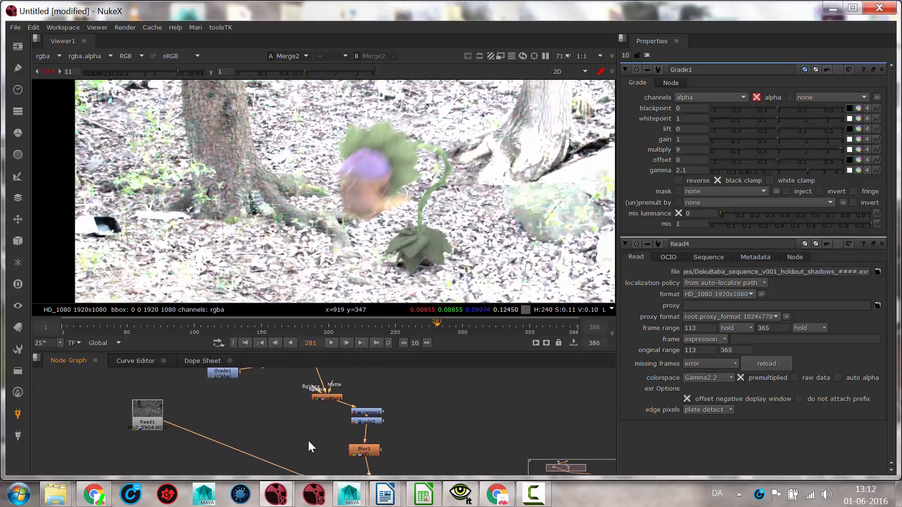
double_click(369, 412)
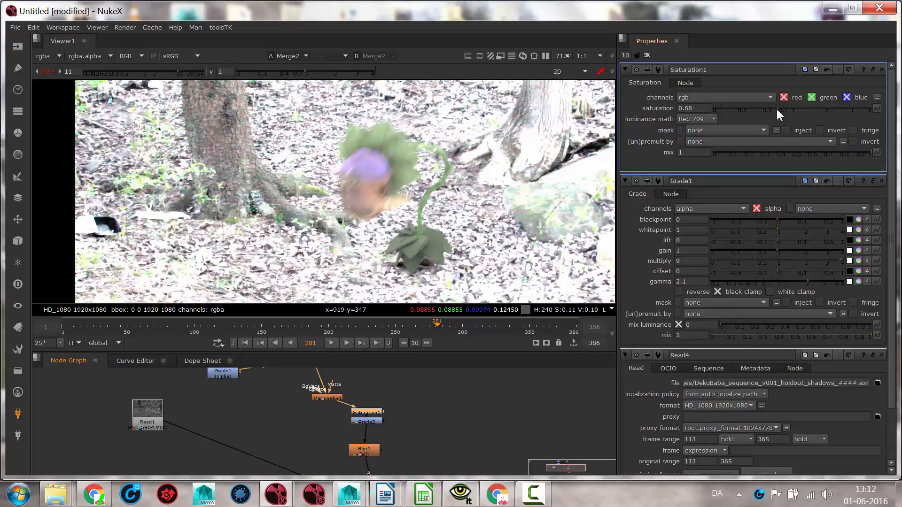
left_click_drag(773, 108, 761, 109)
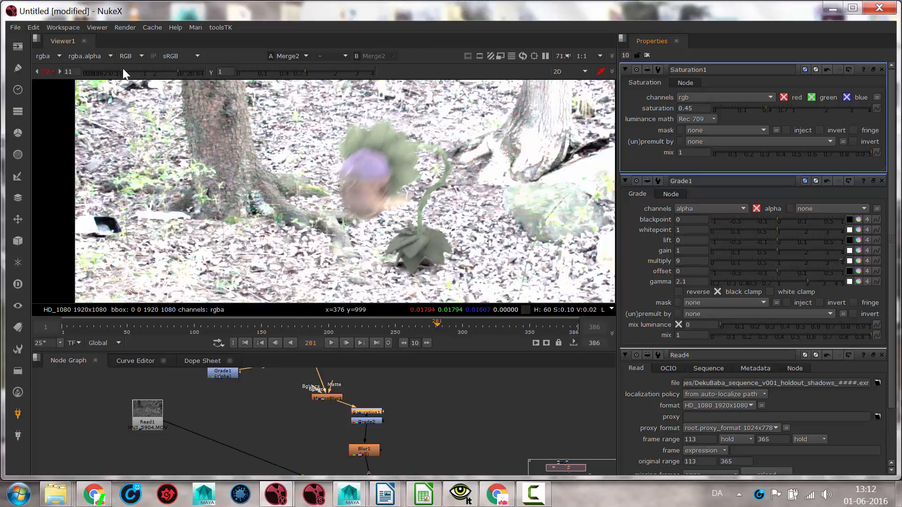
Check the plant against the footage at viewer gains of 0.06 and 0.32, and reset the gain to 1.
left_click_drag(175, 73, 107, 71)
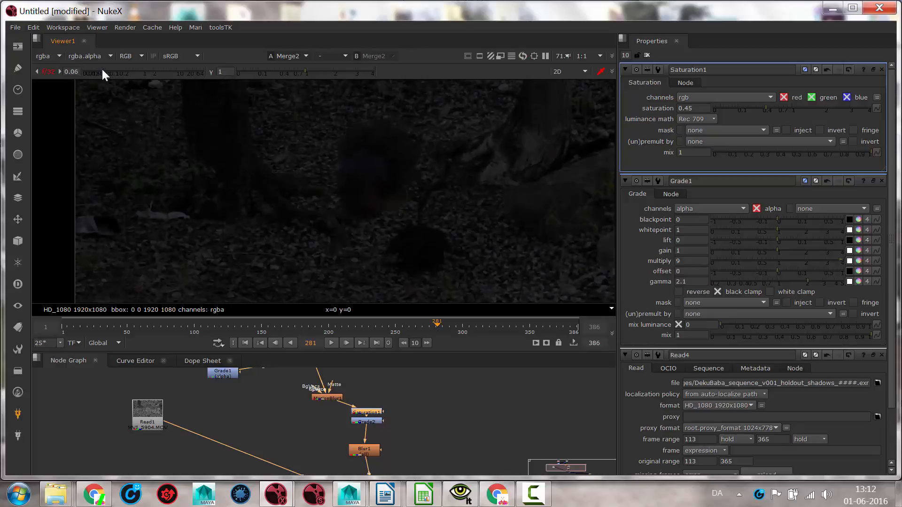
left_click_drag(102, 72, 127, 72)
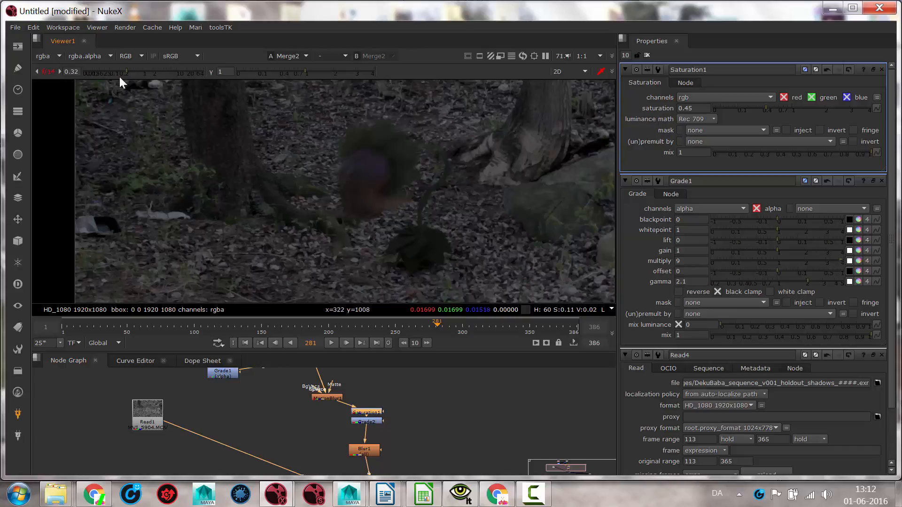
left_click(43, 71)
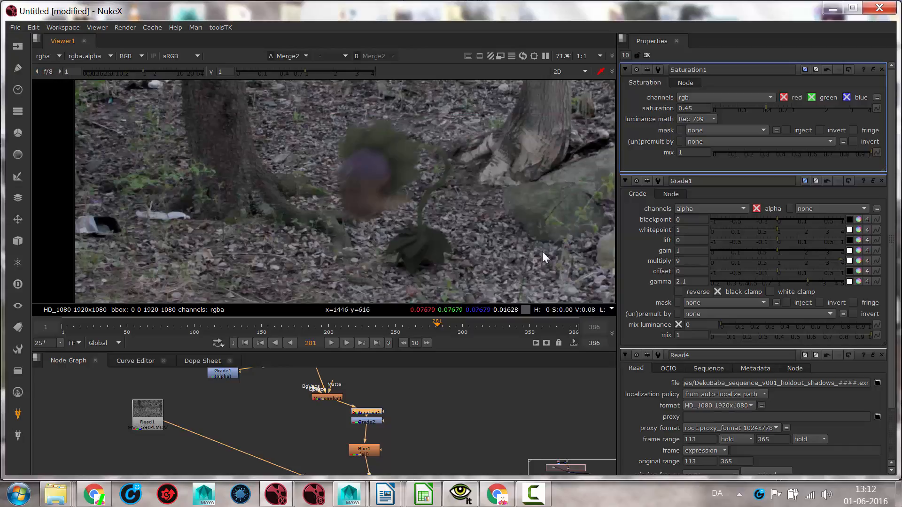
View the whole composite in the full frame and go to frame 1.
scroll(428, 218, "down", 1)
scroll(428, 218, "down", 2)
middle_click_drag(467, 215, 389, 187)
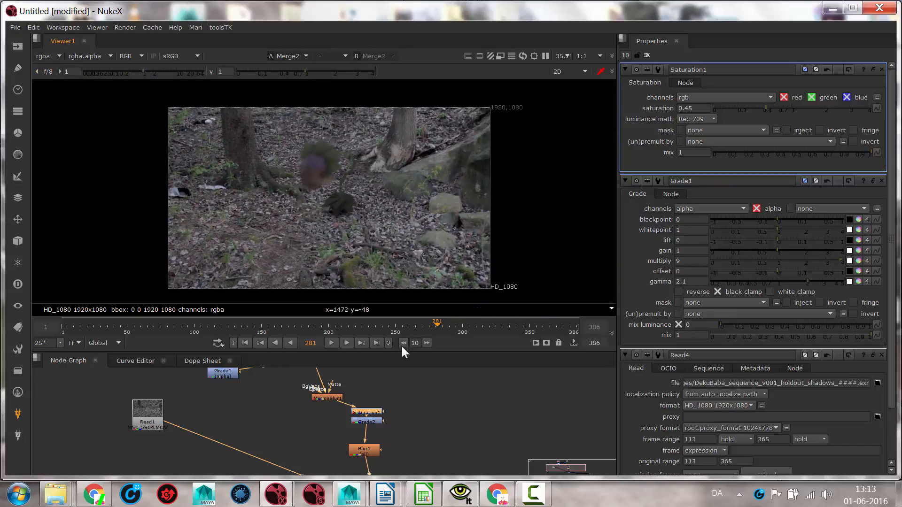
left_click(245, 343)
Tidy the upper node tree by lining up both render Read nodes with their branches, with MotionBlur1 directly below Merge1.
scroll(481, 413, "down", 2)
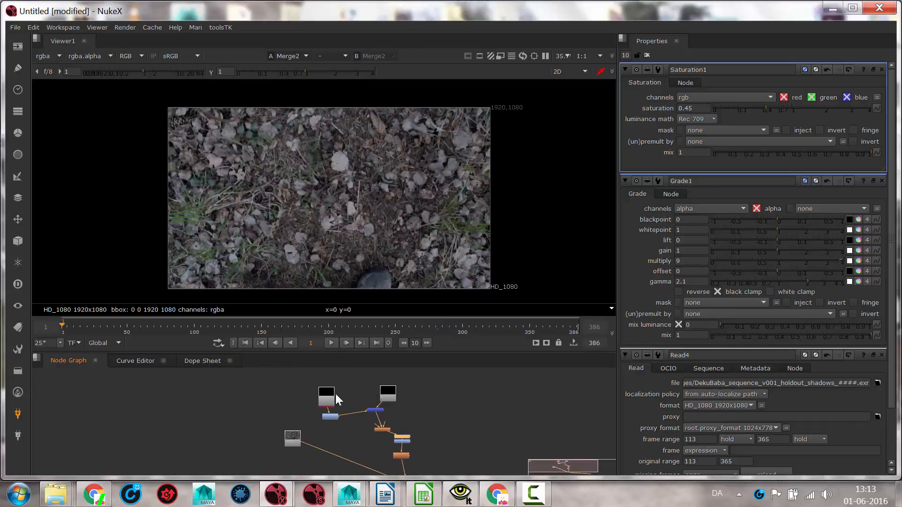
left_click_drag(334, 393, 323, 379)
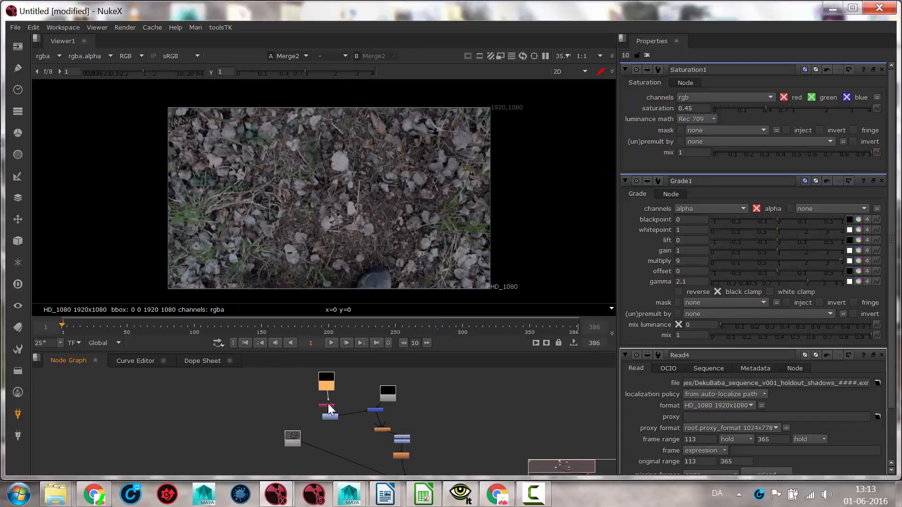
left_click(328, 400)
left_click_drag(335, 415, 332, 407)
left_click_drag(387, 392, 375, 379)
left_click(381, 429)
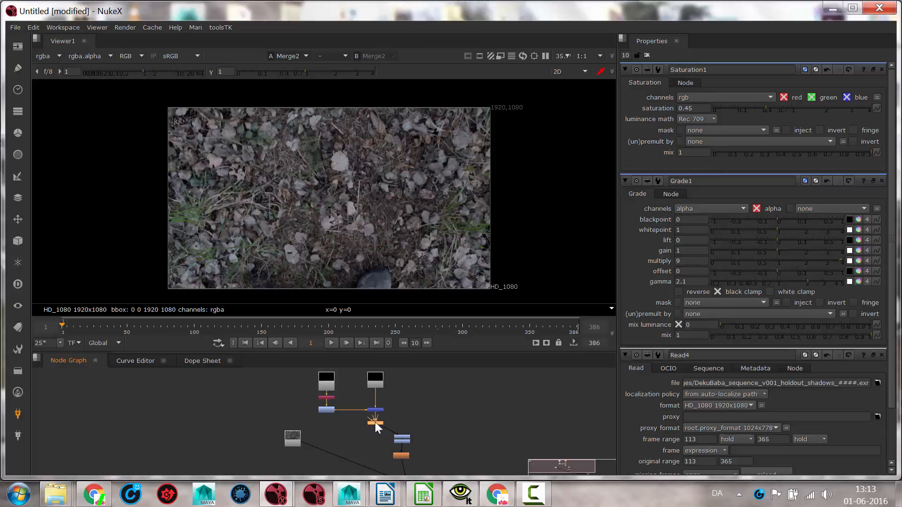
Stack Saturation1, Grade2, Blur1 and Merge2 in one column below MotionBlur1, with Read1 level beside Merge2.
left_click_drag(405, 438, 391, 433)
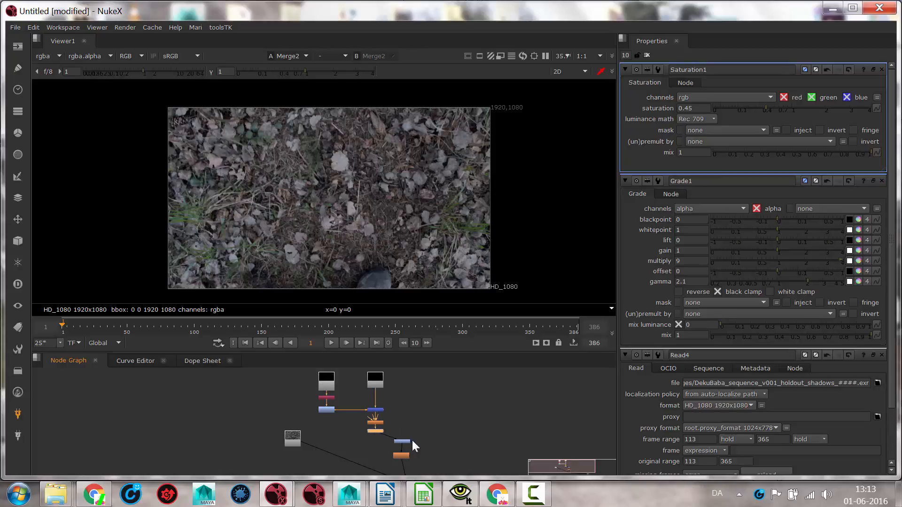
left_click(402, 441)
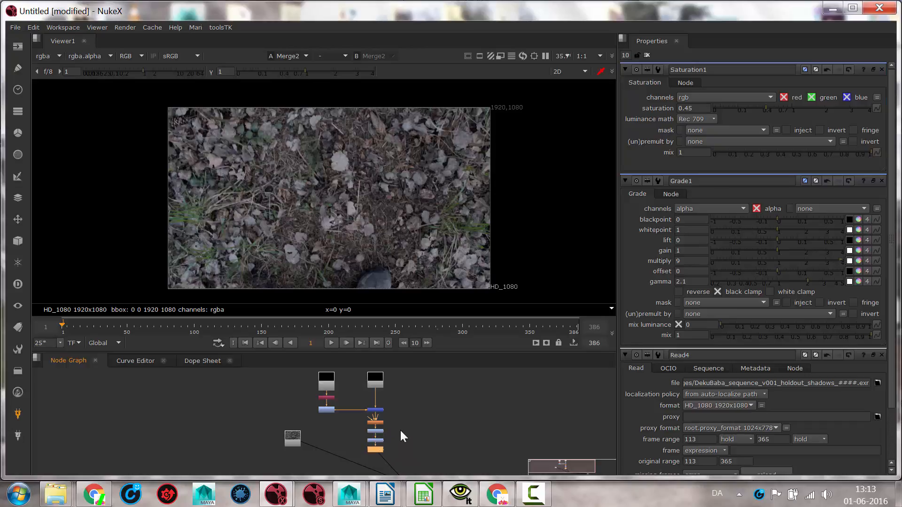
middle_click_drag(400, 430, 391, 382)
left_click_drag(396, 436, 366, 415)
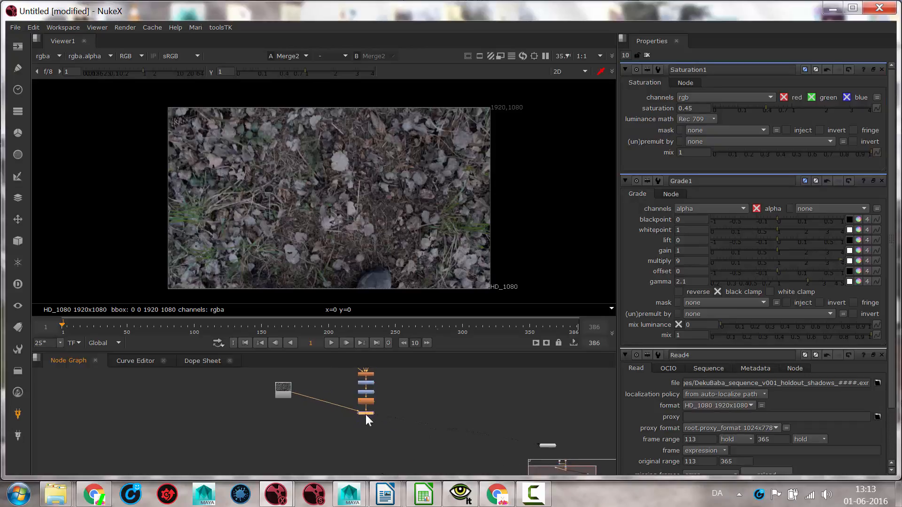
left_click_drag(286, 384, 284, 409)
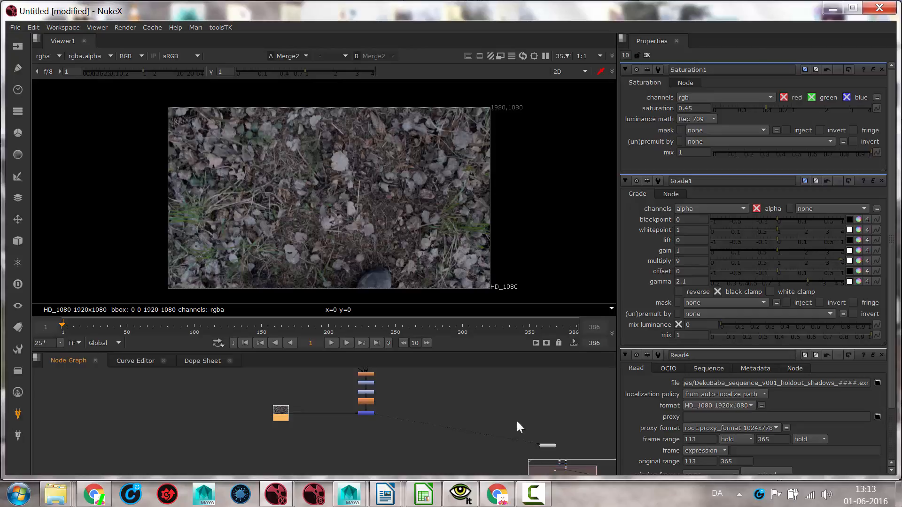
Examine the Saturation1 and Grade2 nodes of the plant branch and the plant's base in the composite at frame 210.
scroll(387, 377, "up", 8)
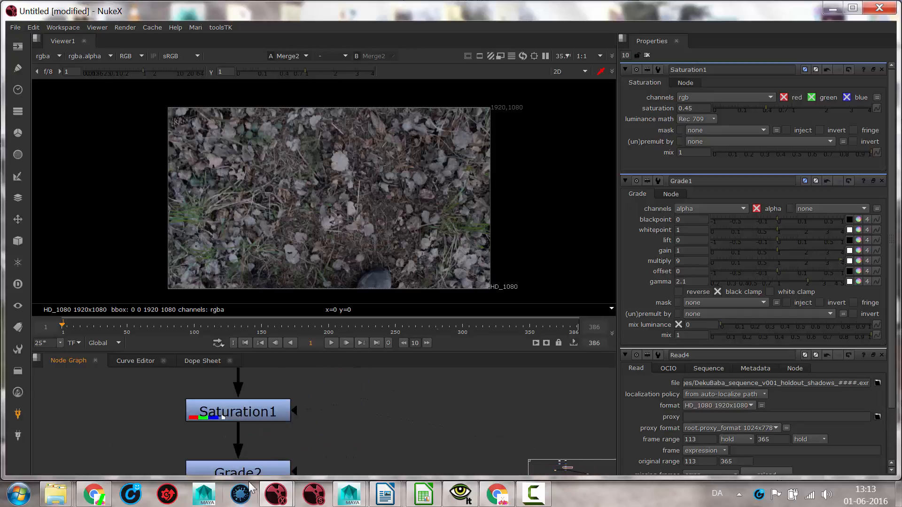
left_click_drag(295, 409, 398, 416)
scroll(367, 427, "down", 2)
left_click(342, 326)
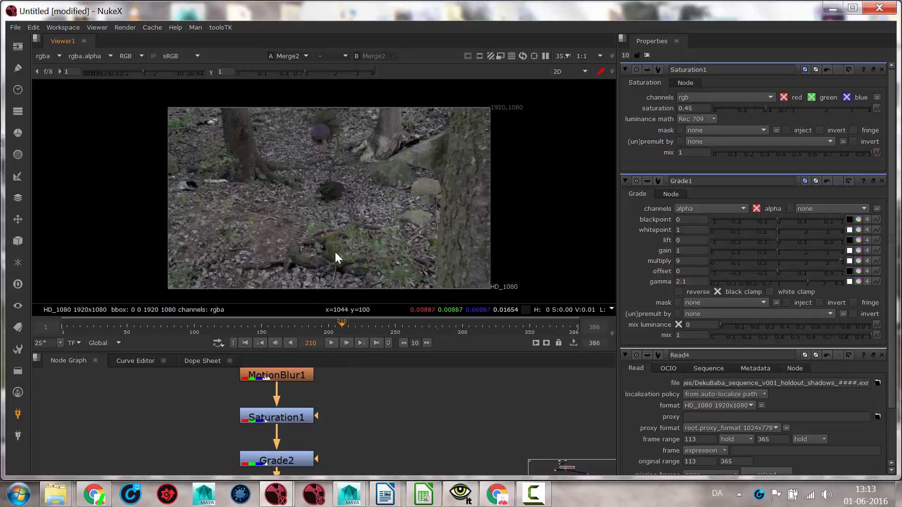
scroll(331, 238, "up", 4)
middle_click_drag(358, 146, 362, 276)
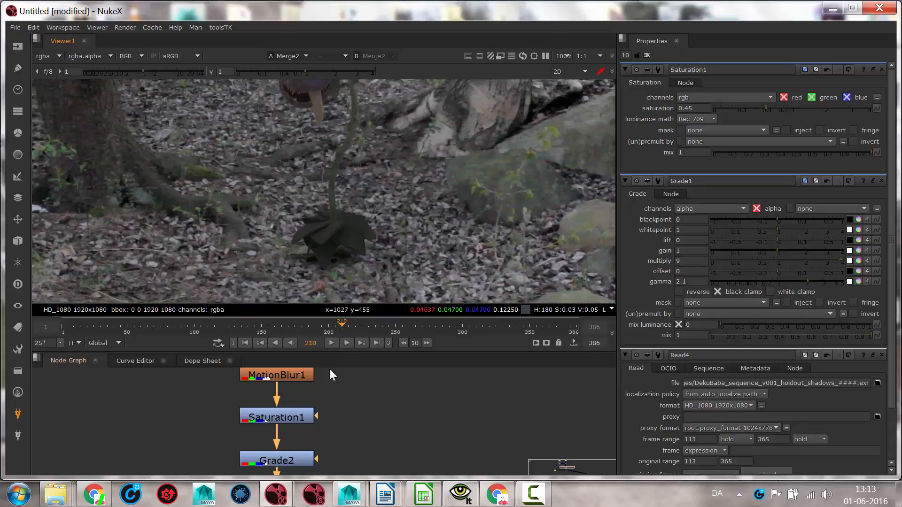
middle_click_drag(361, 407, 431, 399)
scroll(434, 437, "down", 2)
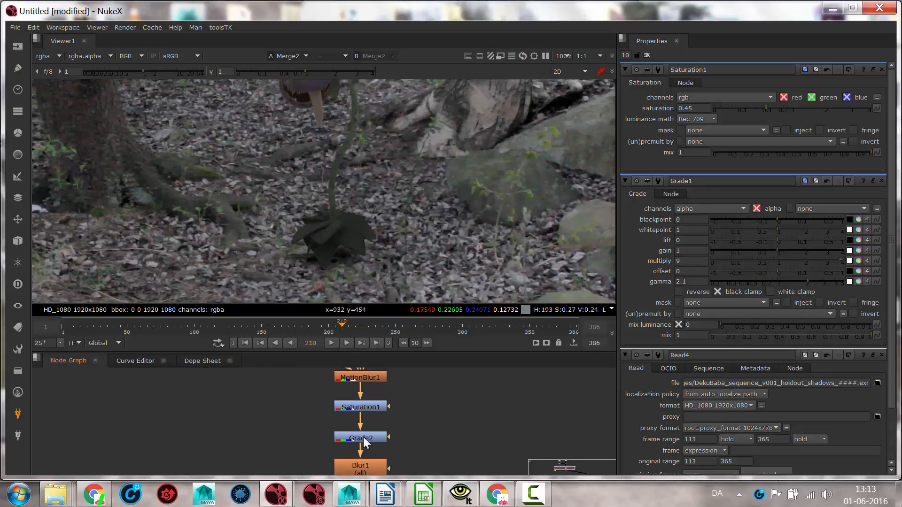
left_click(362, 438)
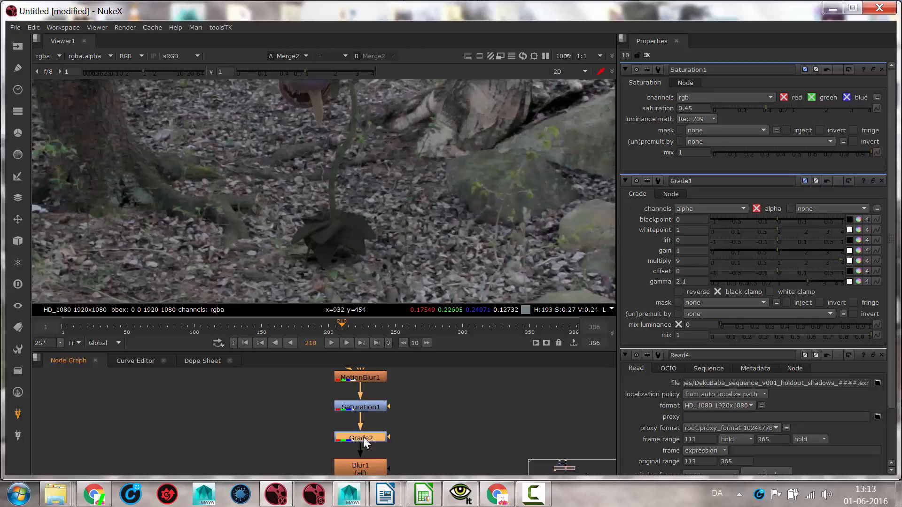
left_click(477, 412)
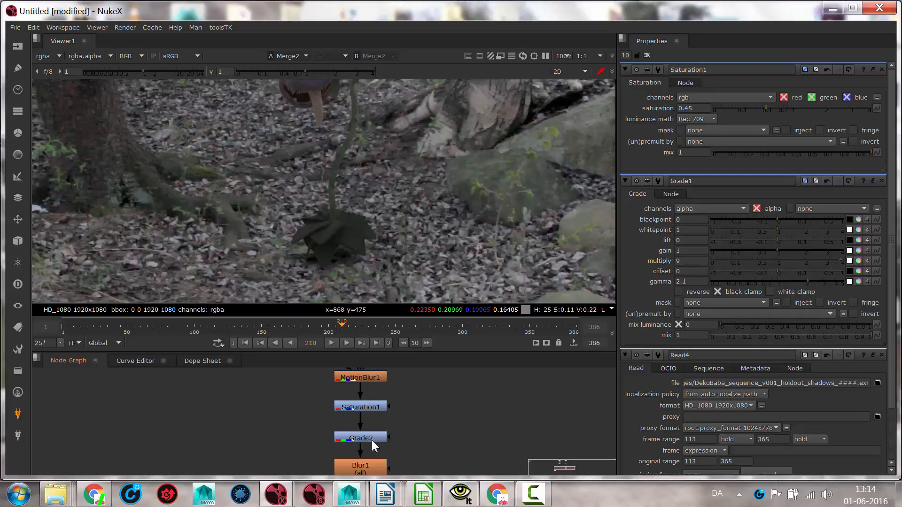
left_click(372, 439)
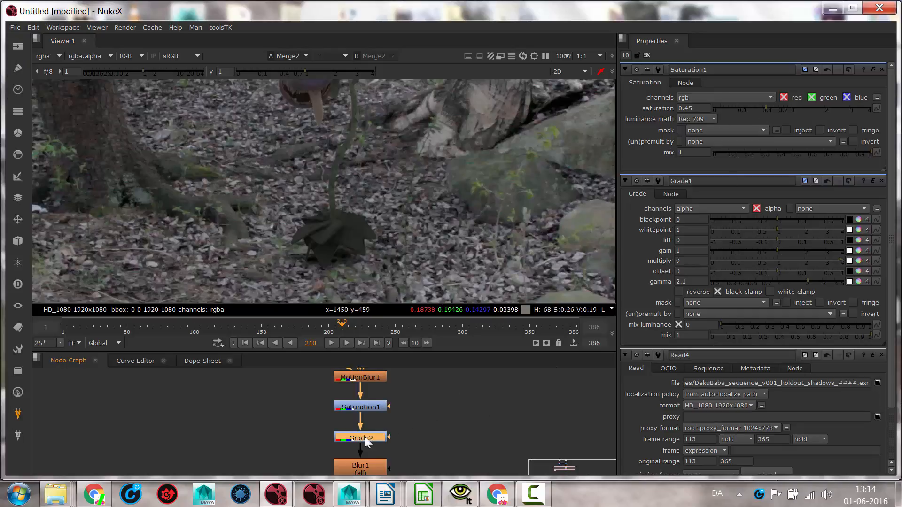
double_click(364, 436)
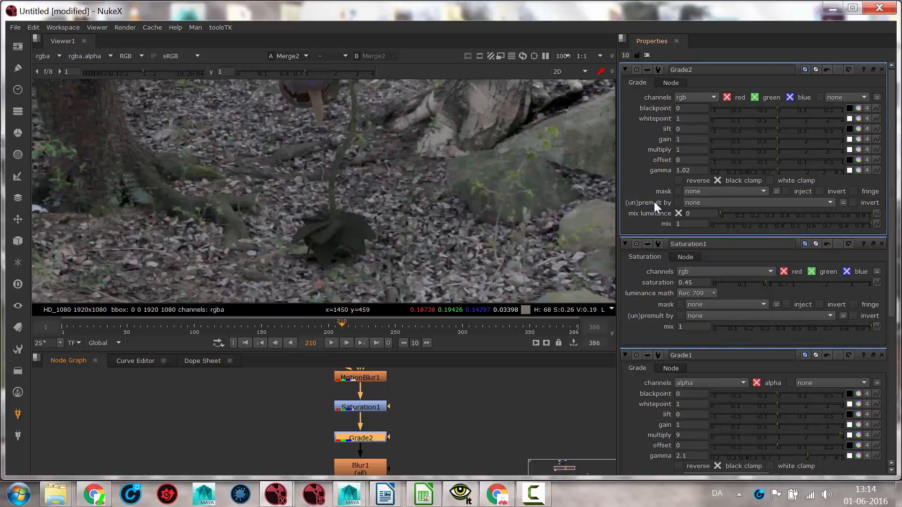
left_click(704, 191)
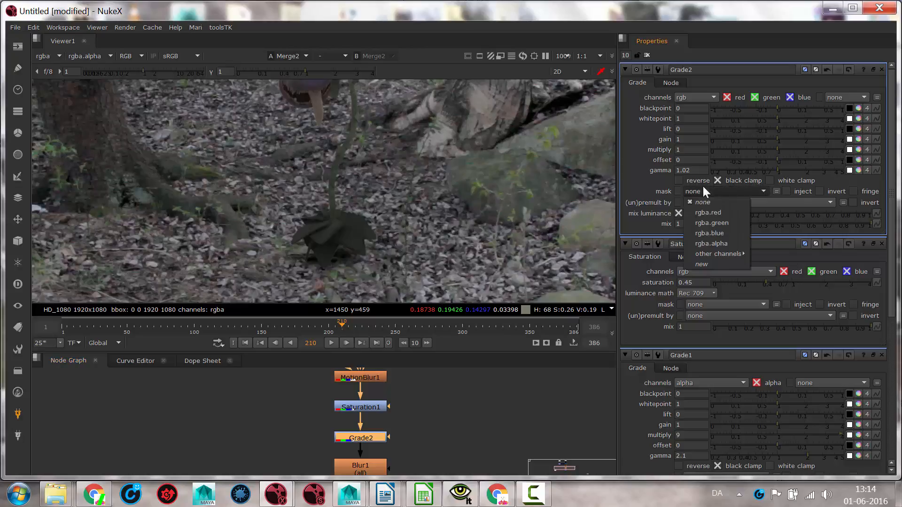
left_click(703, 263)
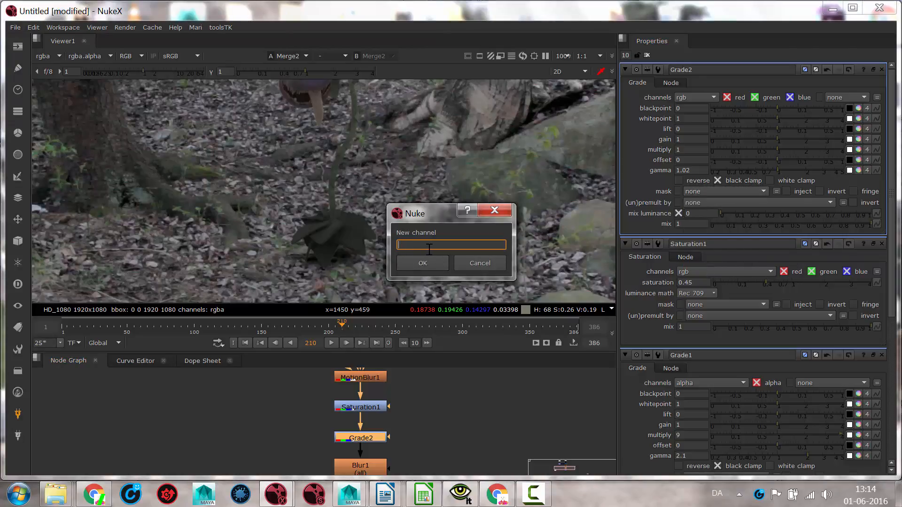
left_click(474, 264)
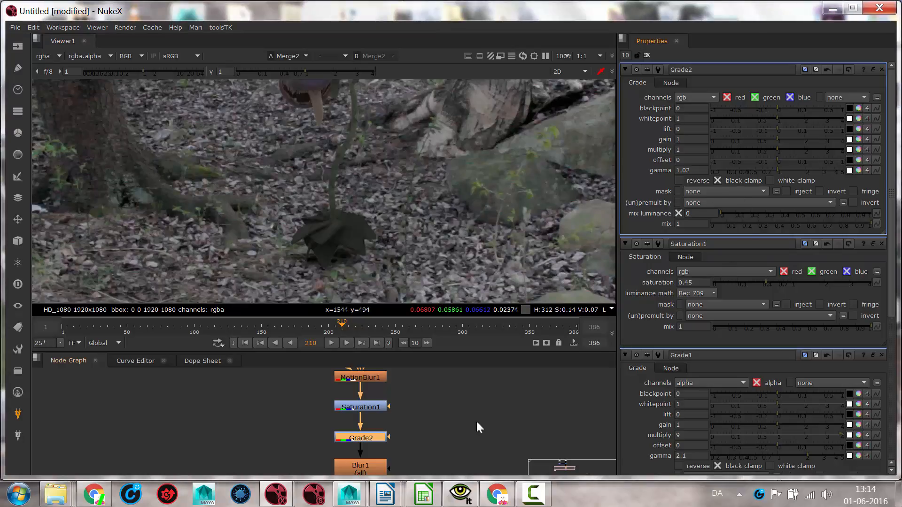
Add an unattached Roto node, feed it from the plant render Read2, and view the Roto's alpha channel.
left_click(410, 448)
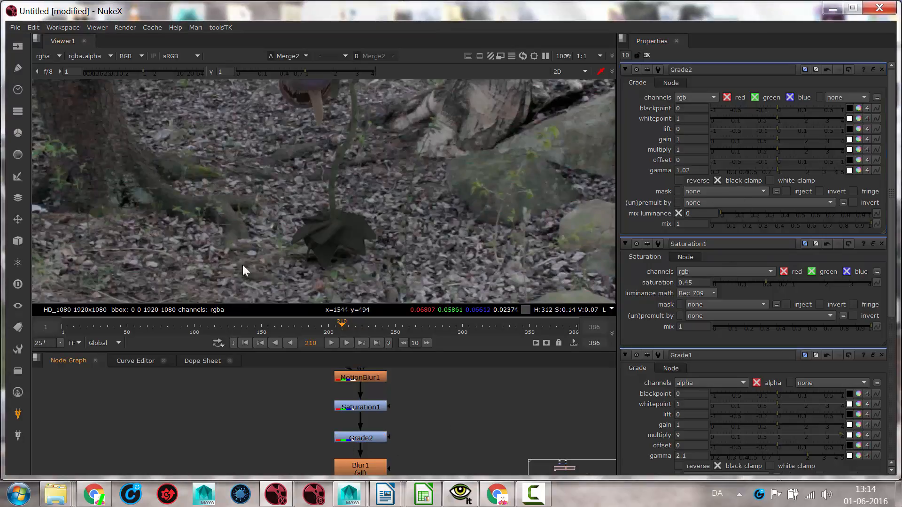
left_click(18, 67)
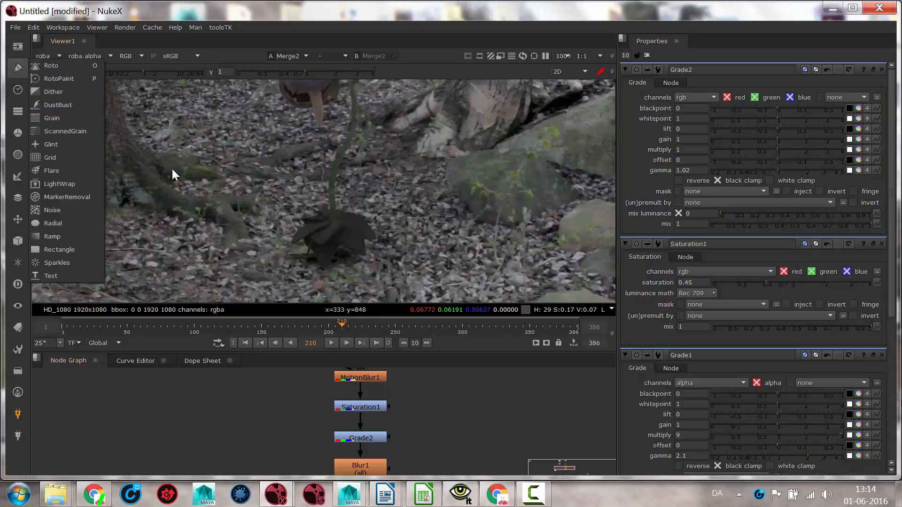
left_click(63, 66)
scroll(470, 389, "down", 3)
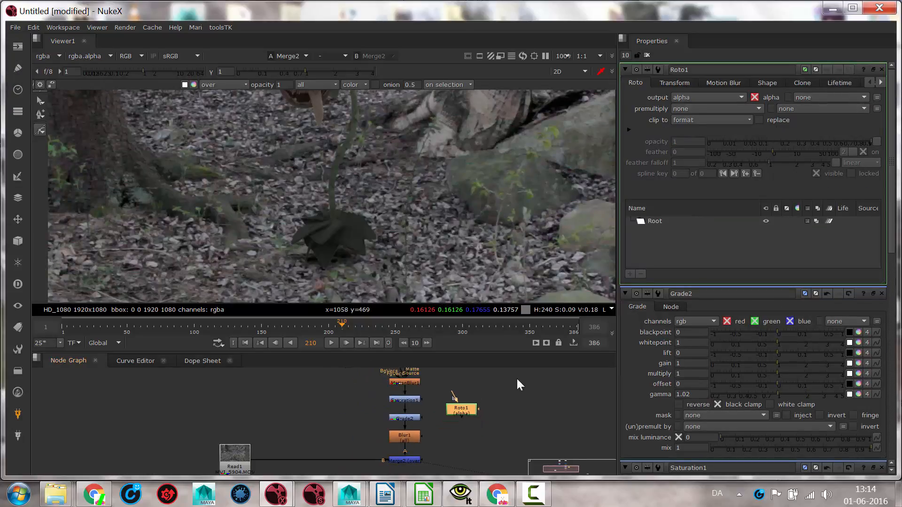
middle_click_drag(517, 377, 453, 468)
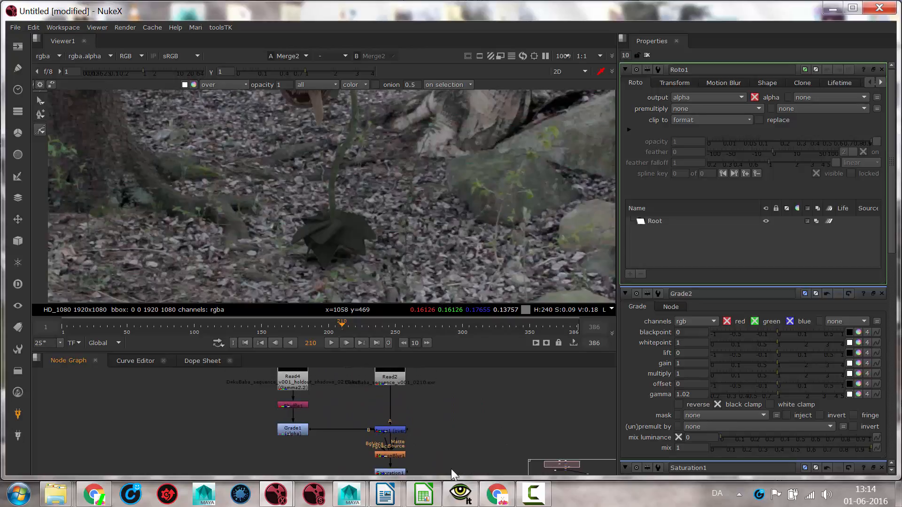
middle_click_drag(475, 433, 471, 401)
left_click_drag(396, 353, 393, 393)
middle_click_drag(456, 441, 458, 376)
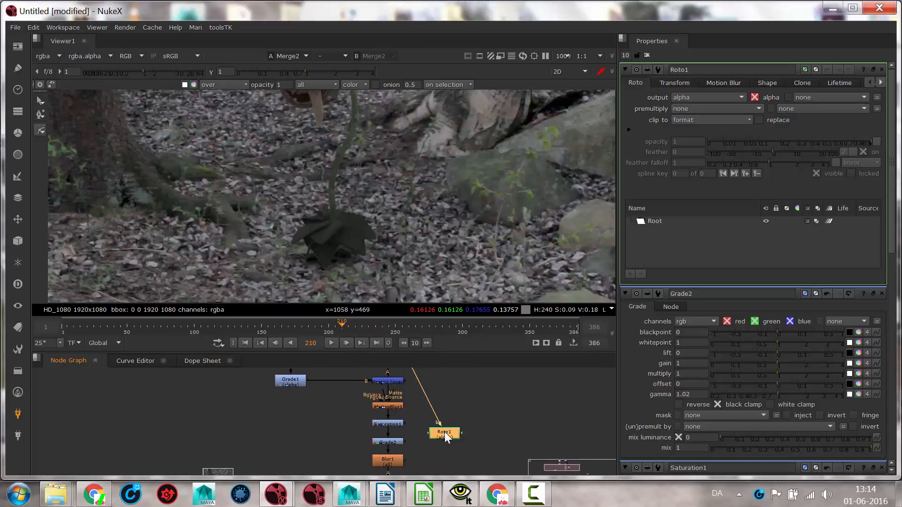
key("1")
key("a")
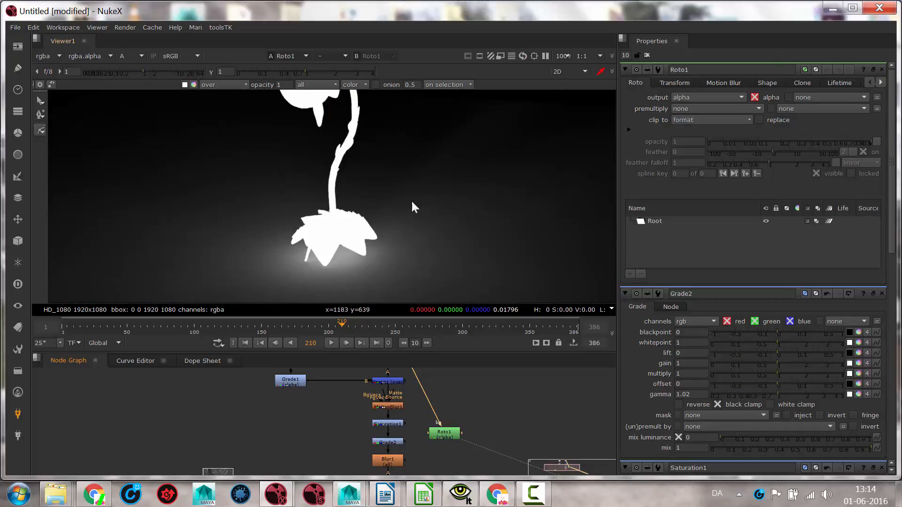
Draw a closed eight-point Bezier shape around the plant's base leaves, about 290 by 208 pixels, at frame 210.
left_click(337, 196)
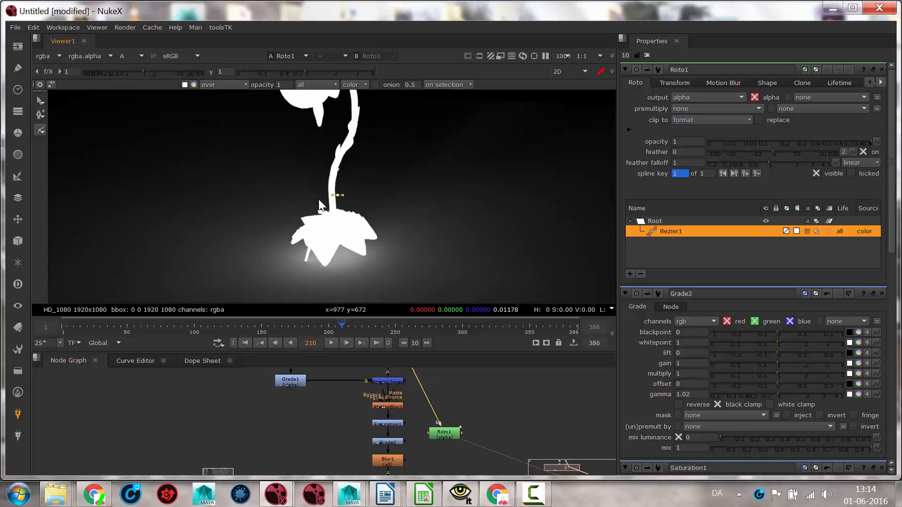
left_click(296, 205)
left_click(273, 229)
left_click_drag(272, 270, 282, 277)
left_click(313, 287)
left_click(370, 273)
left_click(399, 238)
left_click(377, 199)
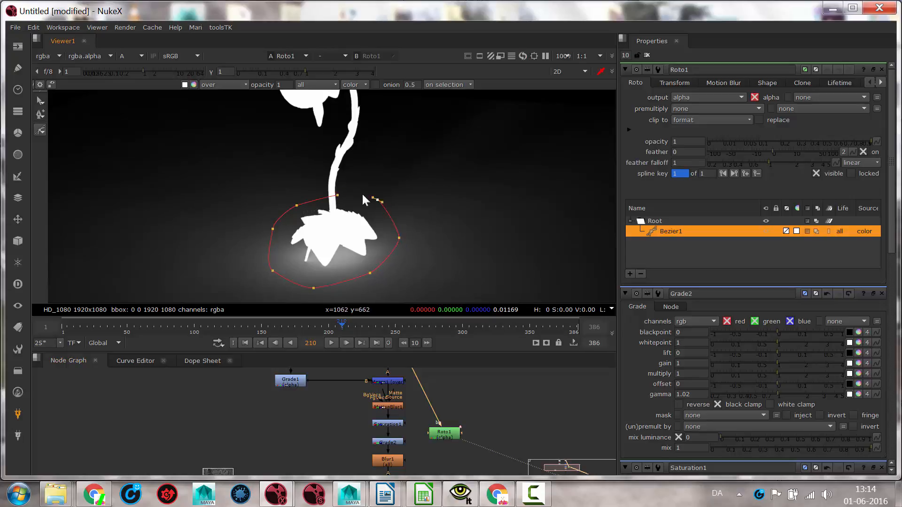
left_click(338, 194)
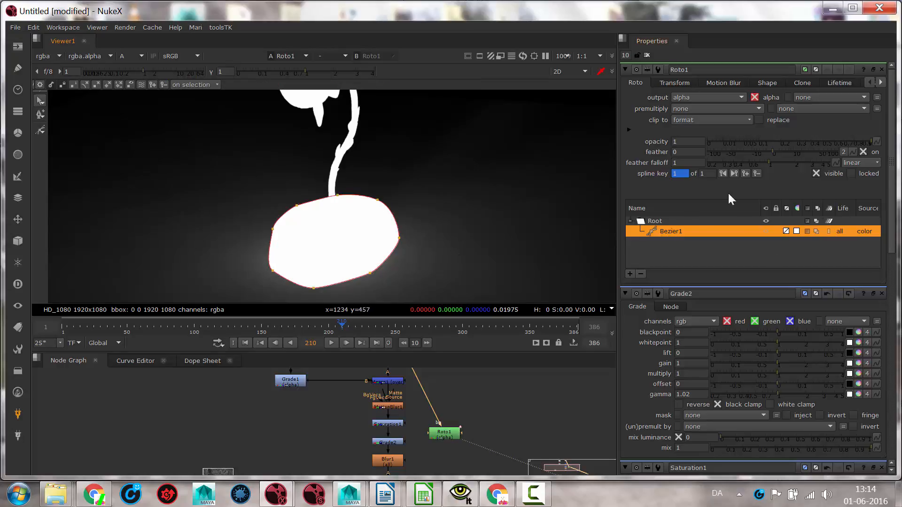
Try premultiplying Roto1 with rgba, and return premultiply to none.
left_click(731, 107)
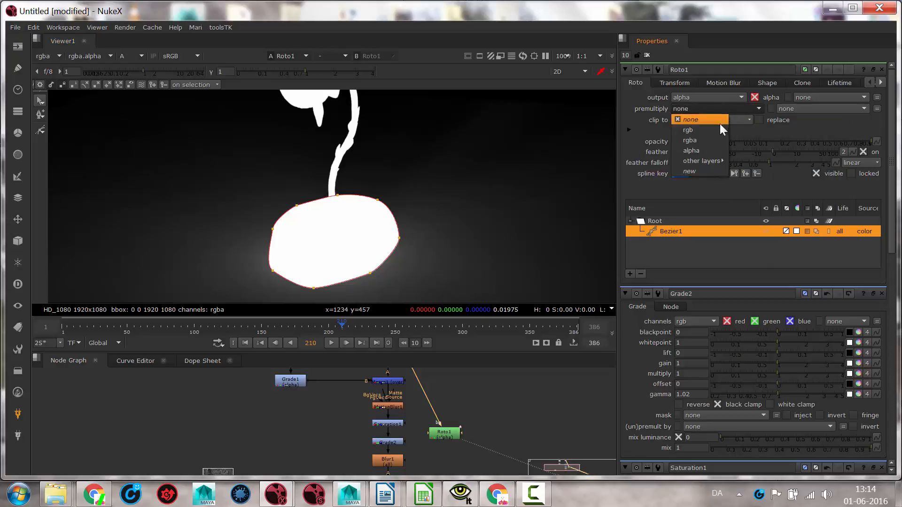
left_click(705, 141)
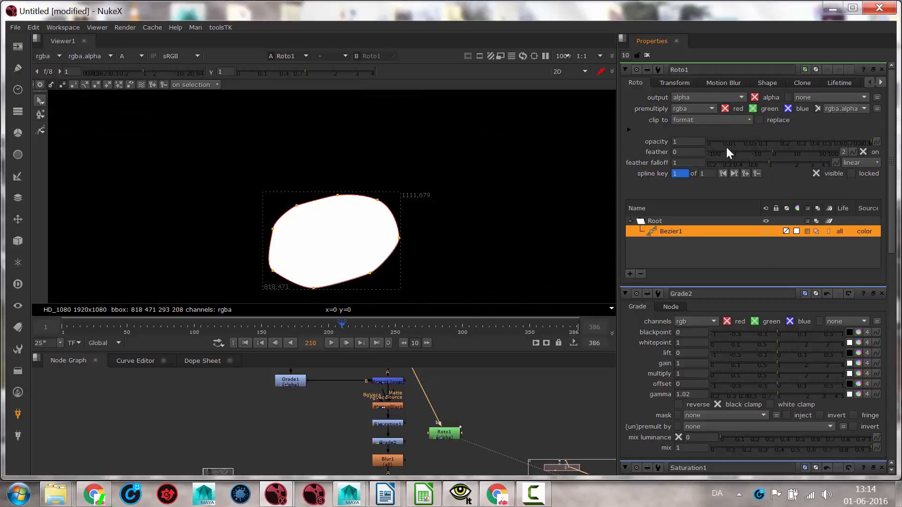
left_click(707, 109)
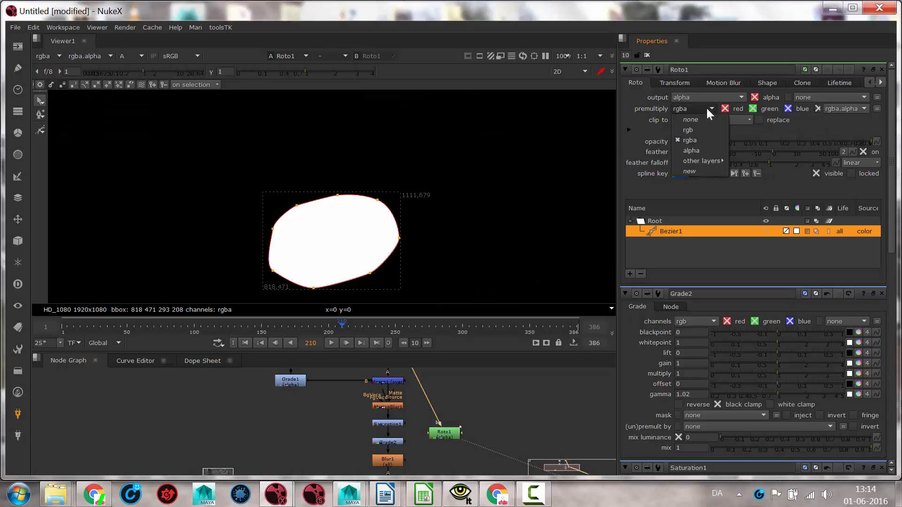
left_click(700, 119)
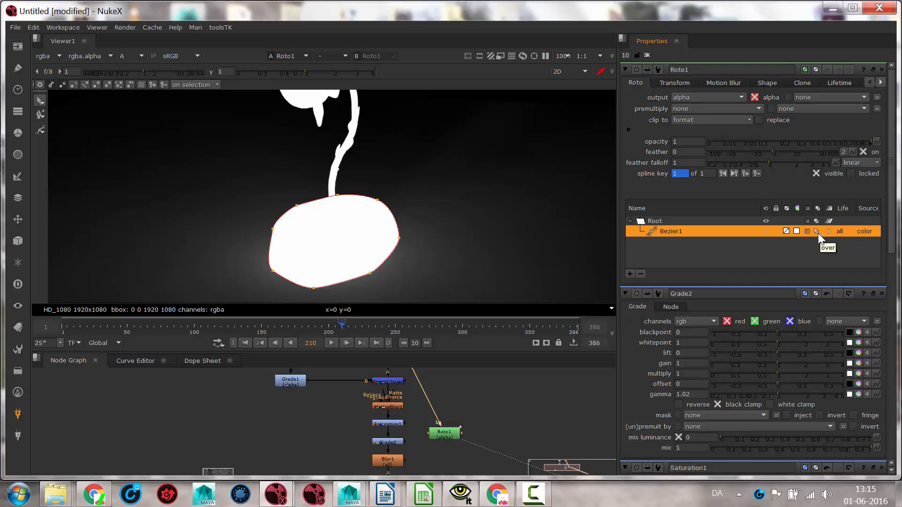
Try the foreground source with multiply blending on the Bezier shape, and restore the color source and over blending.
left_click_drag(442, 437, 452, 425)
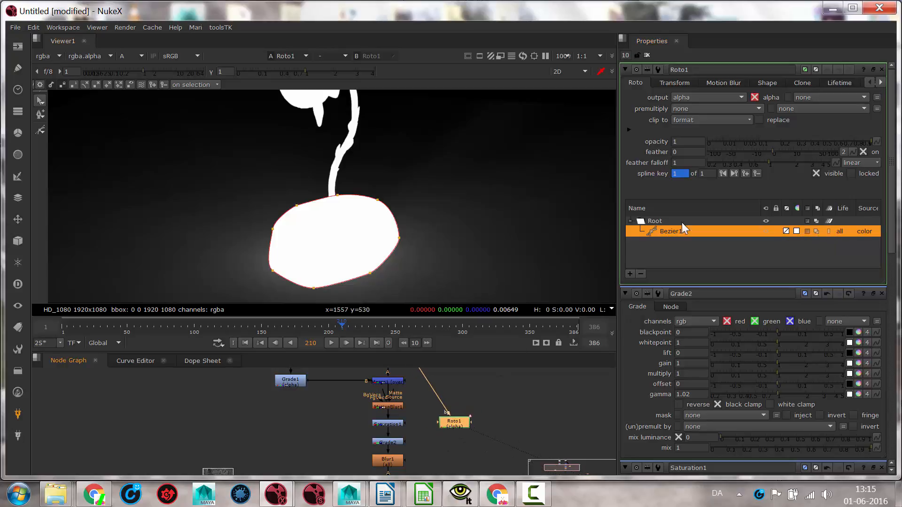
left_click(768, 84)
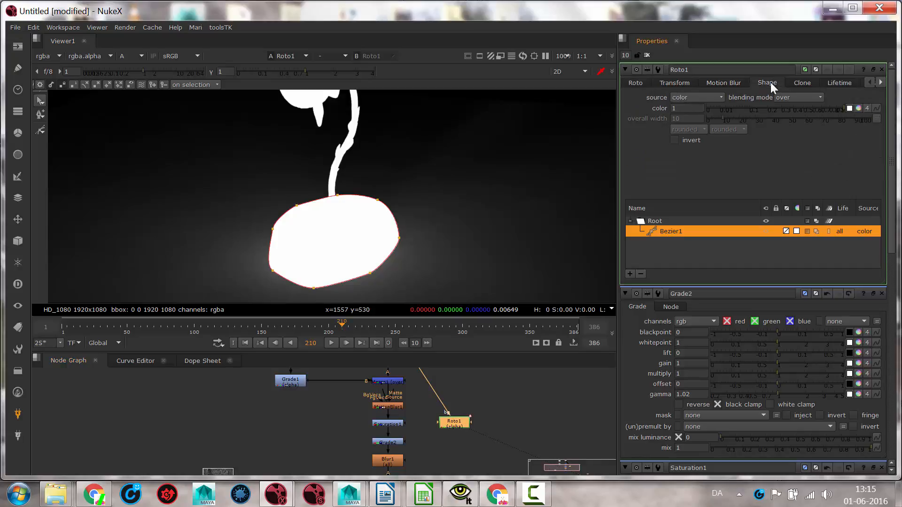
left_click(694, 96)
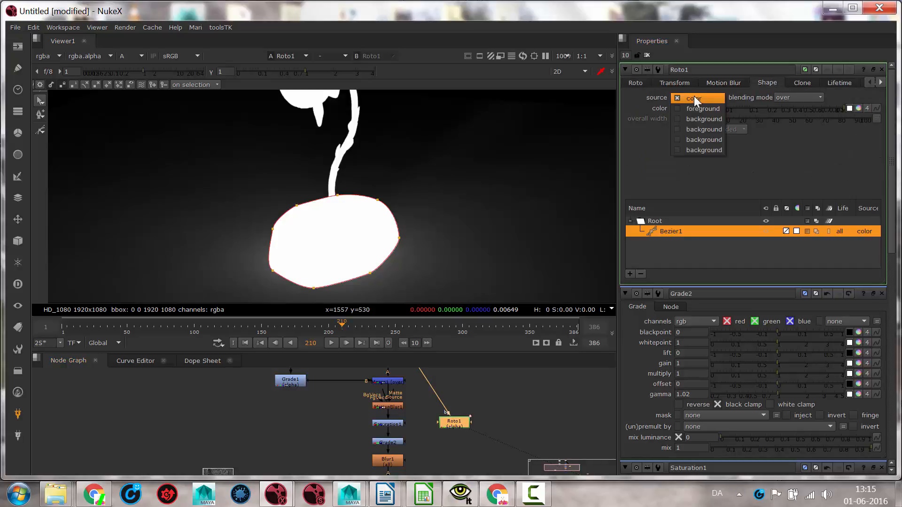
left_click(694, 106)
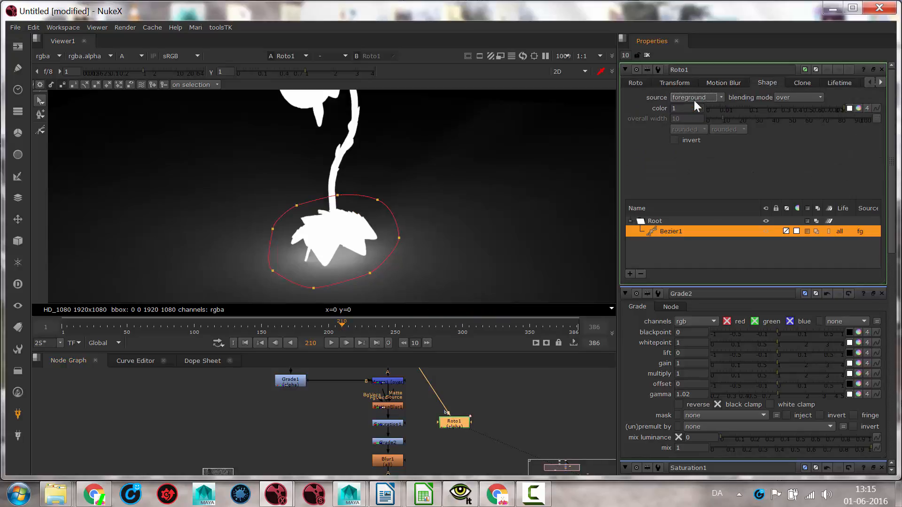
left_click(779, 95)
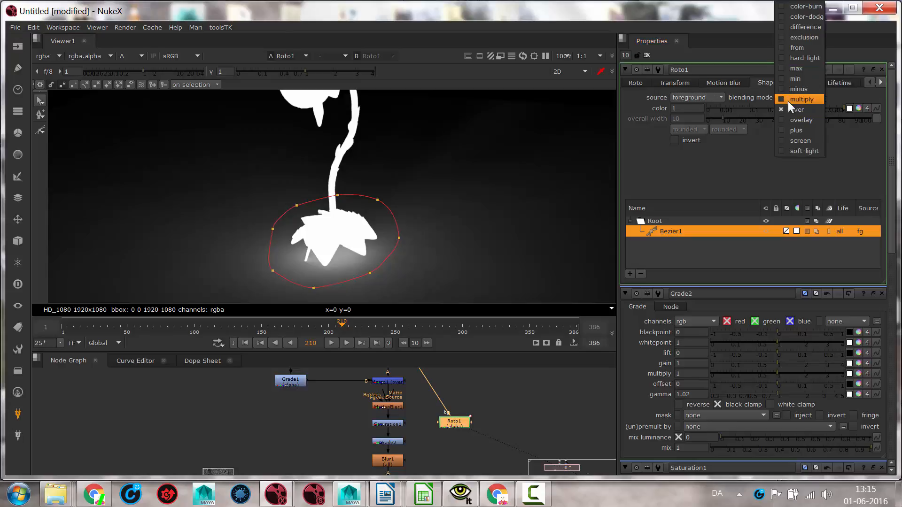
left_click(788, 100)
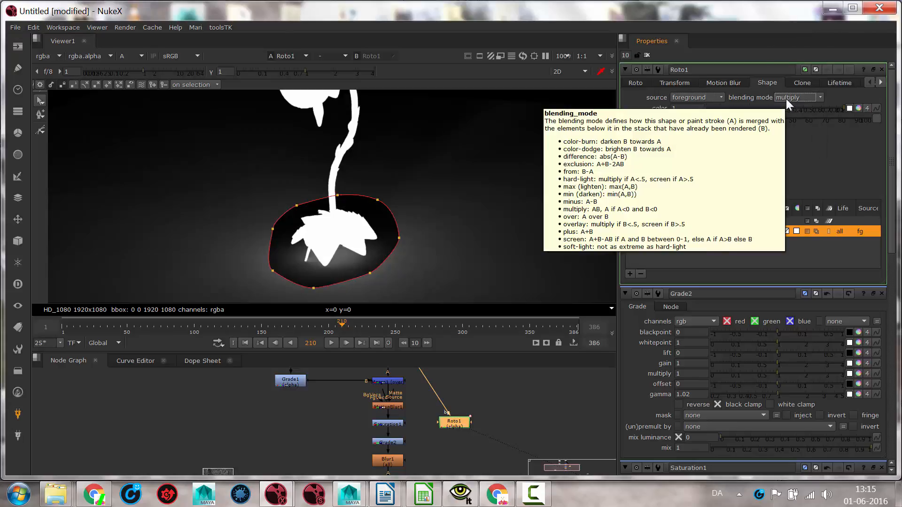
left_click(785, 98)
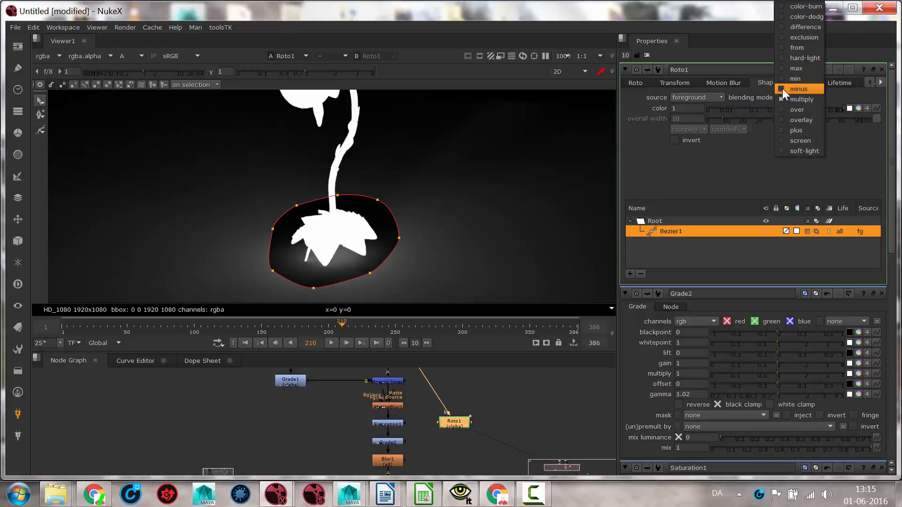
left_click(787, 110)
left_click(709, 96)
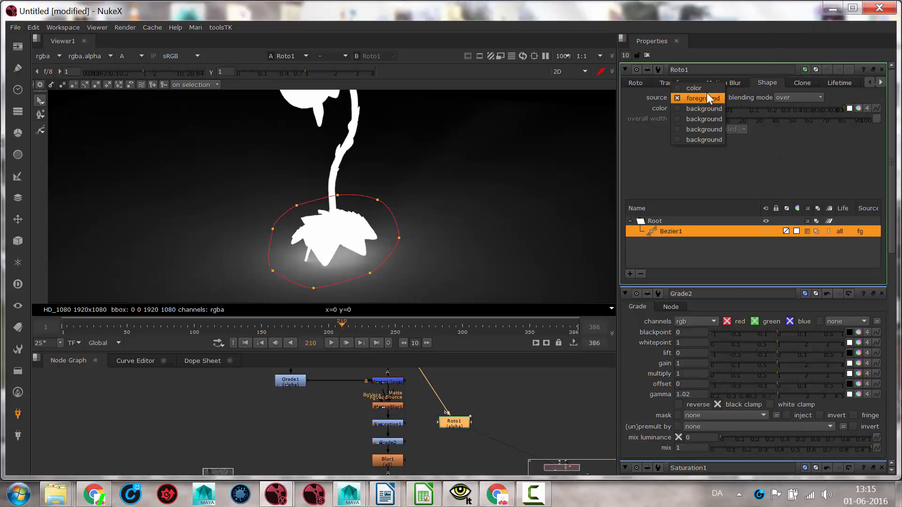
left_click(706, 92)
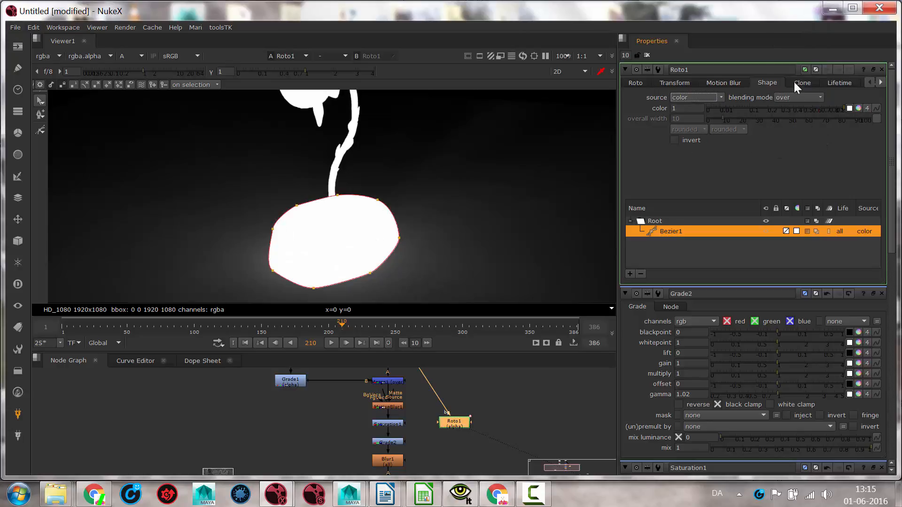
Examine Roto1's motion blur, lifetime and transform settings, and return to its main Roto settings.
left_click(731, 83)
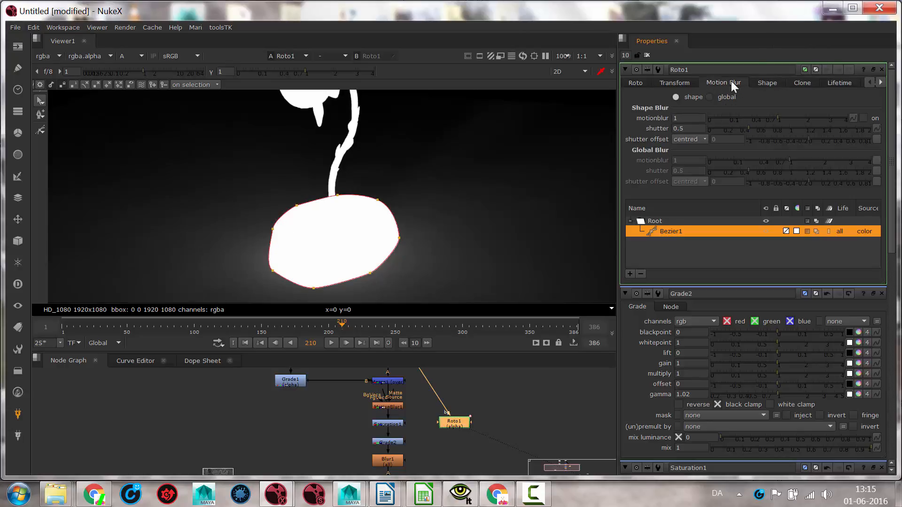
left_click(880, 82)
left_click(880, 82)
left_click(765, 83)
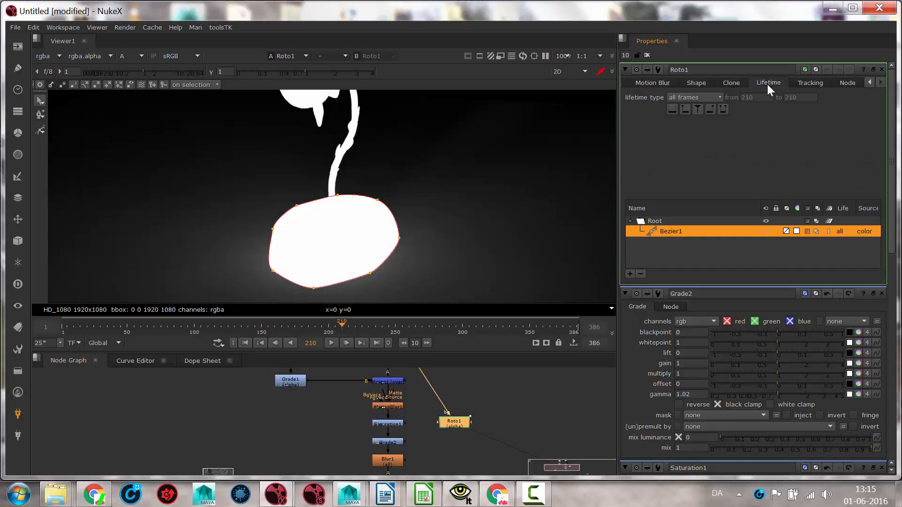
left_click(635, 83)
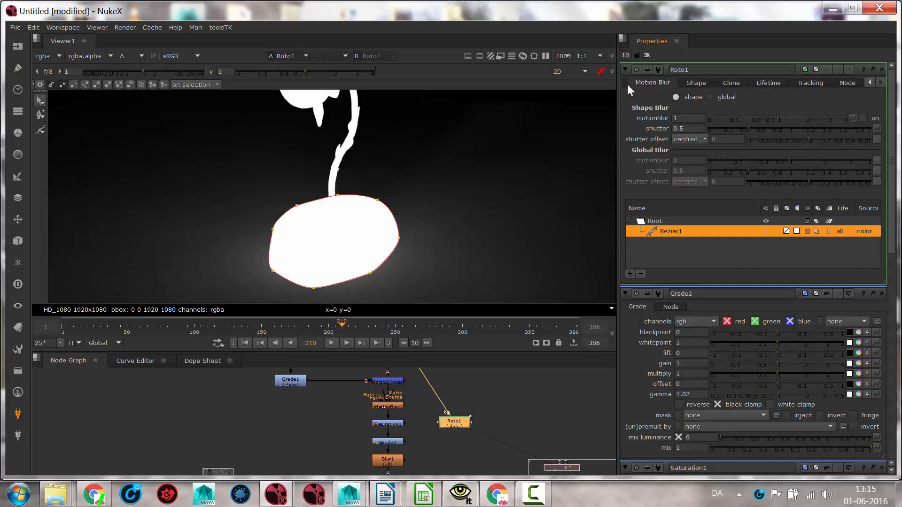
left_click(625, 82)
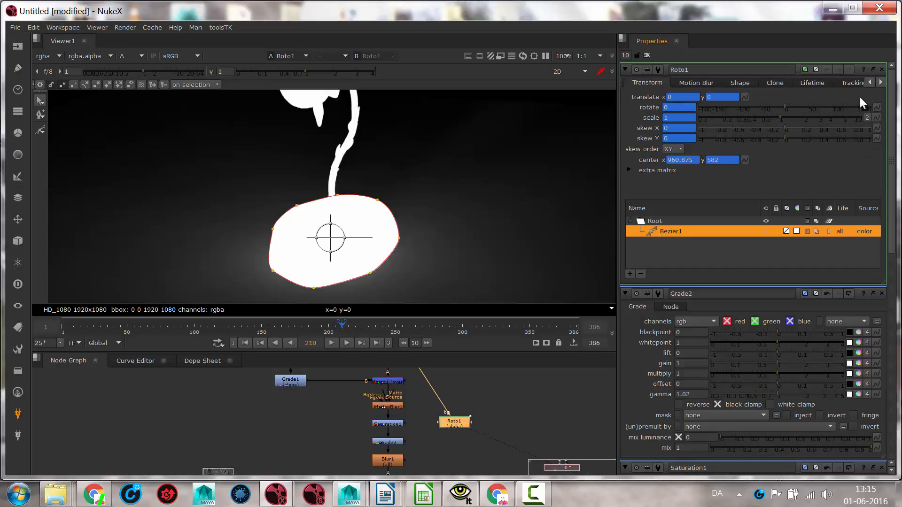
left_click(869, 82)
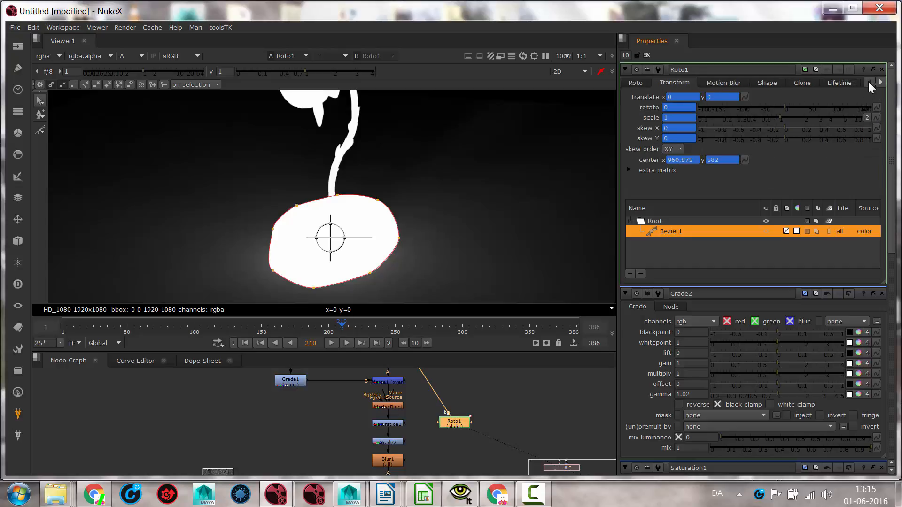
left_click(634, 85)
right_click(535, 493)
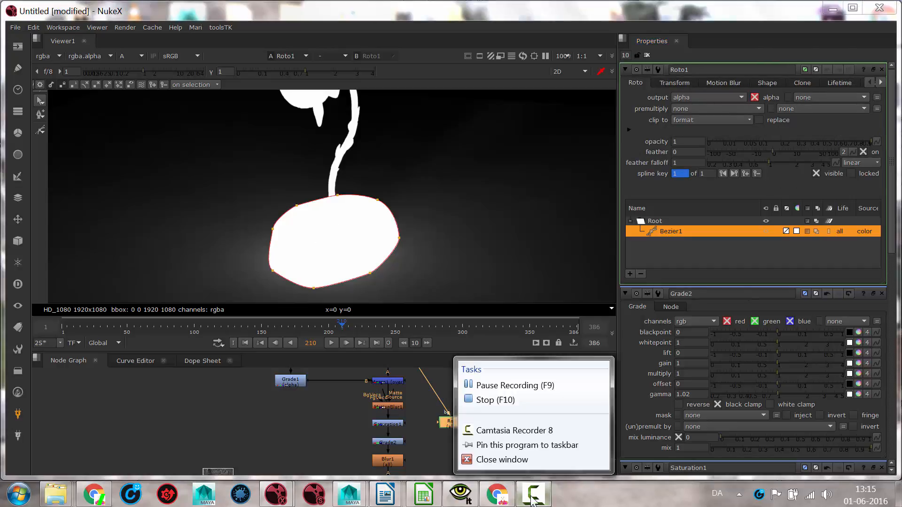